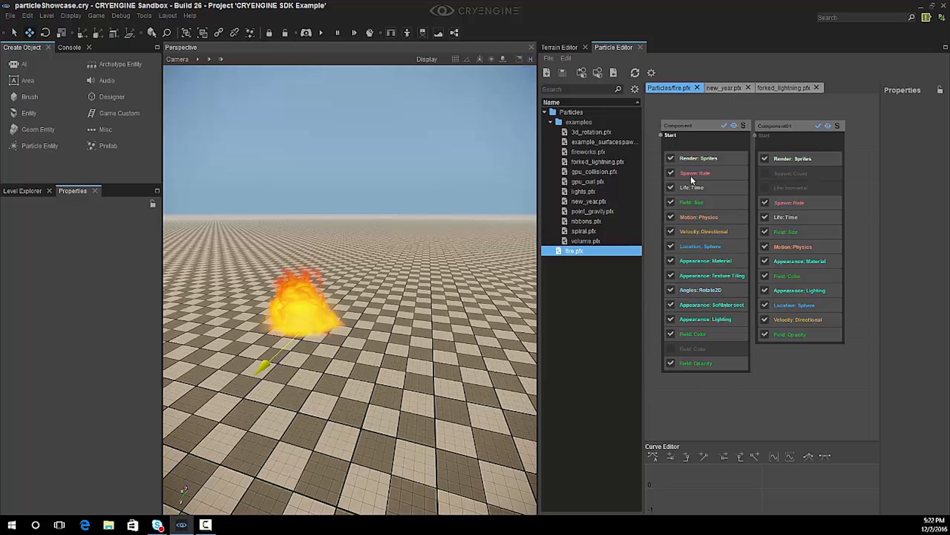
- Browse the feature categories that can be added to the first component of the fire effect
{"action": "left_click", "coordinate": [725, 202]}
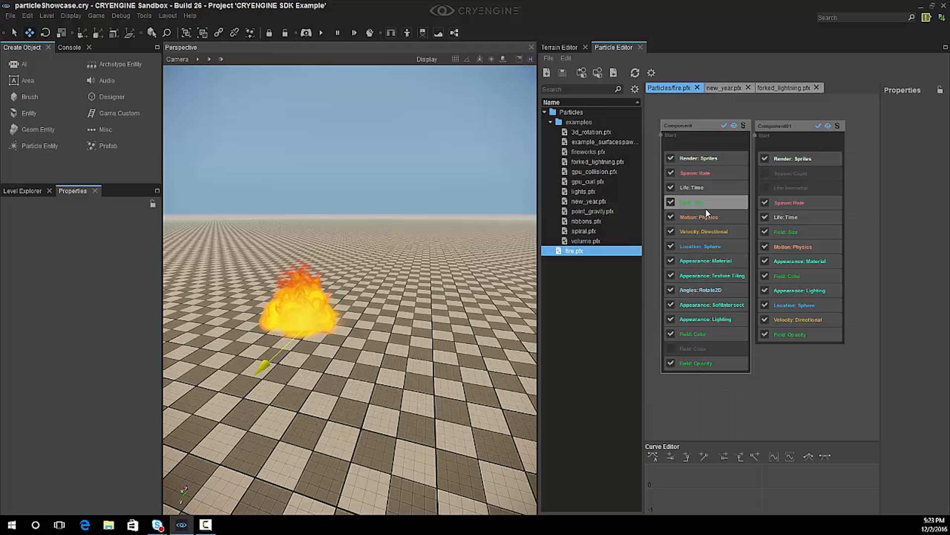
{"action": "right_click", "coordinate": [718, 142]}
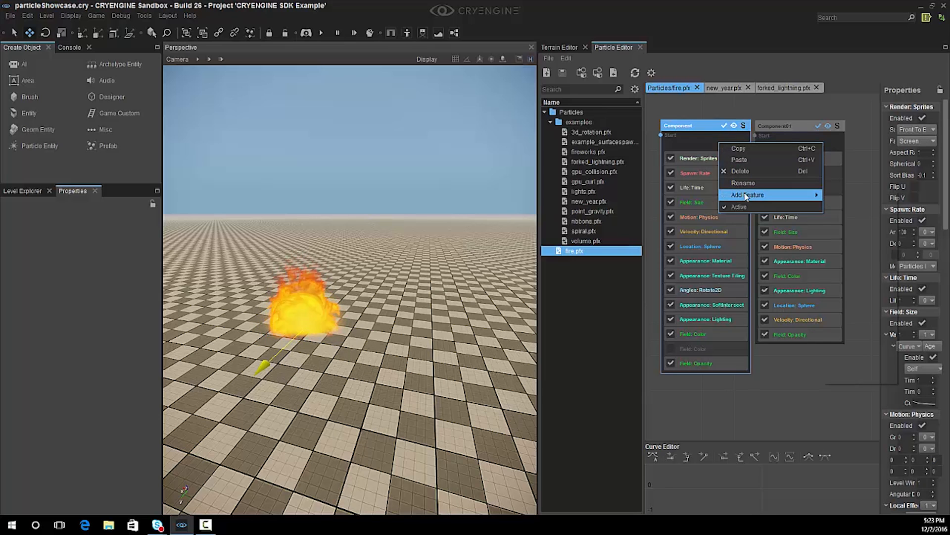
{"action": "mouse_move", "coordinate": [747, 196]}
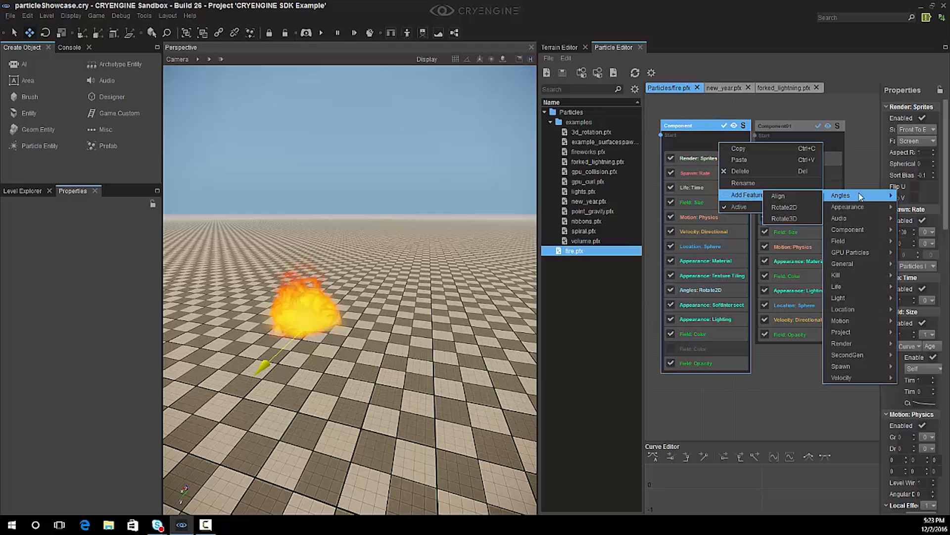
{"action": "mouse_move", "coordinate": [852, 229]}
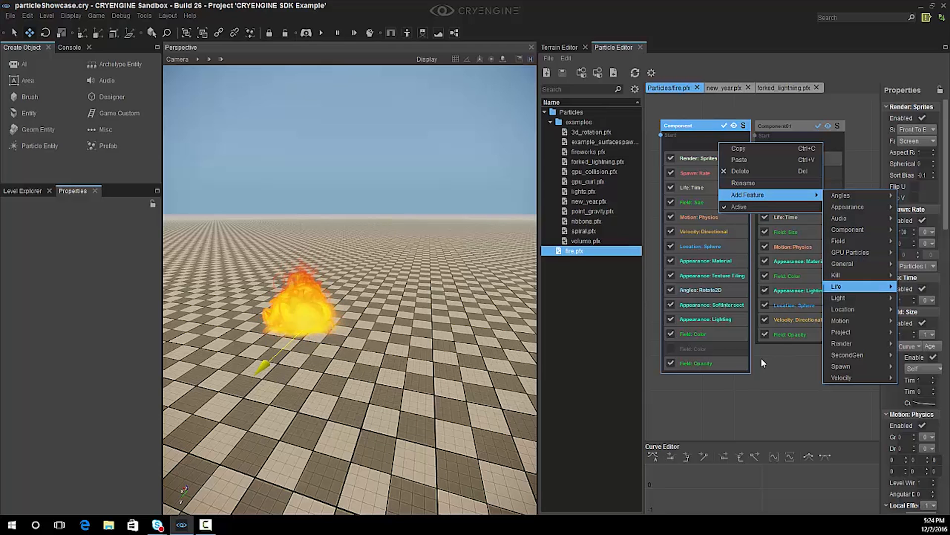
{"action": "left_click", "coordinate": [754, 381]}
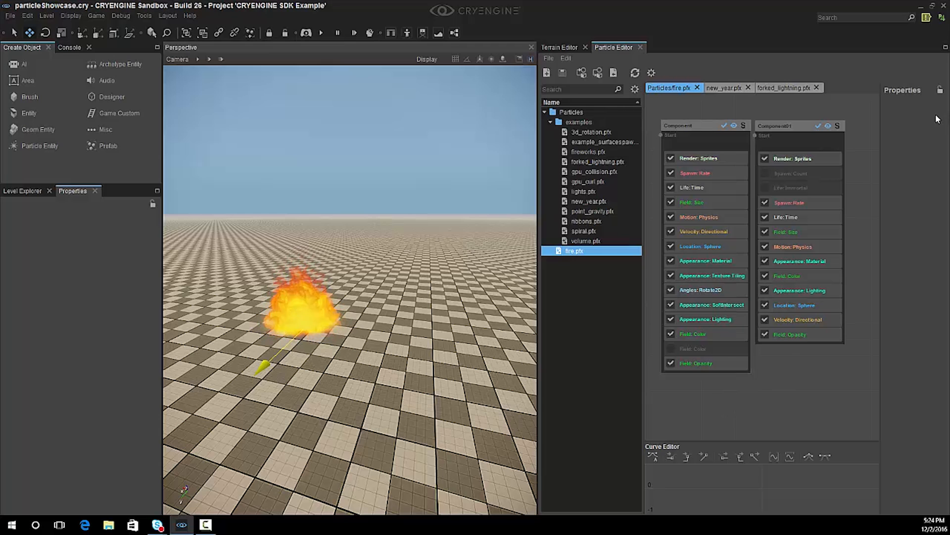
- Widen the Properties pane and examine the first component's Appearance: Material and Angles: Rotate2D features and its complete settings
{"action": "left_click_drag", "start_coordinate": [881, 172], "coordinate": [857, 171]}
{"action": "left_click", "coordinate": [683, 267]}
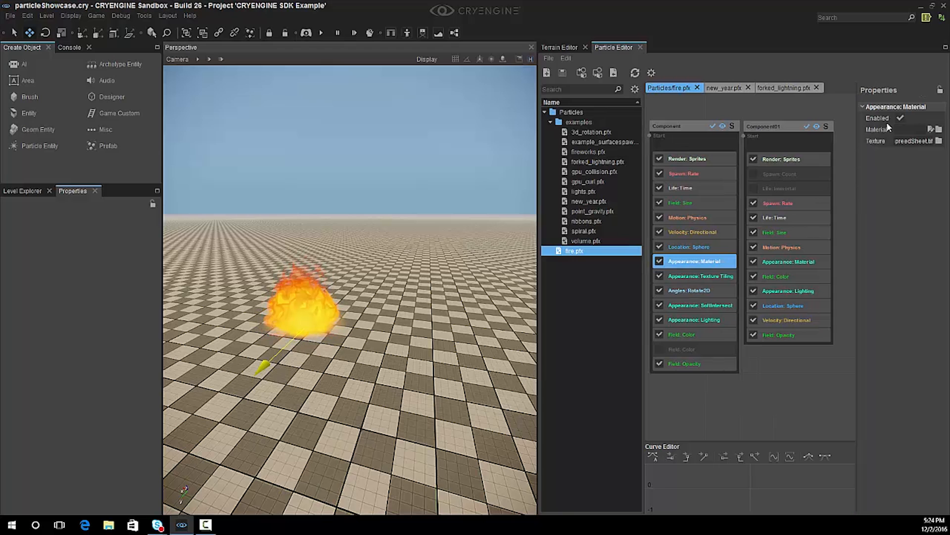
{"action": "left_click", "coordinate": [689, 290]}
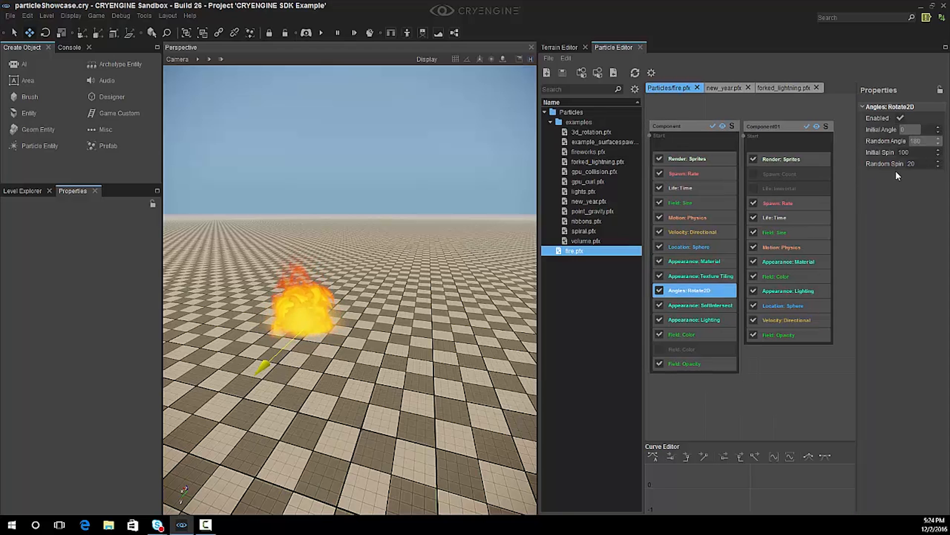
{"action": "left_click", "coordinate": [691, 128]}
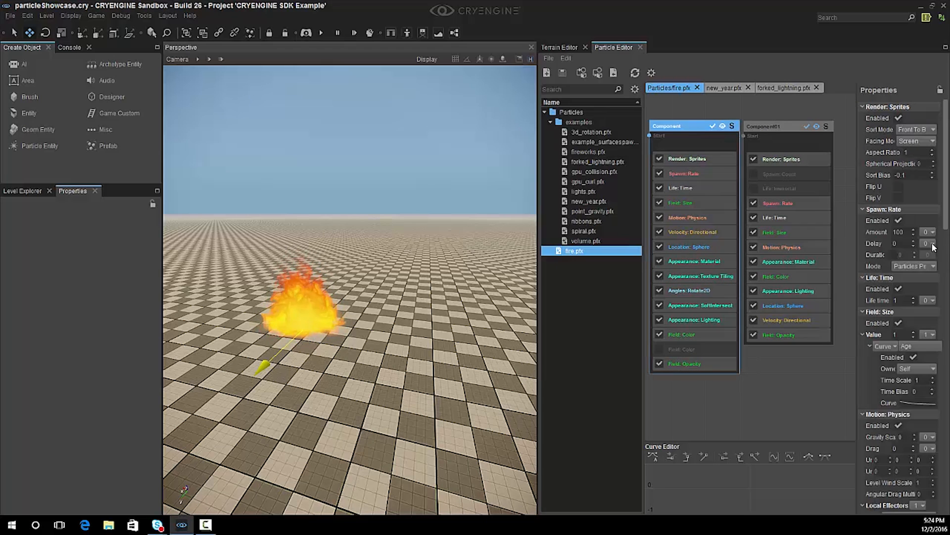
{"action": "left_click", "coordinate": [776, 383]}
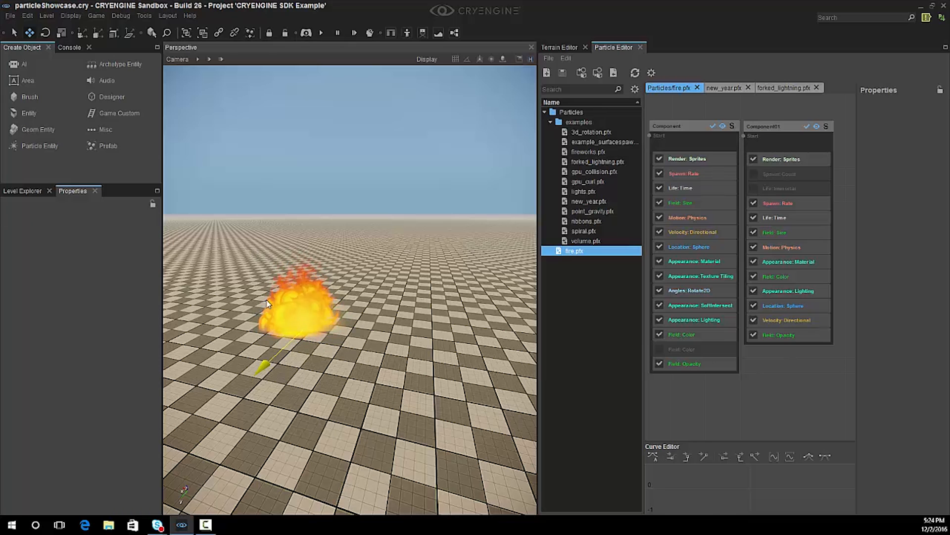
- Disable and re-enable the first component twice to see its contribution to the fire
{"action": "right_click_drag", "start_coordinate": [253, 253], "coordinate": [235, 237]}
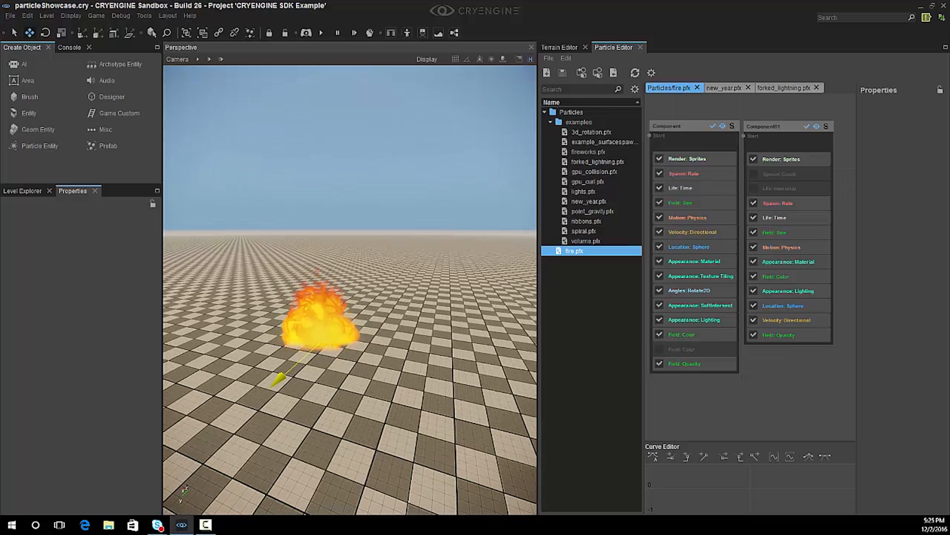
{"action": "left_click", "coordinate": [712, 127]}
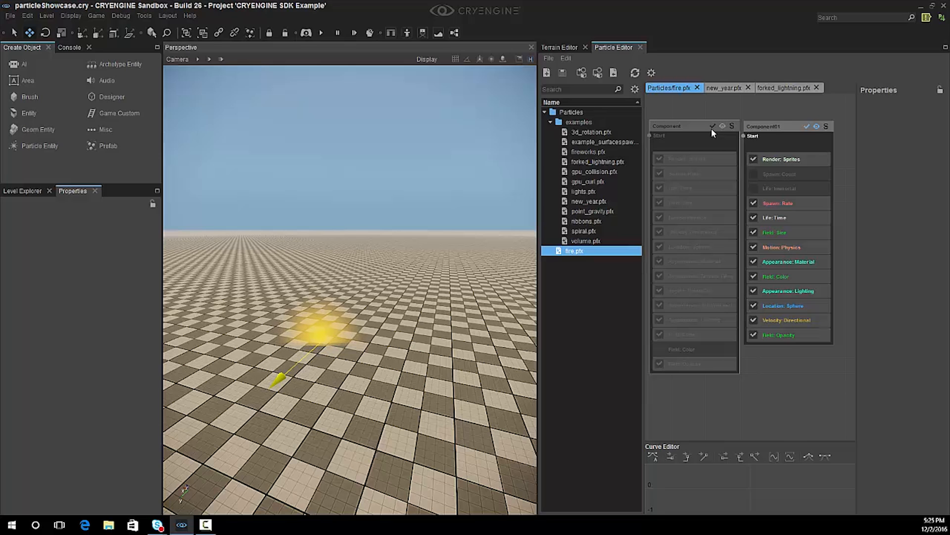
{"action": "left_click", "coordinate": [713, 126]}
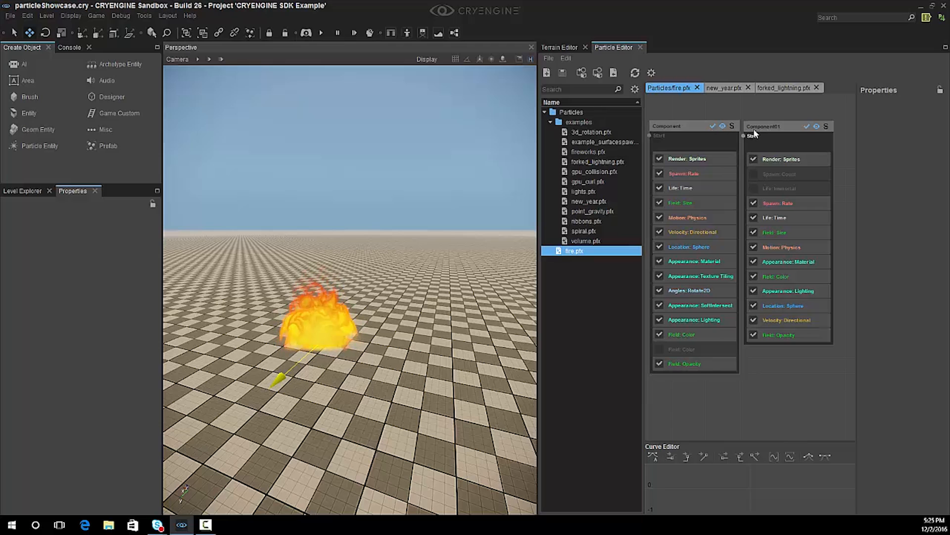
{"action": "left_click", "coordinate": [712, 127]}
{"action": "left_click", "coordinate": [712, 127]}
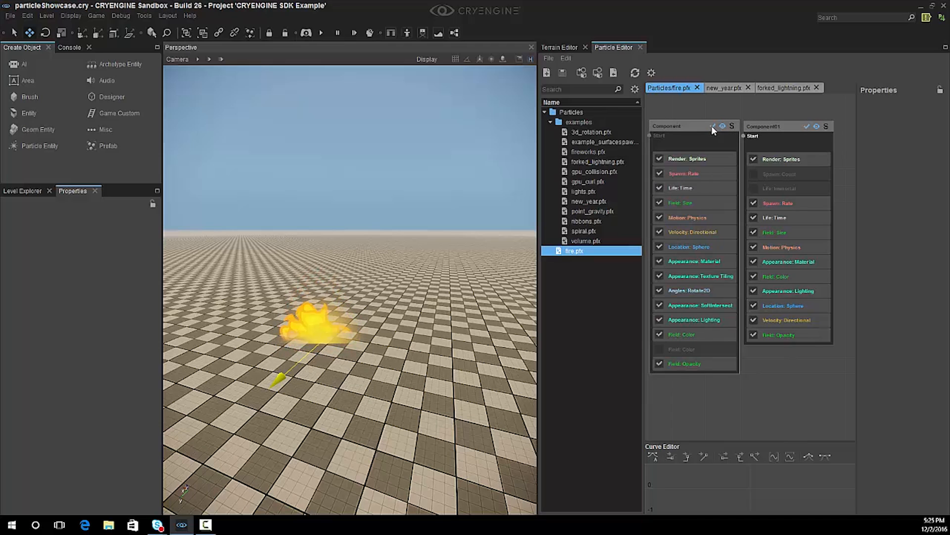
- Toggle Component01 and the first component off in turn to compare their effect, leaving both enabled
{"action": "left_click", "coordinate": [805, 126]}
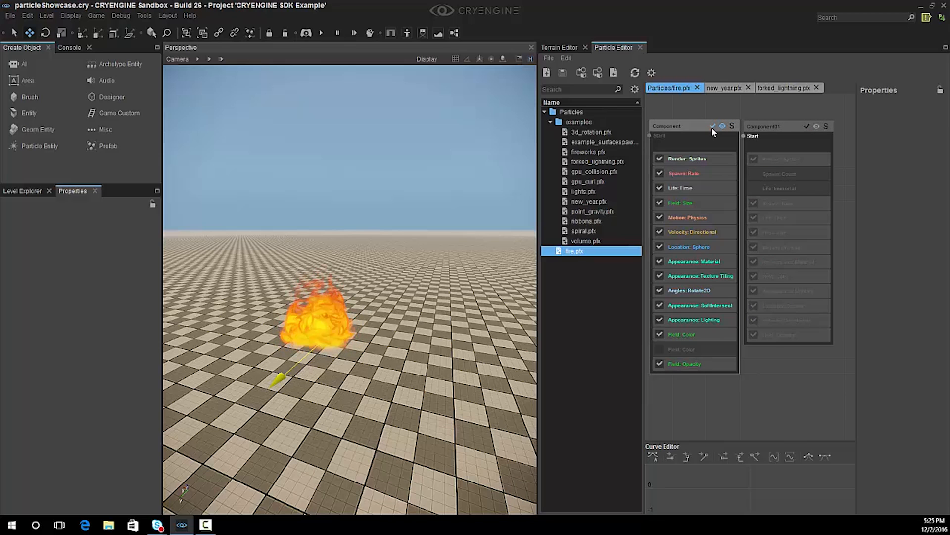
{"action": "left_click", "coordinate": [712, 126]}
{"action": "left_click", "coordinate": [807, 126]}
{"action": "left_click", "coordinate": [806, 127]}
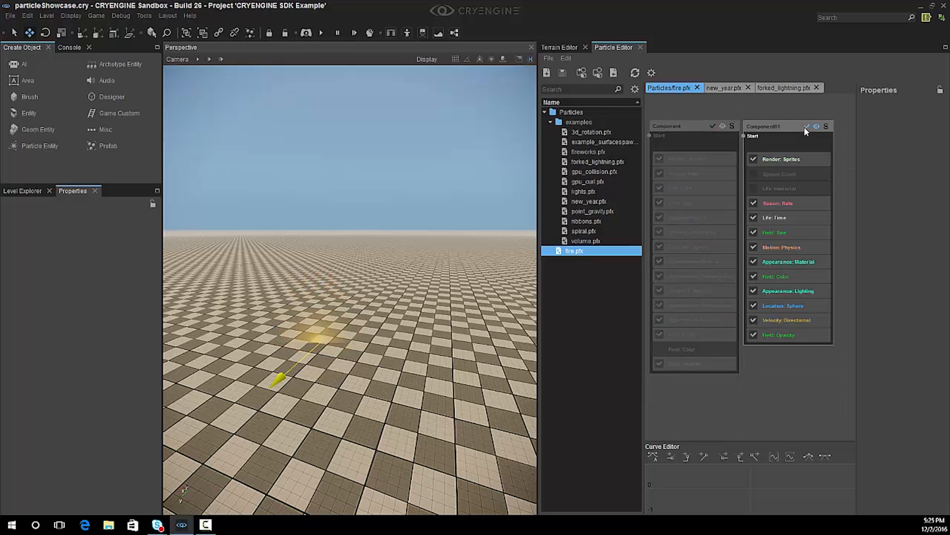
{"action": "left_click", "coordinate": [806, 127]}
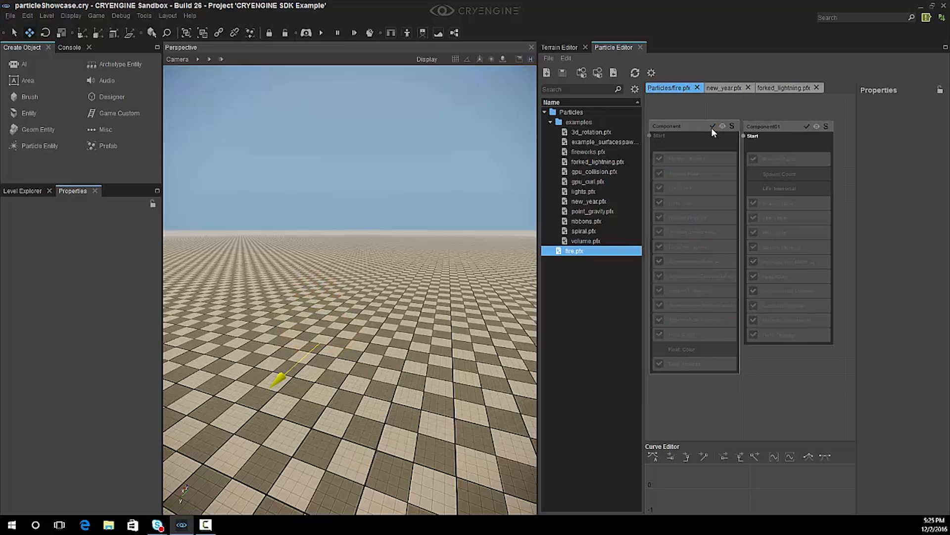
{"action": "left_click", "coordinate": [713, 126]}
{"action": "left_click", "coordinate": [806, 126]}
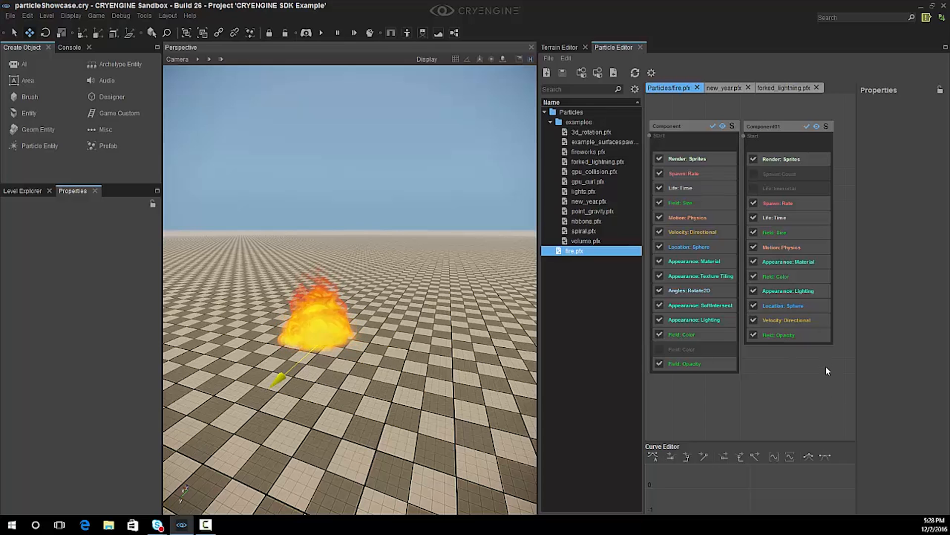
- Add a new component from the default preset to the fire effect and place it beside Component01
{"action": "middle_click_drag", "start_coordinate": [812, 378], "coordinate": [687, 394]}
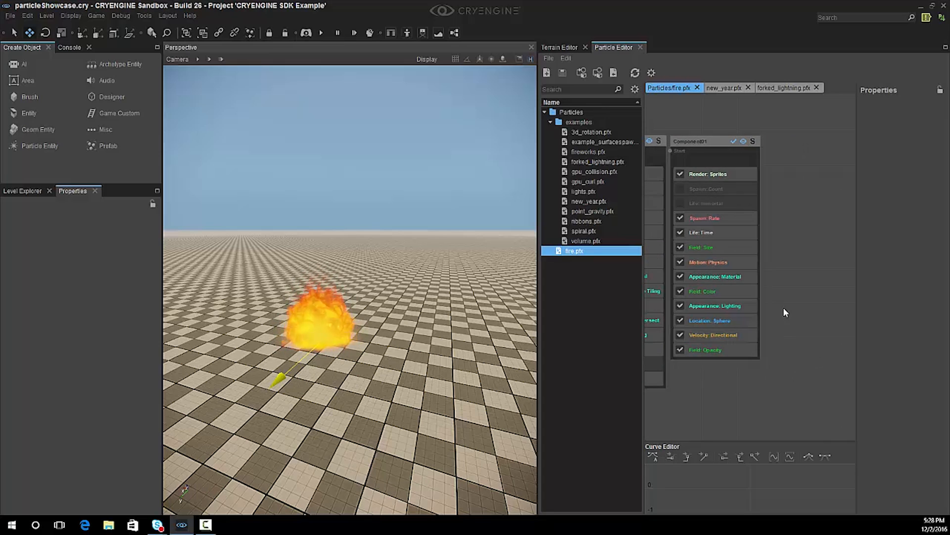
{"action": "left_click", "coordinate": [743, 306]}
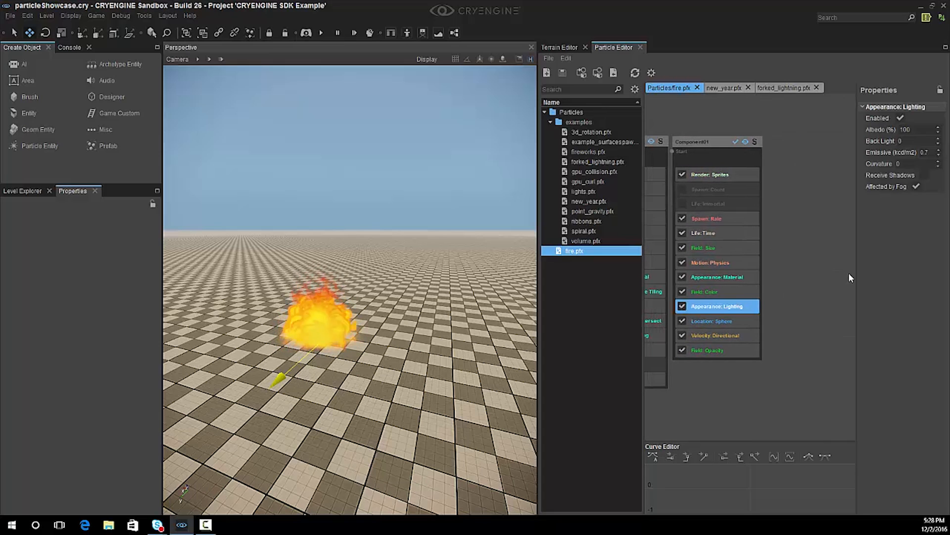
{"action": "left_click", "coordinate": [816, 290]}
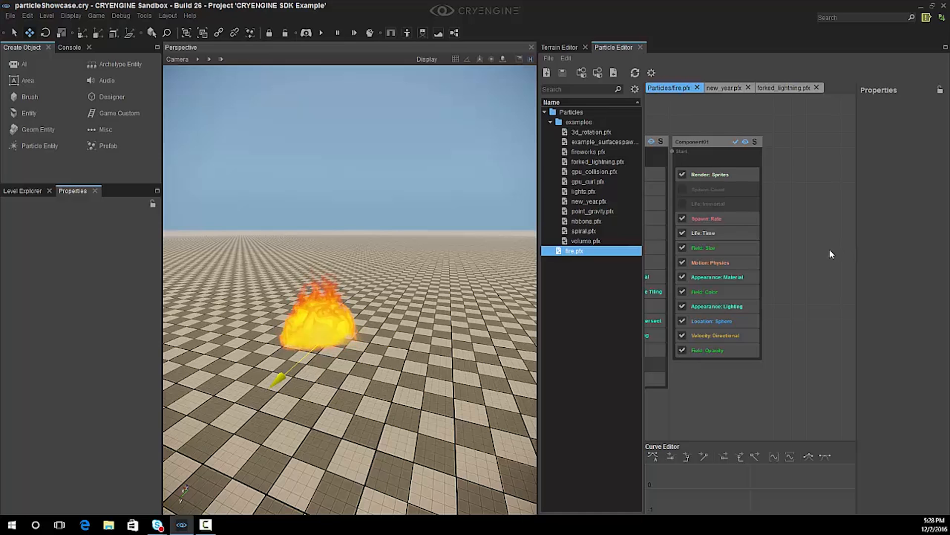
{"action": "middle_click_drag", "start_coordinate": [830, 255], "coordinate": [755, 271]}
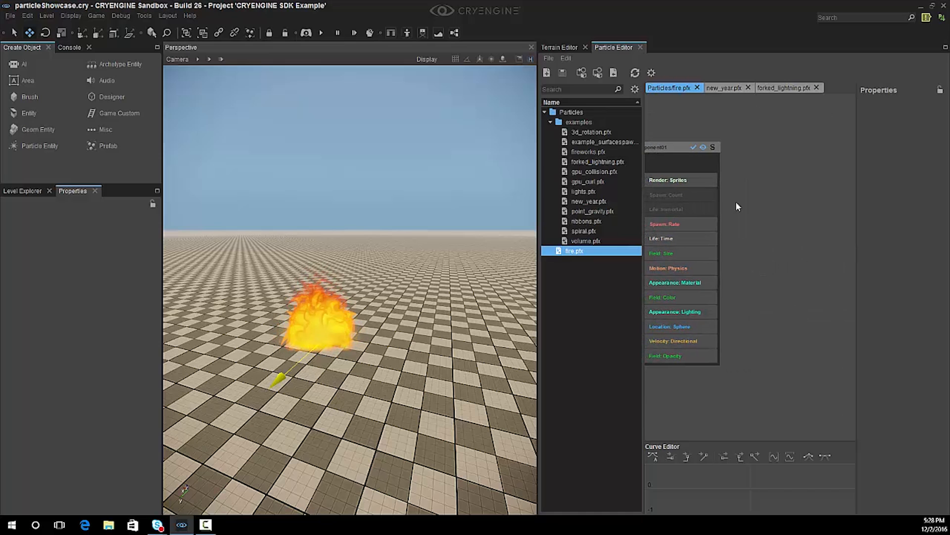
{"action": "right_click", "coordinate": [753, 177]}
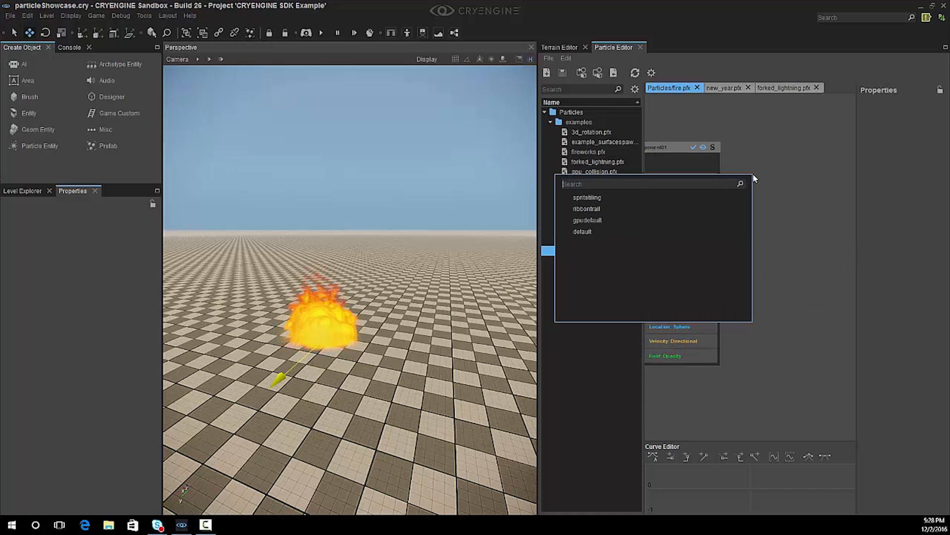
{"action": "left_click", "coordinate": [667, 232]}
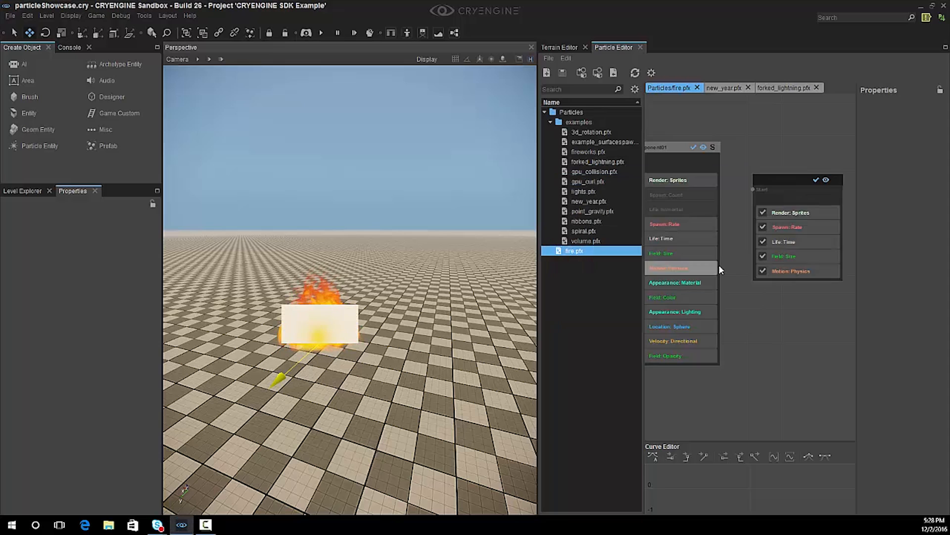
{"action": "left_click", "coordinate": [768, 179]}
{"action": "left_click_drag", "start_coordinate": [768, 179], "coordinate": [746, 147]}
{"action": "left_click", "coordinate": [762, 285]}
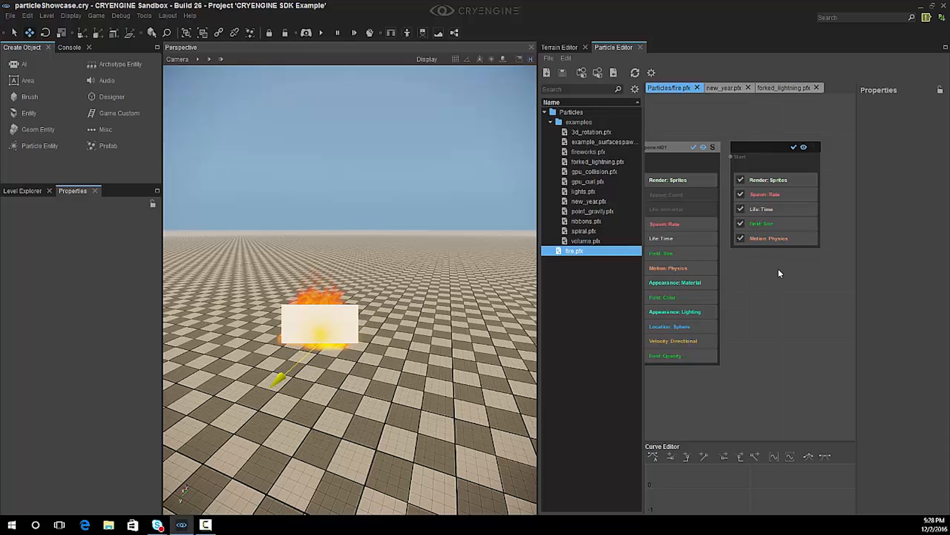
{"action": "right_click", "coordinate": [762, 275]}
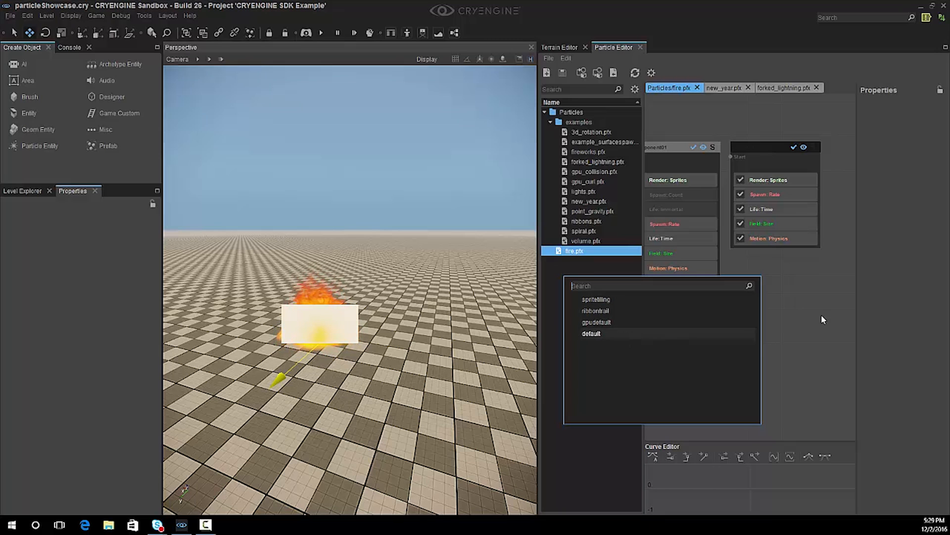
{"action": "left_click", "coordinate": [860, 315]}
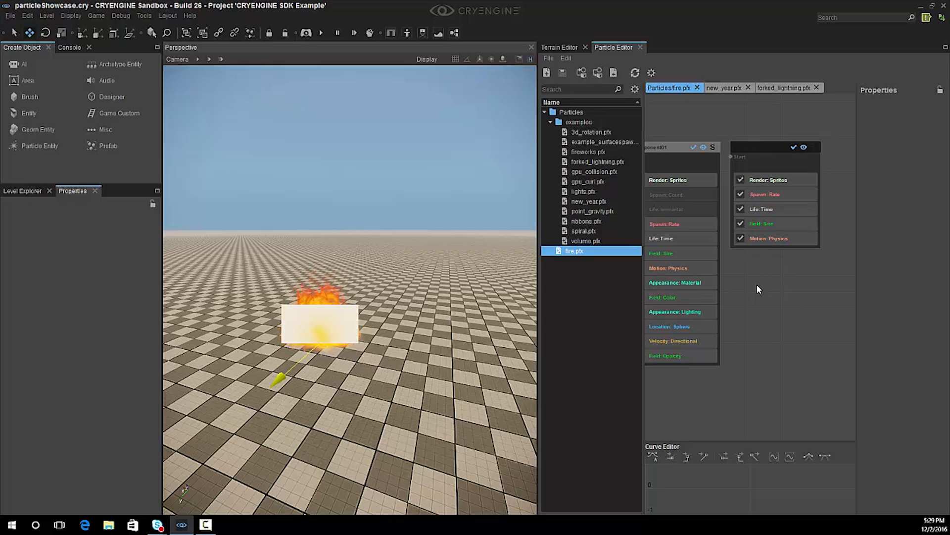
- Bring the camera closer to the effect and hide the first component and Component01, leaving only the new component visible
{"action": "key", "text": "a"}
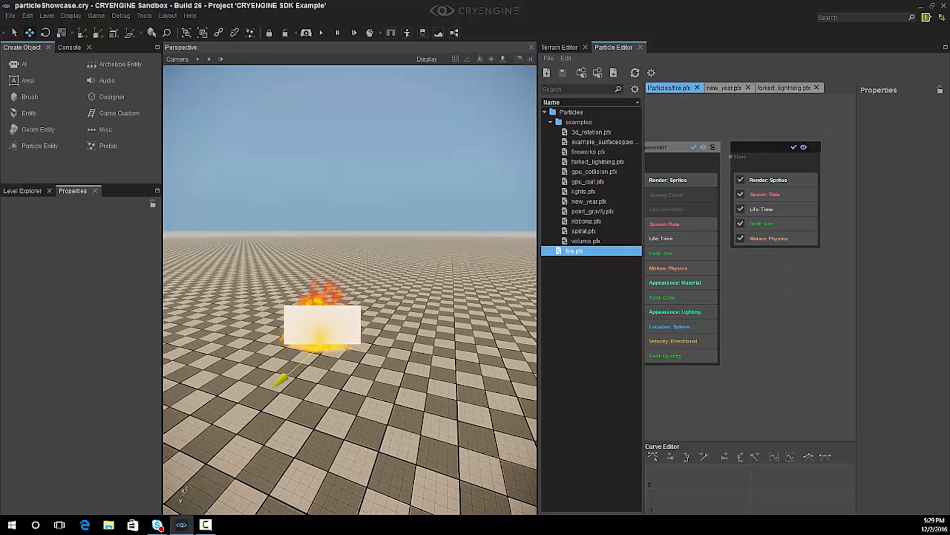
{"action": "key", "text": "w"}
{"action": "key", "text": "s"}
{"action": "right_click_drag", "start_coordinate": [350, 289], "coordinate": [332, 310]}
{"action": "key", "text": "d"}
{"action": "middle_click_drag", "start_coordinate": [659, 400], "coordinate": [723, 399]}
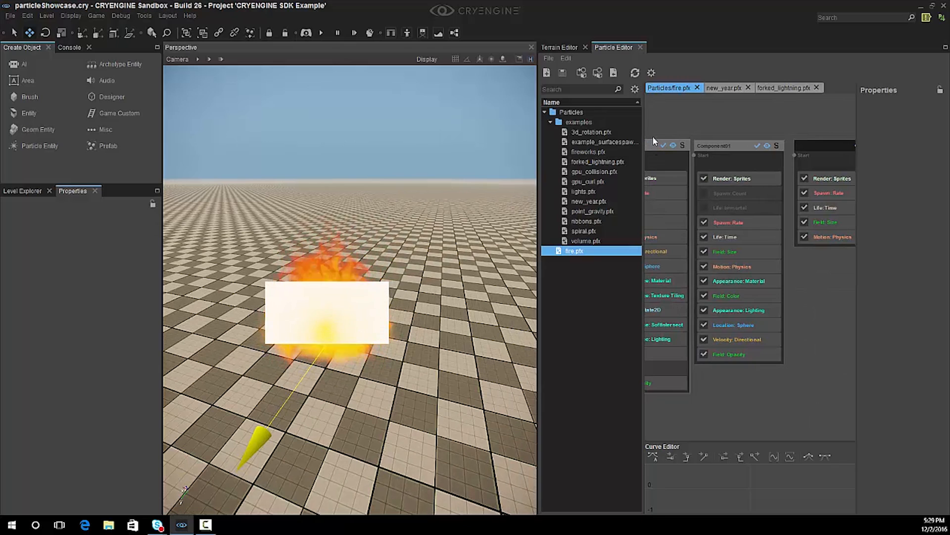
{"action": "left_click", "coordinate": [775, 146]}
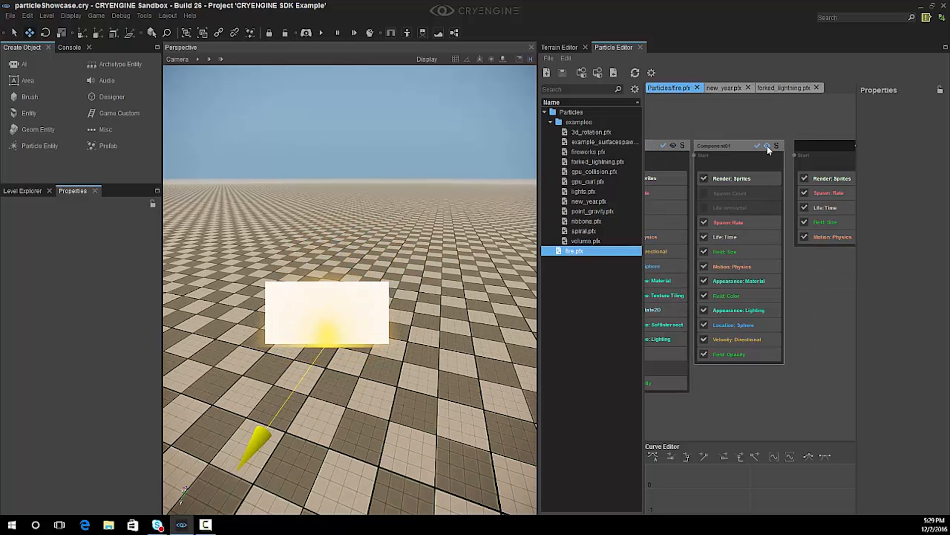
{"action": "left_click", "coordinate": [767, 145]}
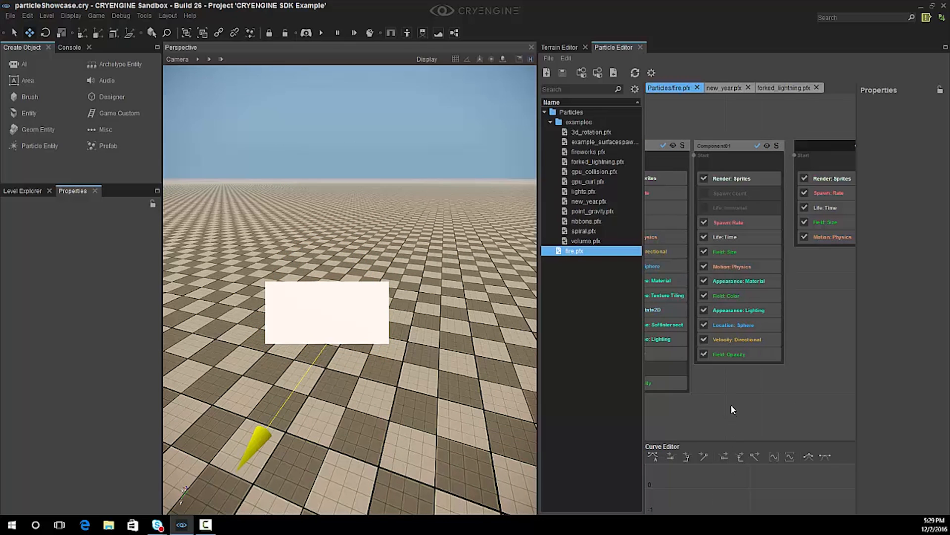
- Set the new component's Field: Size value to 0.05
{"action": "middle_click_drag", "start_coordinate": [770, 397], "coordinate": [689, 397]}
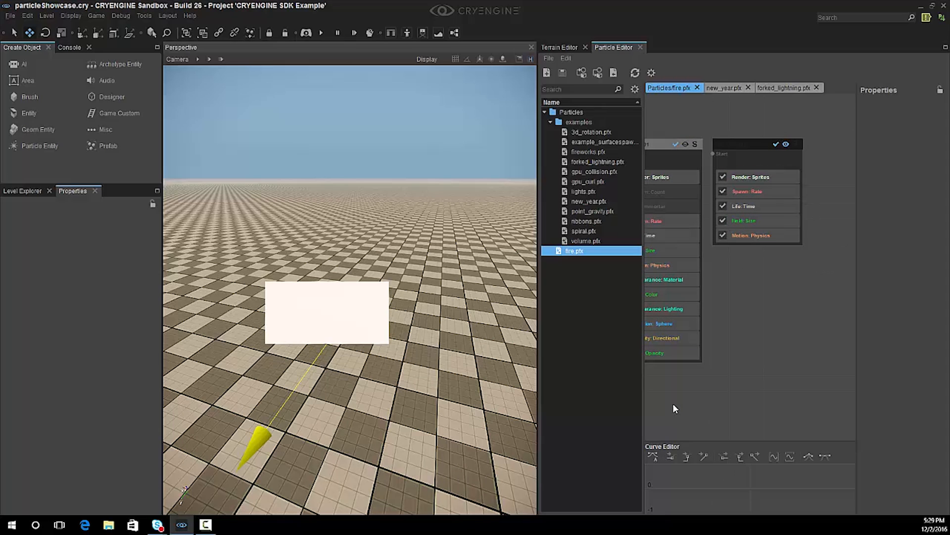
{"action": "middle_click_drag", "start_coordinate": [758, 336], "coordinate": [727, 339]}
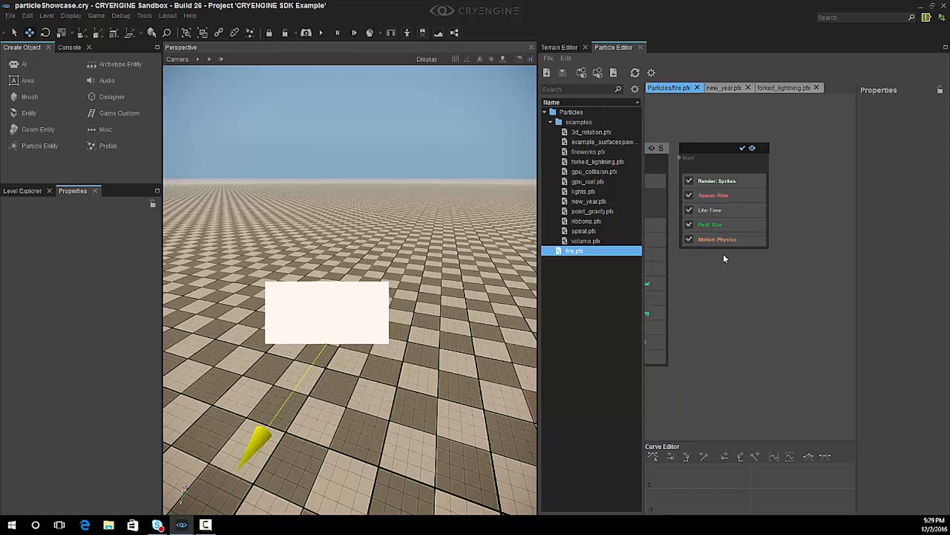
{"action": "left_click", "coordinate": [719, 227]}
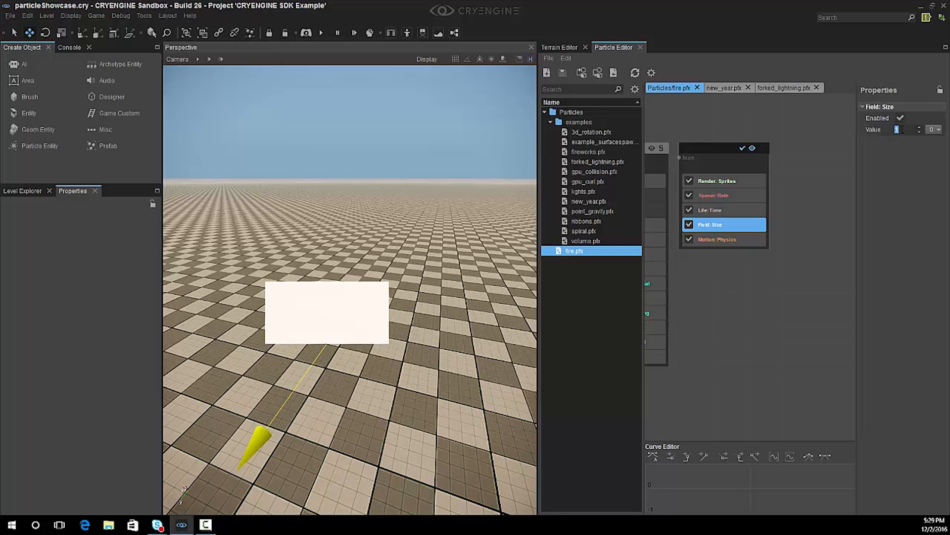
{"action": "type", "text": "0.05"}
{"action": "key", "text": "Return"}
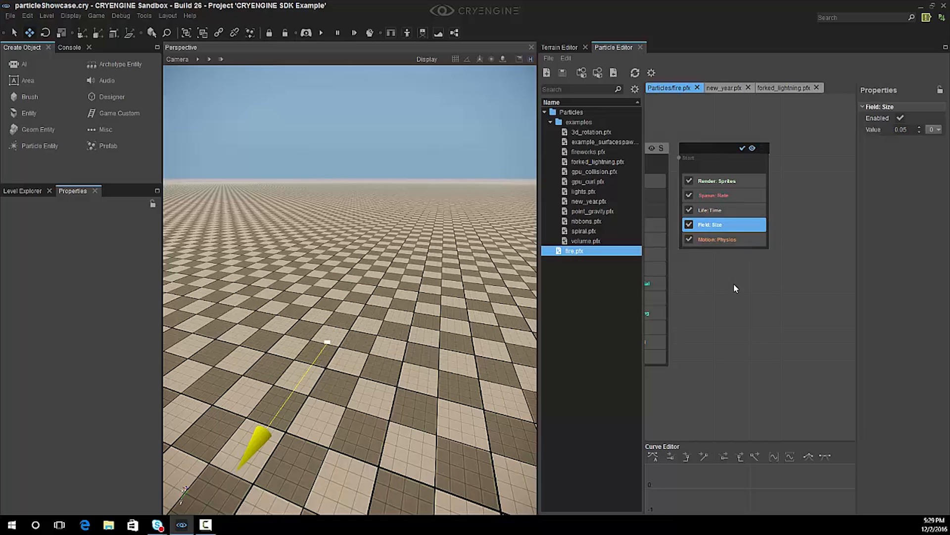
{"action": "left_click", "coordinate": [722, 290]}
- Add a Location: Circle feature after Motion: Physics in the new component and set its Radius to 1
{"action": "right_click", "coordinate": [720, 239]}
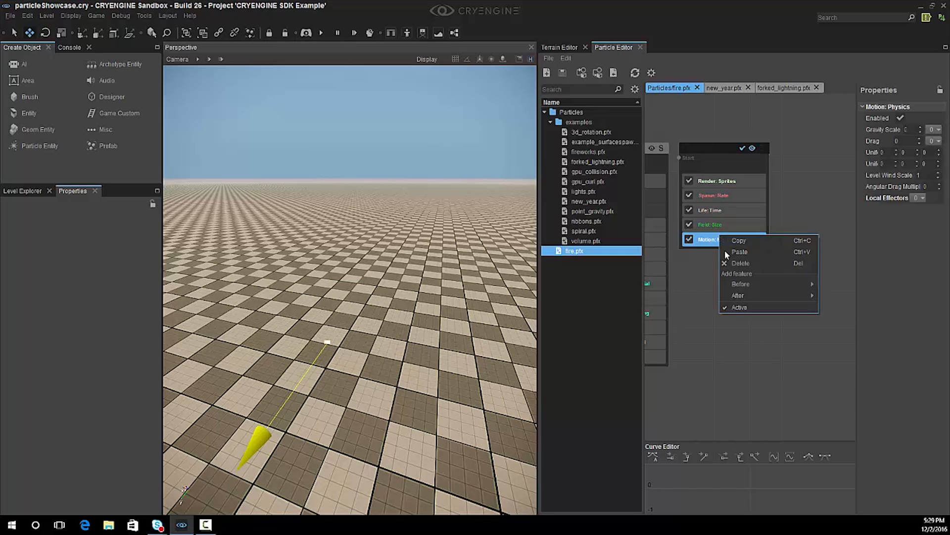
{"action": "mouse_move", "coordinate": [746, 296]}
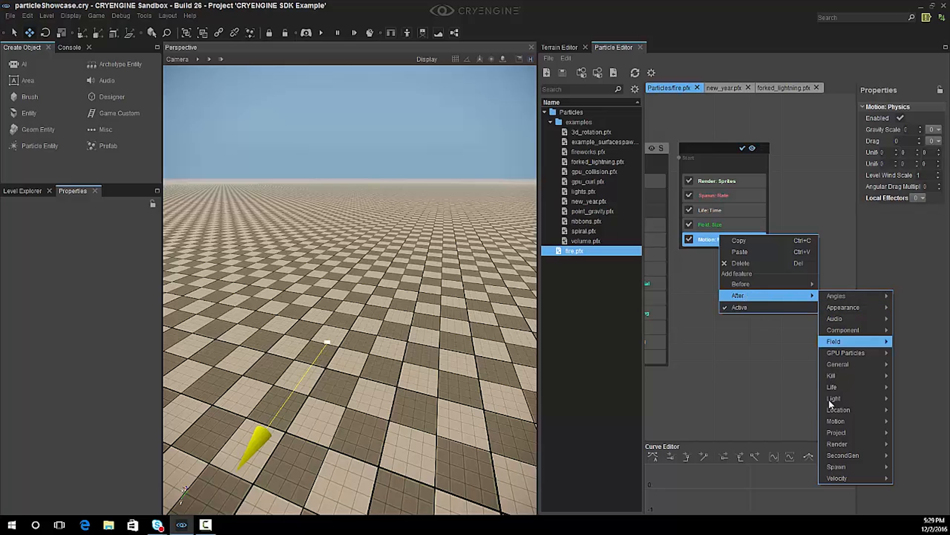
{"action": "mouse_move", "coordinate": [839, 411]}
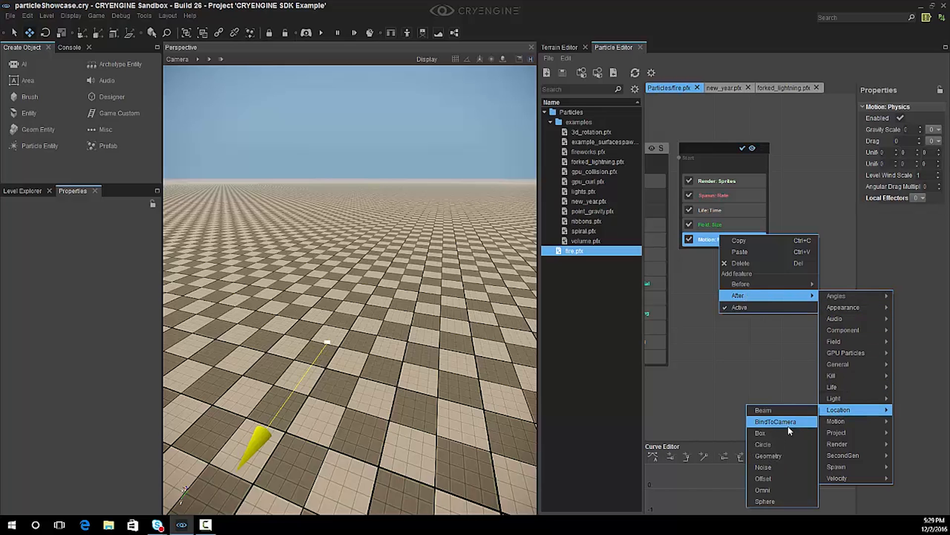
{"action": "left_click", "coordinate": [781, 450]}
{"action": "left_click", "coordinate": [745, 256]}
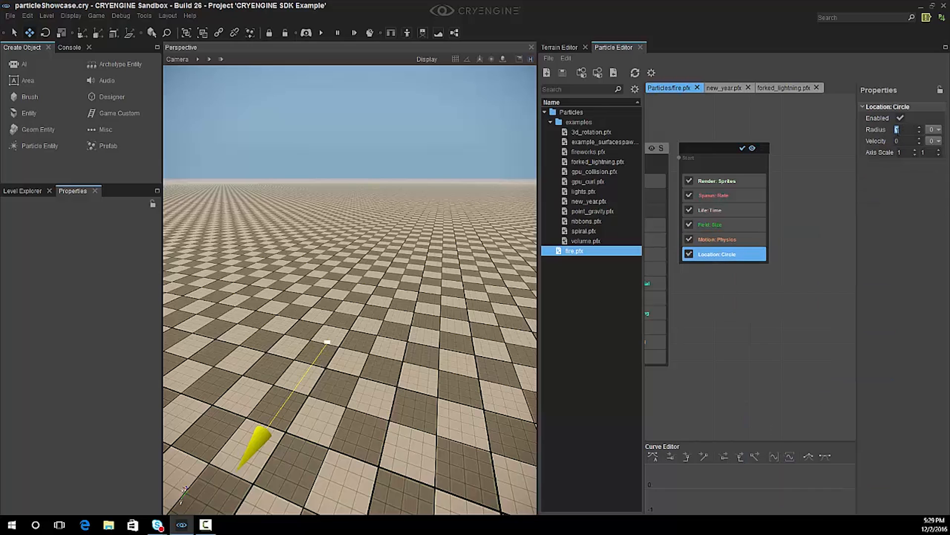
{"action": "type", "text": "1"}
- Set the new component's Spawn: Rate Amount to 20
{"action": "left_click", "coordinate": [730, 196]}
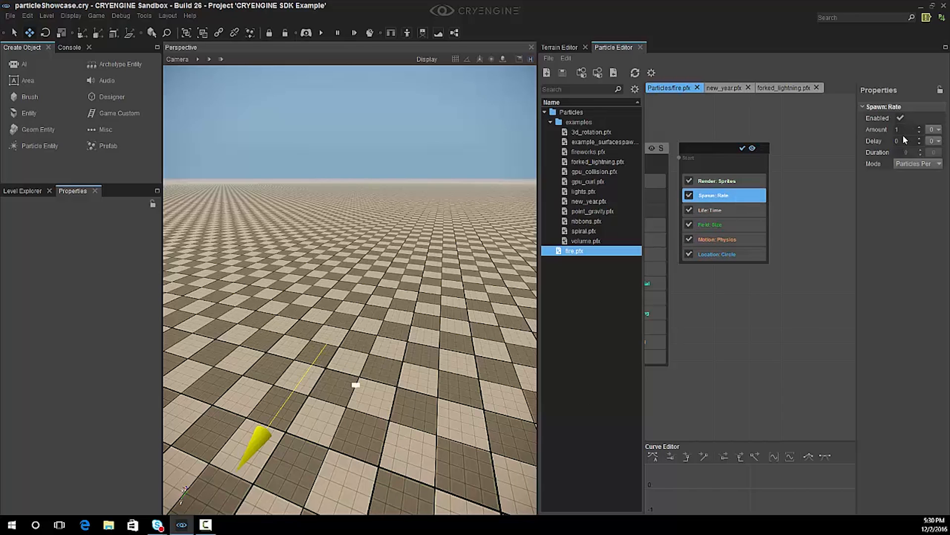
{"action": "double_click", "coordinate": [902, 130]}
{"action": "type", "text": "20"}
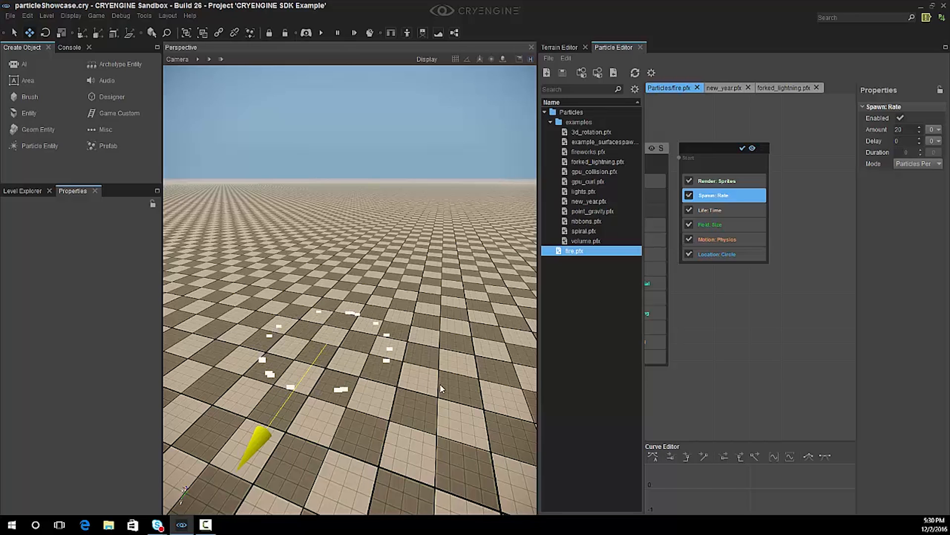
{"action": "left_click", "coordinate": [765, 147]}
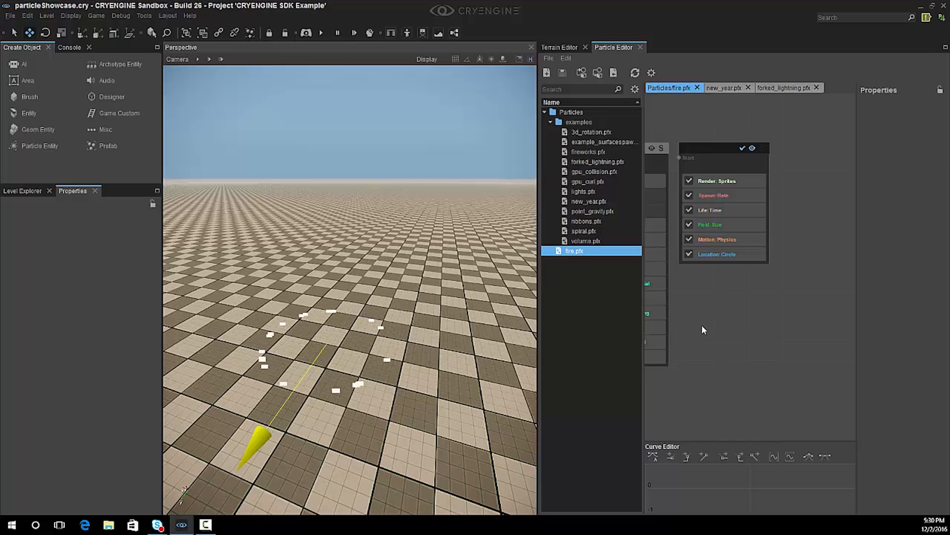
- Add a Curve modifier to the Field: Size value of the new component
{"action": "left_click", "coordinate": [716, 225]}
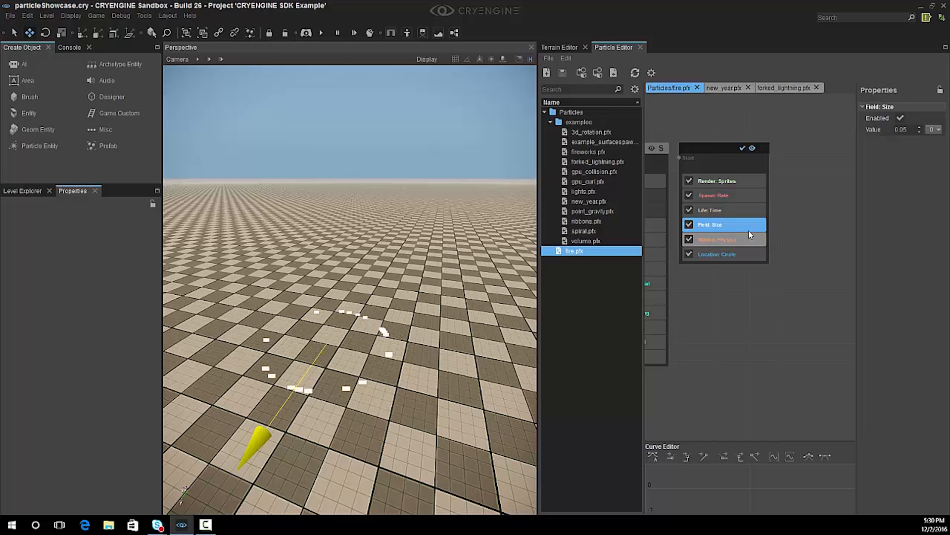
{"action": "scroll", "coordinate": [763, 231], "scroll_direction": "up", "scroll_amount": 2}
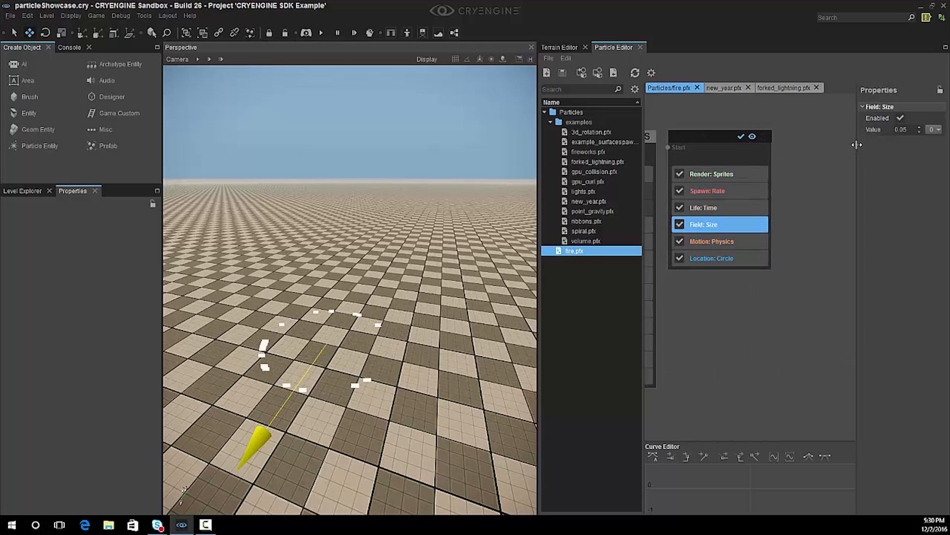
{"action": "left_click_drag", "start_coordinate": [857, 145], "coordinate": [841, 145]}
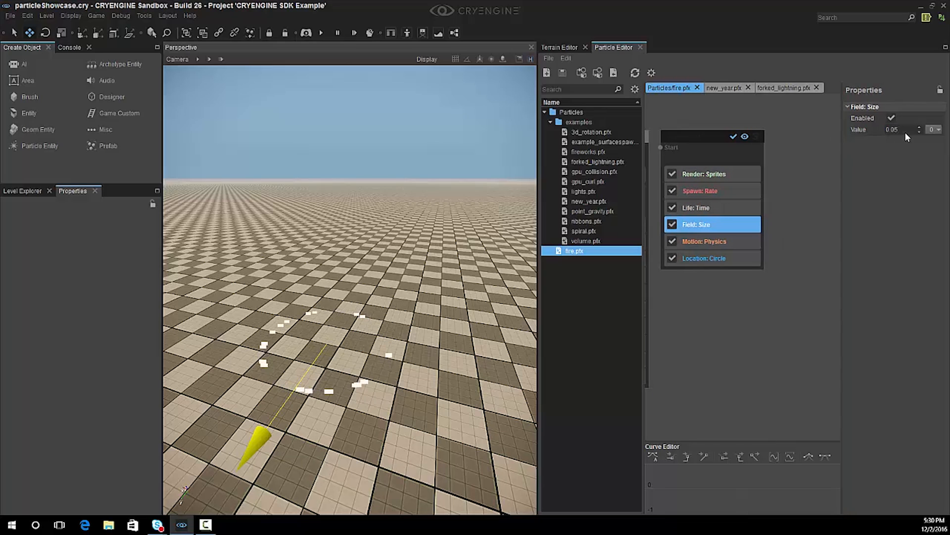
{"action": "left_click", "coordinate": [938, 130]}
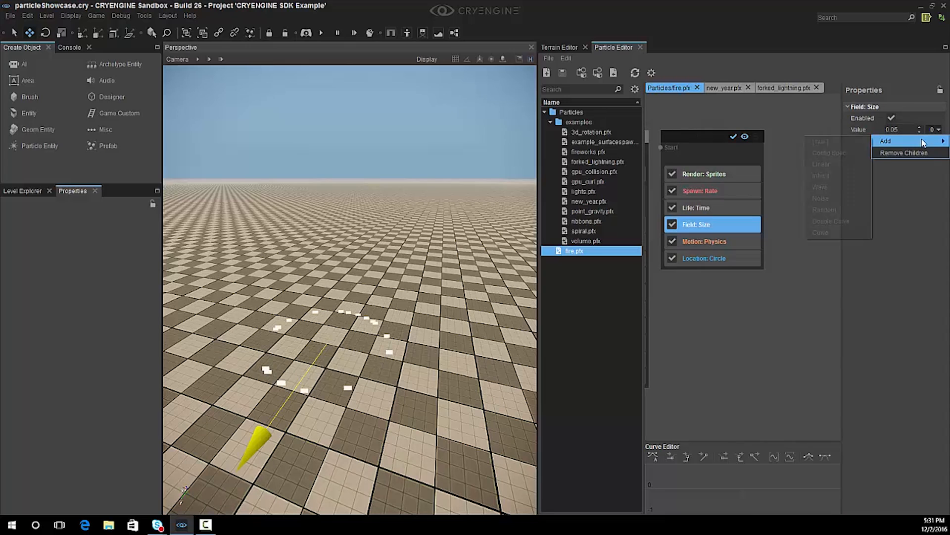
{"action": "mouse_move", "coordinate": [891, 141]}
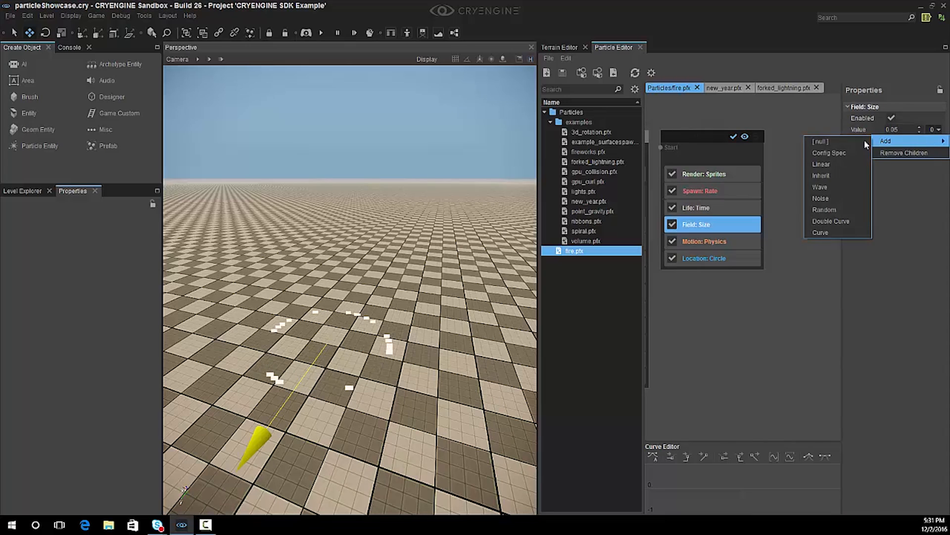
{"action": "left_click", "coordinate": [829, 233]}
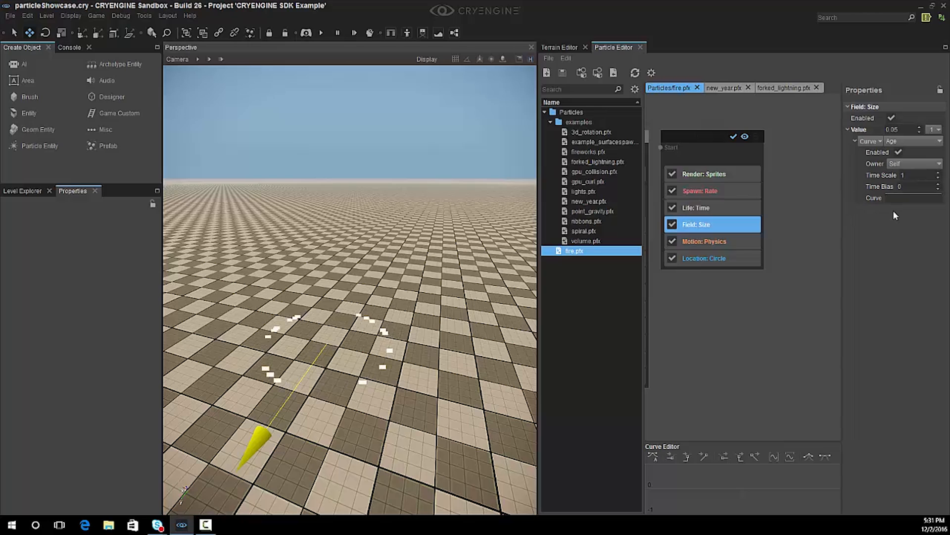
- Shape the Field: Size curve over Age to start at 0, peak at 1 around mid-life and fall back to 0 at the end
{"action": "left_click", "coordinate": [902, 197]}
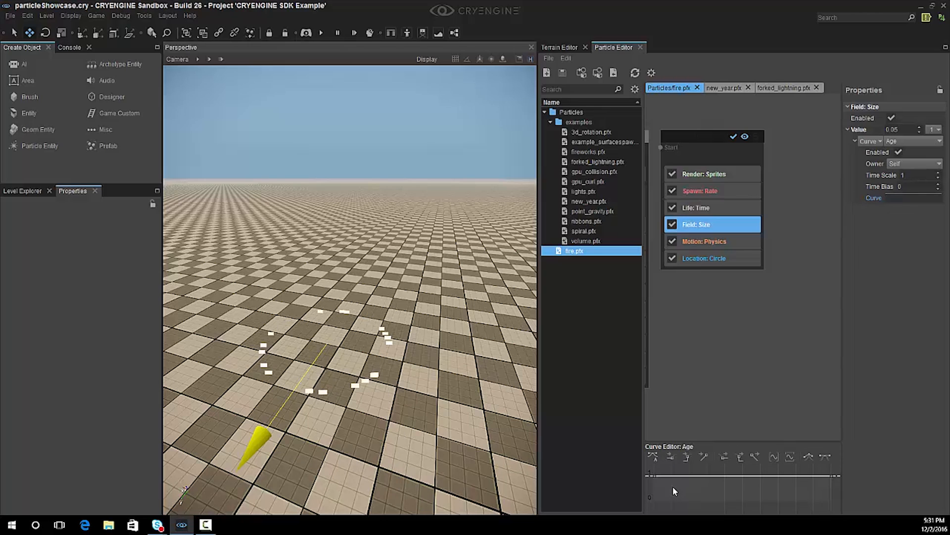
{"action": "left_click_drag", "start_coordinate": [672, 484], "coordinate": [666, 481]}
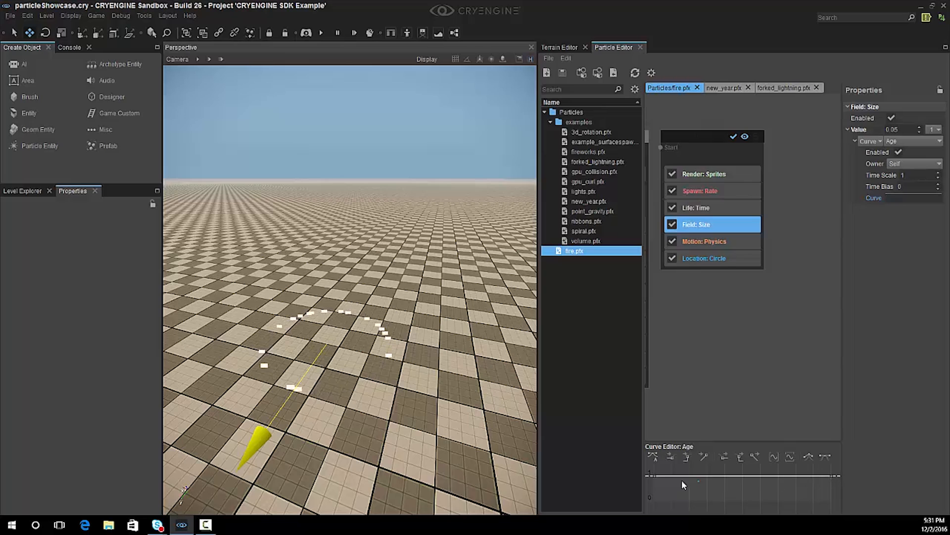
{"action": "left_click_drag", "start_coordinate": [698, 481], "coordinate": [653, 502]}
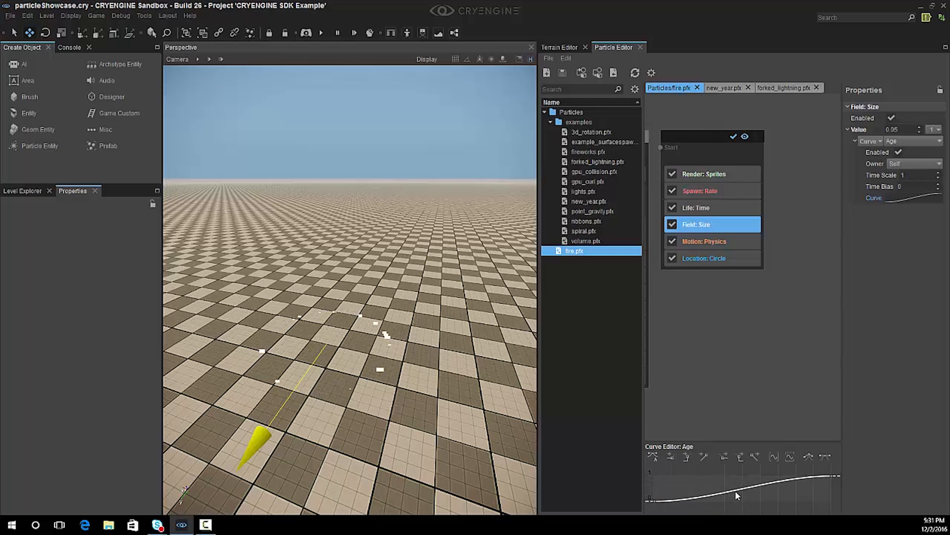
{"action": "double_click", "coordinate": [735, 490]}
{"action": "left_click_drag", "start_coordinate": [735, 490], "coordinate": [747, 476]}
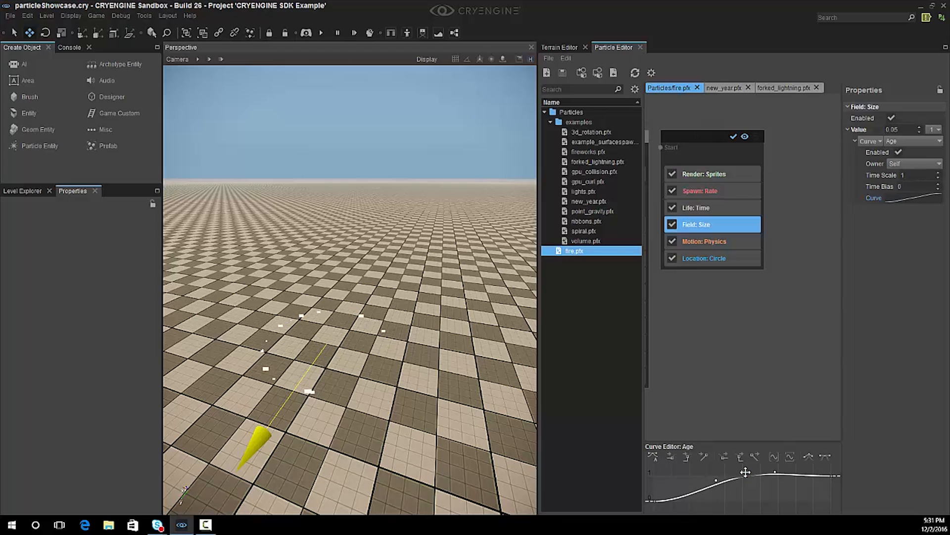
{"action": "left_click_drag", "start_coordinate": [805, 484], "coordinate": [751, 481]}
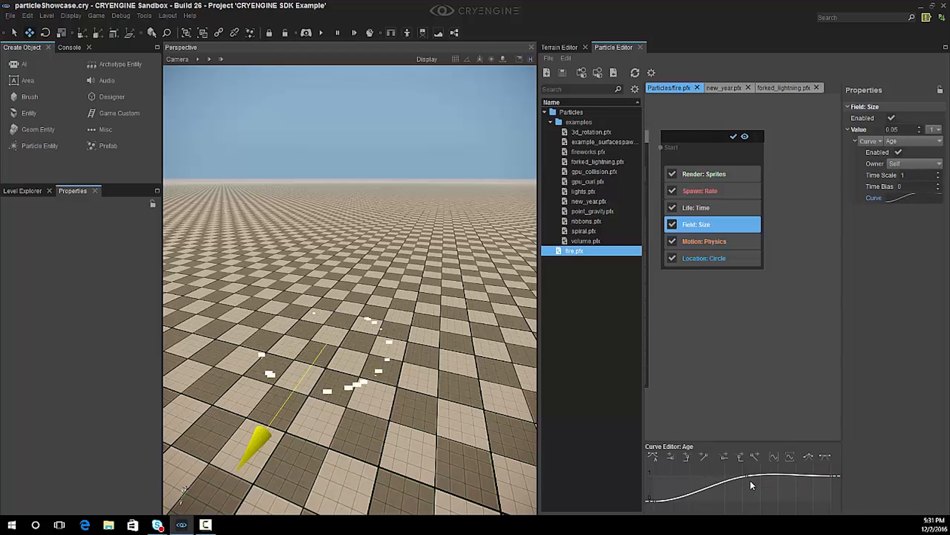
{"action": "mouse_move", "coordinate": [823, 492]}
{"action": "left_mouse_down"}
{"action": "mouse_move", "coordinate": [839, 481]}
{"action": "mouse_move", "coordinate": [833, 474]}
{"action": "mouse_move", "coordinate": [840, 502]}
{"action": "left_mouse_up"}
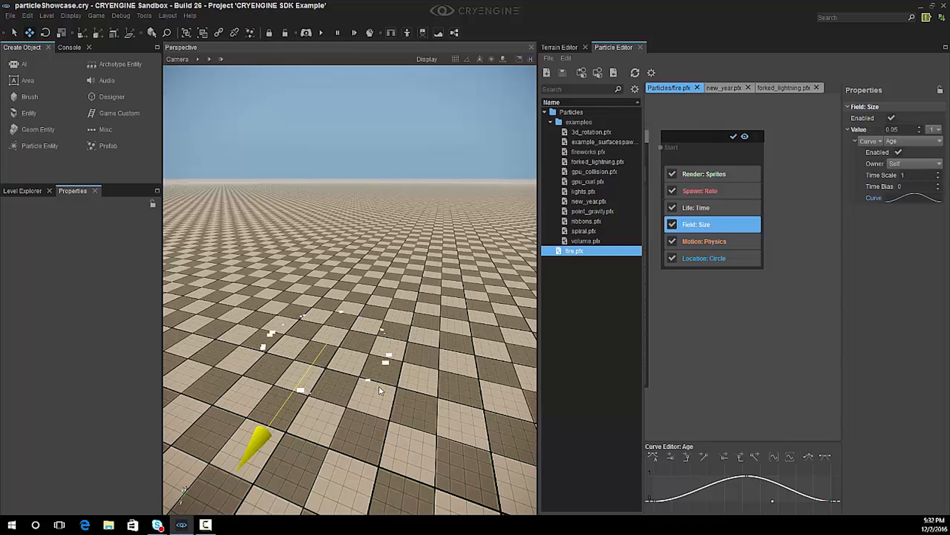
{"action": "left_click", "coordinate": [734, 354]}
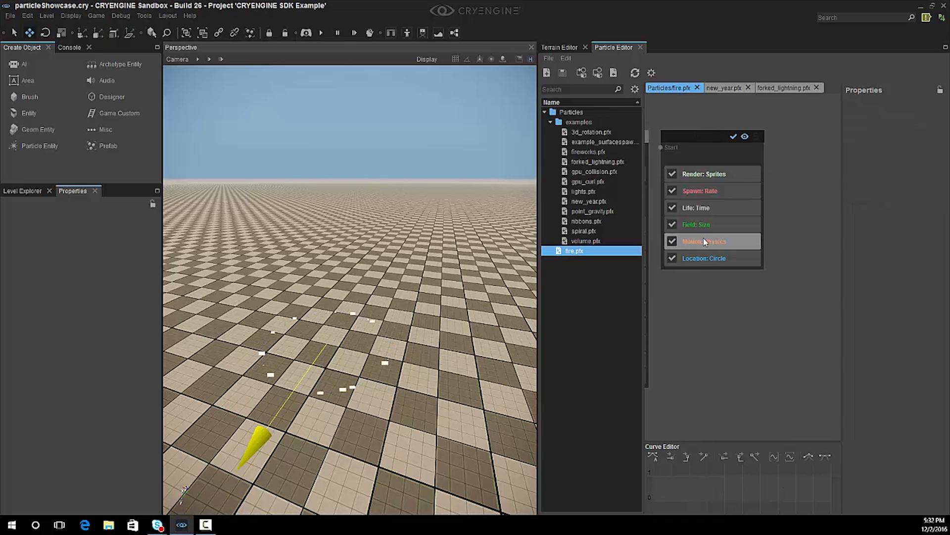
- Add a Curve modifier to the Location: Circle Radius and make it driven by Random
{"action": "left_click", "coordinate": [698, 256]}
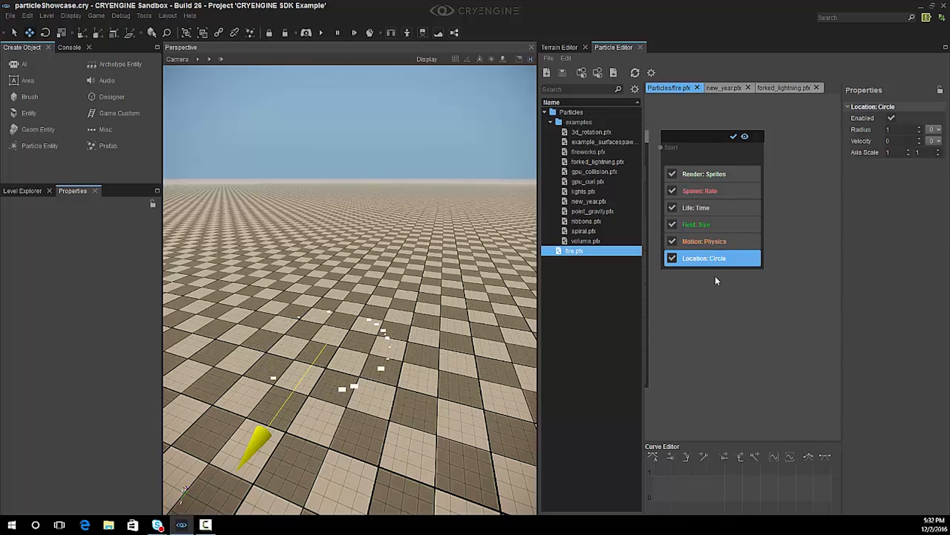
{"action": "left_click", "coordinate": [717, 228]}
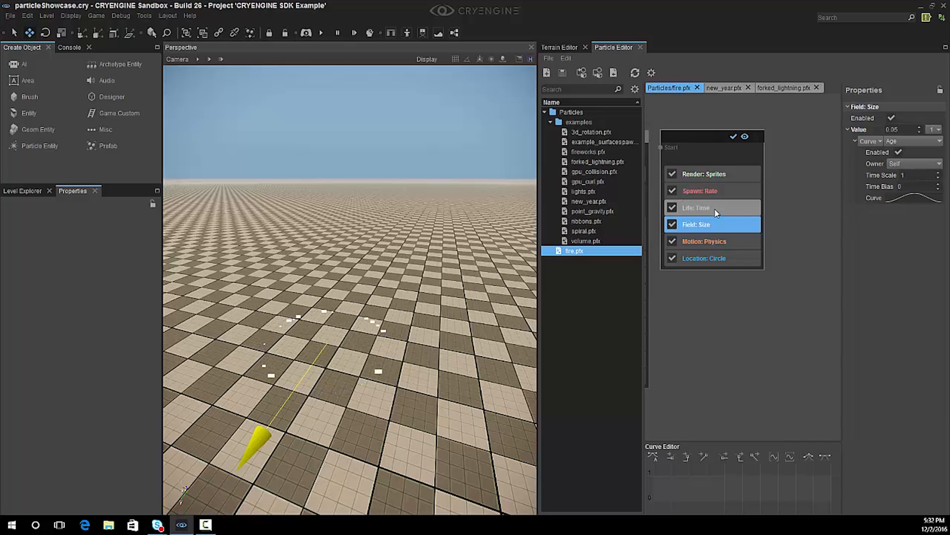
{"action": "left_click", "coordinate": [714, 192]}
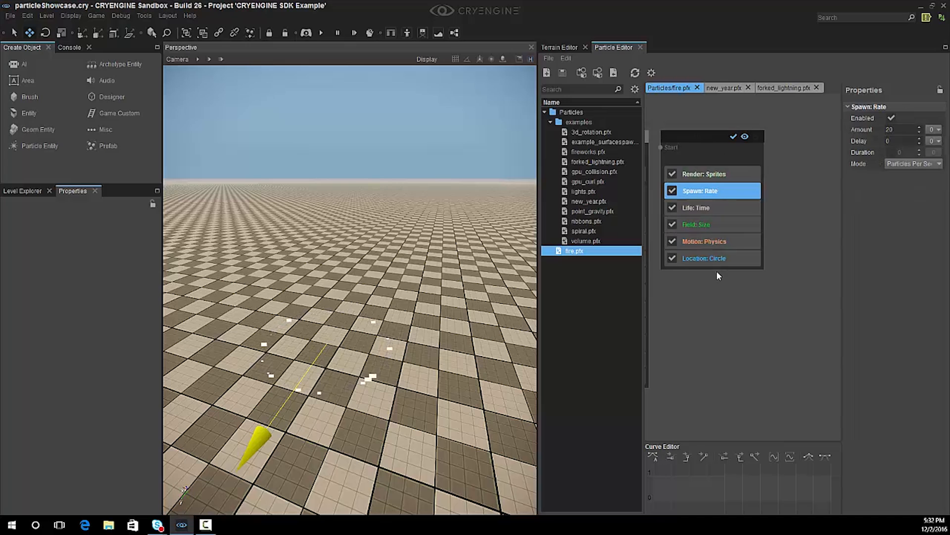
{"action": "left_click", "coordinate": [693, 258]}
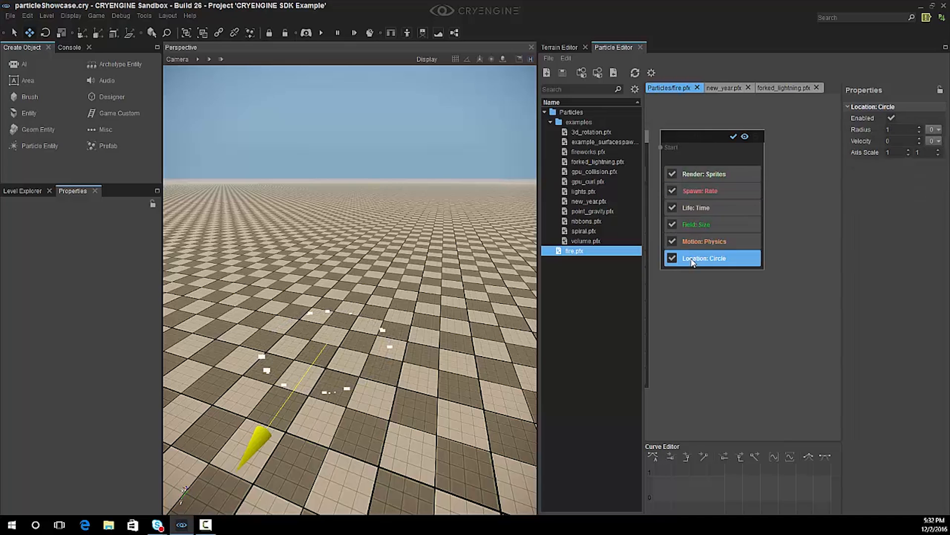
{"action": "left_click", "coordinate": [936, 132]}
{"action": "mouse_move", "coordinate": [911, 139]}
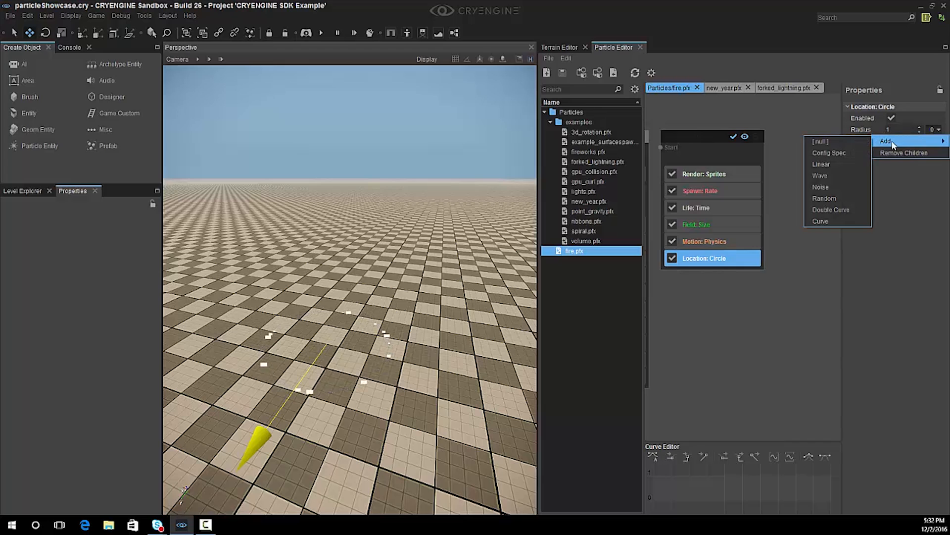
{"action": "left_click", "coordinate": [821, 221]}
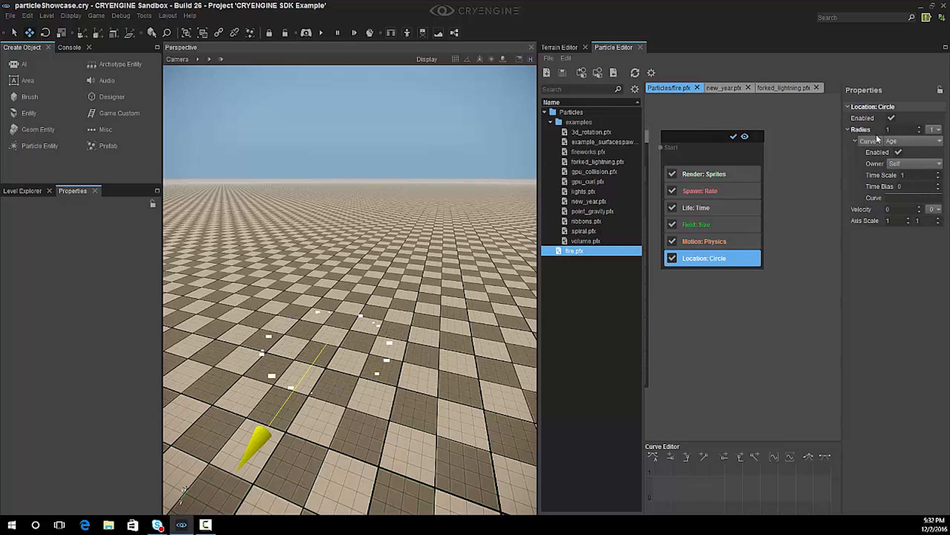
{"action": "left_click", "coordinate": [901, 166]}
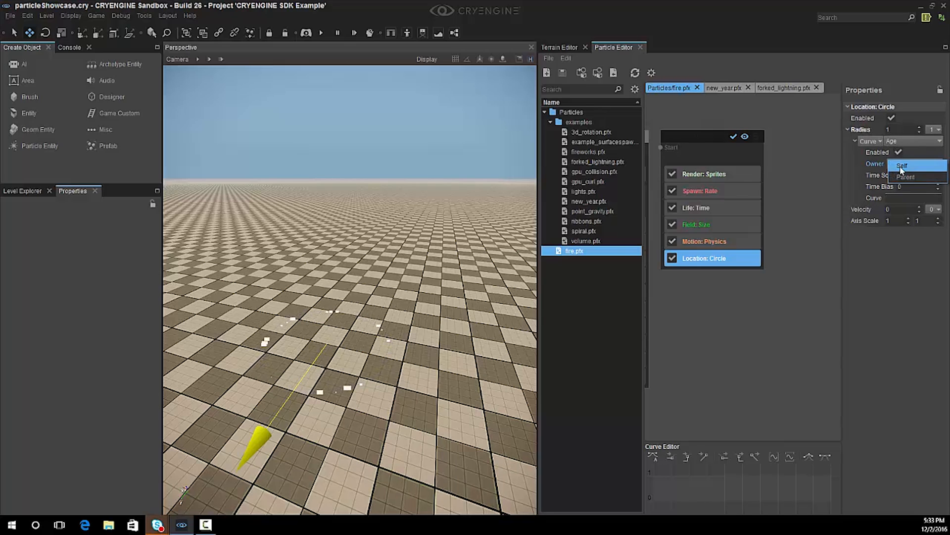
{"action": "left_click", "coordinate": [902, 140]}
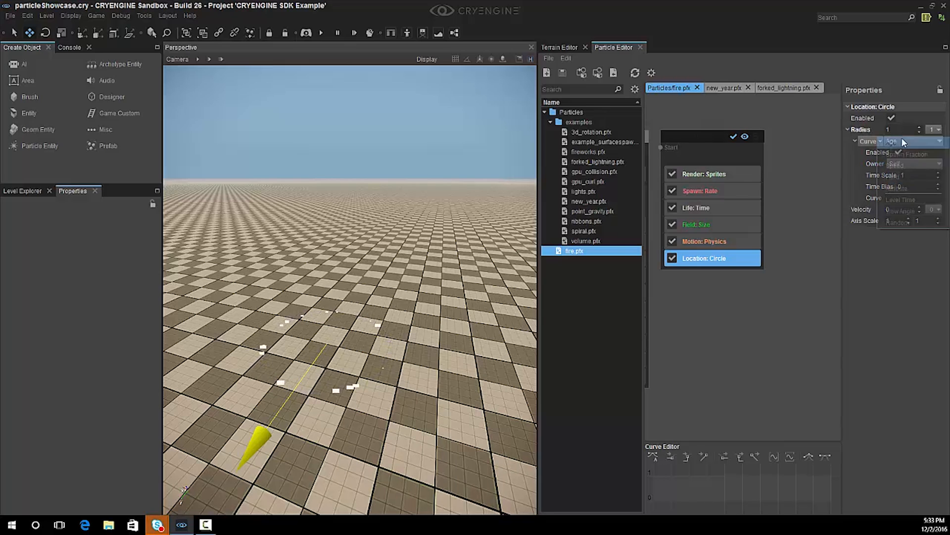
{"action": "left_click", "coordinate": [901, 223]}
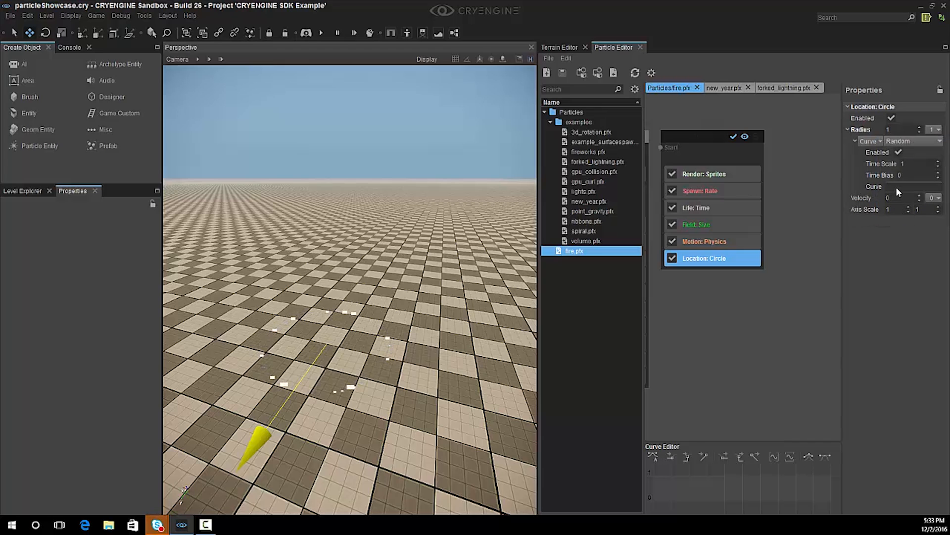
- Lower the start of the Location: Circle Radius curve to 0 and insert a low key shortly before its end
{"action": "left_click", "coordinate": [896, 186]}
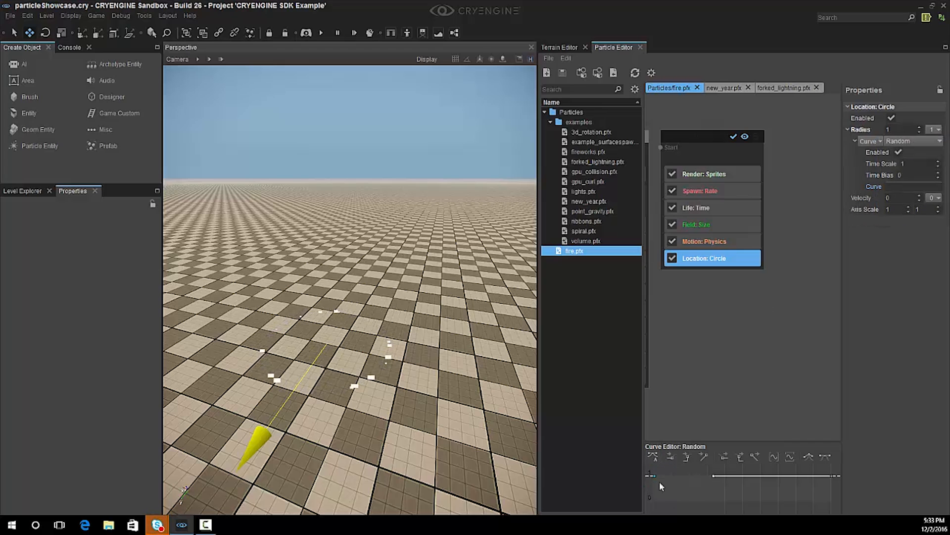
{"action": "left_click_drag", "start_coordinate": [655, 477], "coordinate": [654, 504]}
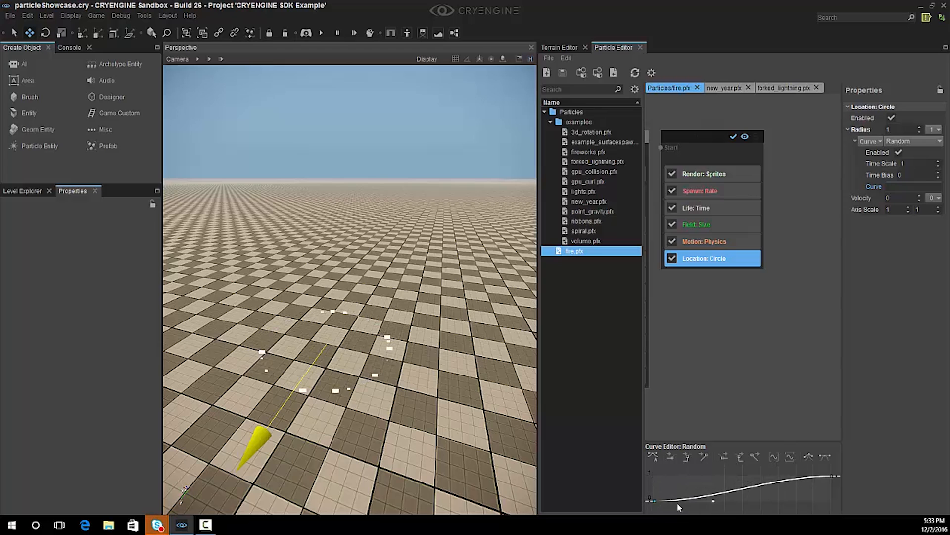
{"action": "double_click", "coordinate": [759, 486]}
{"action": "left_click_drag", "start_coordinate": [759, 487], "coordinate": [800, 488]}
- Smooth the Radius curve into a gradual rise by adjusting its end tangent and the position and tangents of its intermediate key
{"action": "left_click", "coordinate": [832, 476]}
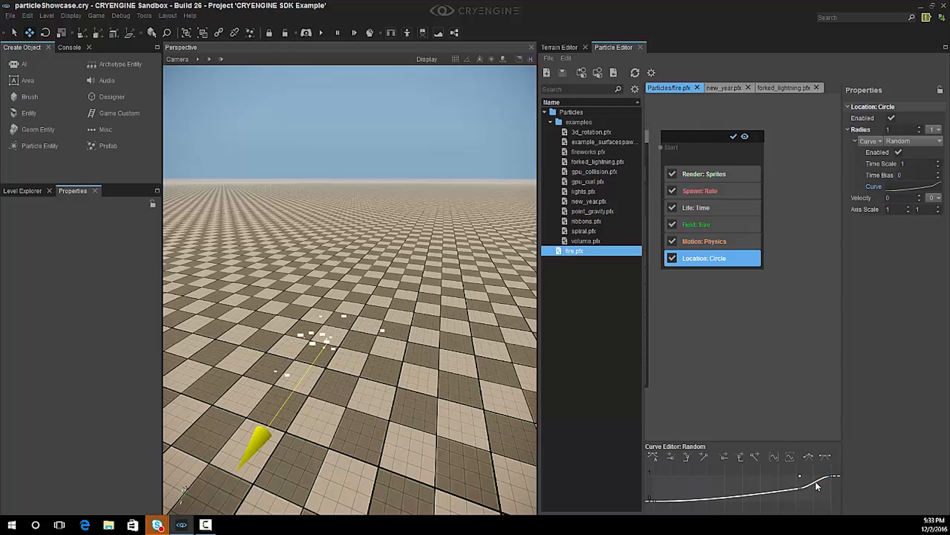
{"action": "left_click_drag", "start_coordinate": [806, 481], "coordinate": [811, 489]}
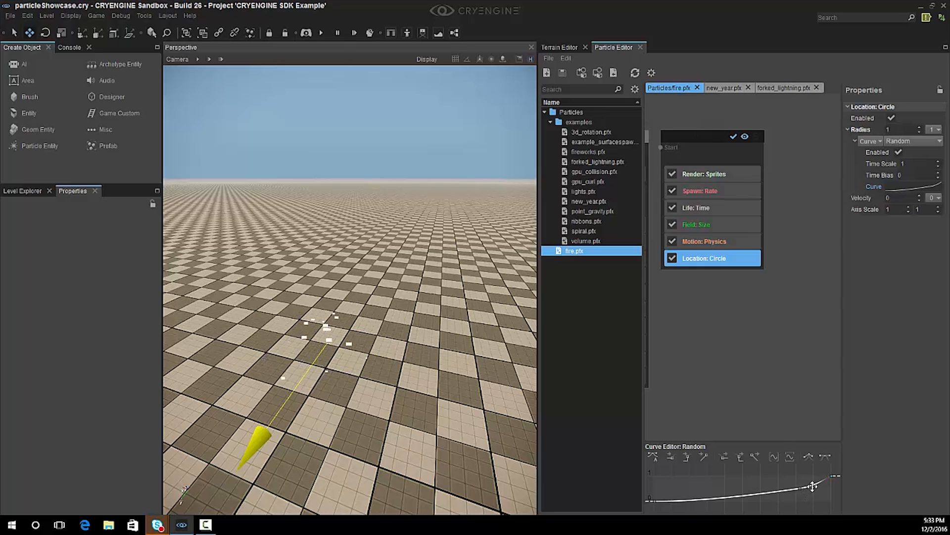
{"action": "left_click_drag", "start_coordinate": [813, 488], "coordinate": [771, 488]}
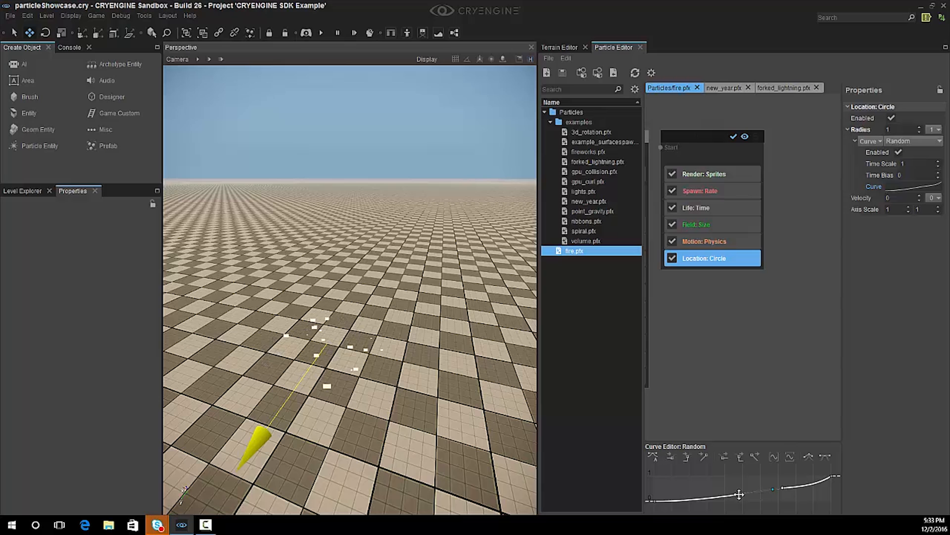
{"action": "mouse_move", "coordinate": [738, 494]}
{"action": "left_mouse_down"}
{"action": "mouse_move", "coordinate": [740, 478]}
{"action": "mouse_move", "coordinate": [744, 491]}
{"action": "left_mouse_up"}
{"action": "left_click_drag", "start_coordinate": [746, 487], "coordinate": [743, 494]}
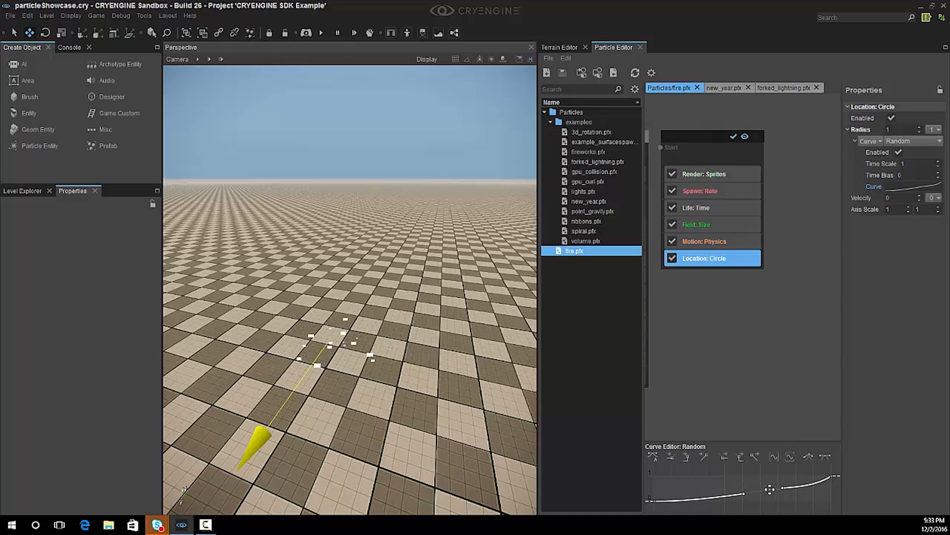
- Delete the intermediate key of the Radius curve, reset the remaining keys' tangents and adjust the end tangent for a gradual rise
{"action": "left_click", "coordinate": [781, 489]}
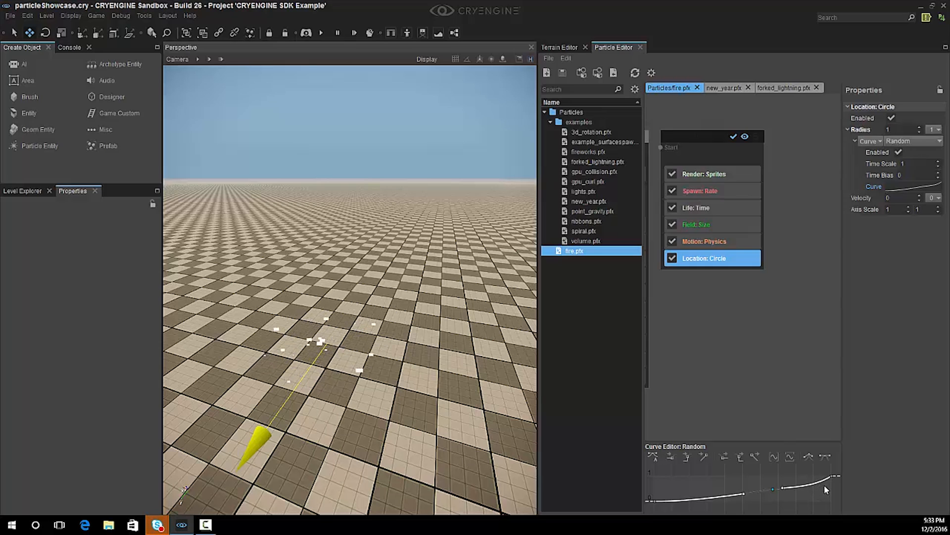
{"action": "key", "text": "Delete"}
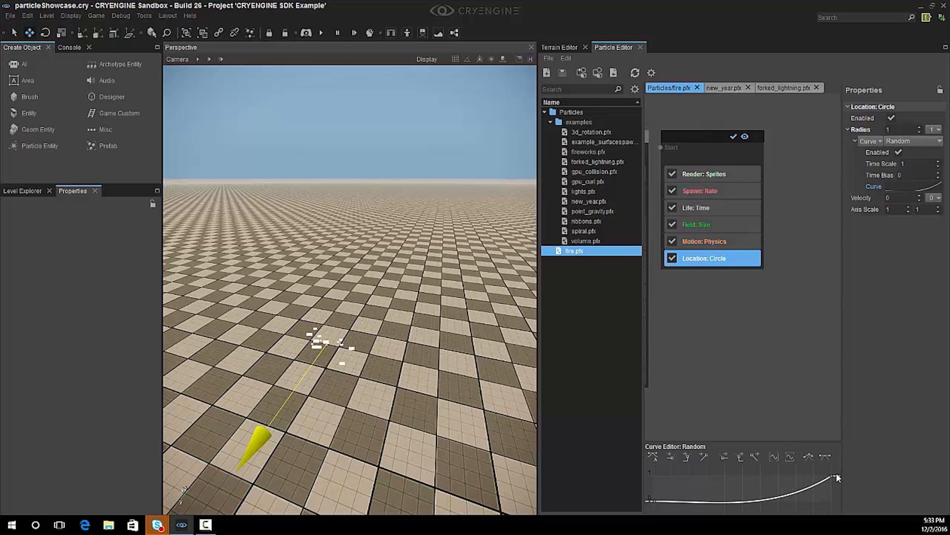
{"action": "left_click_drag", "start_coordinate": [837, 474], "coordinate": [637, 504]}
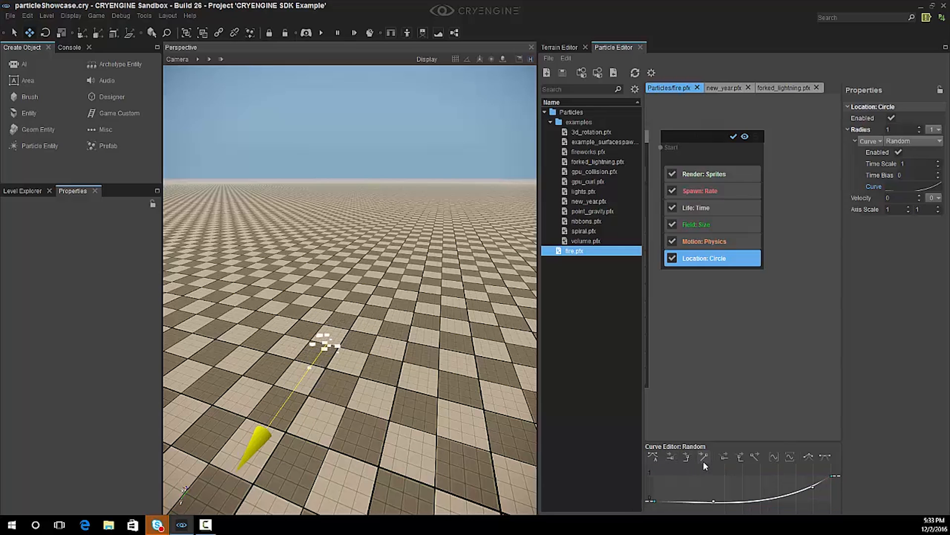
{"action": "left_click", "coordinate": [702, 461]}
{"action": "left_click", "coordinate": [755, 459]}
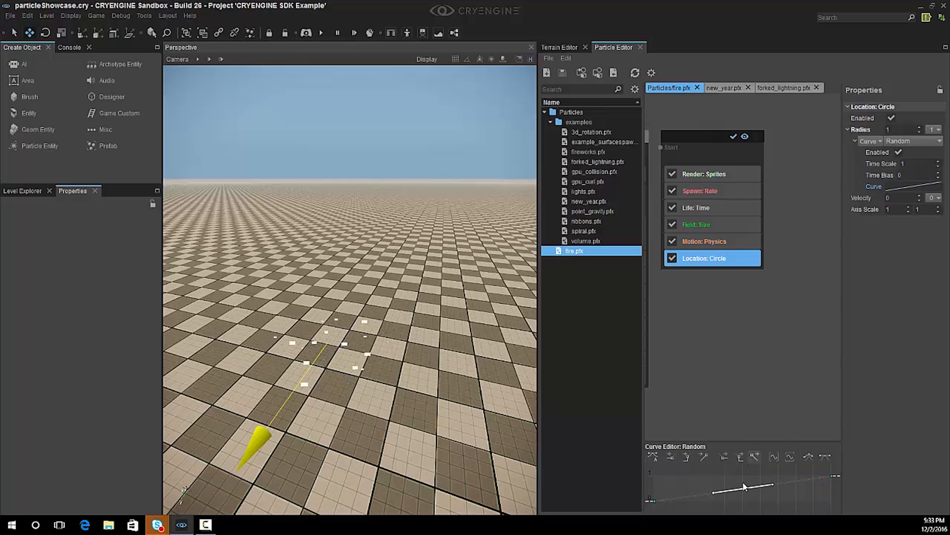
{"action": "left_click", "coordinate": [725, 456]}
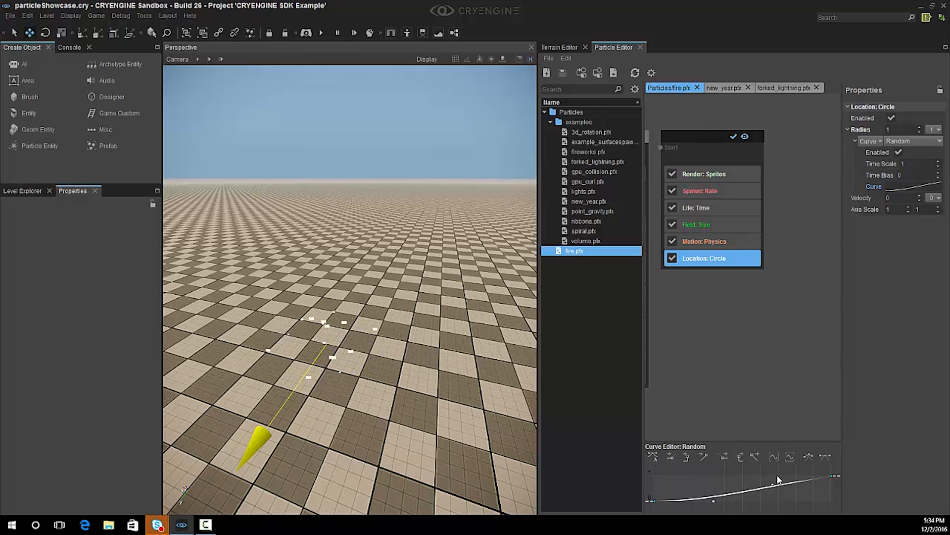
{"action": "left_click_drag", "start_coordinate": [772, 484], "coordinate": [787, 489]}
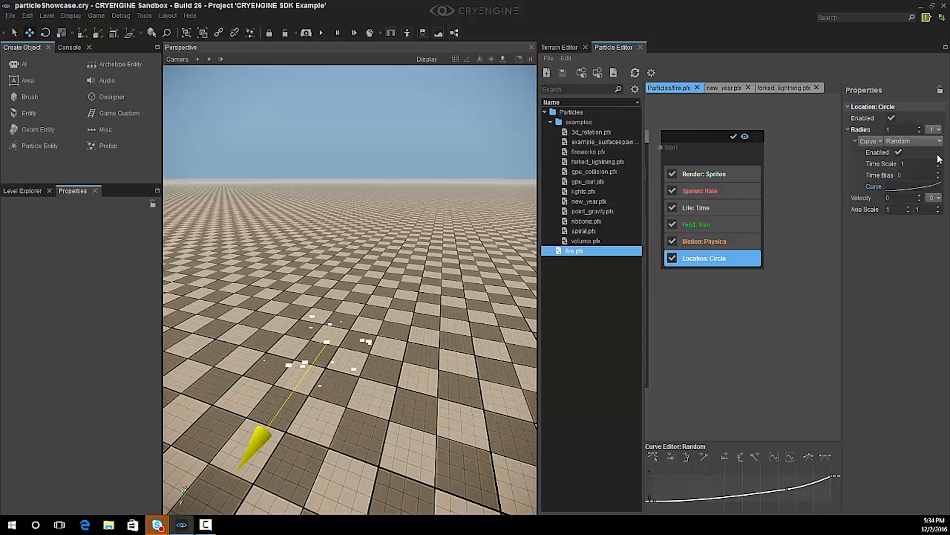
- Disable the Radius curve of Location: Circle and set the Spawn: Rate amount to 50
{"action": "left_click", "coordinate": [898, 152]}
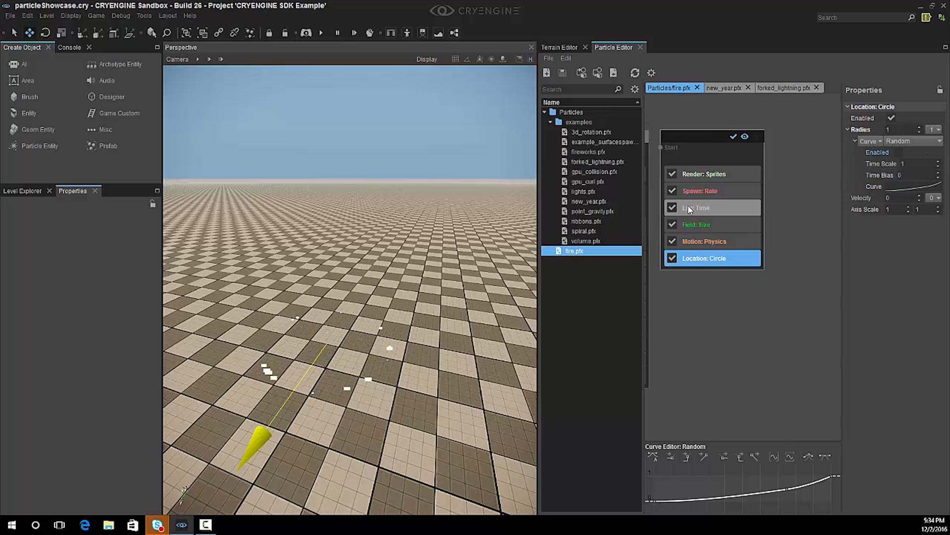
{"action": "left_click", "coordinate": [695, 193]}
{"action": "left_click", "coordinate": [899, 130]}
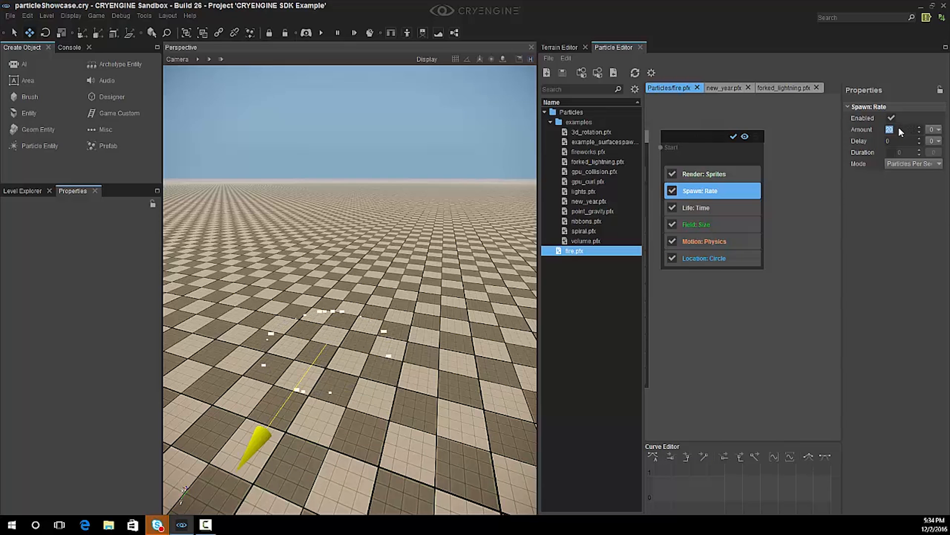
{"action": "type", "text": "50"}
{"action": "key", "text": "Return"}
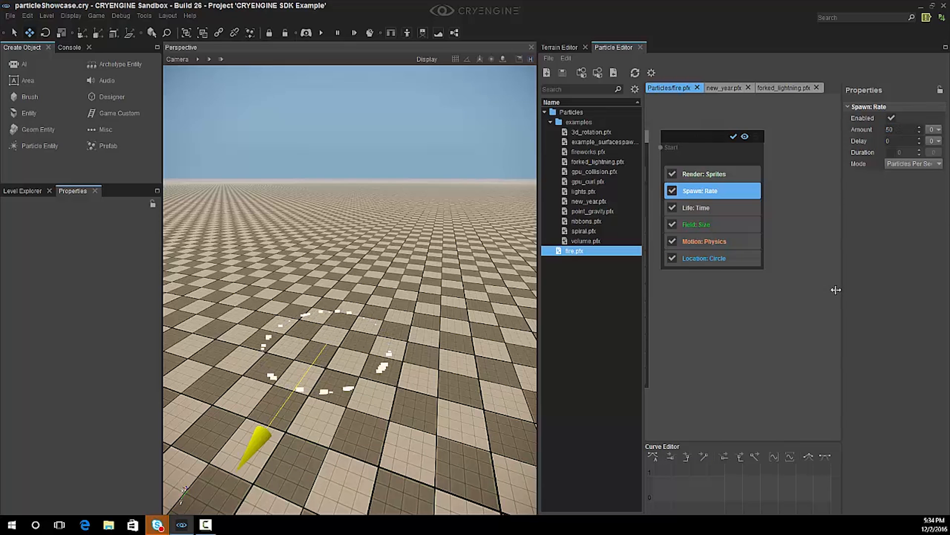
- Re-enable the Random curve on the Location: Circle Radius and display it for editing
{"action": "left_click", "coordinate": [705, 258]}
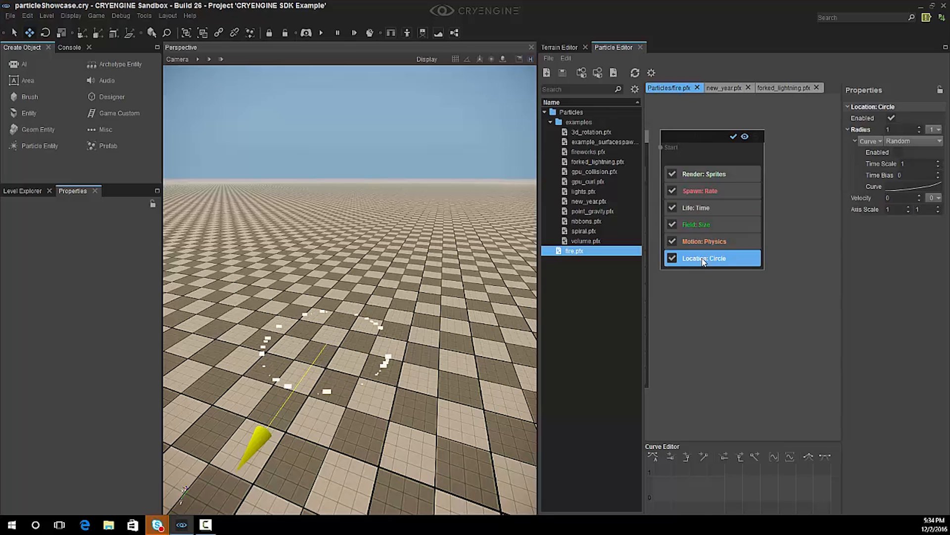
{"action": "left_click", "coordinate": [898, 153]}
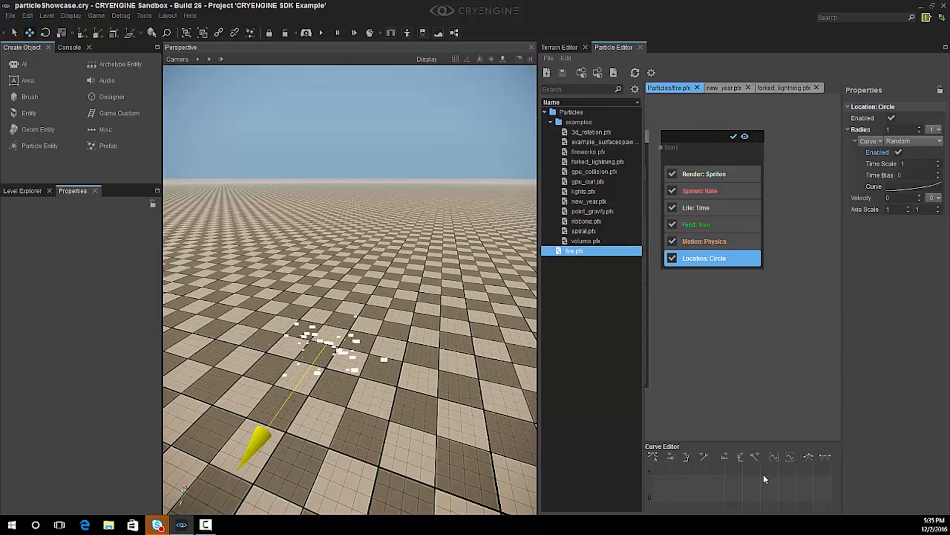
{"action": "left_click", "coordinate": [897, 187]}
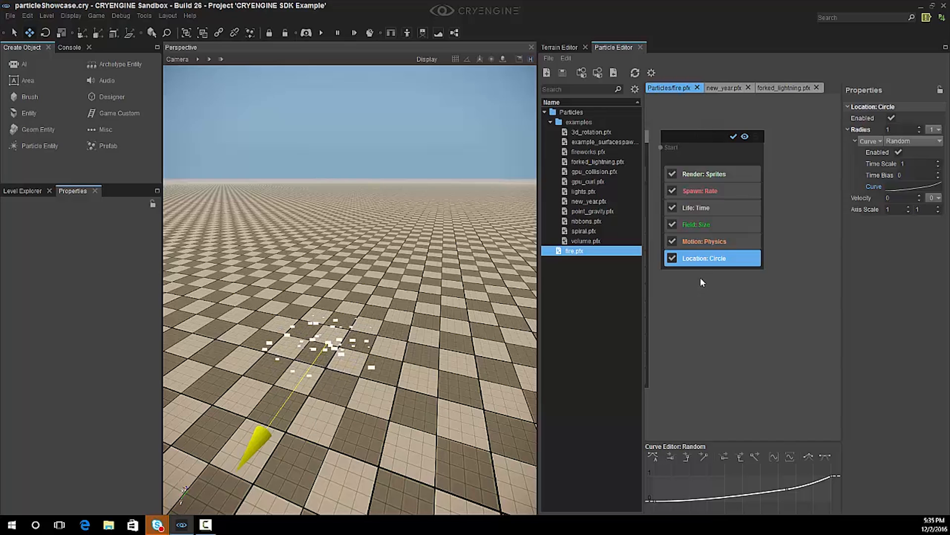
- Add a Velocity: Cone feature after Location: Circle
{"action": "right_click", "coordinate": [701, 264]}
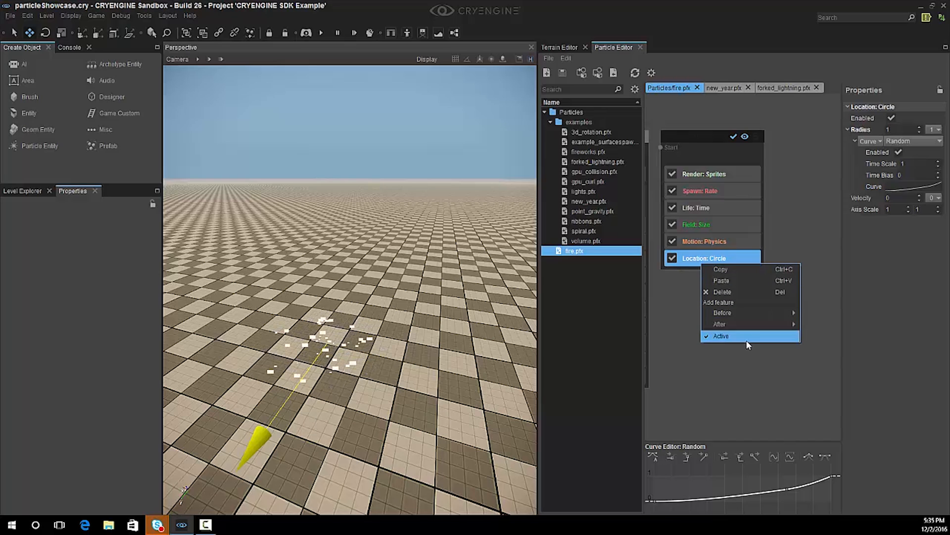
{"action": "mouse_move", "coordinate": [746, 326]}
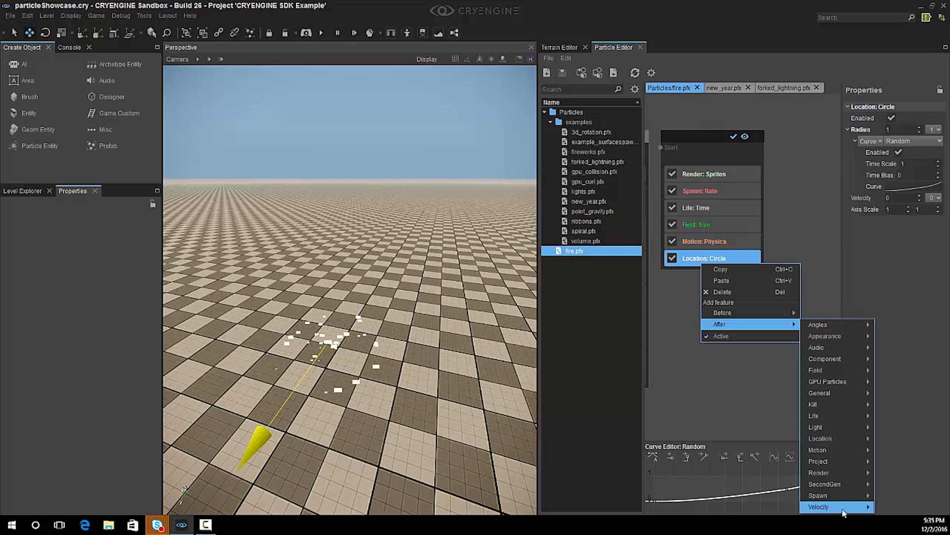
{"action": "mouse_move", "coordinate": [843, 509]}
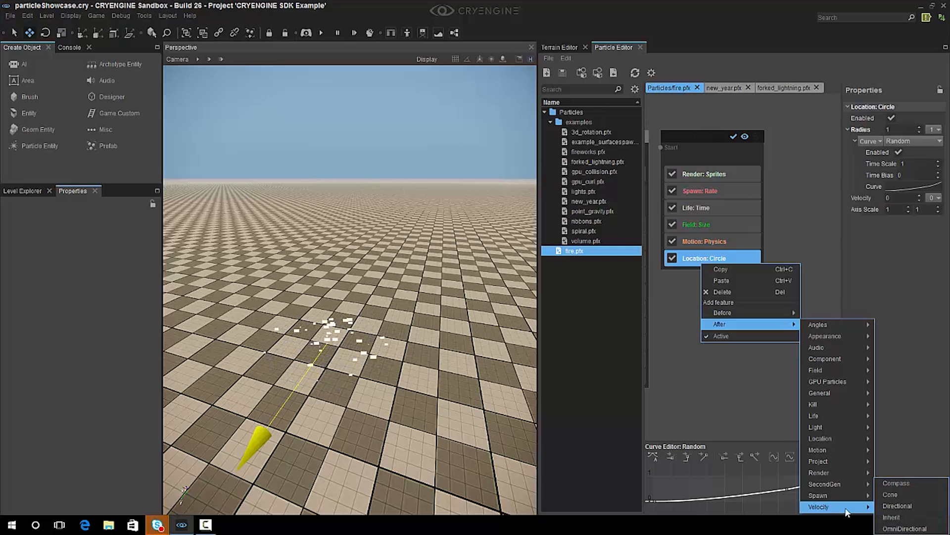
{"action": "left_click", "coordinate": [893, 494]}
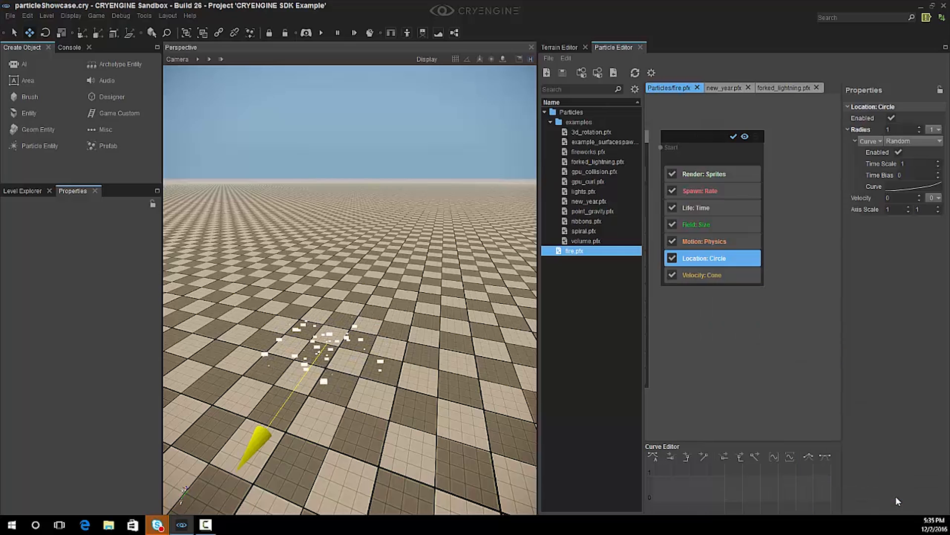
- Set the velocity of the Velocity: Cone feature to 2
{"action": "left_click", "coordinate": [705, 281]}
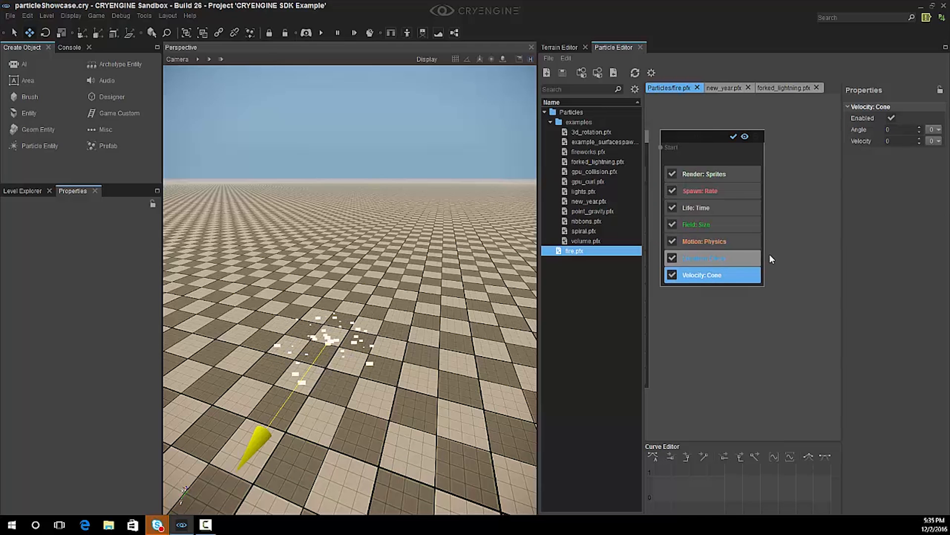
{"action": "left_click", "coordinate": [897, 142]}
{"action": "type", "text": "2"}
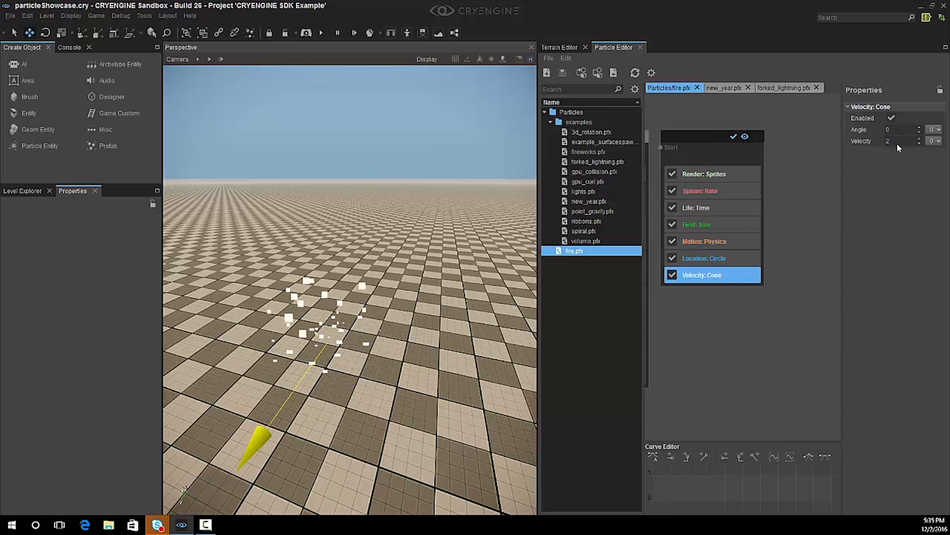
{"action": "key", "text": "Return"}
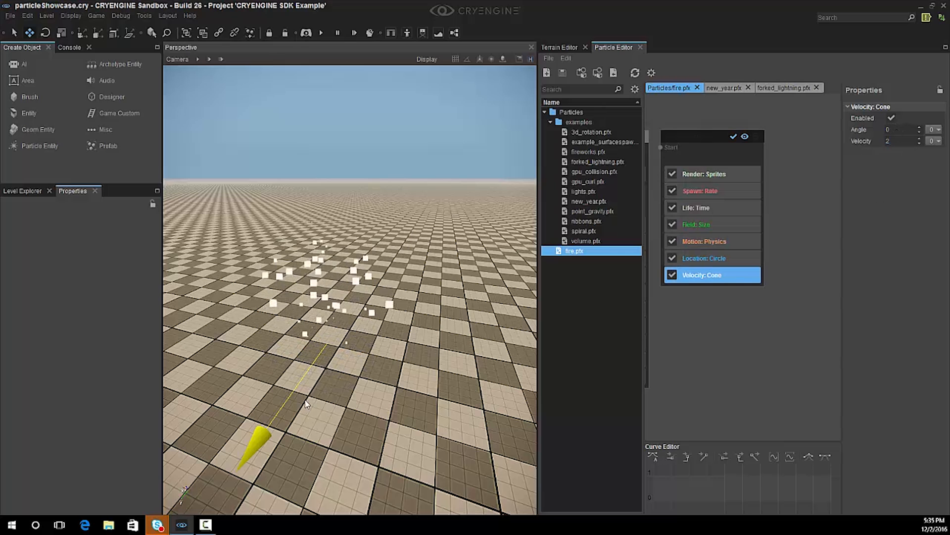
{"action": "right_click_drag", "start_coordinate": [323, 364], "coordinate": [300, 356]}
{"action": "key", "text": "s"}
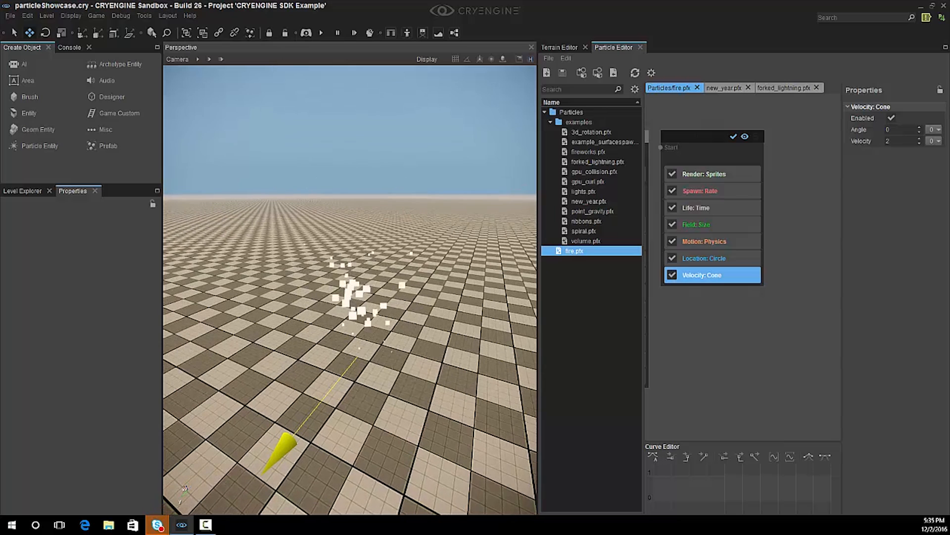
{"action": "left_click", "coordinate": [771, 272]}
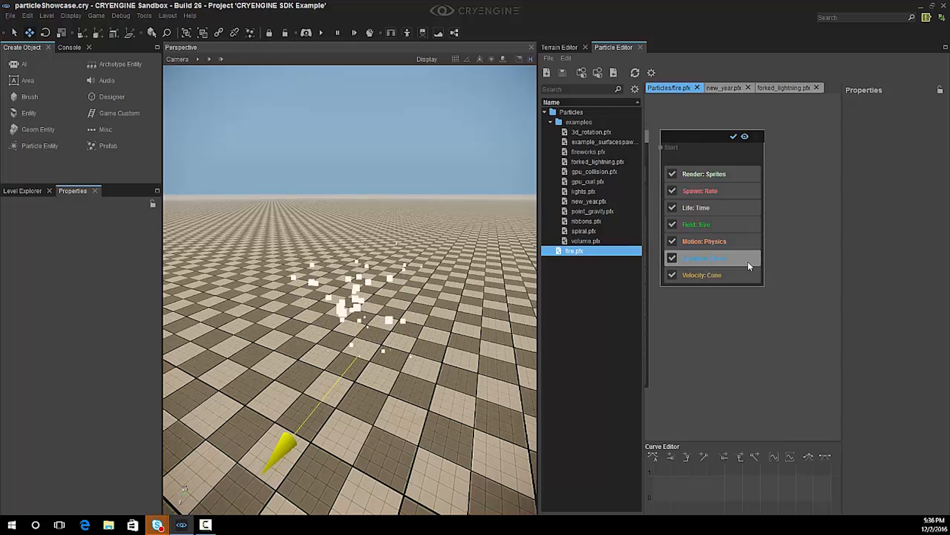
{"action": "mouse_move", "coordinate": [739, 279]}
{"action": "left_mouse_down"}
{"action": "mouse_move", "coordinate": [733, 272]}
{"action": "mouse_move", "coordinate": [732, 280]}
{"action": "left_mouse_up"}
{"action": "left_click", "coordinate": [743, 308]}
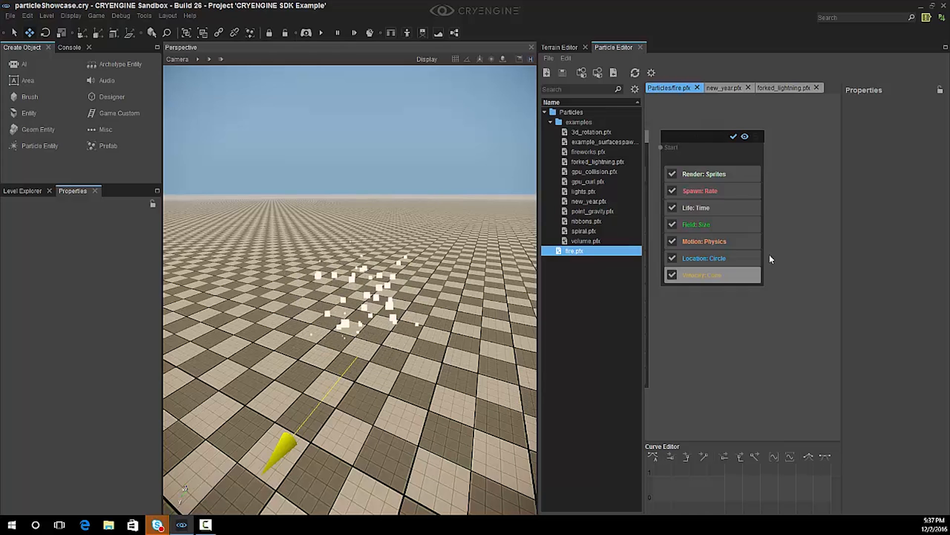
- Set Drag to 2 and Level Wind Scale to 0 in the Motion: Physics feature
{"action": "left_click", "coordinate": [729, 247]}
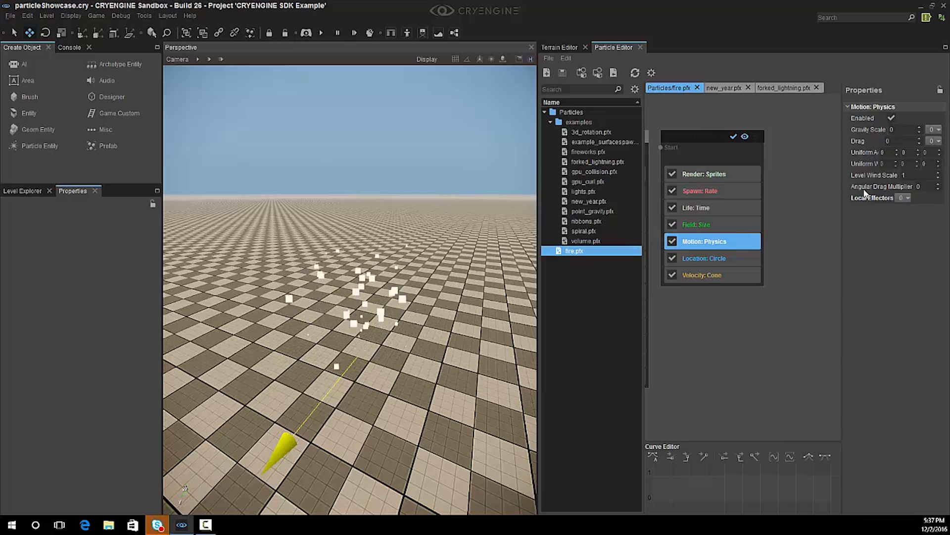
{"action": "double_click", "coordinate": [900, 141]}
{"action": "type", "text": "2"}
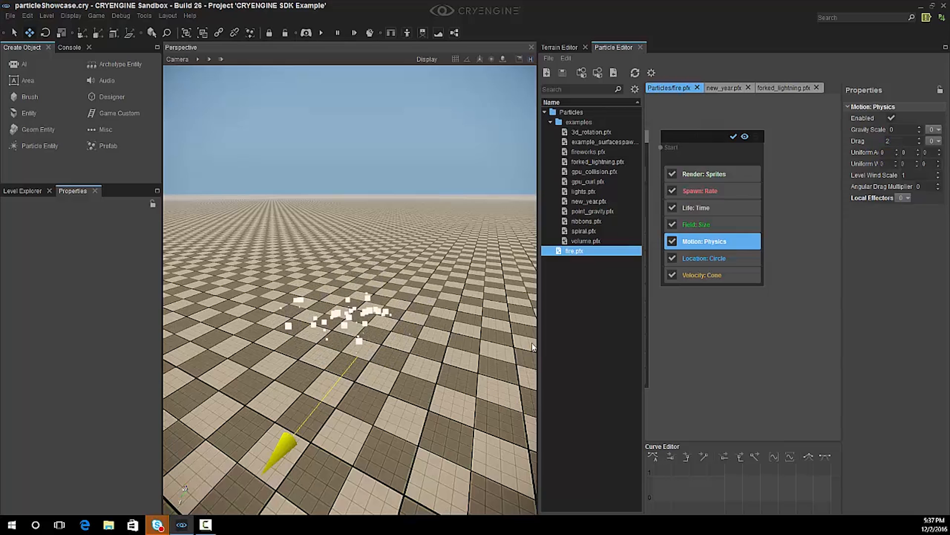
{"action": "double_click", "coordinate": [912, 177]}
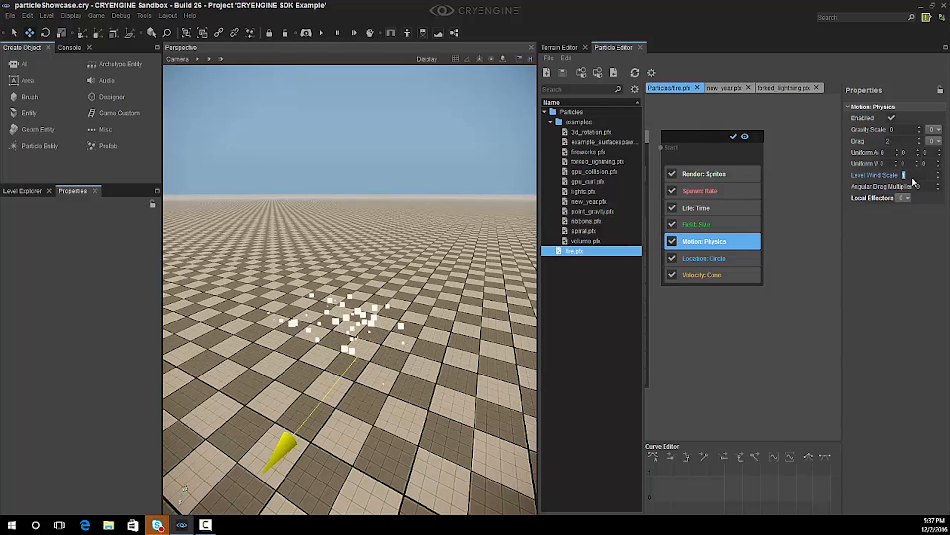
{"action": "type", "text": "0"}
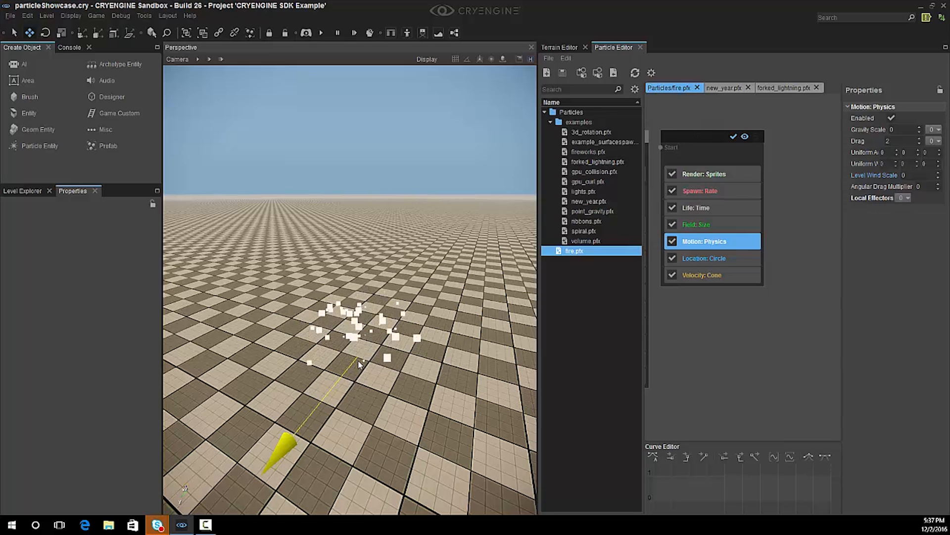
- Add a Turbulence local effector to the Motion: Physics feature
{"action": "right_click_drag", "start_coordinate": [382, 388], "coordinate": [494, 392]}
{"action": "key", "text": "w"}
{"action": "key", "text": "a"}
{"action": "key", "text": "s"}
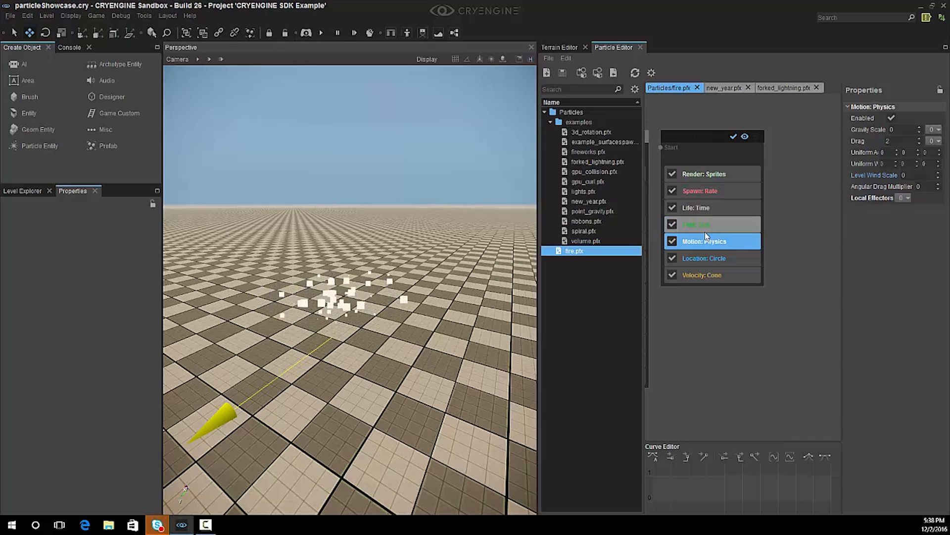
{"action": "right_click", "coordinate": [900, 198]}
{"action": "mouse_move", "coordinate": [899, 210]}
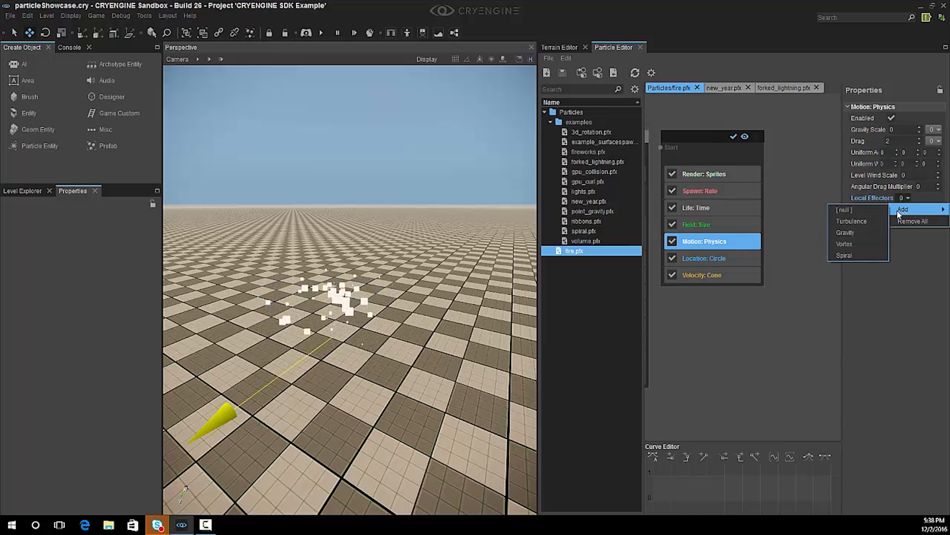
{"action": "left_click", "coordinate": [850, 221]}
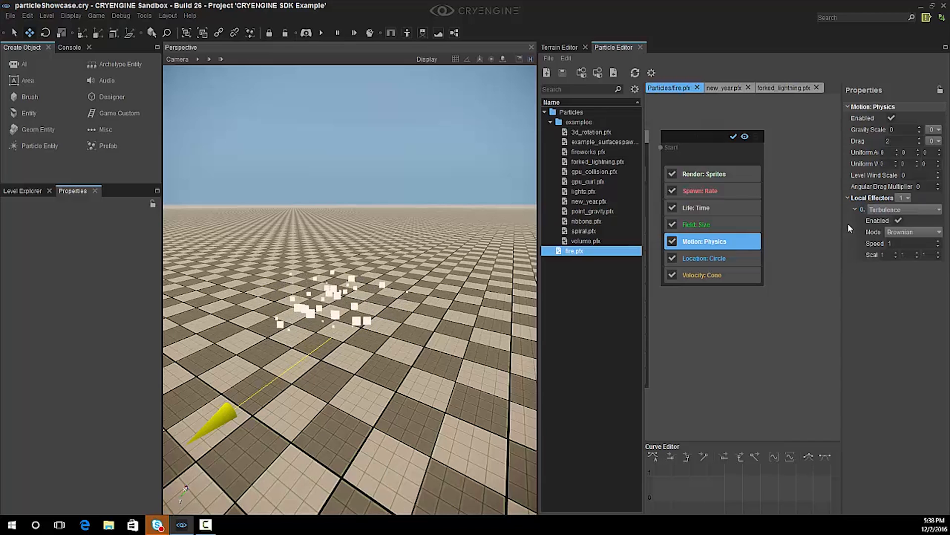
- Try the Simplex Curl mode on the Turbulence effector and return the mode to Brownian
{"action": "left_click", "coordinate": [913, 232]}
{"action": "left_click", "coordinate": [918, 257]}
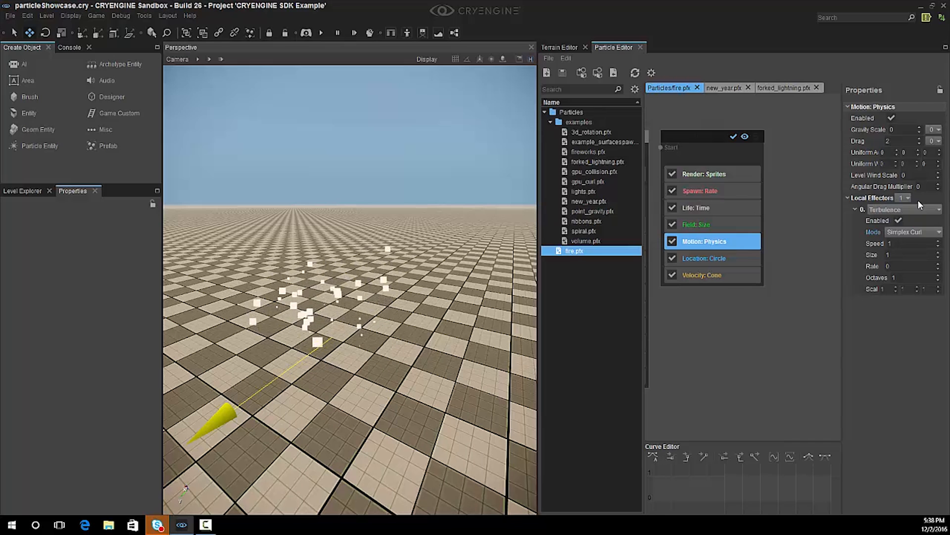
{"action": "left_click", "coordinate": [904, 233]}
{"action": "left_click", "coordinate": [919, 212]}
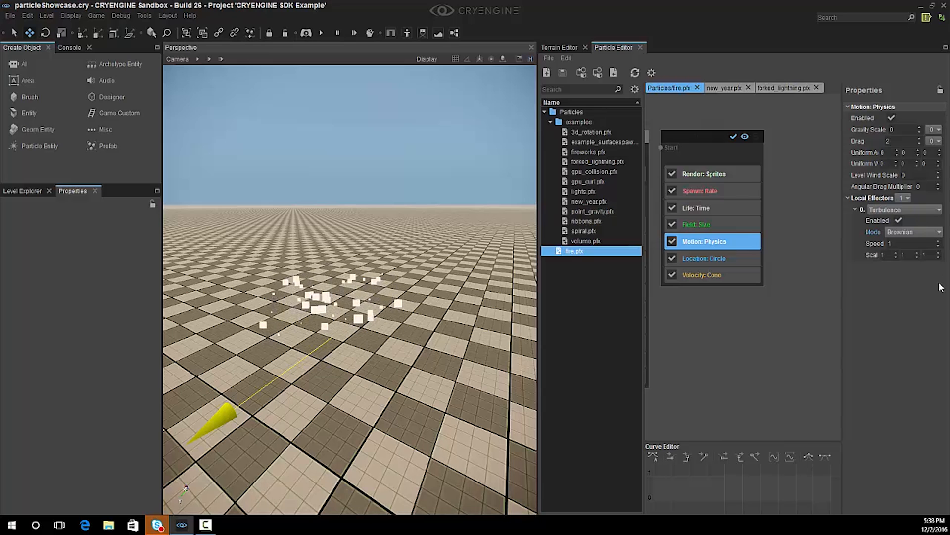
{"action": "left_click", "coordinate": [907, 233]}
{"action": "left_click", "coordinate": [897, 234]}
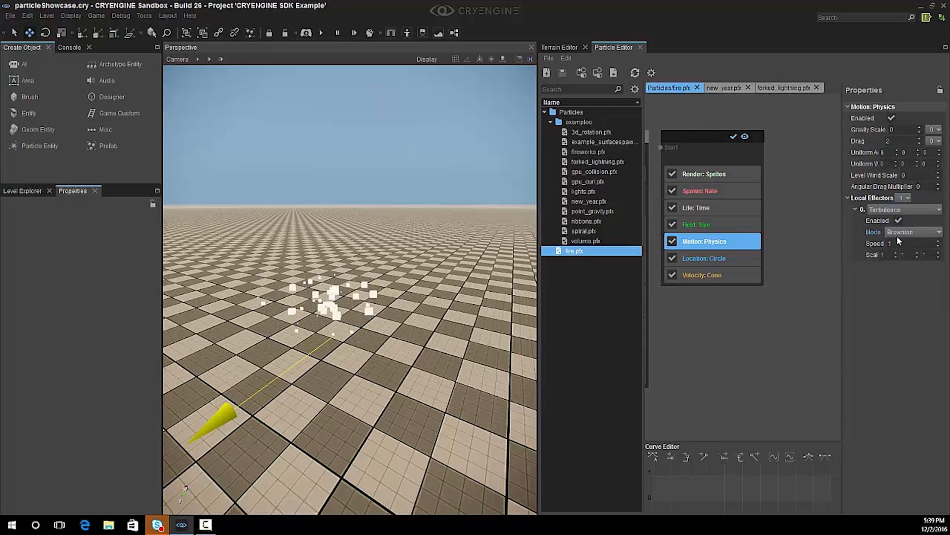
- Try a Speed of 4 on the Brownian turbulence and restore it to 1
{"action": "left_click", "coordinate": [895, 243]}
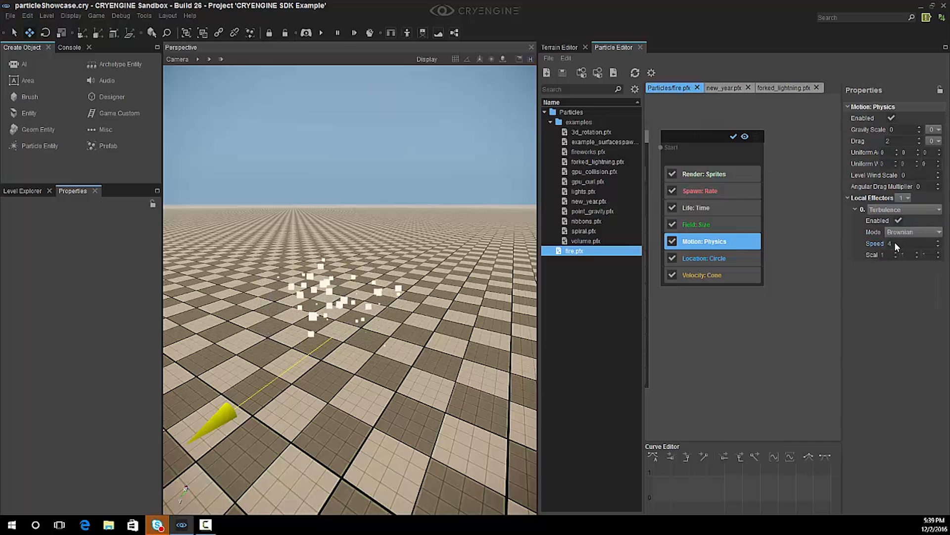
{"action": "key", "text": "Return"}
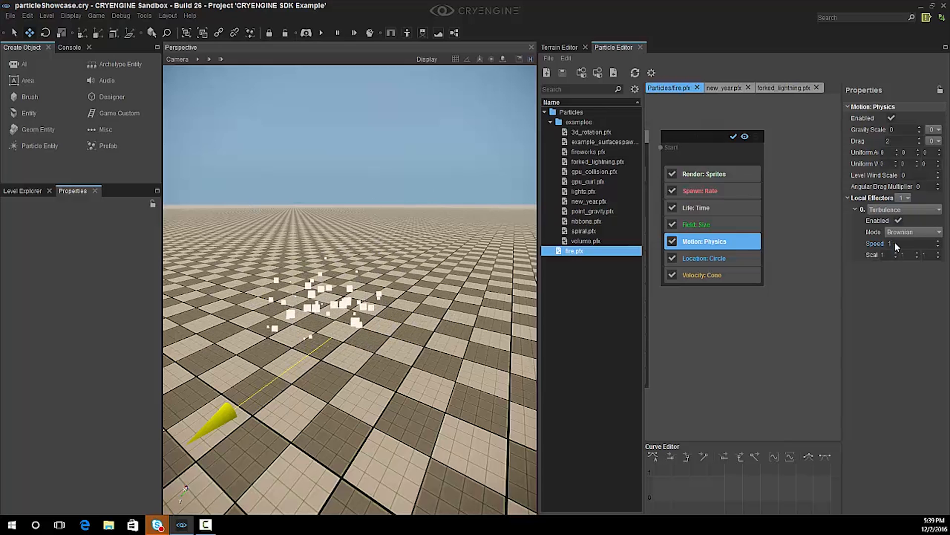
- Switch the Turbulence effector's mode to Simplex Curl and set its Speed to 0.5
{"action": "left_click", "coordinate": [906, 231]}
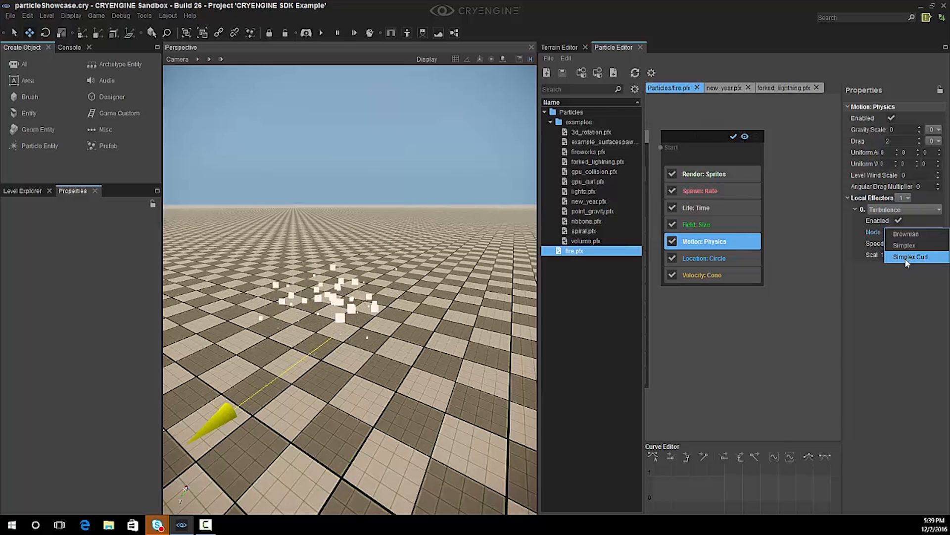
{"action": "left_click", "coordinate": [907, 257]}
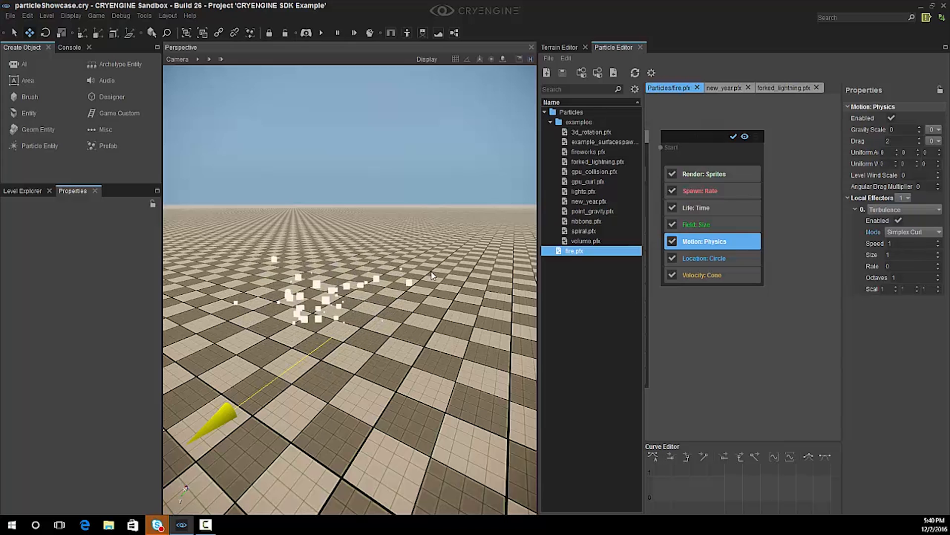
{"action": "left_click", "coordinate": [911, 244]}
{"action": "type", "text": "0."}
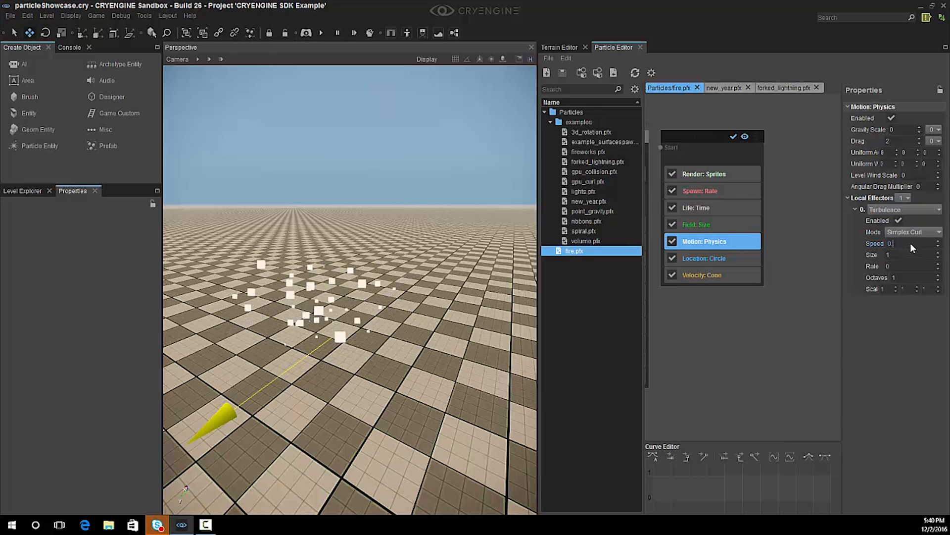
{"action": "type", "text": "5"}
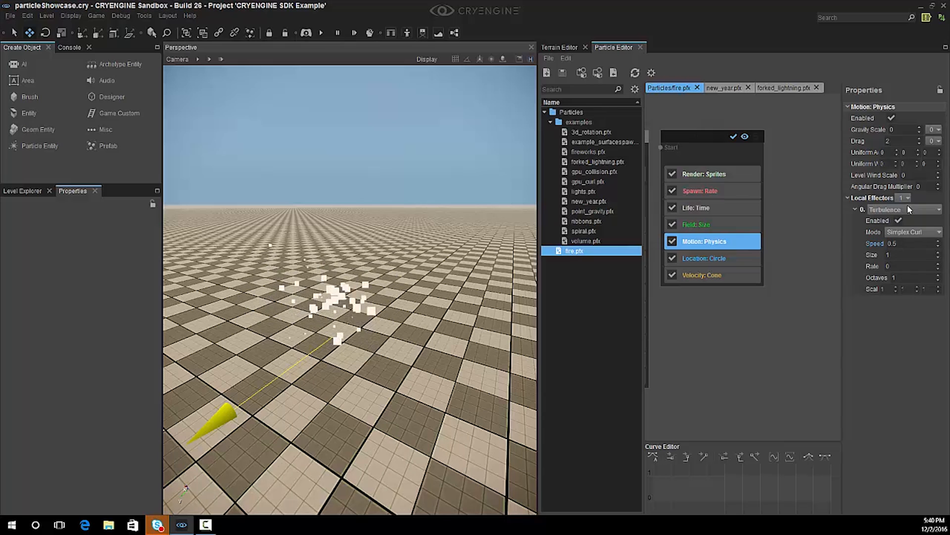
- Set the Turbulence effector's Rate to 0.2 and Size to 0.5
{"action": "left_click", "coordinate": [903, 266]}
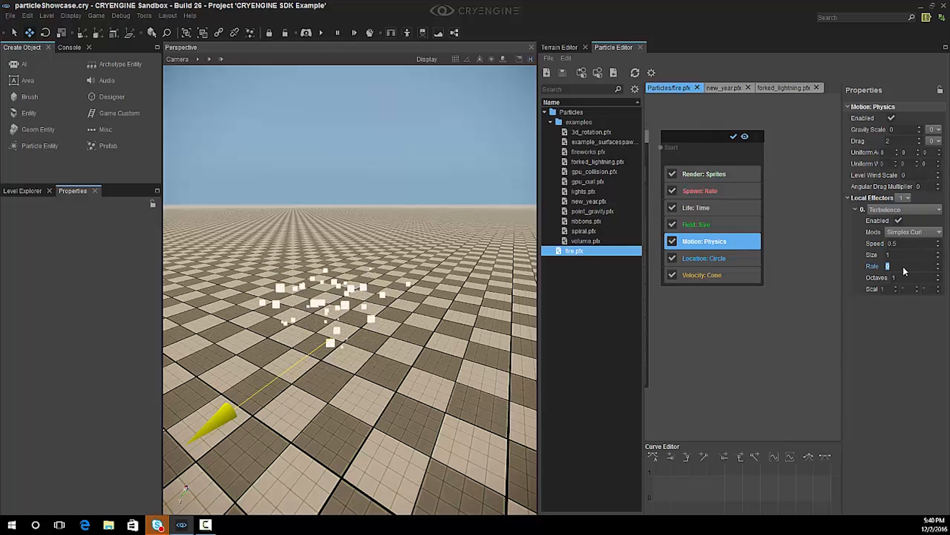
{"action": "type", "text": ".2"}
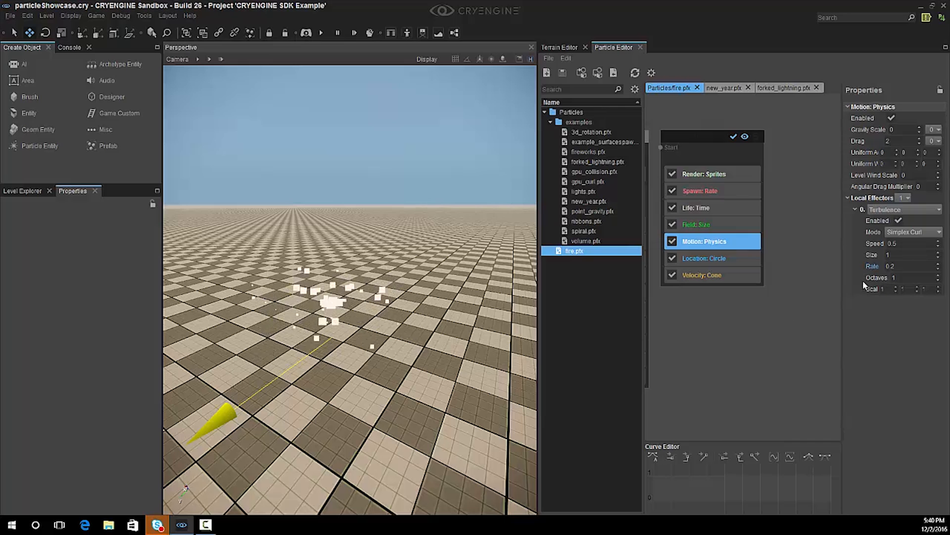
{"action": "double_click", "coordinate": [902, 253]}
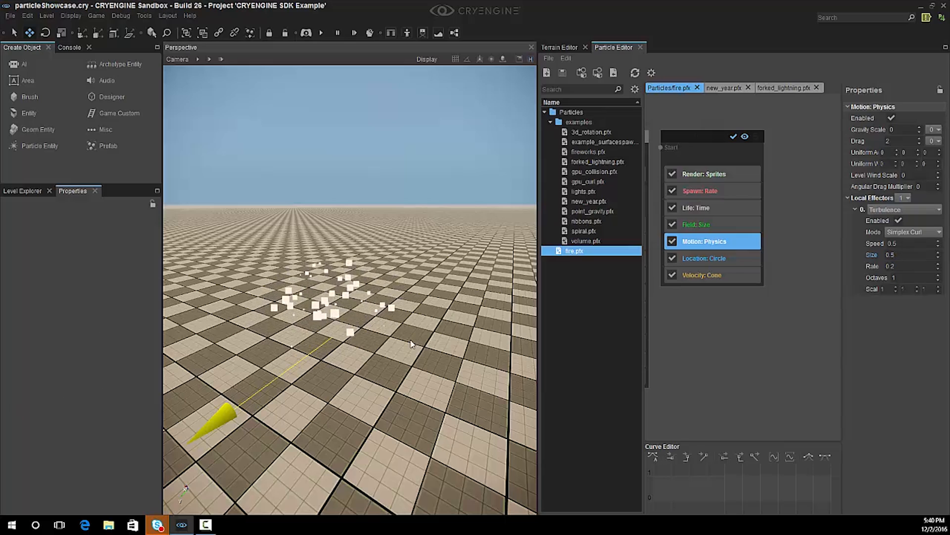
- Set the Turbulence effector's Speed to 1 and check the particle motion in the viewport
{"action": "right_click_drag", "start_coordinate": [411, 344], "coordinate": [374, 360]}
{"action": "key", "text": "d"}
{"action": "key", "text": "a"}
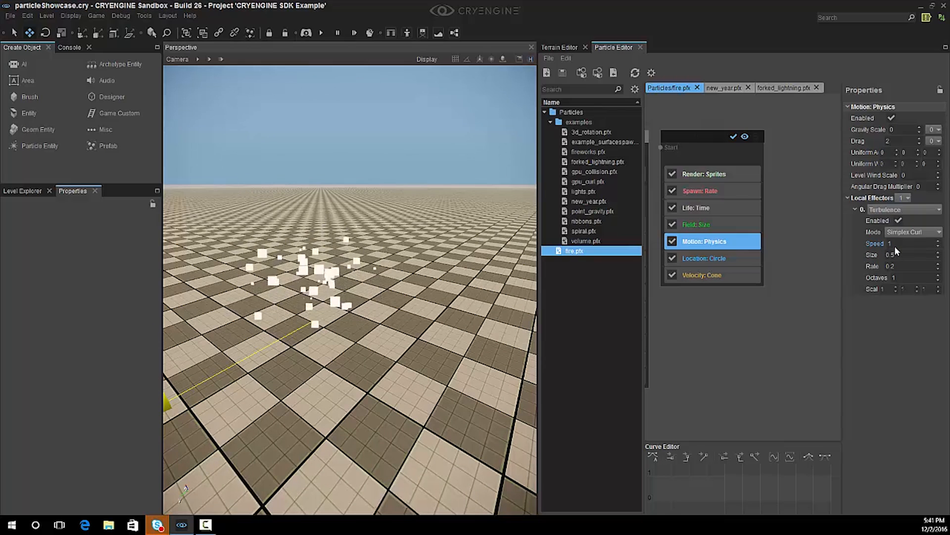
{"action": "right_click_drag", "start_coordinate": [348, 287], "coordinate": [366, 279]}
{"action": "key", "text": "a"}
{"action": "key", "text": "d"}
{"action": "key", "text": "a"}
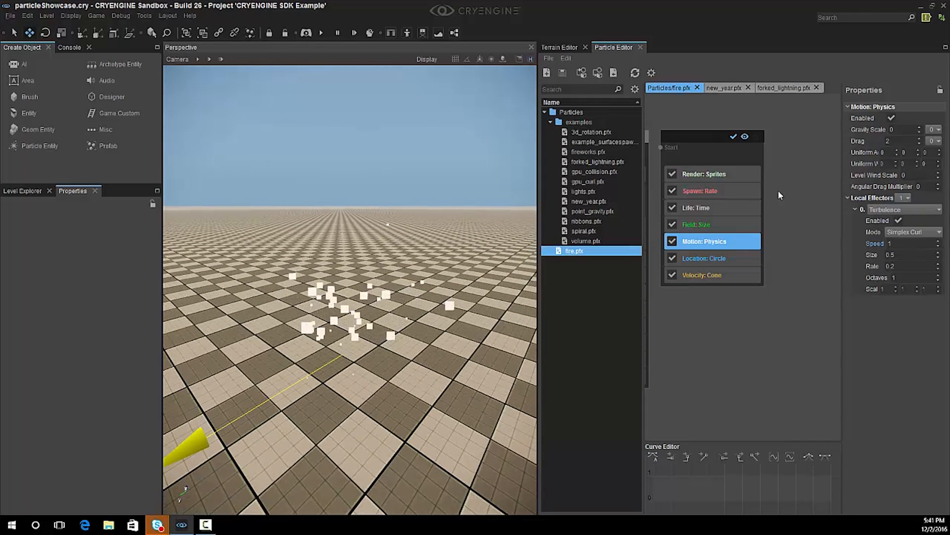
- Set the Life time to 2 in the Life: Time feature and examine the particles from several angles
{"action": "left_click", "coordinate": [712, 208]}
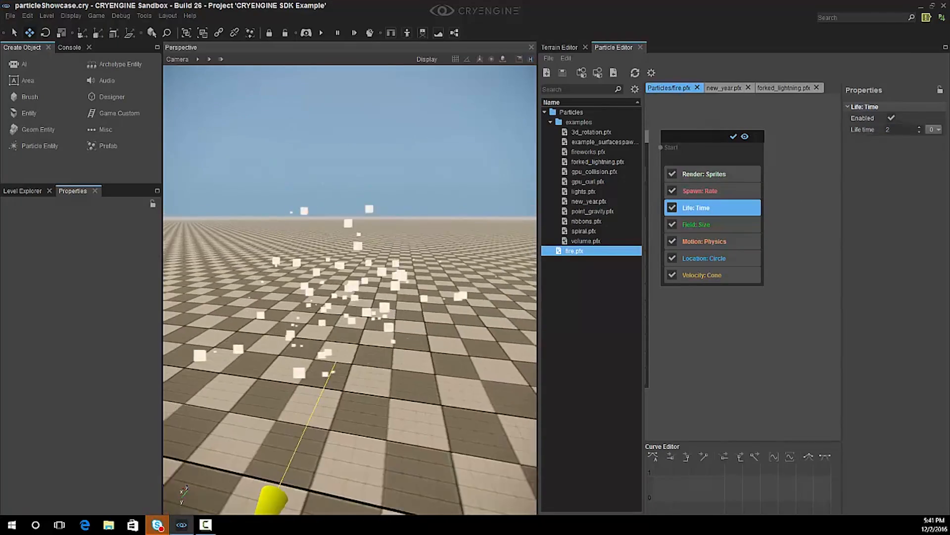
{"action": "key", "text": "d"}
{"action": "right_click_drag", "start_coordinate": [350, 290], "coordinate": [406, 289]}
{"action": "key", "text": "a"}
{"action": "middle_click_drag", "start_coordinate": [350, 290], "coordinate": [272, 286], "text": "alt"}
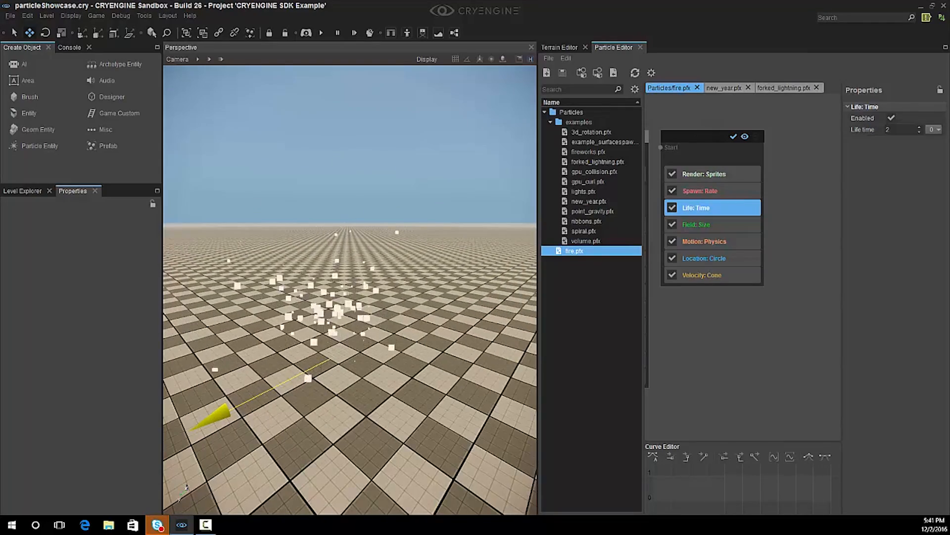
{"action": "middle_click_drag", "start_coordinate": [350, 290], "coordinate": [416, 290], "text": "alt"}
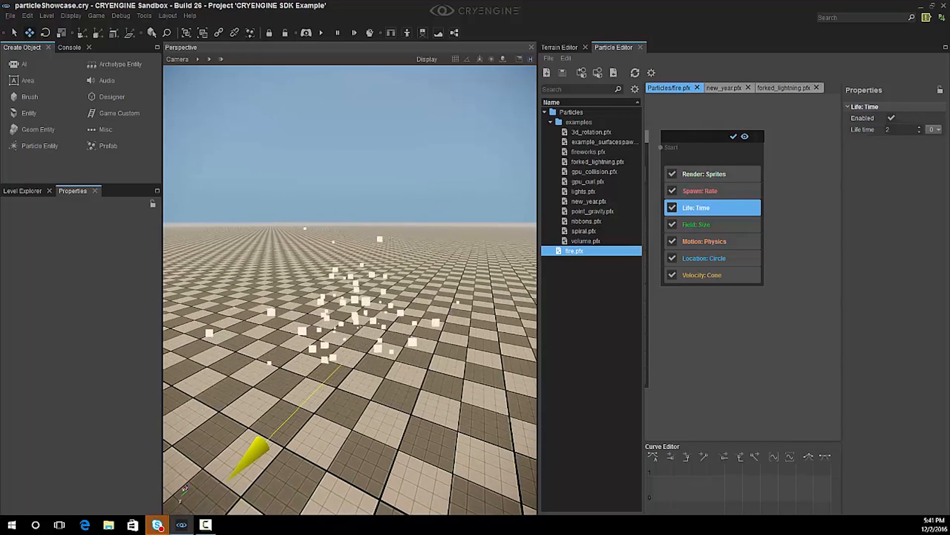
{"action": "middle_click_drag", "start_coordinate": [350, 290], "coordinate": [317, 299], "text": "alt"}
{"action": "key", "text": "w"}
{"action": "mouse_move", "coordinate": [350, 289]}
{"action": "right_mouse_down"}
{"action": "mouse_move", "coordinate": [354, 336]}
{"action": "mouse_move", "coordinate": [350, 272]}
{"action": "mouse_move", "coordinate": [355, 307]}
{"action": "right_mouse_up"}
{"action": "key", "text": "s"}
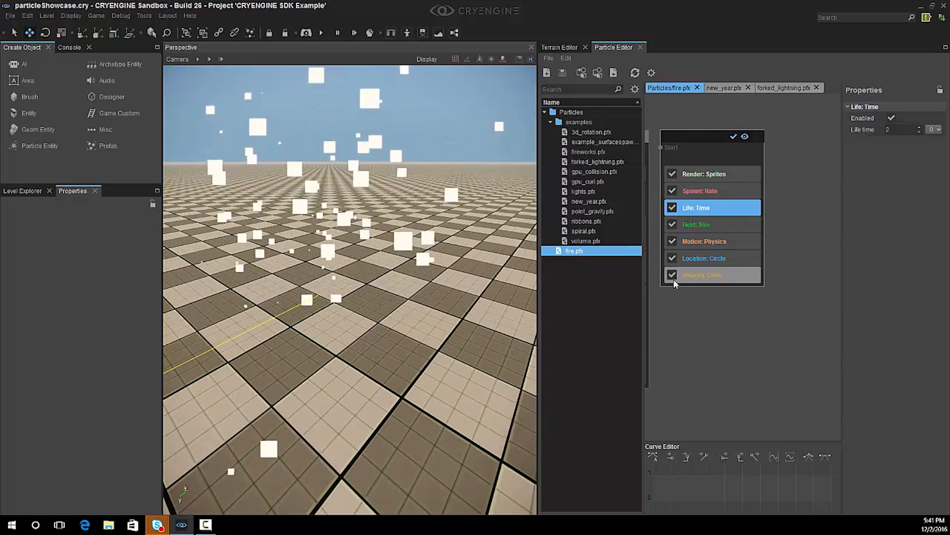
- Add a Location: Offset feature after the Location: Circle feature
{"action": "left_click", "coordinate": [703, 263]}
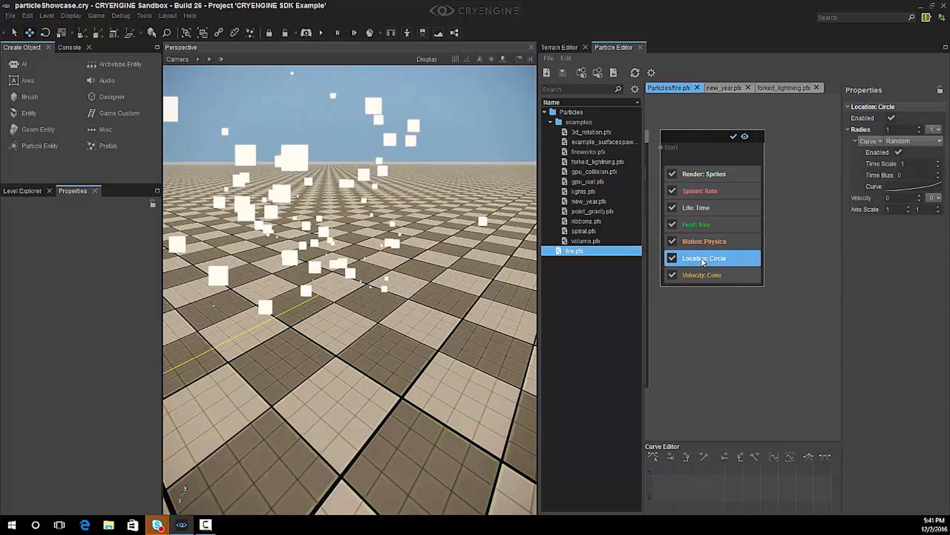
{"action": "right_click", "coordinate": [702, 260]}
{"action": "mouse_move", "coordinate": [751, 319]}
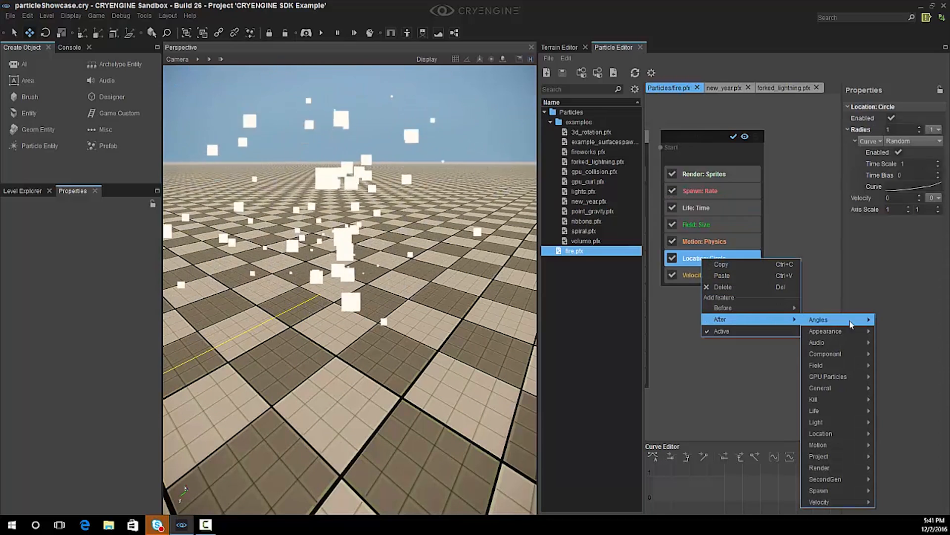
{"action": "mouse_move", "coordinate": [836, 424]}
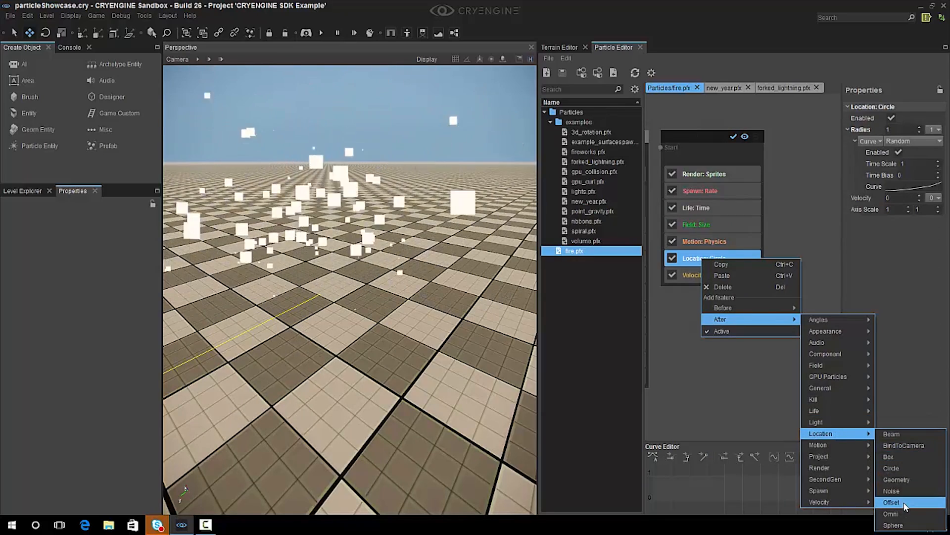
{"action": "left_click", "coordinate": [904, 503]}
{"action": "scroll", "coordinate": [350, 290], "scroll_direction": "up", "scroll_amount": 2}
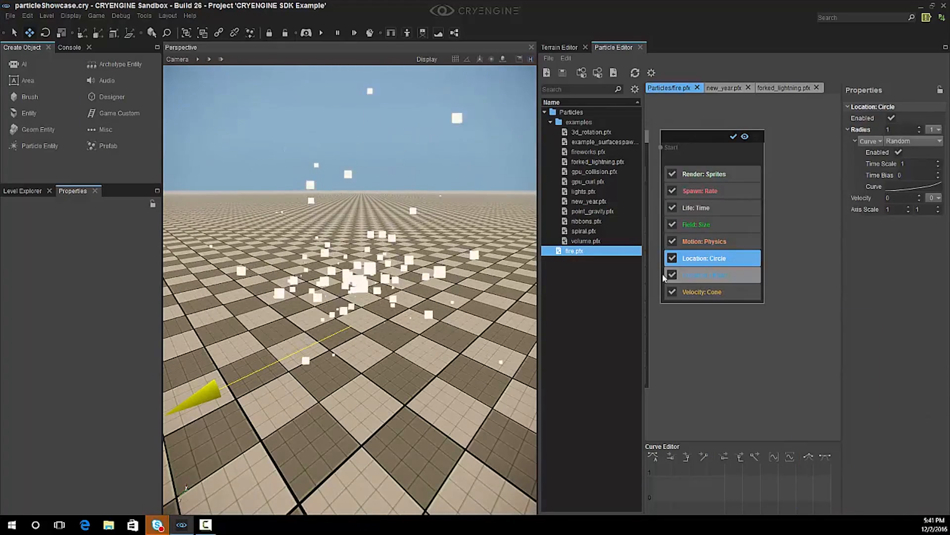
- Disable the Motion: Physics, Velocity: Cone and Location: Offset features to inspect the flat circle spawn area on its own
{"action": "left_click", "coordinate": [672, 242]}
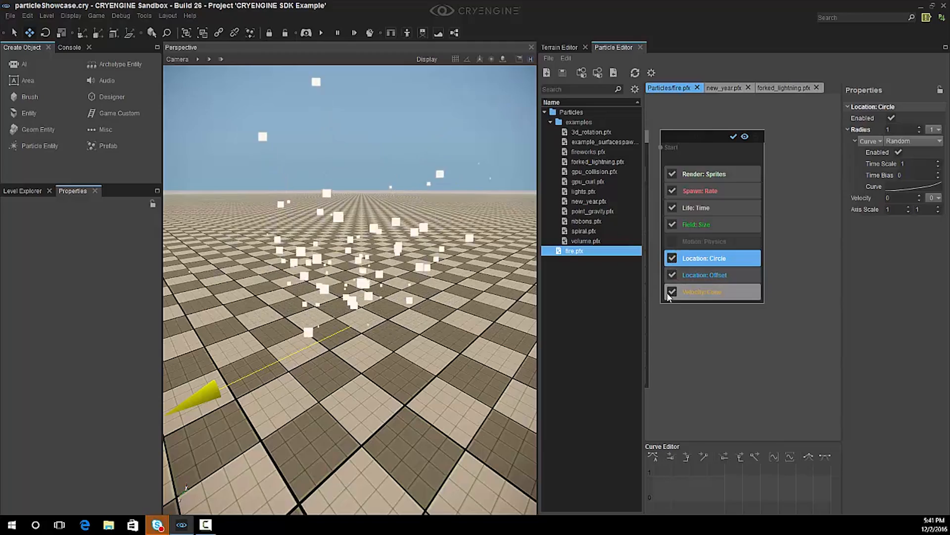
{"action": "left_click", "coordinate": [671, 293]}
{"action": "left_click", "coordinate": [673, 276]}
{"action": "key", "text": "w"}
{"action": "right_click_drag", "start_coordinate": [350, 290], "coordinate": [371, 277]}
{"action": "key", "text": "s"}
{"action": "key", "text": "w"}
{"action": "key", "text": "w"}
{"action": "key", "text": "s"}
{"action": "key", "text": "s"}
{"action": "key", "text": "w"}
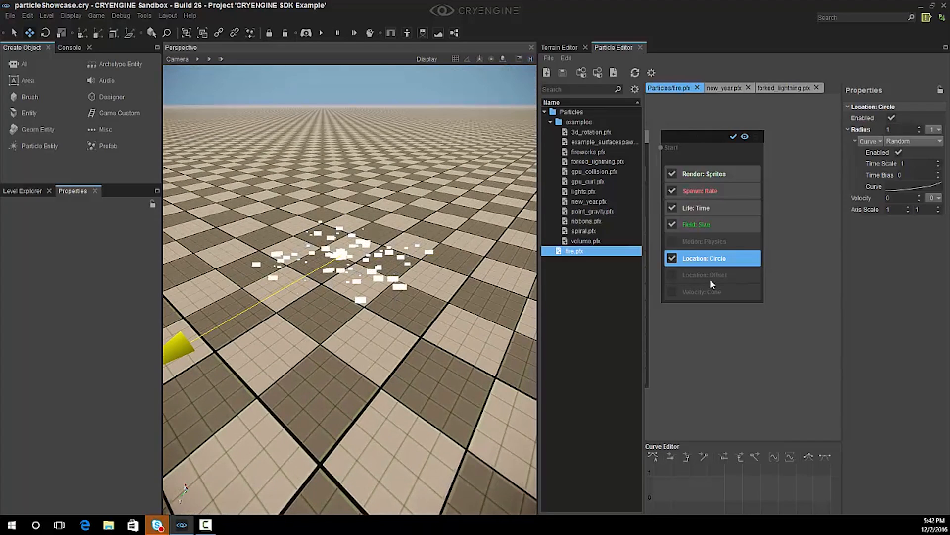
- Re-enable the Location: Offset feature and set its Z offset to 0.5
{"action": "left_click", "coordinate": [703, 276]}
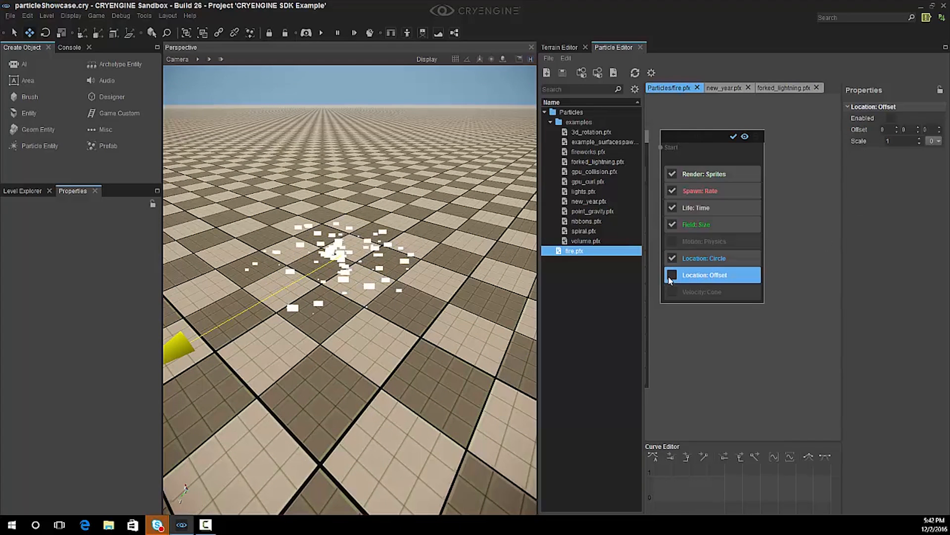
{"action": "left_click", "coordinate": [720, 328]}
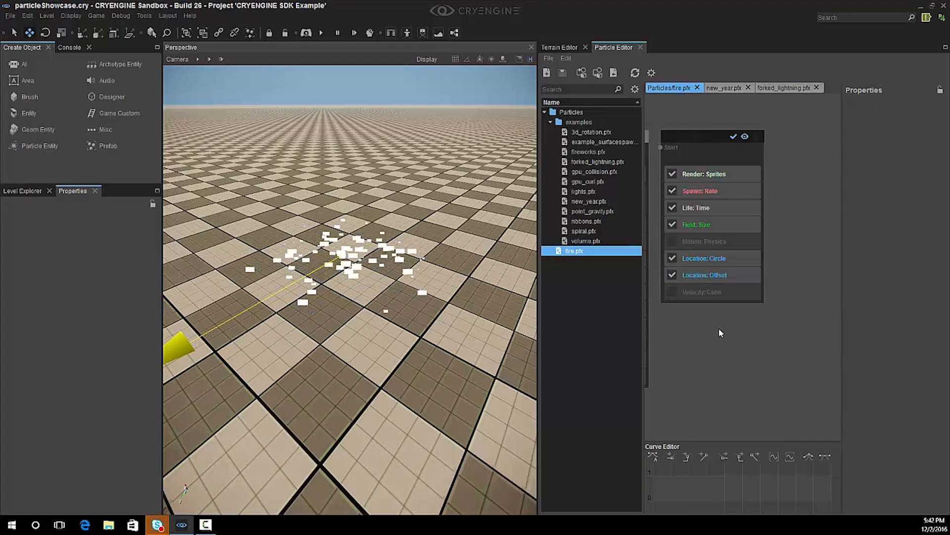
{"action": "left_click", "coordinate": [726, 278]}
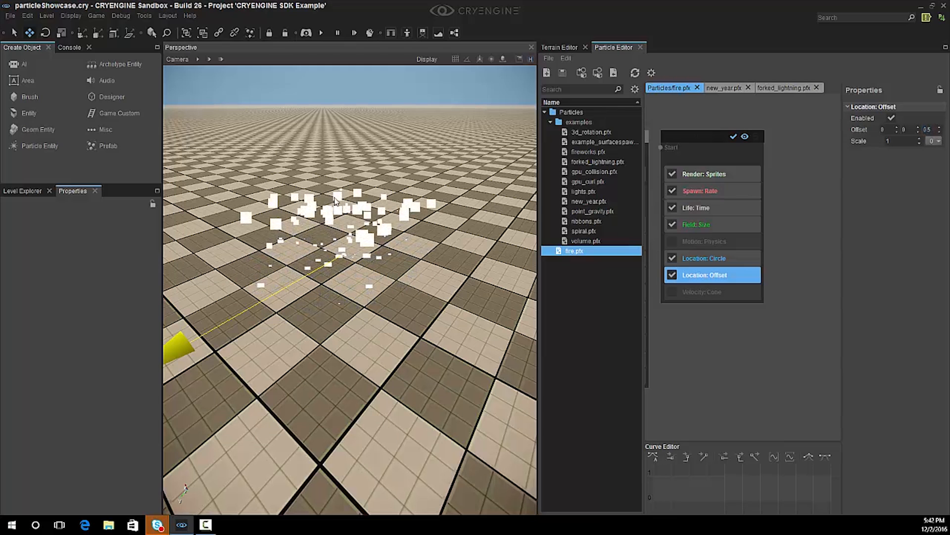
{"action": "key", "text": "w"}
{"action": "right_click_drag", "start_coordinate": [359, 335], "coordinate": [369, 310]}
{"action": "key", "text": "s"}
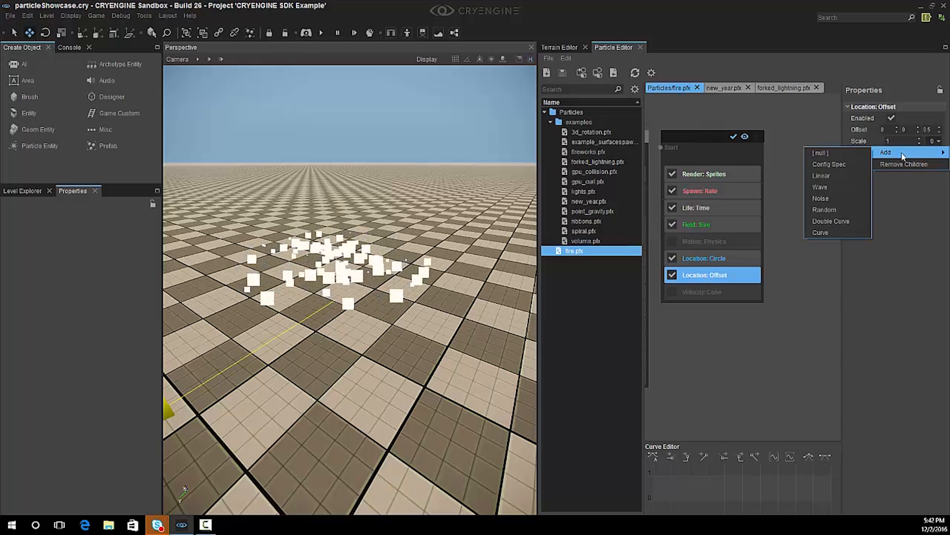
- Add a Random modifier with Amount 1 to the Location: Offset scale and review it against the Location: Circle settings
{"action": "left_click", "coordinate": [835, 210]}
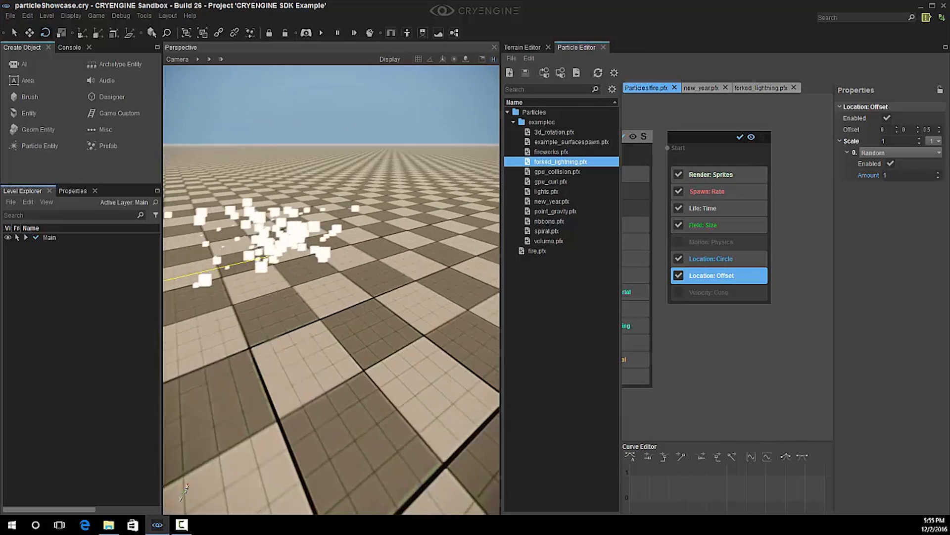
{"action": "right_click_drag", "start_coordinate": [332, 297], "coordinate": [332, 277]}
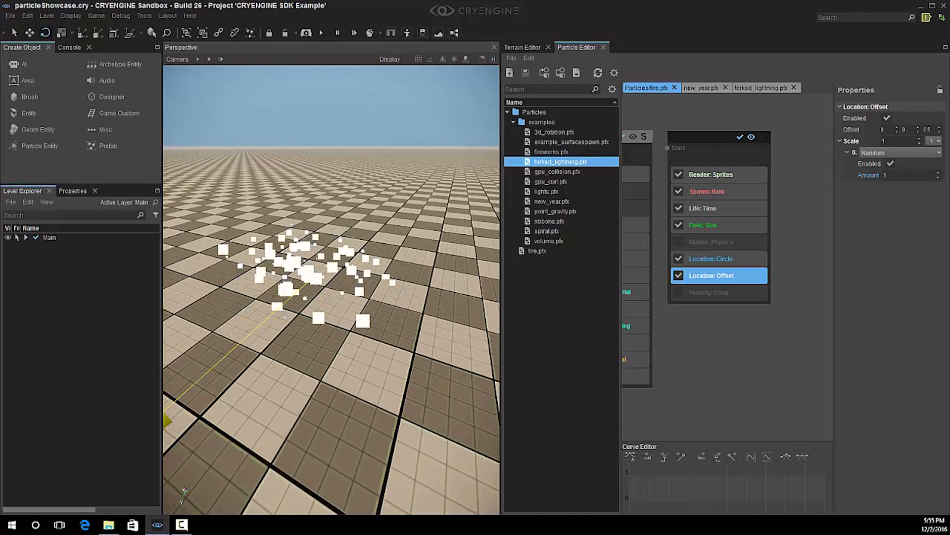
{"action": "scroll", "coordinate": [332, 290], "scroll_direction": "down", "scroll_amount": 2}
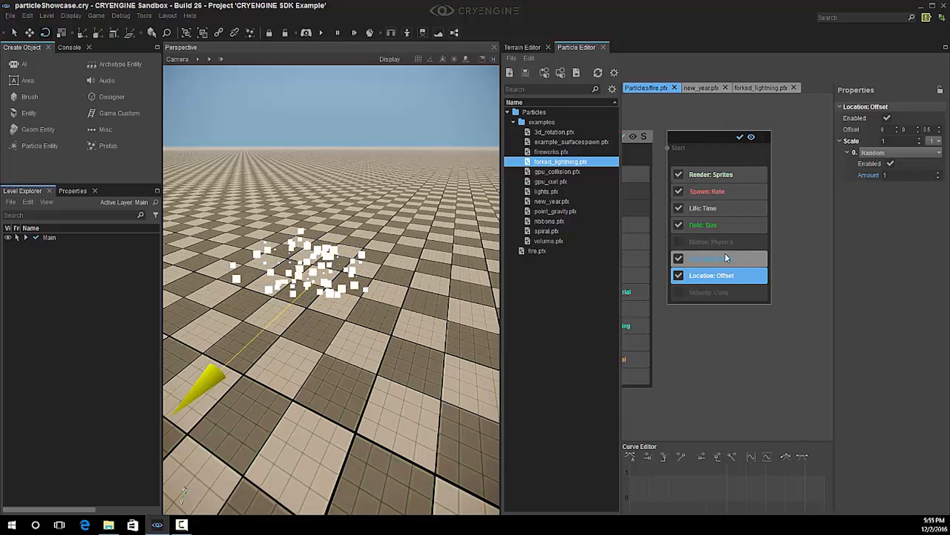
{"action": "left_click", "coordinate": [718, 264]}
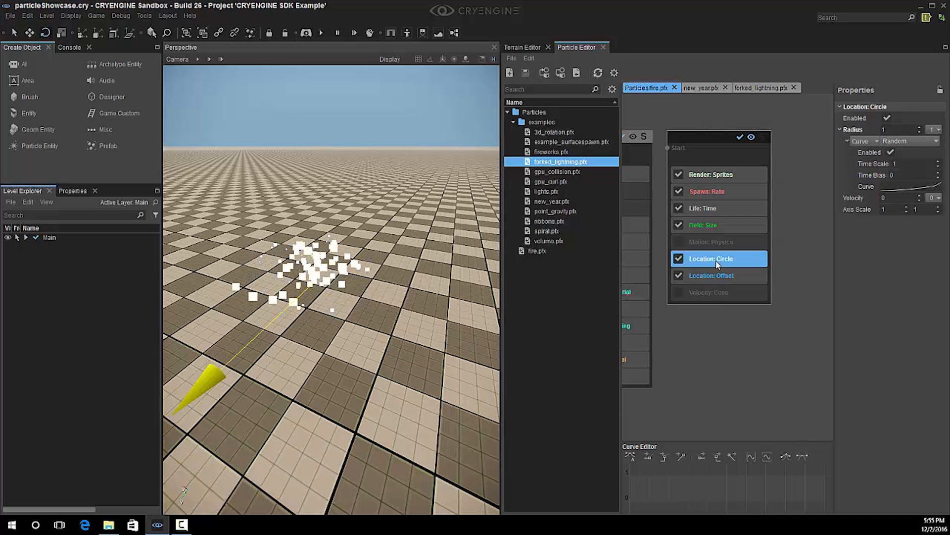
{"action": "left_click", "coordinate": [715, 276]}
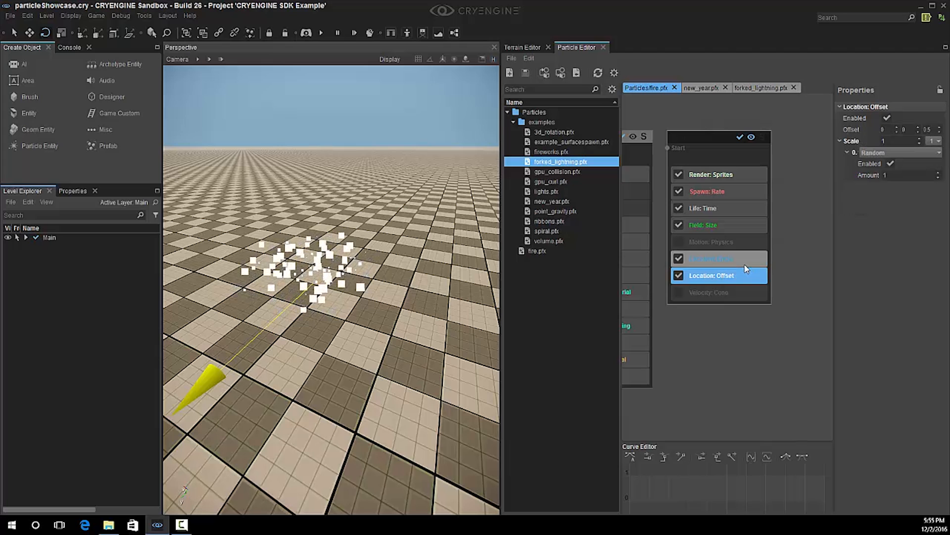
- Re-enable the Velocity: Cone feature and inspect the rising particles from several angles, including from below
{"action": "left_click", "coordinate": [679, 292]}
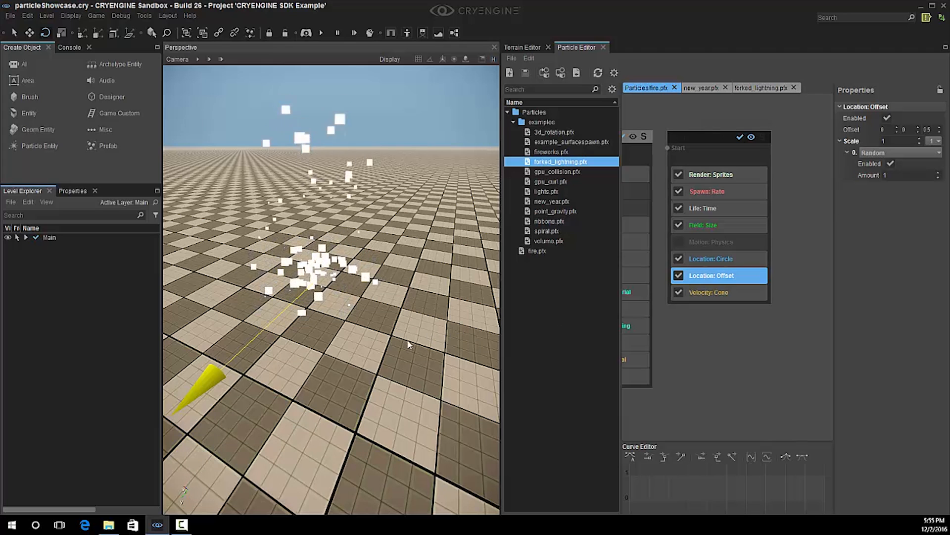
{"action": "right_click_drag", "start_coordinate": [331, 277], "coordinate": [300, 337]}
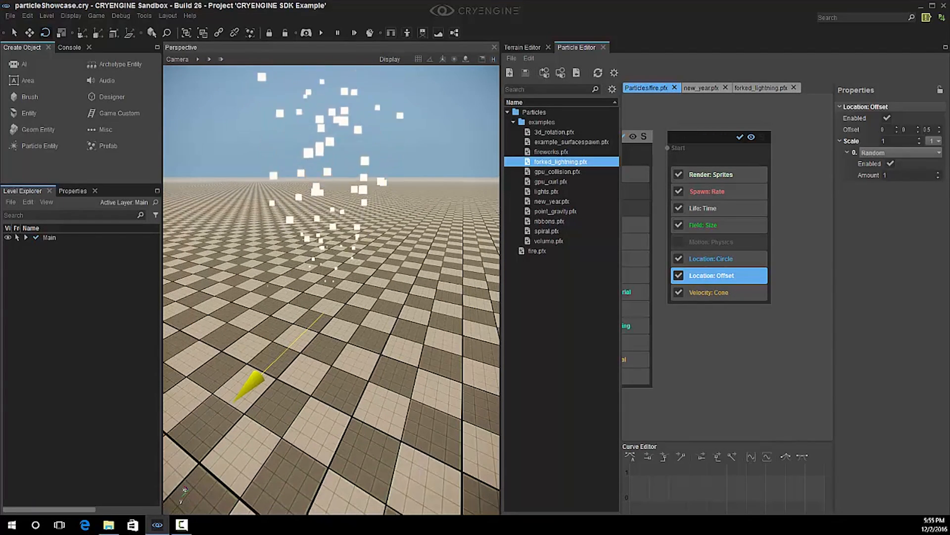
{"action": "right_click_drag", "start_coordinate": [331, 277], "coordinate": [335, 282]}
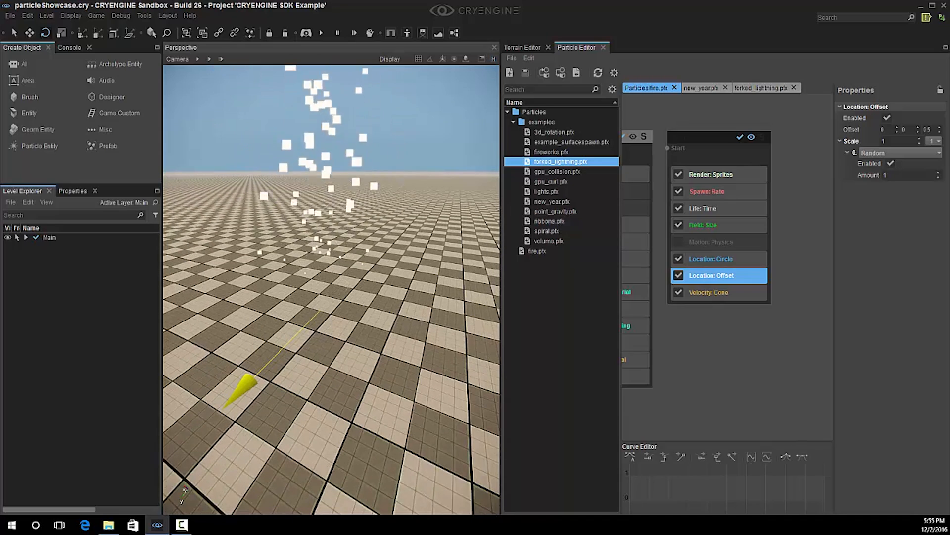
{"action": "key", "text": "w"}
{"action": "right_click_drag", "start_coordinate": [331, 278], "coordinate": [352, 317]}
{"action": "middle_click_drag", "start_coordinate": [352, 317], "coordinate": [336, 191], "text": "alt"}
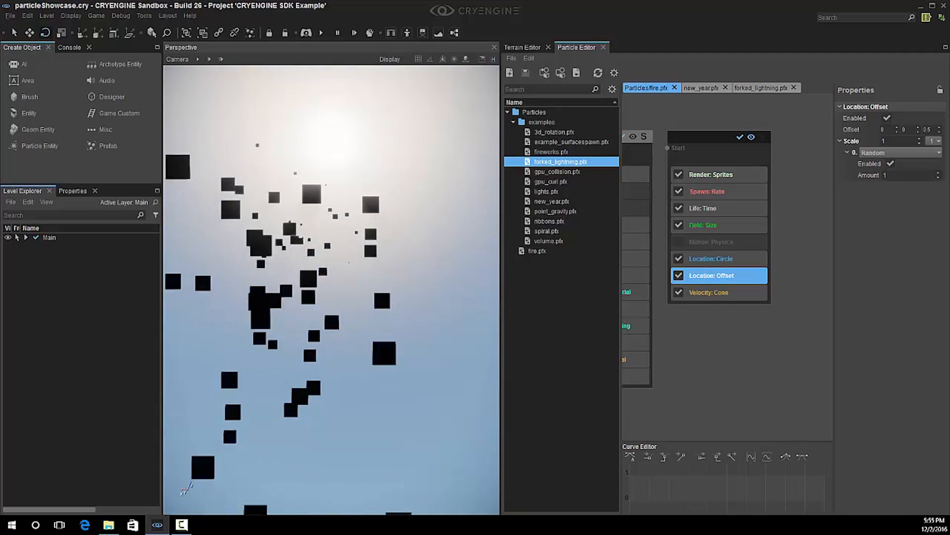
{"action": "middle_click_drag", "start_coordinate": [335, 190], "coordinate": [314, 188], "text": "alt"}
{"action": "right_click_drag", "start_coordinate": [315, 188], "coordinate": [371, 285]}
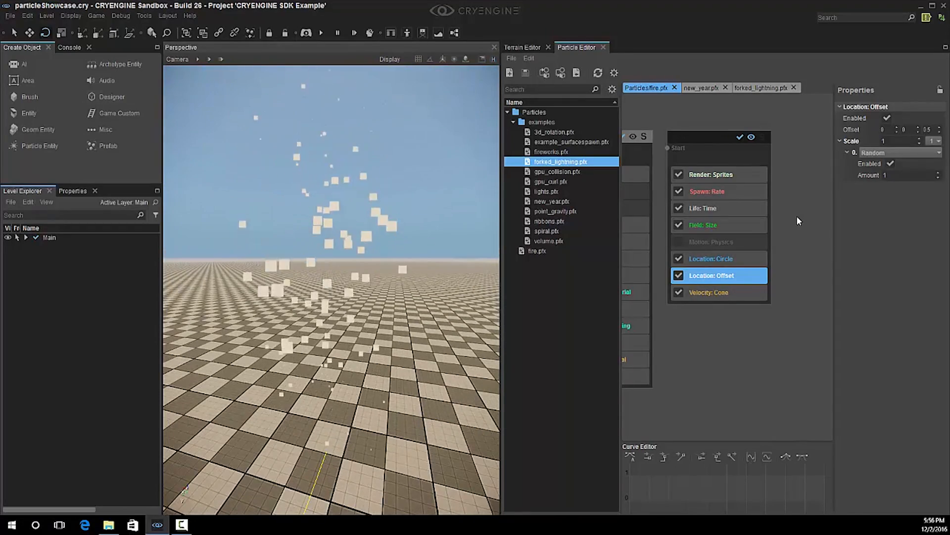
- Add an Appearance: Lighting feature directly after Render: Sprites in the small-particle component
{"action": "left_click", "coordinate": [654, 124]}
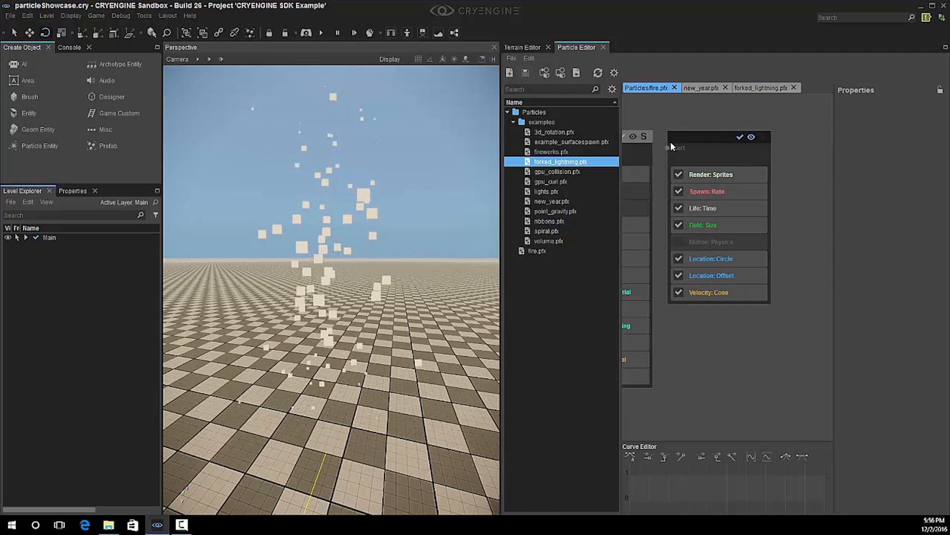
{"action": "left_click", "coordinate": [709, 179]}
{"action": "right_click", "coordinate": [709, 177]}
{"action": "mouse_move", "coordinate": [793, 237]}
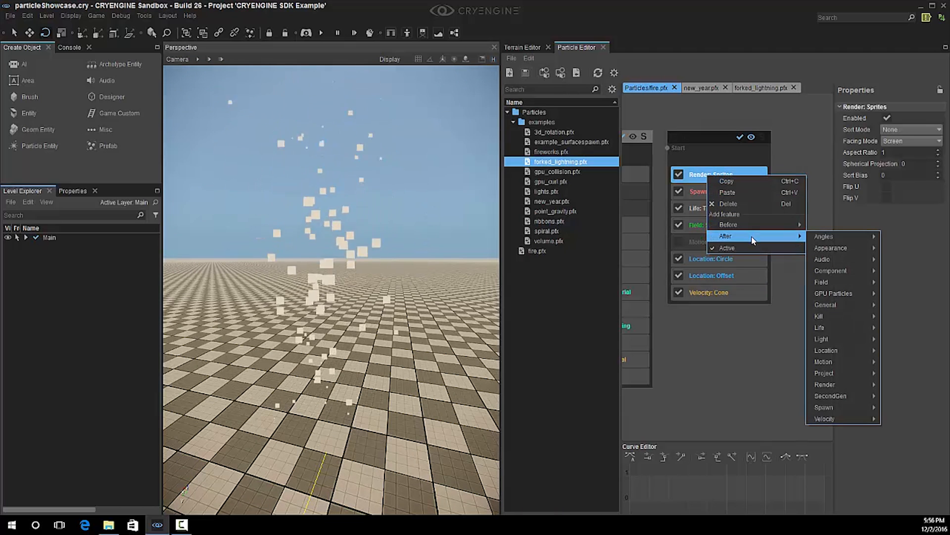
{"action": "mouse_move", "coordinate": [836, 248]}
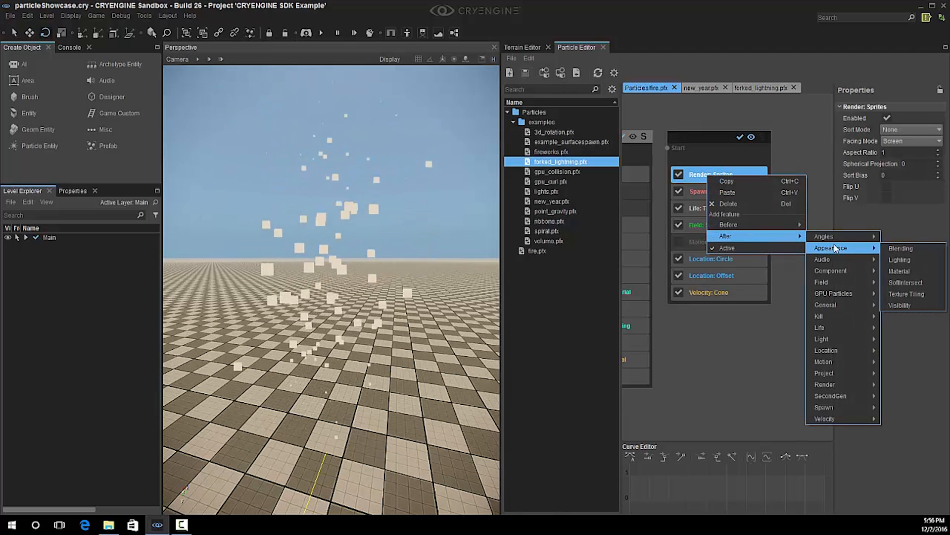
{"action": "left_click", "coordinate": [913, 263]}
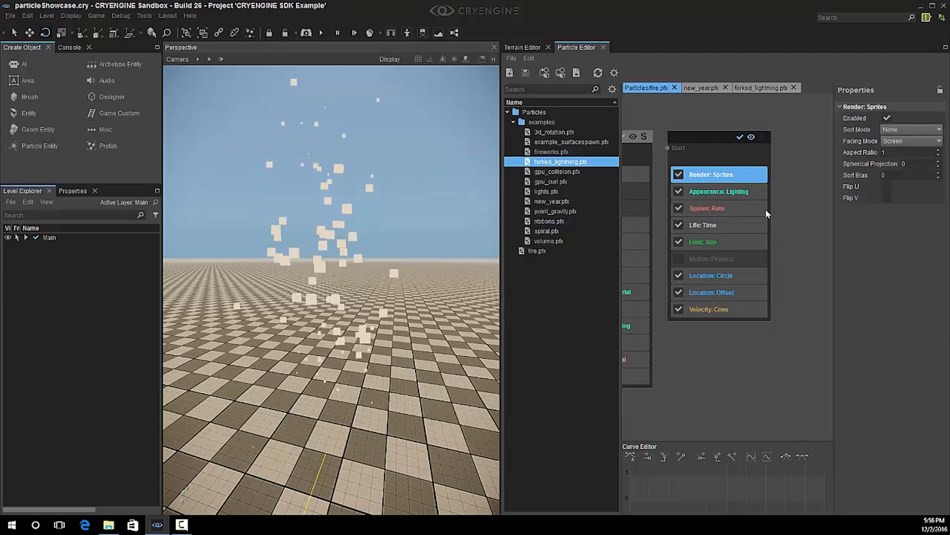
- Set Back Light to 1 in the Appearance: Lighting feature and check the particles' brightness in the viewport
{"action": "left_click", "coordinate": [743, 196]}
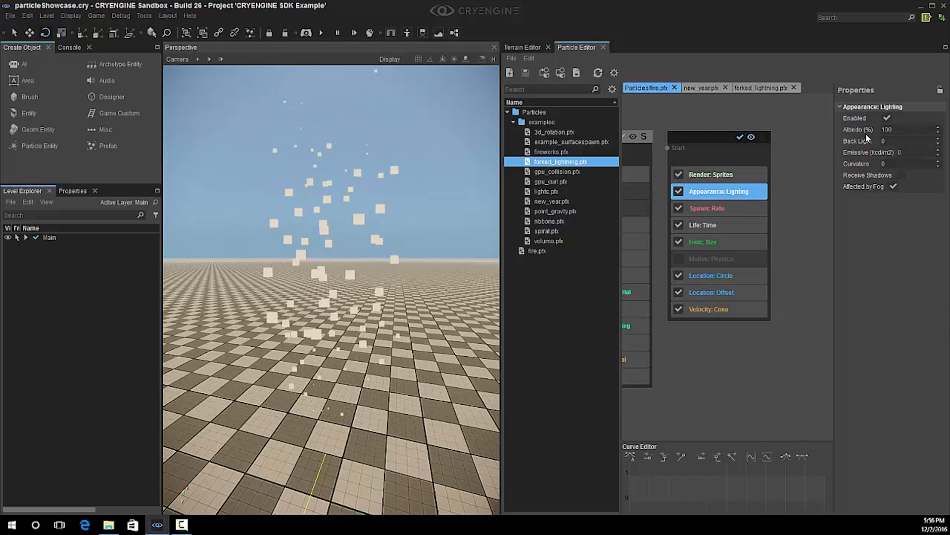
{"action": "left_click", "coordinate": [896, 141]}
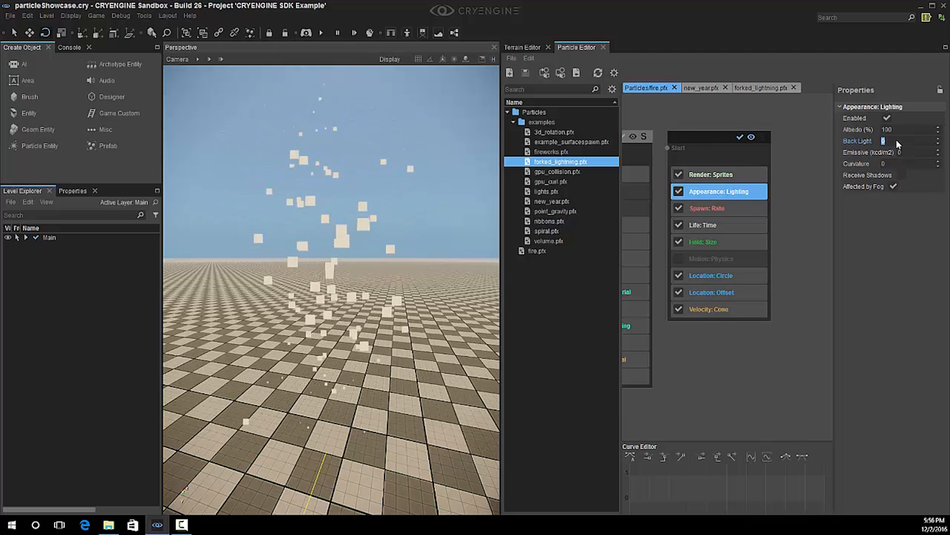
{"action": "key", "text": "Return"}
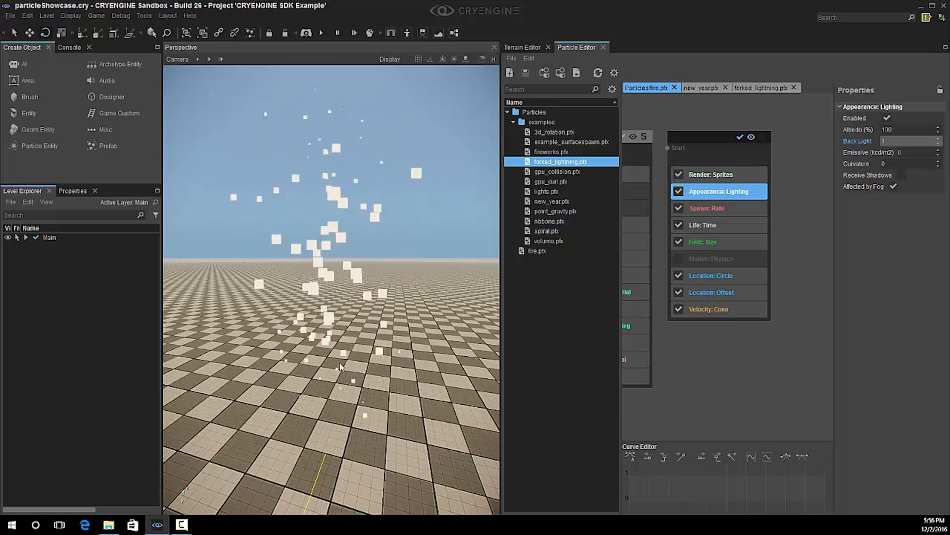
{"action": "right_click_drag", "start_coordinate": [364, 412], "coordinate": [396, 411]}
{"action": "mouse_move", "coordinate": [396, 297]}
{"action": "right_mouse_down"}
{"action": "mouse_move", "coordinate": [392, 421]}
{"action": "mouse_move", "coordinate": [346, 426]}
{"action": "mouse_move", "coordinate": [327, 416]}
{"action": "mouse_move", "coordinate": [396, 346]}
{"action": "mouse_move", "coordinate": [396, 297]}
{"action": "right_mouse_up"}
{"action": "right_click_drag", "start_coordinate": [332, 289], "coordinate": [385, 349]}
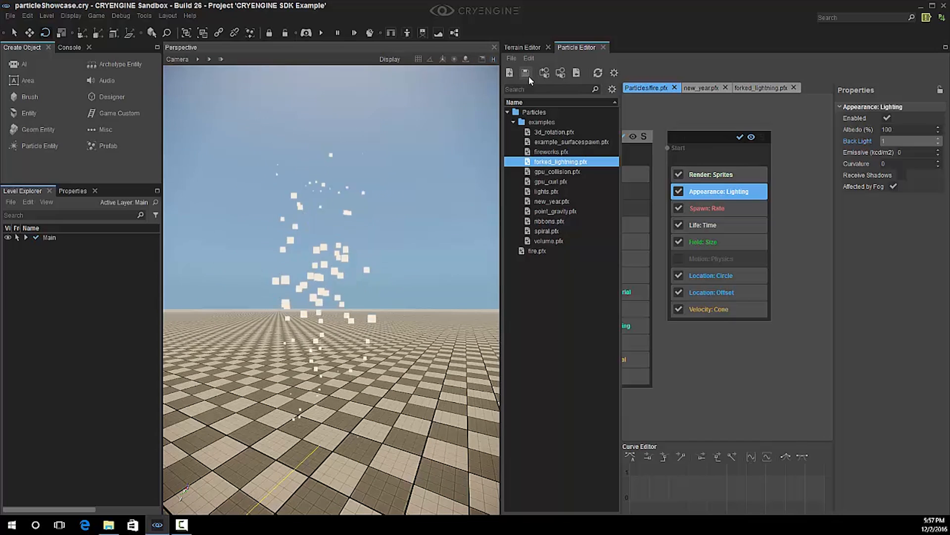
{"action": "left_click", "coordinate": [723, 391]}
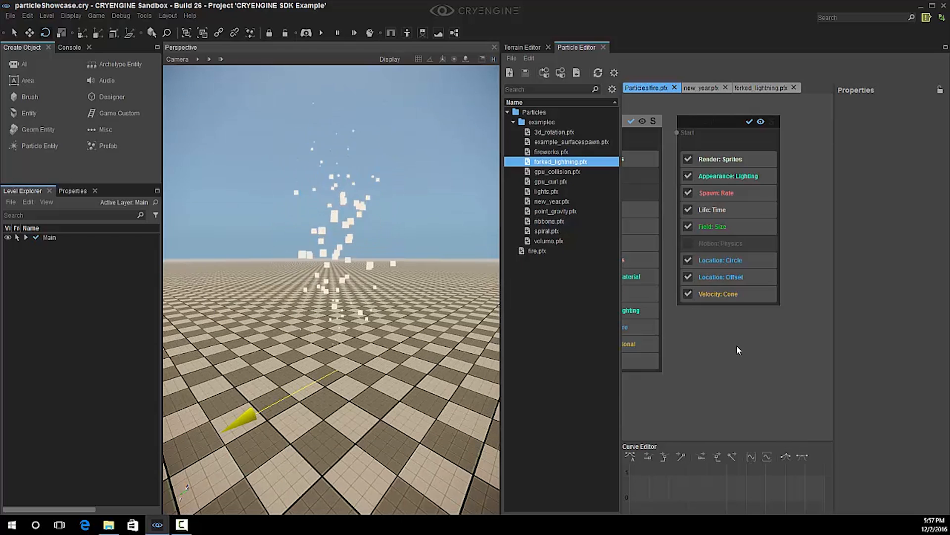
- In the Velocity: Cone feature, add a Random modifier with Amount 0.5 to the velocity and set the angle to 15
{"action": "left_click", "coordinate": [720, 295]}
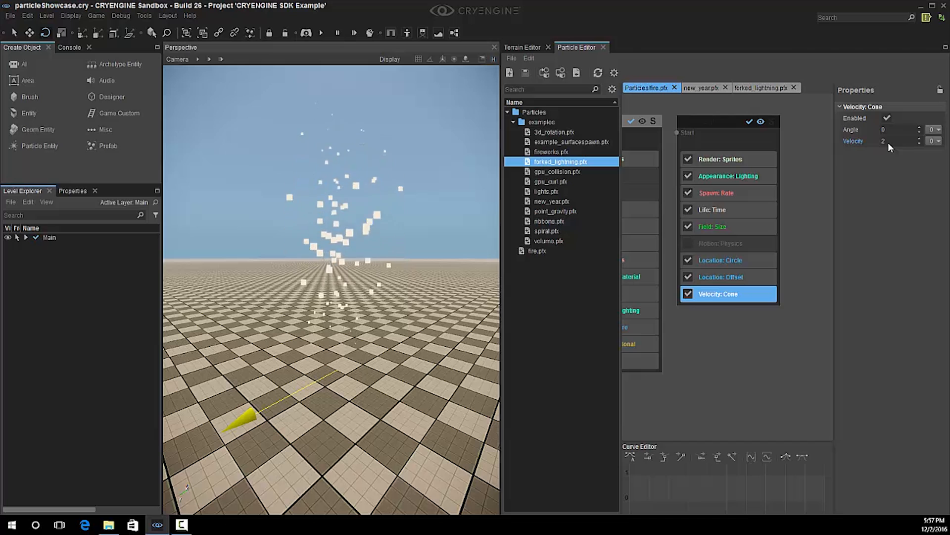
{"action": "right_click_drag", "start_coordinate": [188, 305], "coordinate": [169, 304]}
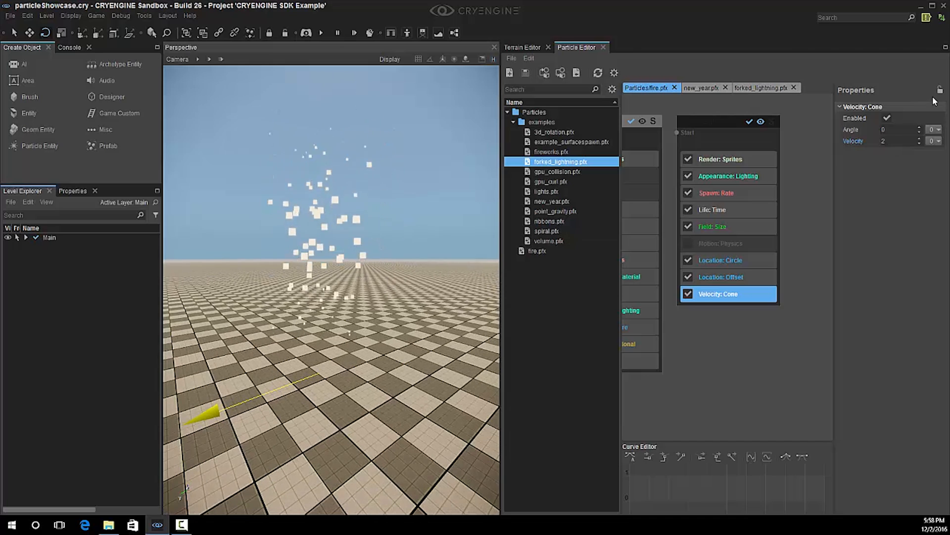
{"action": "left_click", "coordinate": [934, 143]}
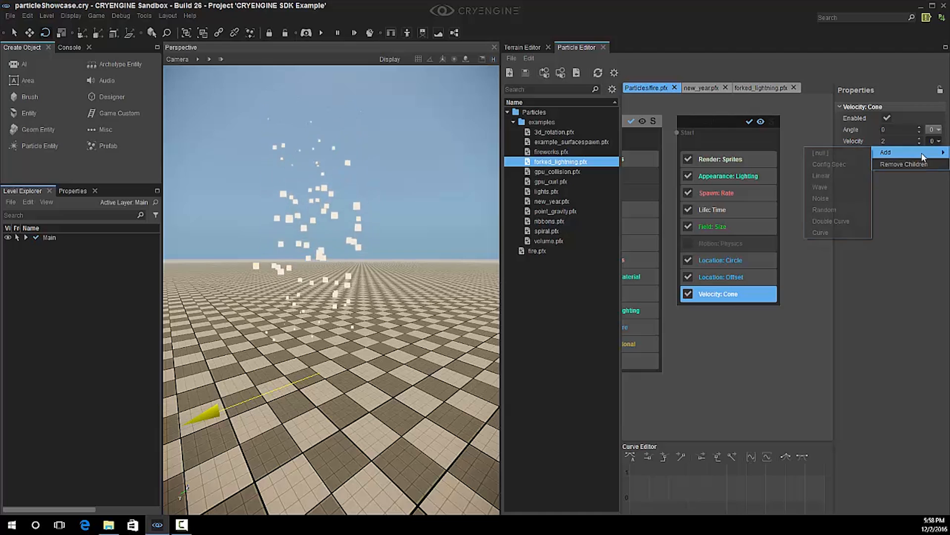
{"action": "mouse_move", "coordinate": [886, 155]}
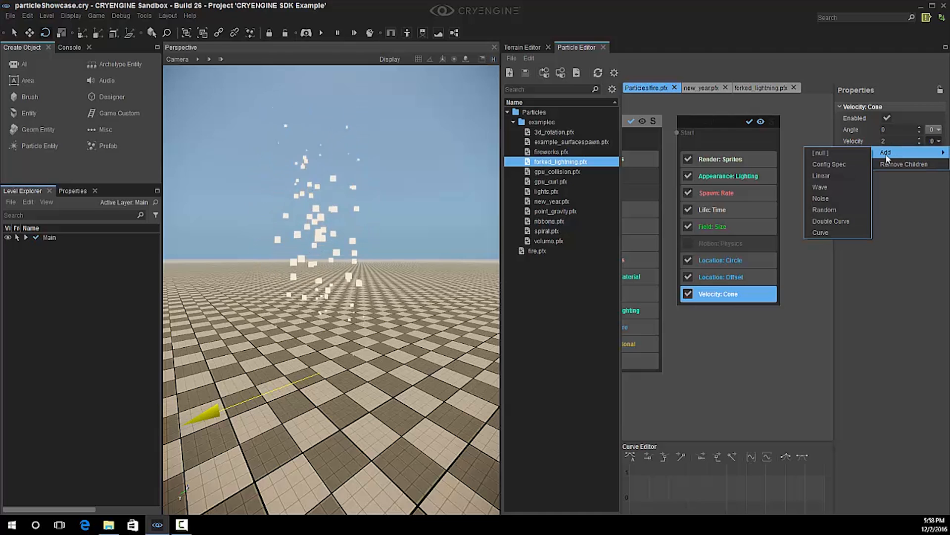
{"action": "left_click", "coordinate": [833, 210]}
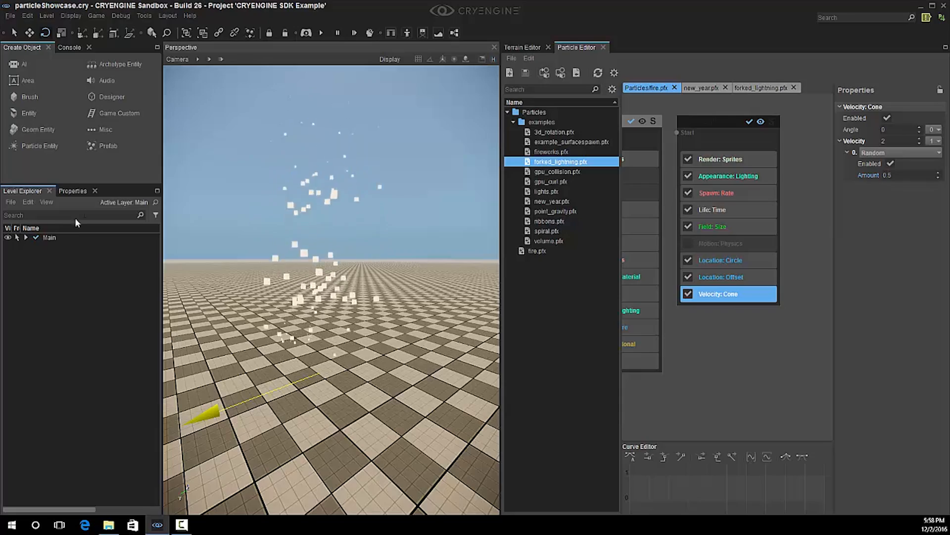
{"action": "mouse_move", "coordinate": [332, 302]}
{"action": "right_mouse_down"}
{"action": "mouse_move", "coordinate": [324, 317]}
{"action": "mouse_move", "coordinate": [359, 297]}
{"action": "mouse_move", "coordinate": [346, 303]}
{"action": "mouse_move", "coordinate": [352, 314]}
{"action": "mouse_move", "coordinate": [336, 318]}
{"action": "right_mouse_up"}
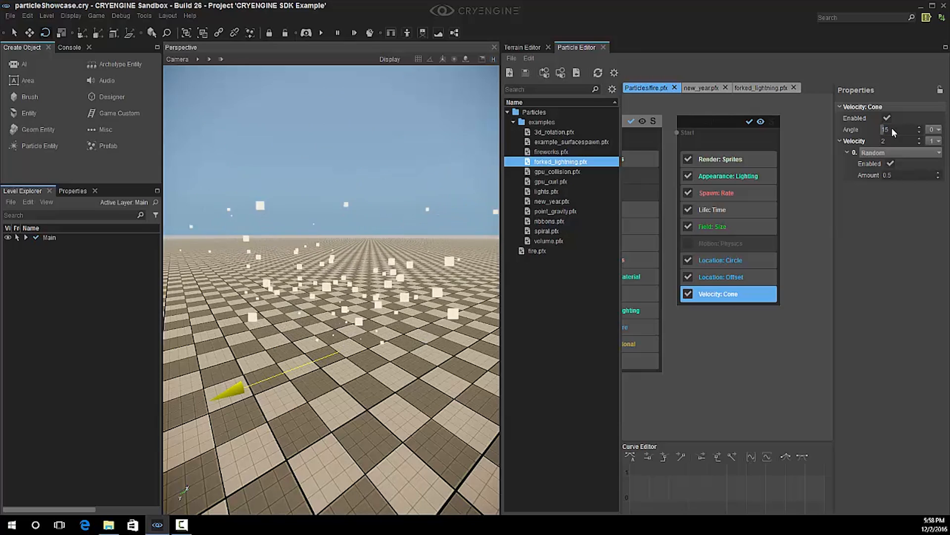
- Inspect the spread and varying speed of the rising particle cone from several angles and distances
{"action": "right_click_drag", "start_coordinate": [332, 277], "coordinate": [298, 237]}
{"action": "key", "text": "d"}
{"action": "key", "text": "a"}
{"action": "key", "text": "d"}
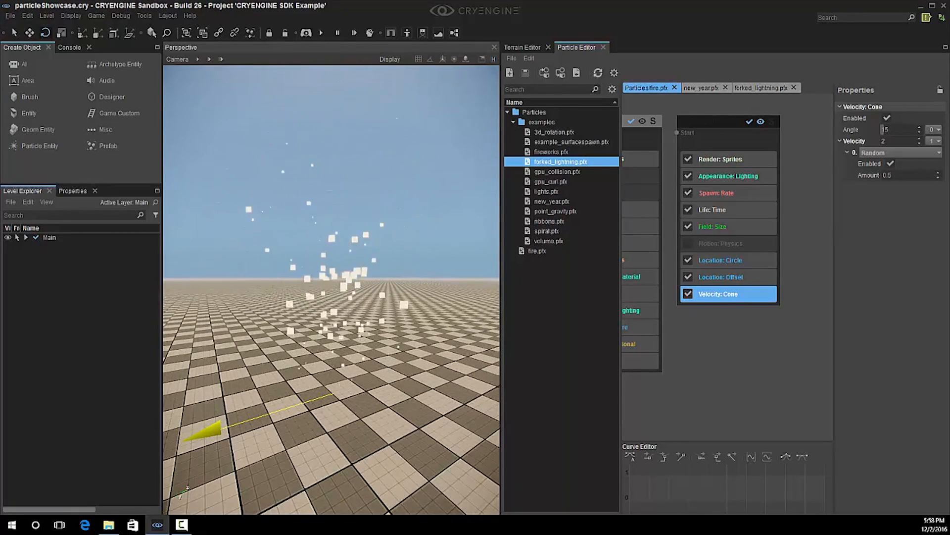
{"action": "right_click_drag", "start_coordinate": [339, 382], "coordinate": [315, 398]}
{"action": "key", "text": "w"}
{"action": "key", "text": "s"}
{"action": "key", "text": "s"}
{"action": "key", "text": "w"}
{"action": "key", "text": "s"}
{"action": "key", "text": "w"}
{"action": "key", "text": "d"}
{"action": "key", "text": "s"}
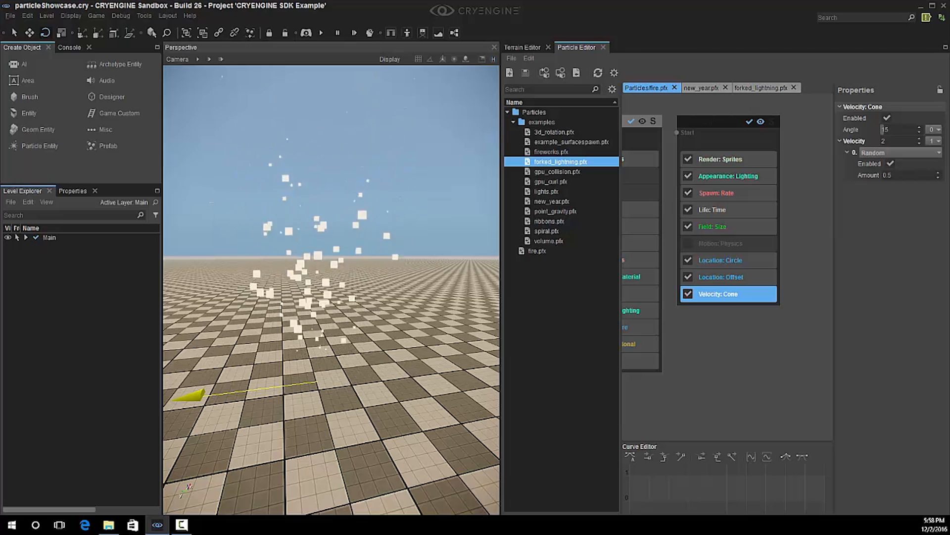
{"action": "key", "text": "a"}
{"action": "right_click_drag", "start_coordinate": [348, 302], "coordinate": [367, 309]}
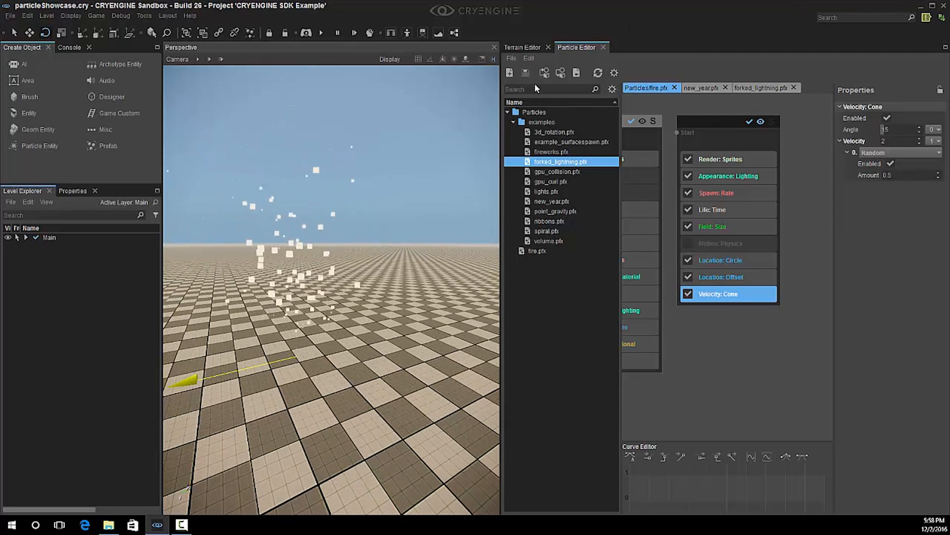
- Re-enable the Motion: Physics feature and view the particles' drag and turbulence up close
{"action": "left_click", "coordinate": [740, 380]}
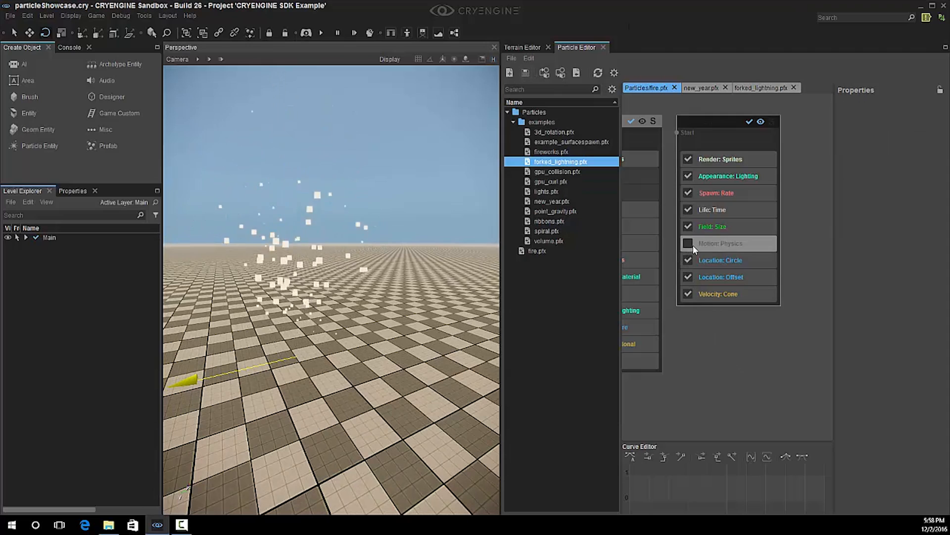
{"action": "left_click", "coordinate": [688, 243]}
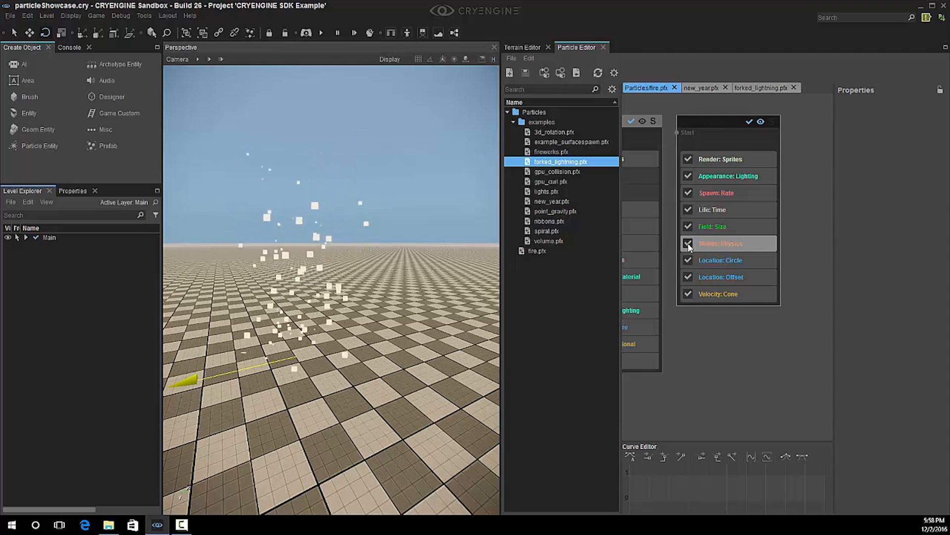
{"action": "key", "text": "w"}
{"action": "key", "text": "d"}
{"action": "right_click_drag", "start_coordinate": [347, 277], "coordinate": [340, 299]}
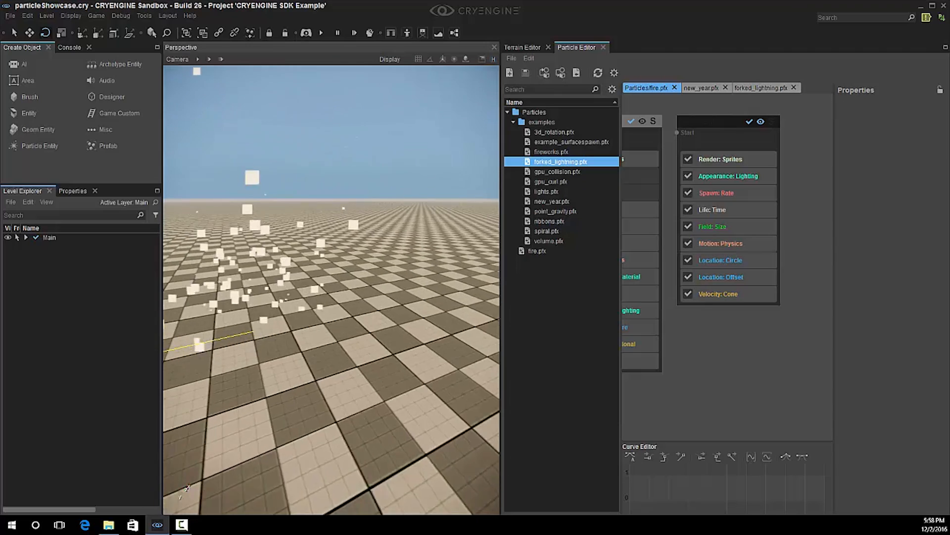
- Set the Z component of Uniform Wind to 1 in the Motion: Physics feature
{"action": "left_click", "coordinate": [736, 245]}
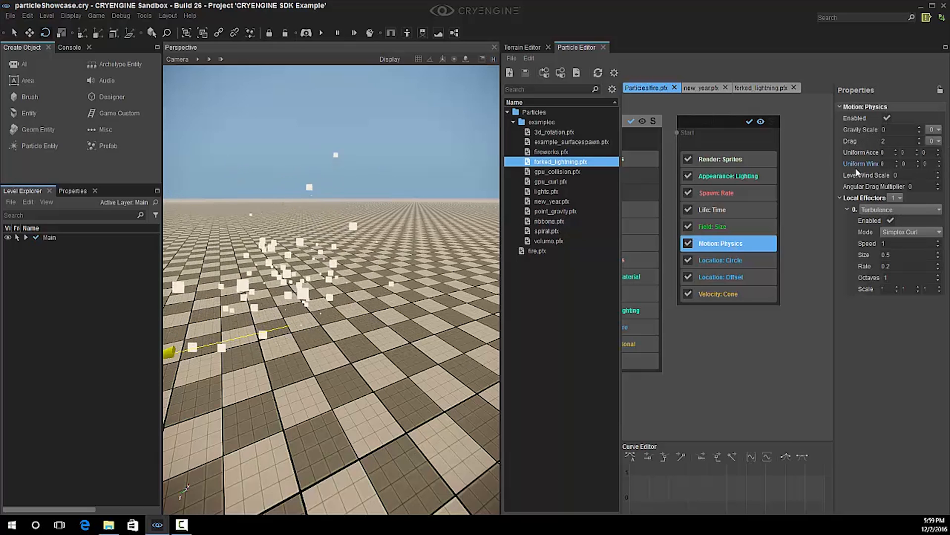
{"action": "key", "text": "a"}
{"action": "mouse_move", "coordinate": [347, 277]}
{"action": "right_mouse_down"}
{"action": "mouse_move", "coordinate": [361, 285]}
{"action": "mouse_move", "coordinate": [351, 284]}
{"action": "right_mouse_up"}
{"action": "key", "text": "d"}
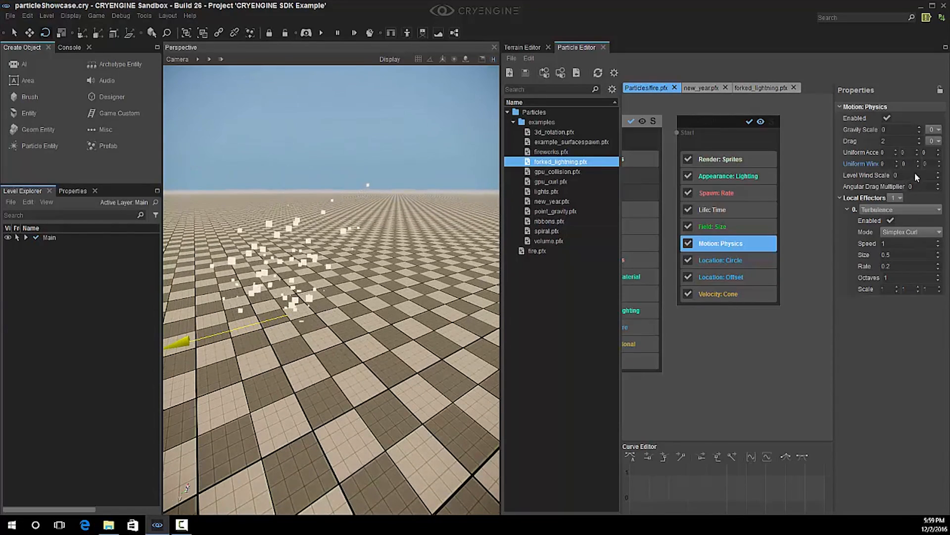
{"action": "left_click", "coordinate": [925, 164]}
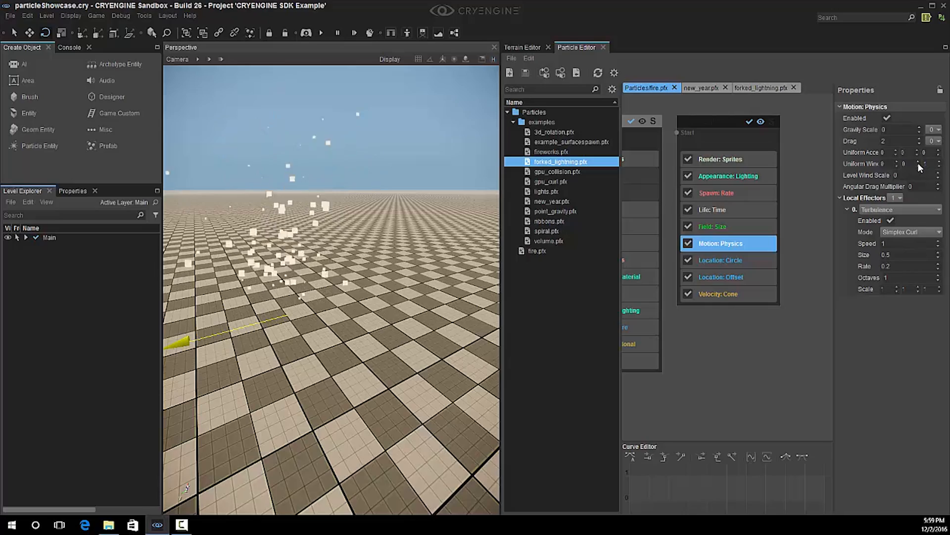
- Examine from near and far how the uniform wind carries the turbulent particles upward
{"action": "mouse_move", "coordinate": [343, 285]}
{"action": "right_mouse_down"}
{"action": "mouse_move", "coordinate": [351, 291]}
{"action": "mouse_move", "coordinate": [358, 263]}
{"action": "mouse_move", "coordinate": [334, 270]}
{"action": "mouse_move", "coordinate": [350, 276]}
{"action": "mouse_move", "coordinate": [338, 290]}
{"action": "mouse_move", "coordinate": [342, 273]}
{"action": "mouse_move", "coordinate": [354, 289]}
{"action": "mouse_move", "coordinate": [340, 288]}
{"action": "right_mouse_up"}
{"action": "key", "text": "s"}
{"action": "key", "text": "w"}
{"action": "key", "text": "s"}
{"action": "key", "text": "w"}
{"action": "key", "text": "w"}
{"action": "key", "text": "s"}
{"action": "key", "text": "w"}
{"action": "key", "text": "s"}
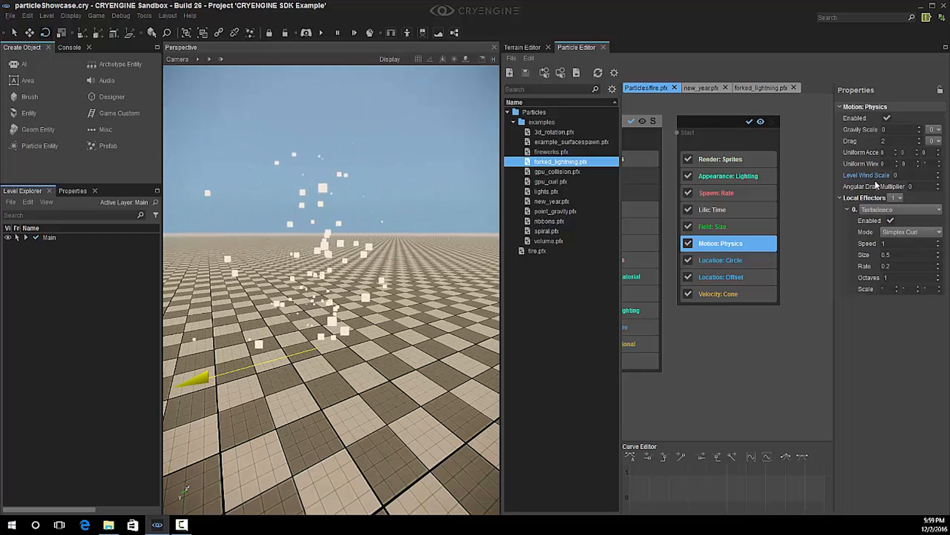
- Try a Level Wind Scale of 1 in Motion: Physics and inspect its influence on the particles from different sides
{"action": "left_click", "coordinate": [910, 175]}
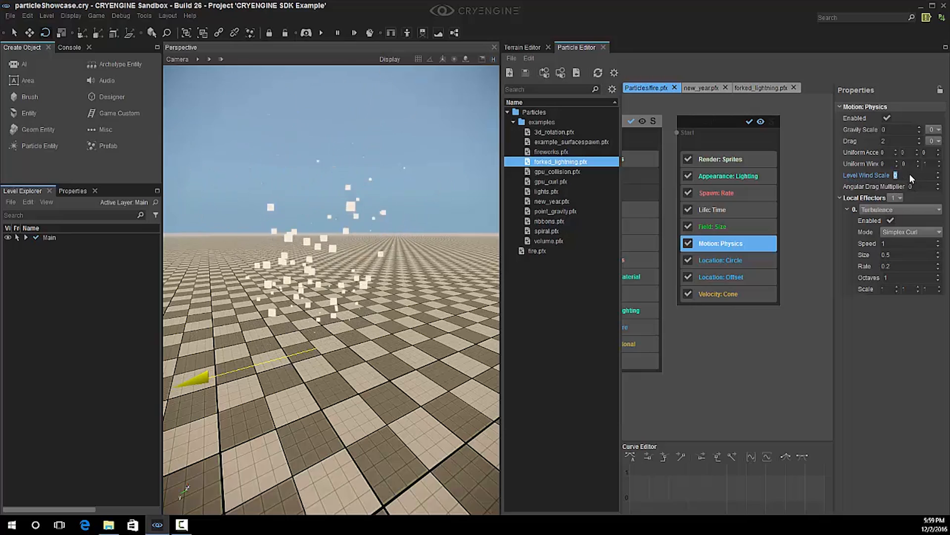
{"action": "type", "text": "1"}
{"action": "key", "text": "Return"}
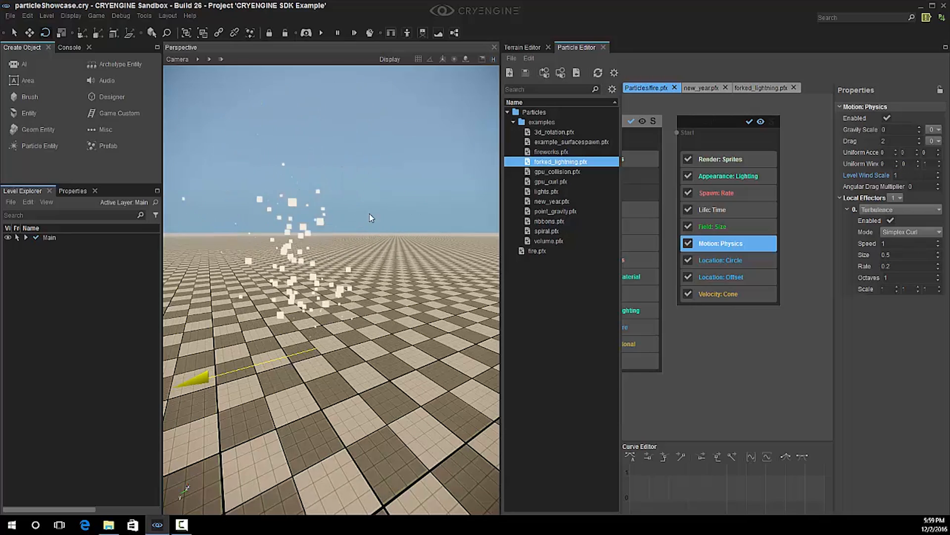
{"action": "right_click_drag", "start_coordinate": [370, 213], "coordinate": [411, 221]}
{"action": "key", "text": "s"}
{"action": "key", "text": "s"}
{"action": "key", "text": "w"}
{"action": "key", "text": "a"}
{"action": "key", "text": "s"}
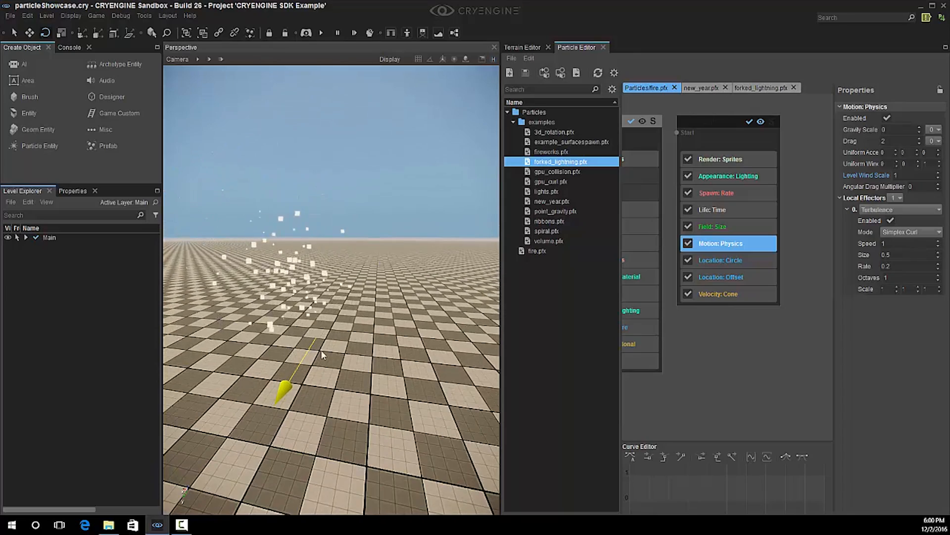
{"action": "right_click_drag", "start_coordinate": [322, 354], "coordinate": [300, 341]}
{"action": "key", "text": "w"}
{"action": "key", "text": "d"}
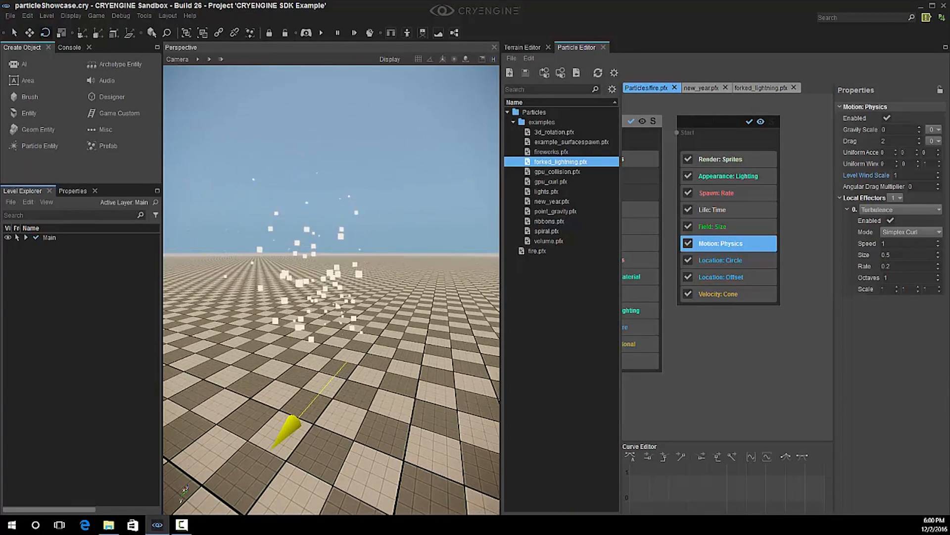
- Set the Level Wind Scale of Motion: Physics to 0 and review the particle motion
{"action": "left_click", "coordinate": [899, 175]}
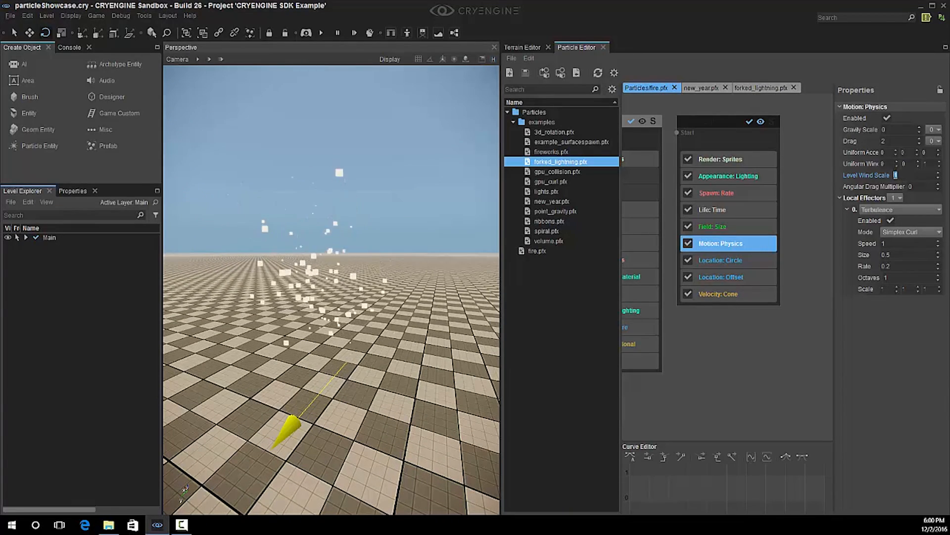
{"action": "type", "text": "0"}
{"action": "key", "text": "Return"}
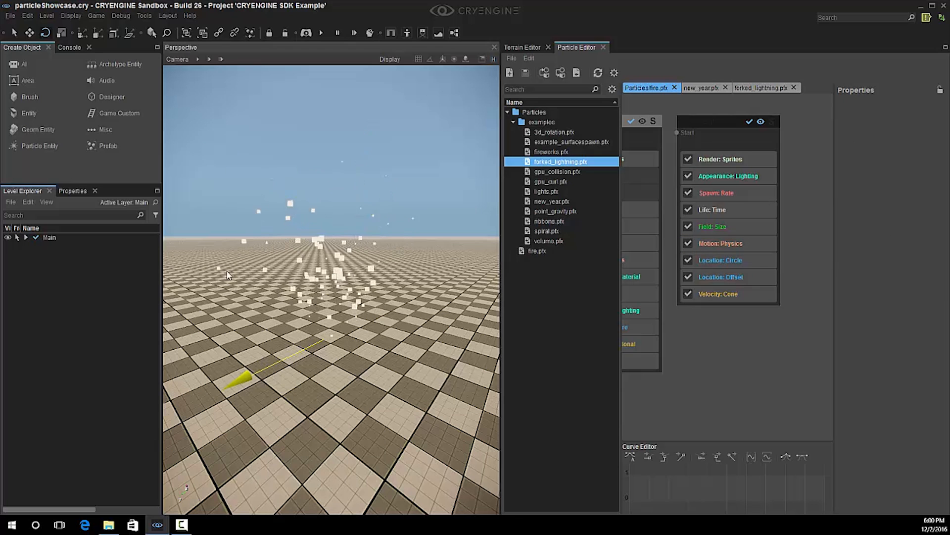
{"action": "right_click_drag", "start_coordinate": [289, 283], "coordinate": [302, 288]}
- Add a new component from the default template and place it beside the small-particle component in the fire.pfx graph
{"action": "middle_click_drag", "start_coordinate": [769, 354], "coordinate": [700, 356]}
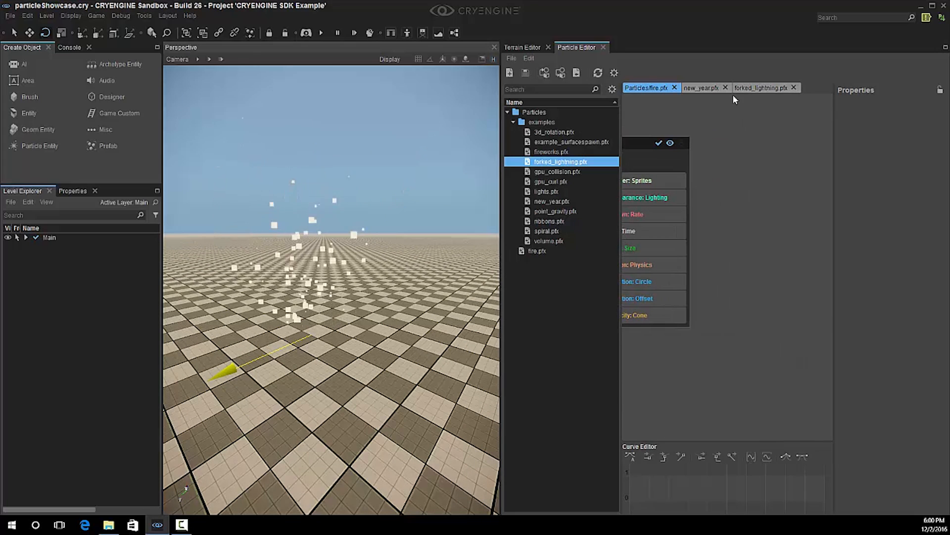
{"action": "right_click", "coordinate": [745, 156]}
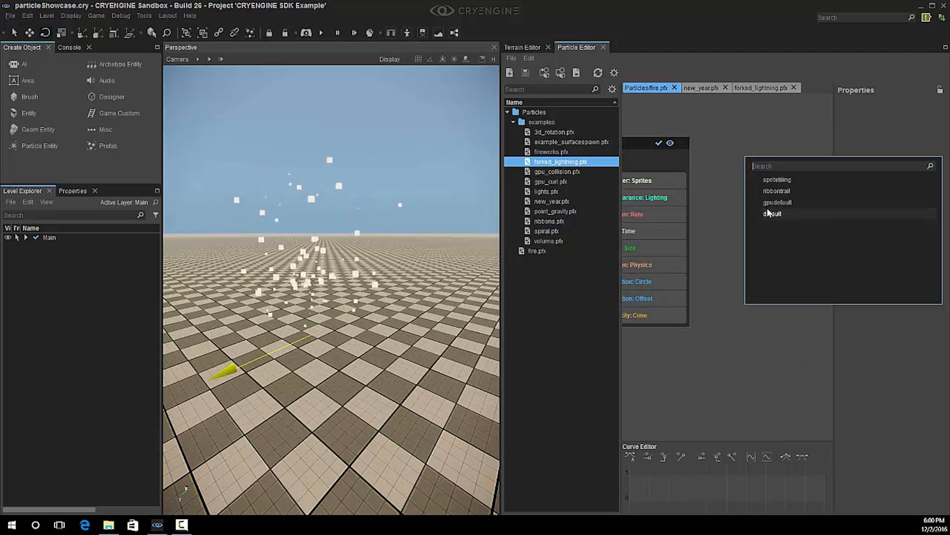
{"action": "double_click", "coordinate": [768, 213]}
{"action": "left_click_drag", "start_coordinate": [794, 163], "coordinate": [757, 147]}
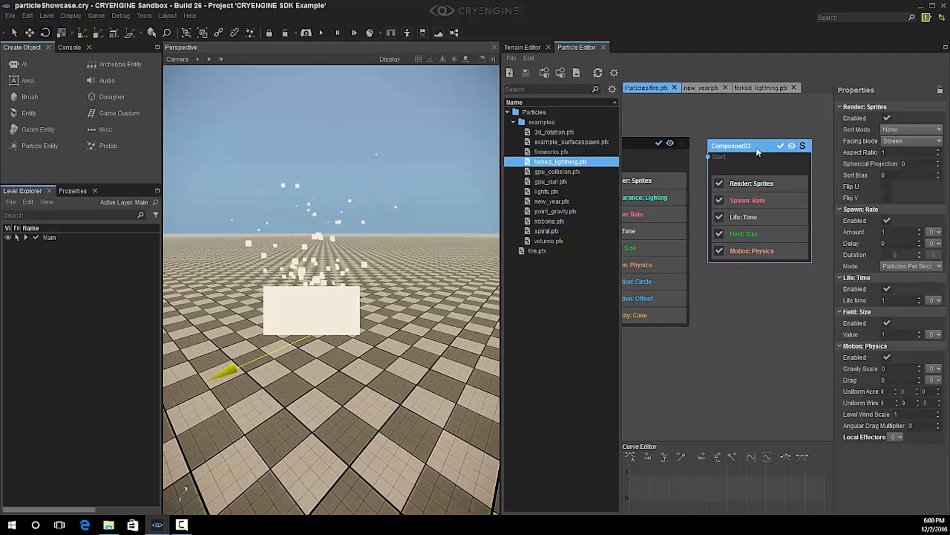
{"action": "left_click", "coordinate": [748, 300]}
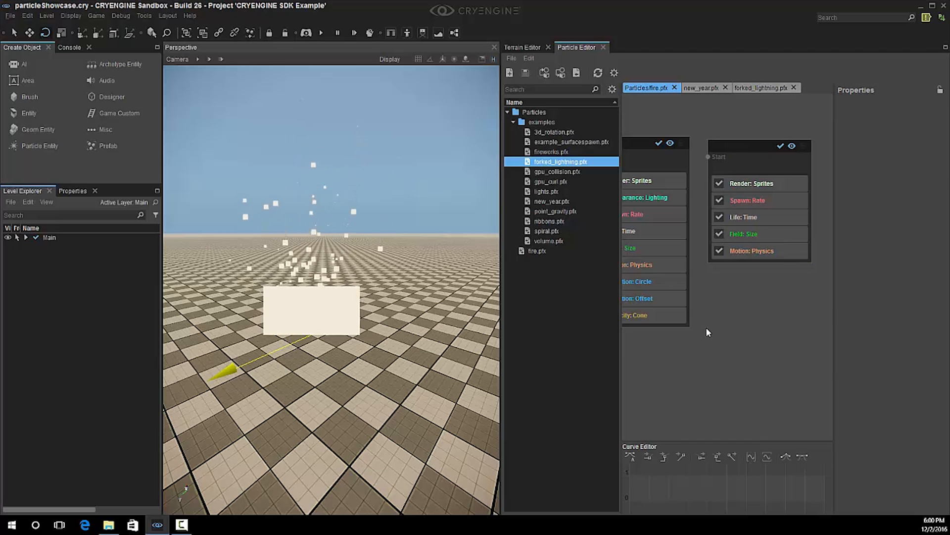
- Add a SecondGen: OnSpawn feature to the small-particle component and connect it to the Start of the new component
{"action": "middle_click_drag", "start_coordinate": [696, 388], "coordinate": [705, 384]}
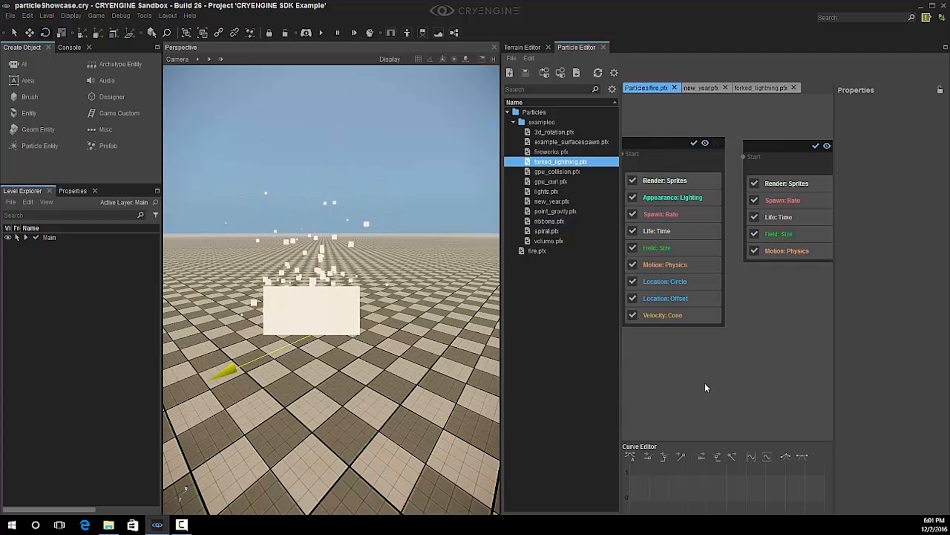
{"action": "right_click", "coordinate": [661, 164]}
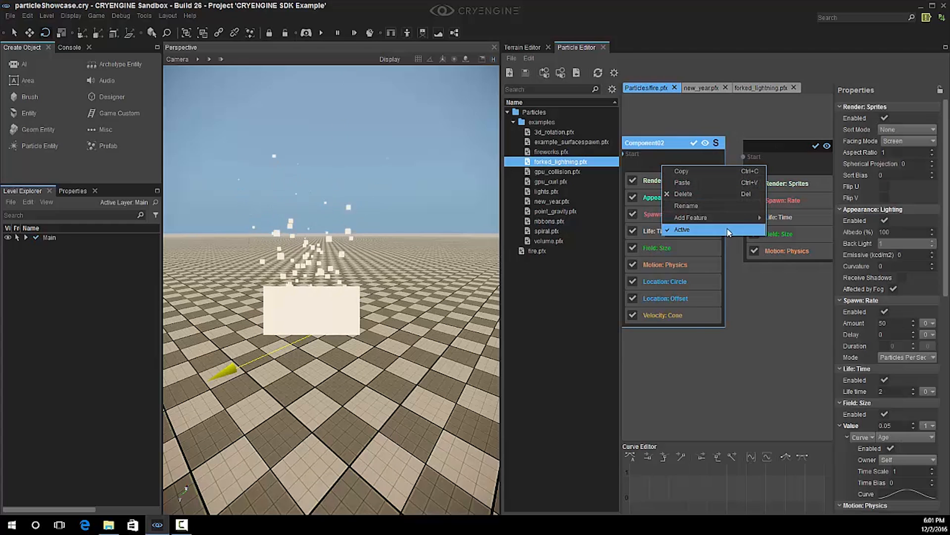
{"action": "mouse_move", "coordinate": [721, 224]}
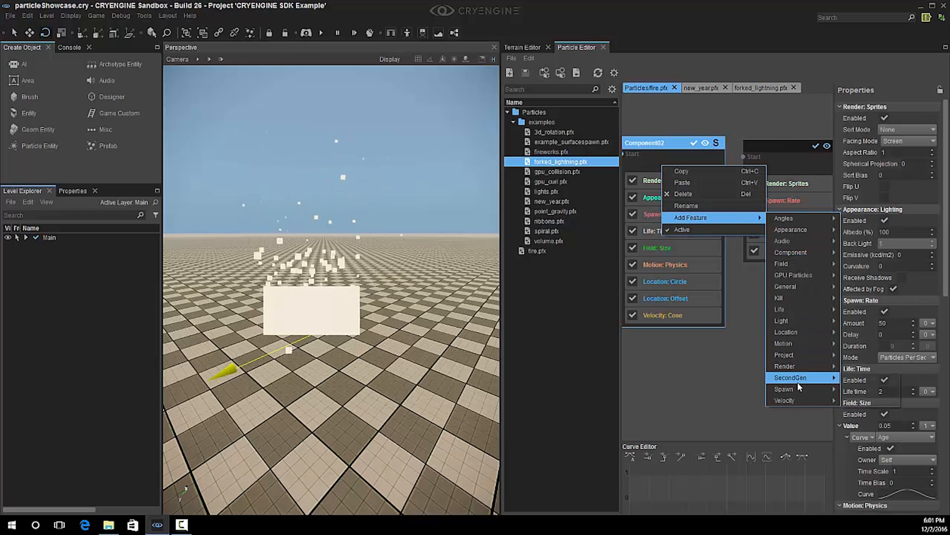
{"action": "mouse_move", "coordinate": [798, 379]}
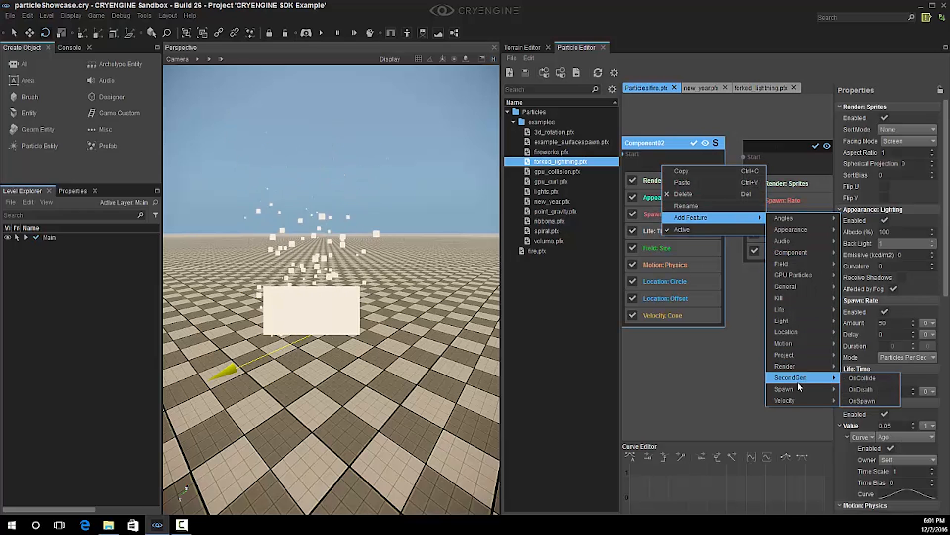
{"action": "left_click", "coordinate": [875, 402]}
{"action": "left_click_drag", "start_coordinate": [725, 332], "coordinate": [785, 144]}
{"action": "key", "text": "s"}
{"action": "mouse_move", "coordinate": [420, 373]}
{"action": "right_mouse_down"}
{"action": "mouse_move", "coordinate": [403, 372]}
{"action": "mouse_move", "coordinate": [421, 369]}
{"action": "right_mouse_up"}
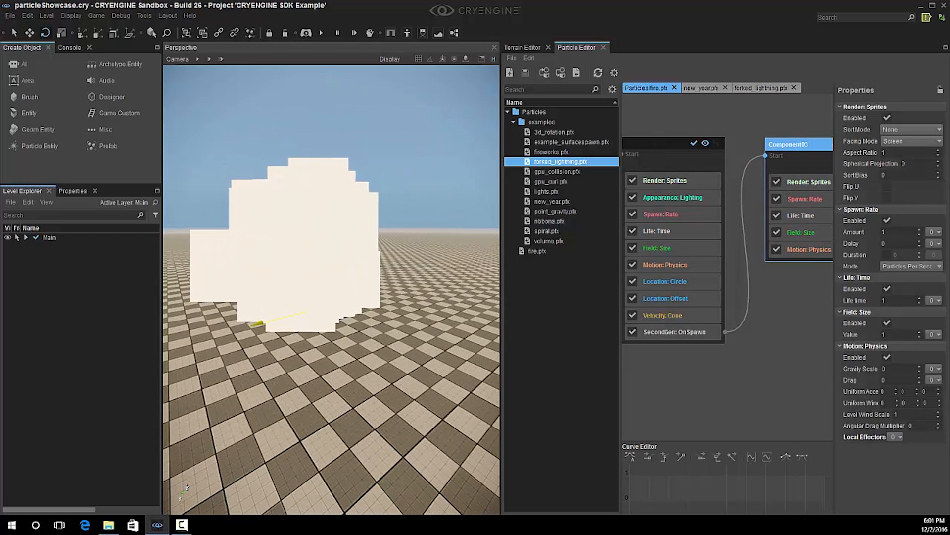
{"action": "left_click", "coordinate": [783, 318]}
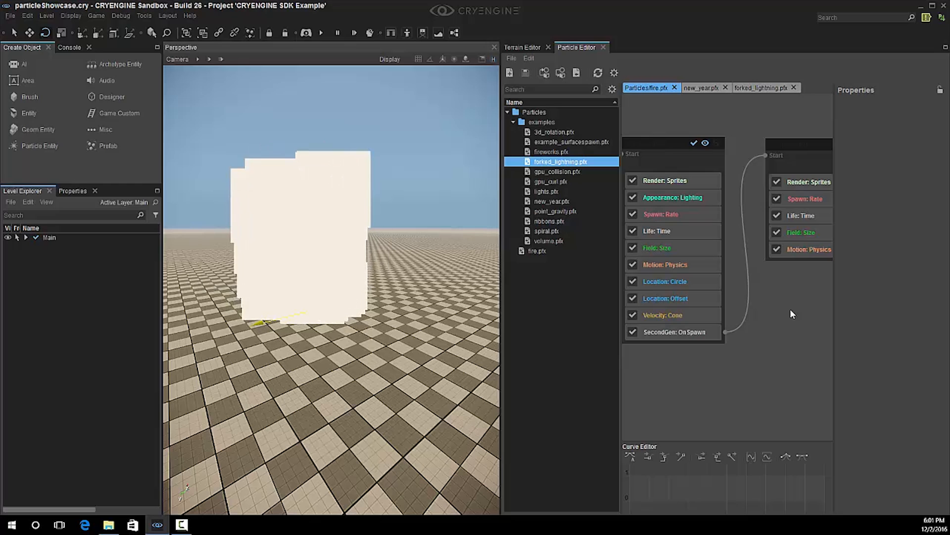
- Add an Inherit modifier to the Field: Size value of the child component
{"action": "middle_click_drag", "start_coordinate": [791, 313], "coordinate": [713, 319]}
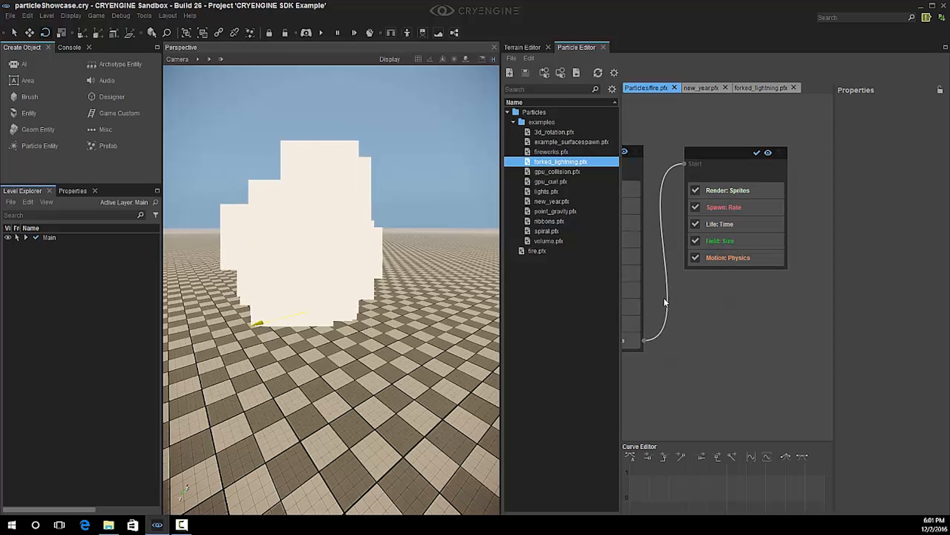
{"action": "left_click", "coordinate": [739, 241]}
{"action": "left_click", "coordinate": [937, 129]}
{"action": "mouse_move", "coordinate": [910, 140]}
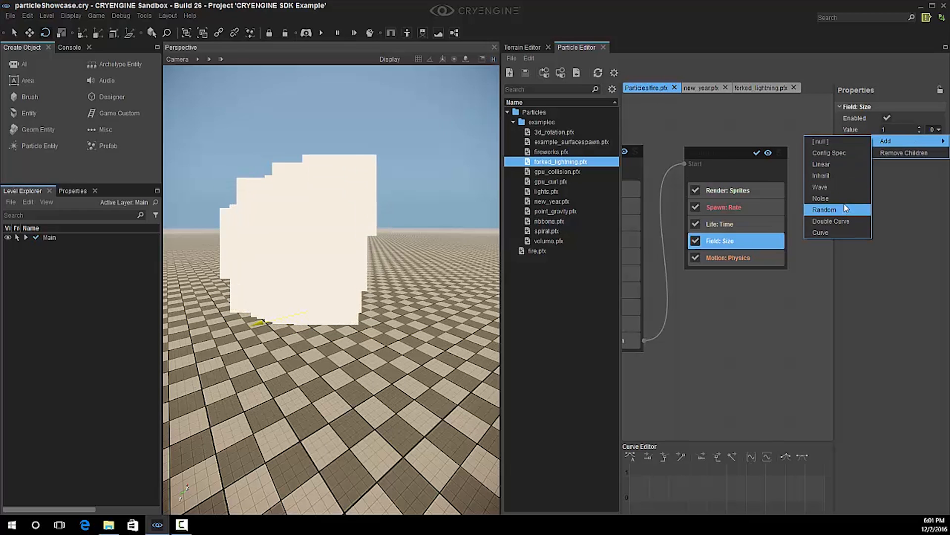
{"action": "left_click", "coordinate": [838, 176]}
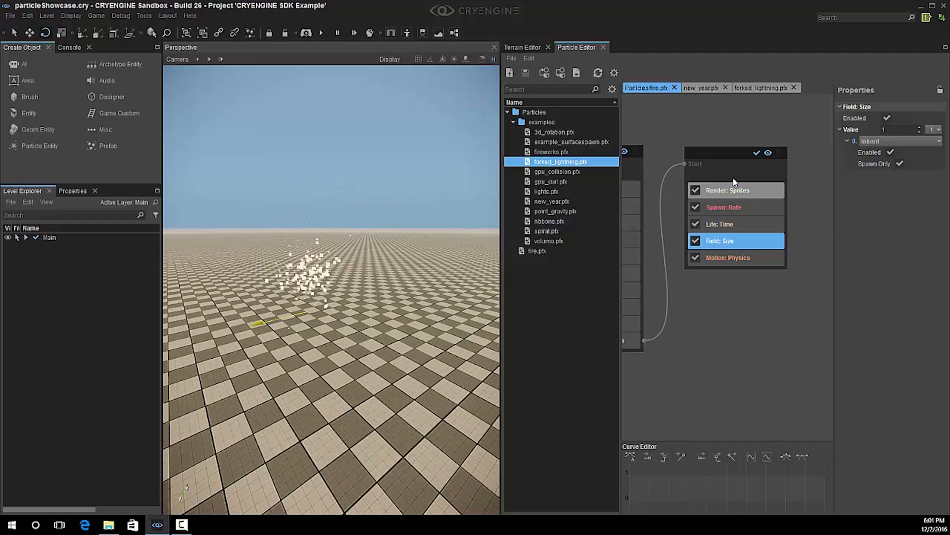
- Examine the size-inheriting child particles from near and far and from different sides
{"action": "right_click_drag", "start_coordinate": [320, 298], "coordinate": [479, 282]}
{"action": "key", "text": "w"}
{"action": "key", "text": "a"}
{"action": "key", "text": "d"}
{"action": "key", "text": "a"}
{"action": "key", "text": "w"}
{"action": "key", "text": "s"}
{"action": "left_click", "coordinate": [737, 319]}
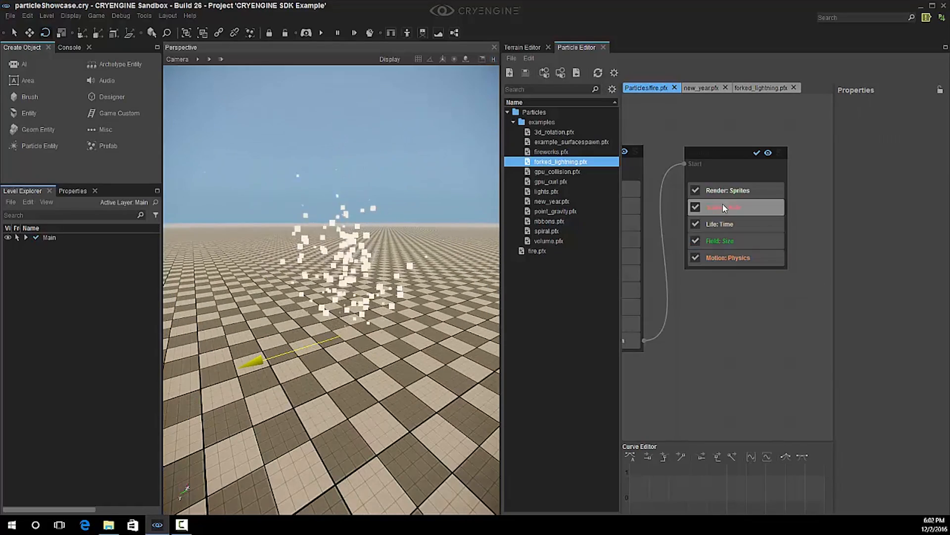
- Replace the child component's Spawn: Rate with a Spawn: Distance feature after Render: Sprites and set its Amount to 8
{"action": "left_click", "coordinate": [740, 212]}
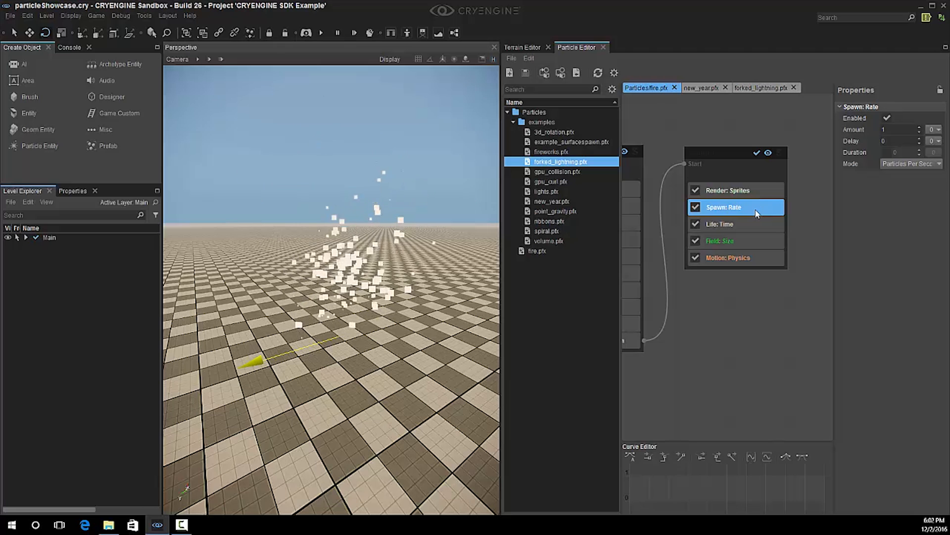
{"action": "key", "text": "Delete"}
{"action": "right_click", "coordinate": [735, 194]}
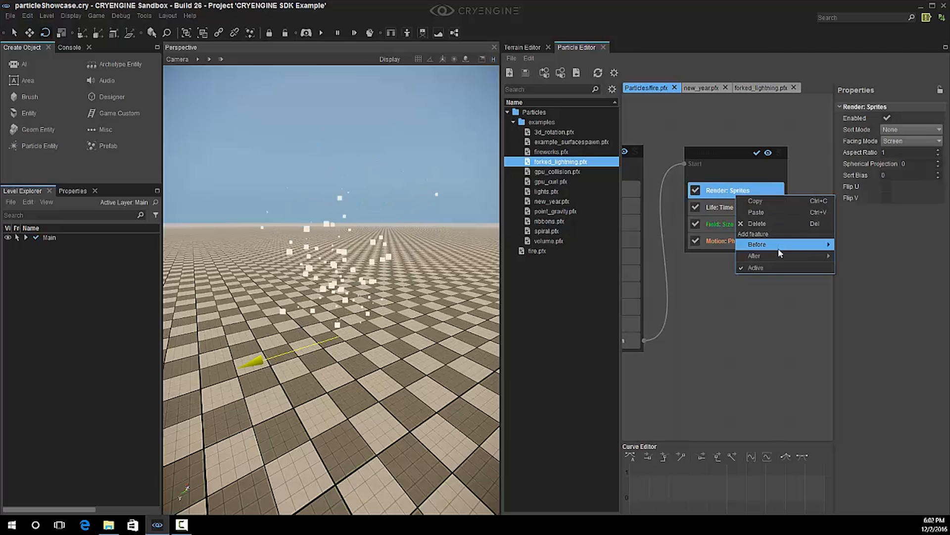
{"action": "mouse_move", "coordinate": [779, 255]}
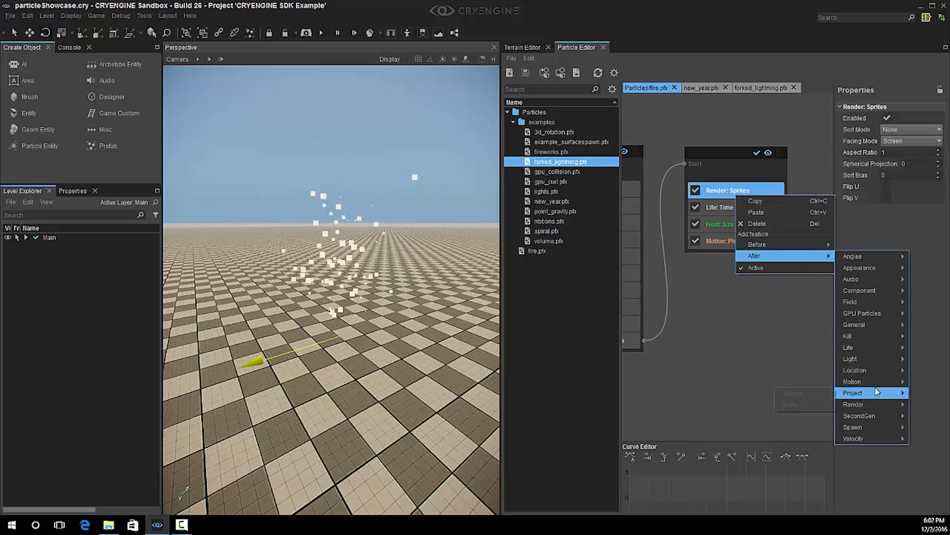
{"action": "mouse_move", "coordinate": [869, 403]}
{"action": "mouse_move", "coordinate": [861, 427]}
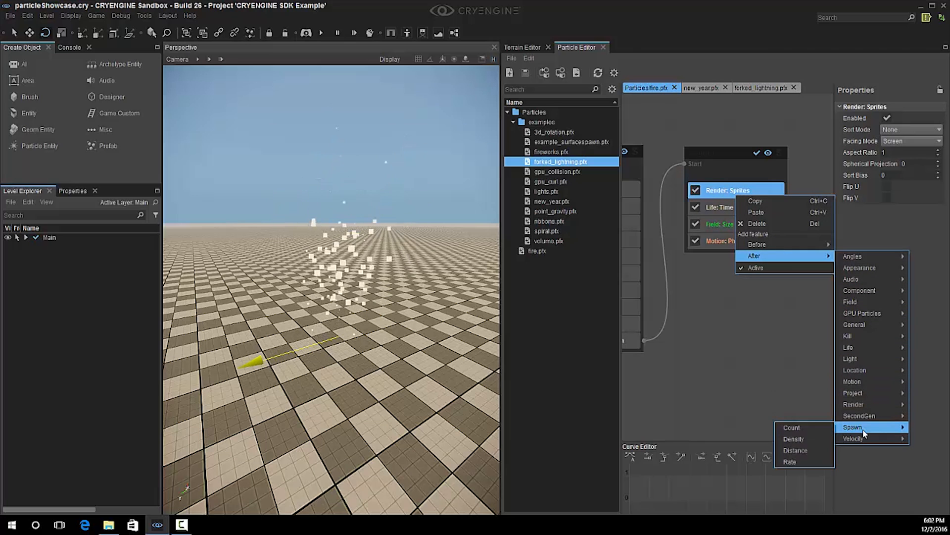
{"action": "left_click", "coordinate": [810, 455]}
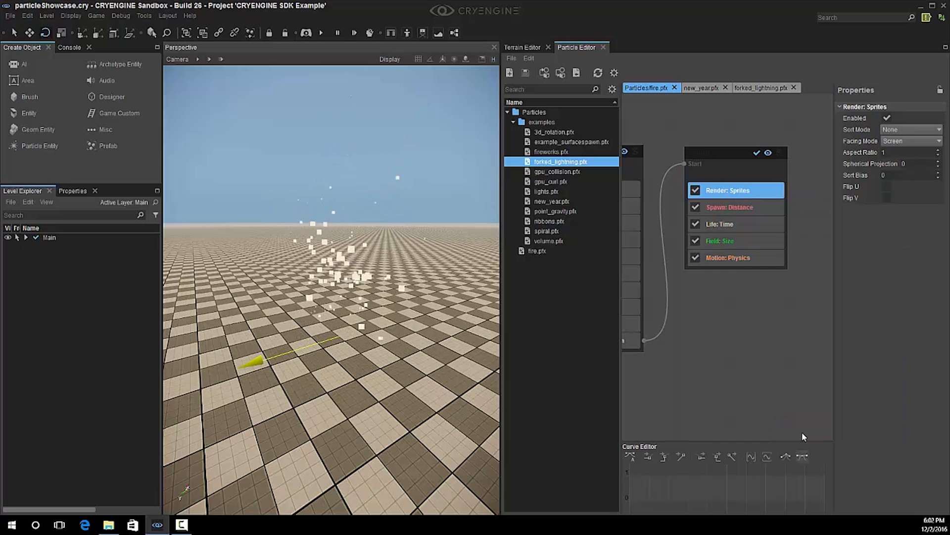
{"action": "left_click", "coordinate": [725, 210]}
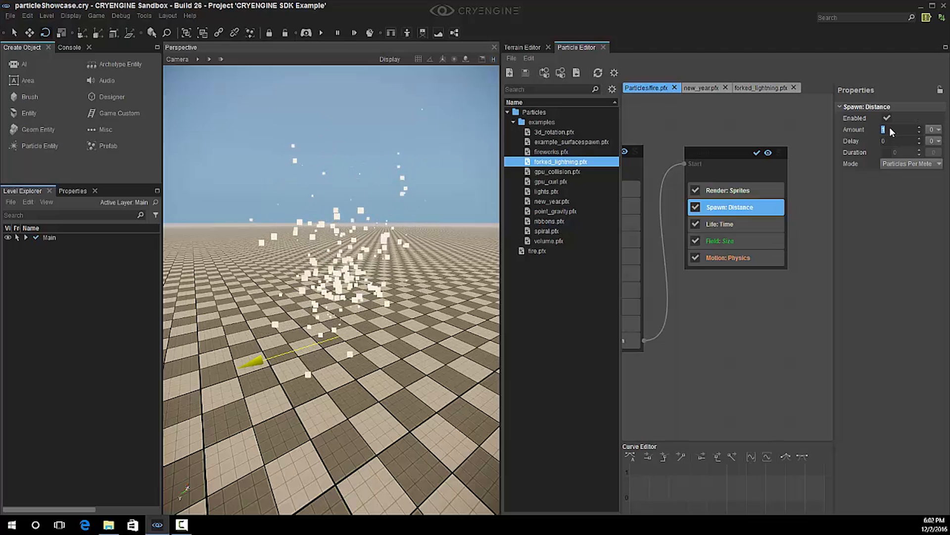
{"action": "type", "text": "8"}
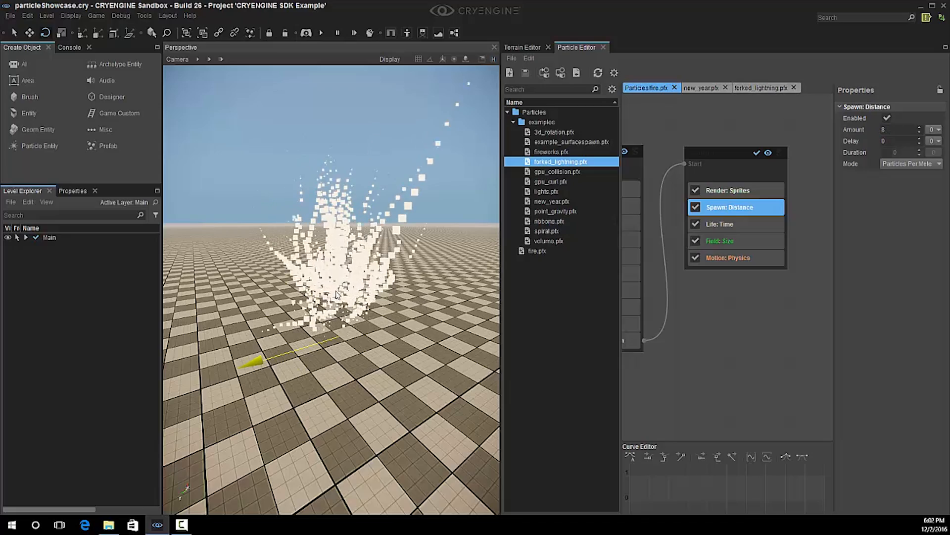
- Examine from several angles and distances how the distance-spawned particles trail behind their parents
{"action": "middle_click_drag", "start_coordinate": [336, 297], "coordinate": [441, 282], "text": "alt"}
{"action": "key", "text": "w"}
{"action": "right_click_drag", "start_coordinate": [366, 297], "coordinate": [337, 299]}
{"action": "key", "text": "s"}
{"action": "key", "text": "d"}
{"action": "key", "text": "w"}
{"action": "key", "text": "s"}
{"action": "key", "text": "a"}
{"action": "key", "text": "w"}
{"action": "key", "text": "s"}
{"action": "key", "text": "a"}
{"action": "key", "text": "s"}
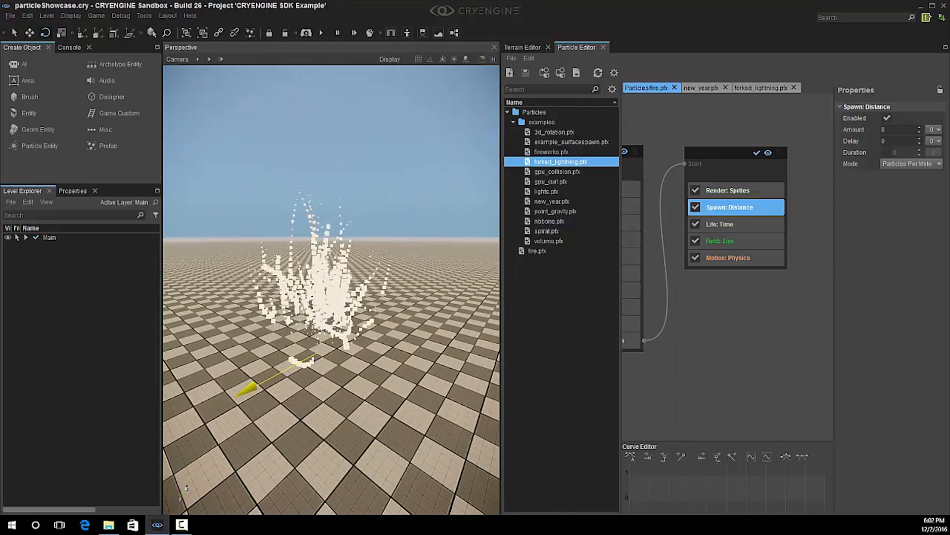
- Set the child component's Life time to 0.5 and its Spawn: Distance Amount to 16
{"action": "left_click", "coordinate": [735, 224]}
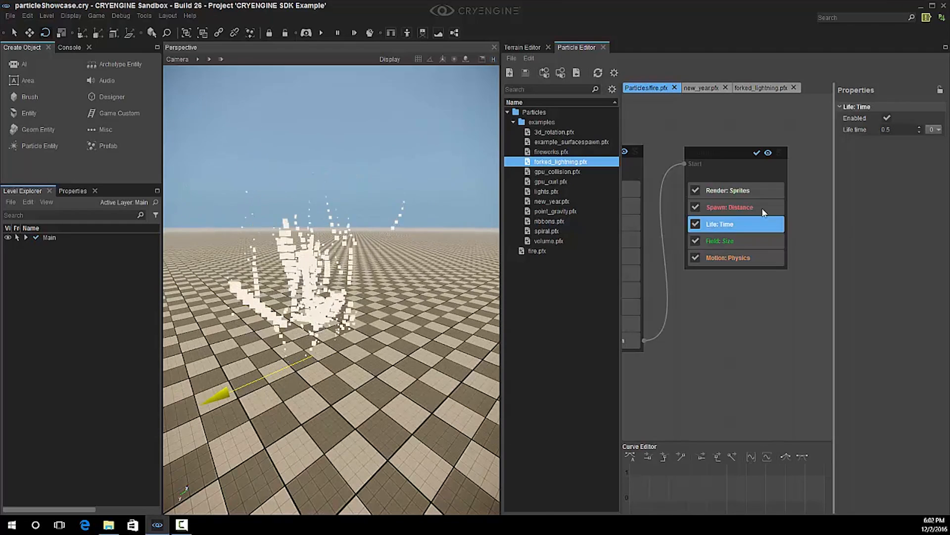
{"action": "left_click", "coordinate": [762, 207]}
{"action": "double_click", "coordinate": [899, 128]}
{"action": "type", "text": "1"}
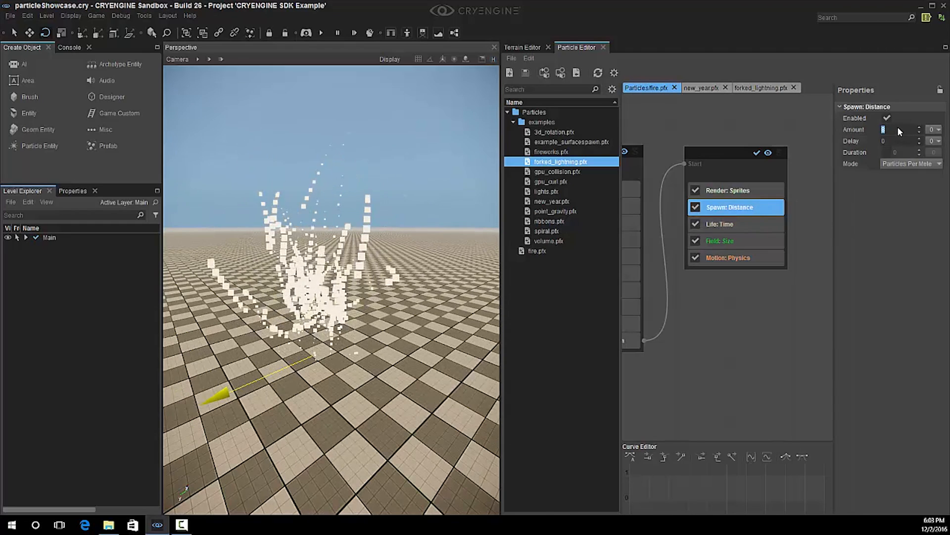
{"action": "type", "text": "6"}
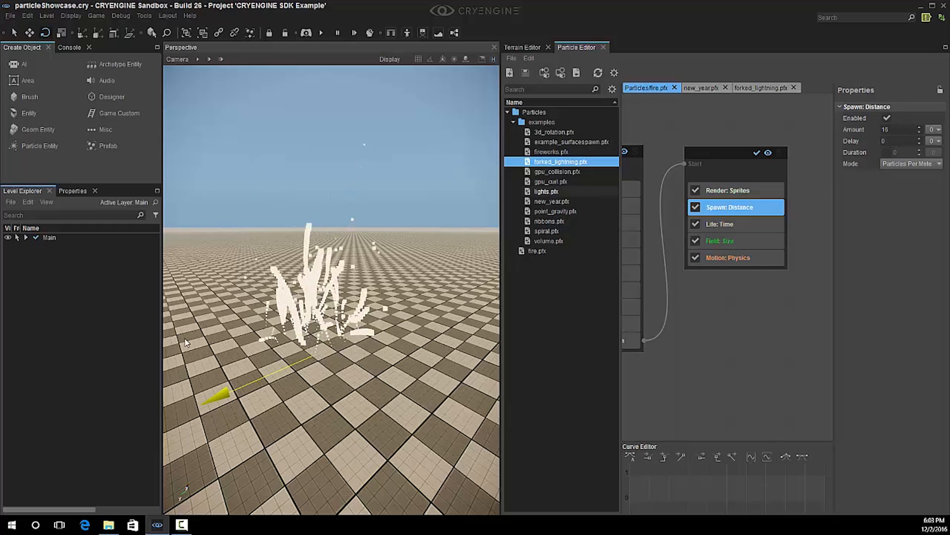
{"action": "mouse_move", "coordinate": [347, 238]}
{"action": "right_mouse_down"}
{"action": "mouse_move", "coordinate": [354, 218]}
{"action": "mouse_move", "coordinate": [376, 225]}
{"action": "mouse_move", "coordinate": [346, 244]}
{"action": "right_mouse_up"}
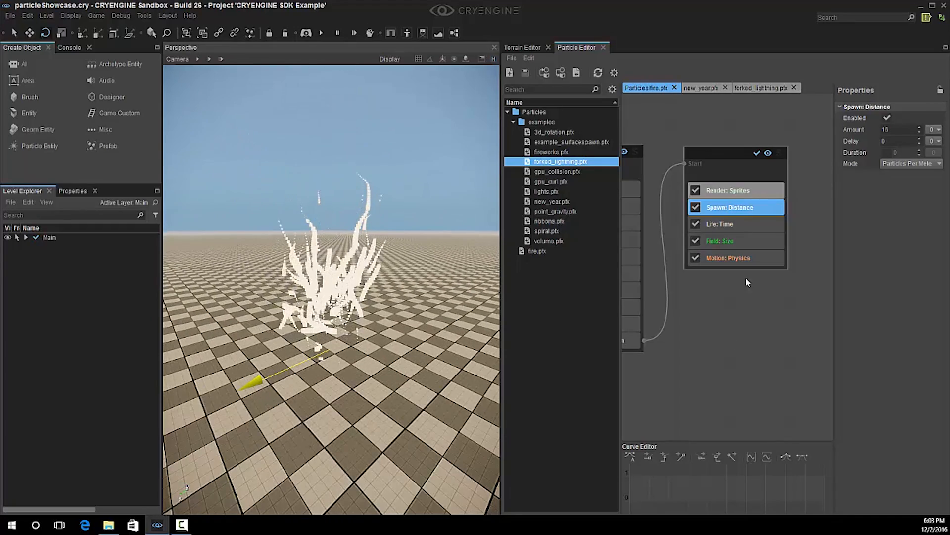
- Add an Appearance: Lighting feature after Render: Sprites in the child component and set its Back Light to 1
{"action": "left_click", "coordinate": [737, 191]}
{"action": "right_click", "coordinate": [737, 191]}
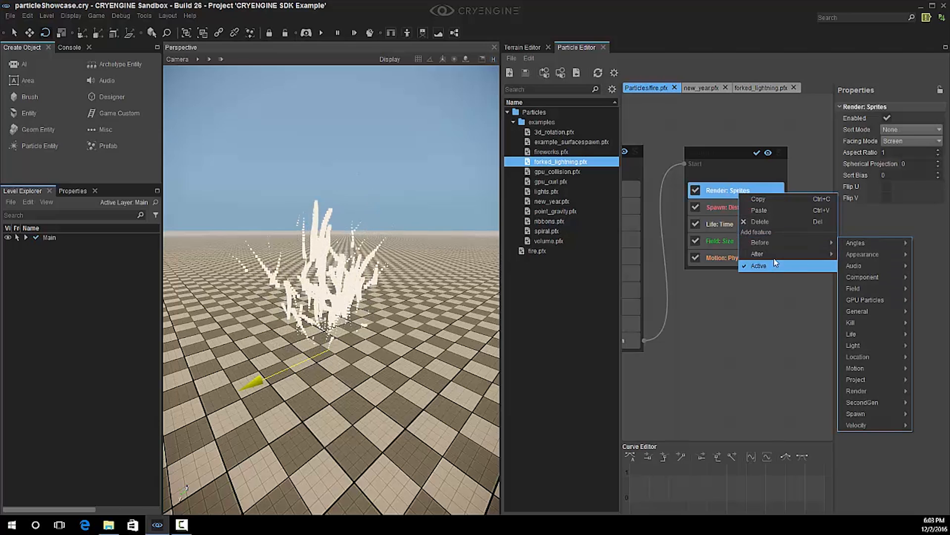
{"action": "mouse_move", "coordinate": [854, 269]}
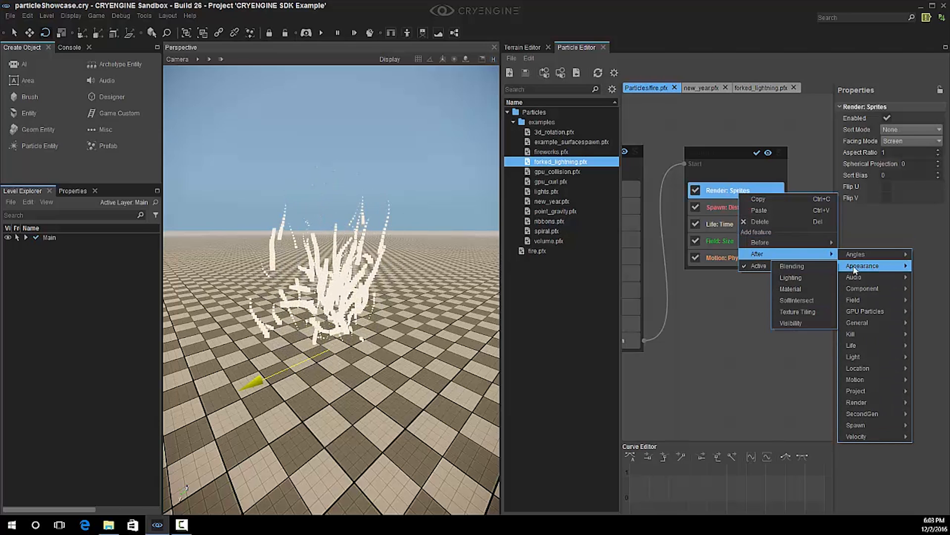
{"action": "left_click", "coordinate": [797, 277]}
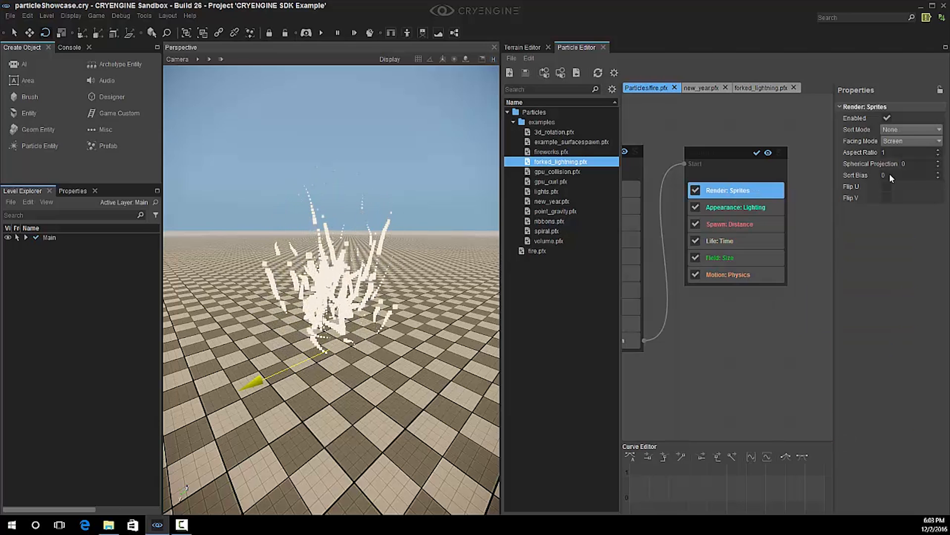
{"action": "left_click", "coordinate": [743, 207]}
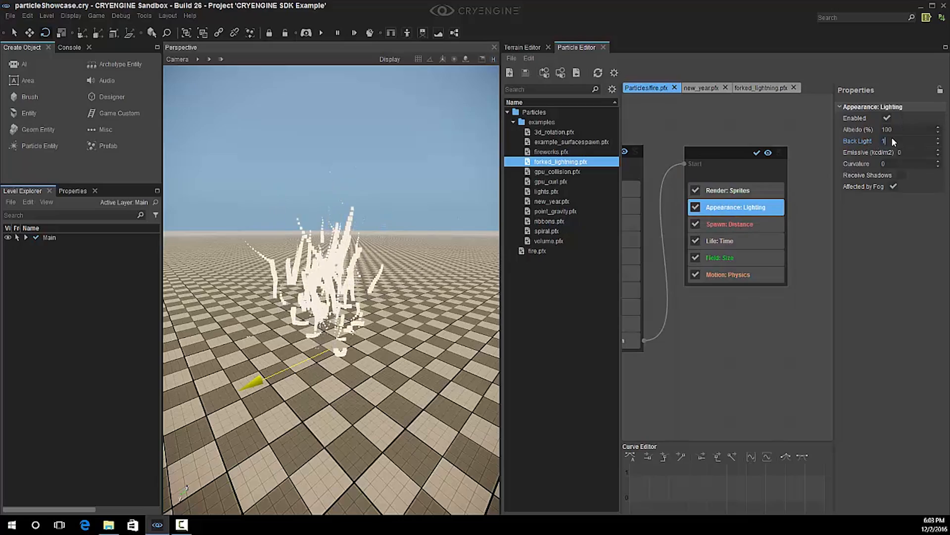
{"action": "type", "text": "1w"}
- Inspect the back-lit particle trails up close and from farther away
{"action": "right_click_drag", "start_coordinate": [331, 289], "coordinate": [371, 257]}
{"action": "right_click_drag", "start_coordinate": [480, 123], "coordinate": [444, 106]}
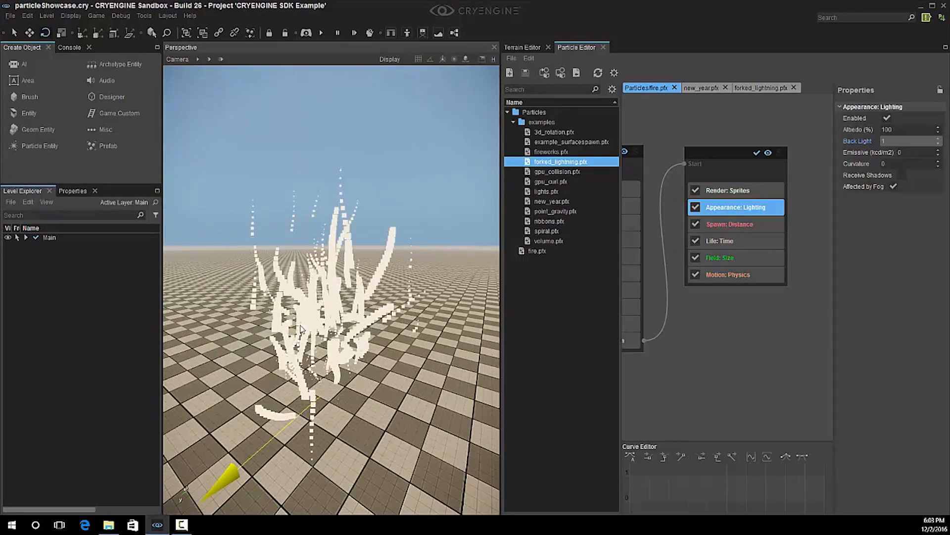
{"action": "key", "text": "s"}
{"action": "mouse_move", "coordinate": [446, 198]}
{"action": "right_mouse_down"}
{"action": "mouse_move", "coordinate": [445, 188]}
{"action": "mouse_move", "coordinate": [449, 200]}
{"action": "mouse_move", "coordinate": [440, 196]}
{"action": "right_mouse_up"}
{"action": "key", "text": "w"}
{"action": "key", "text": "s"}
{"action": "key", "text": "w"}
{"action": "key", "text": "s"}
{"action": "key", "text": "w"}
{"action": "key", "text": "w"}
{"action": "key", "text": "s"}
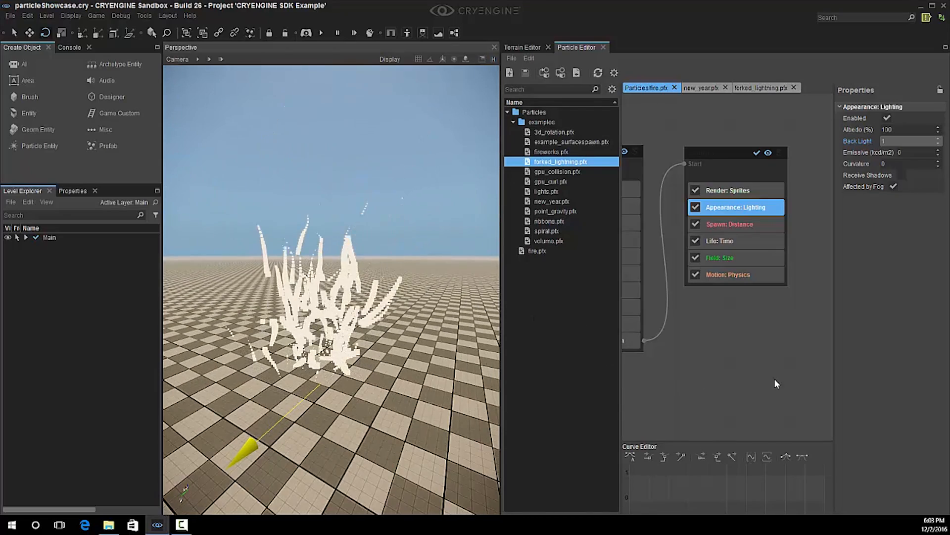
{"action": "left_click", "coordinate": [762, 364]}
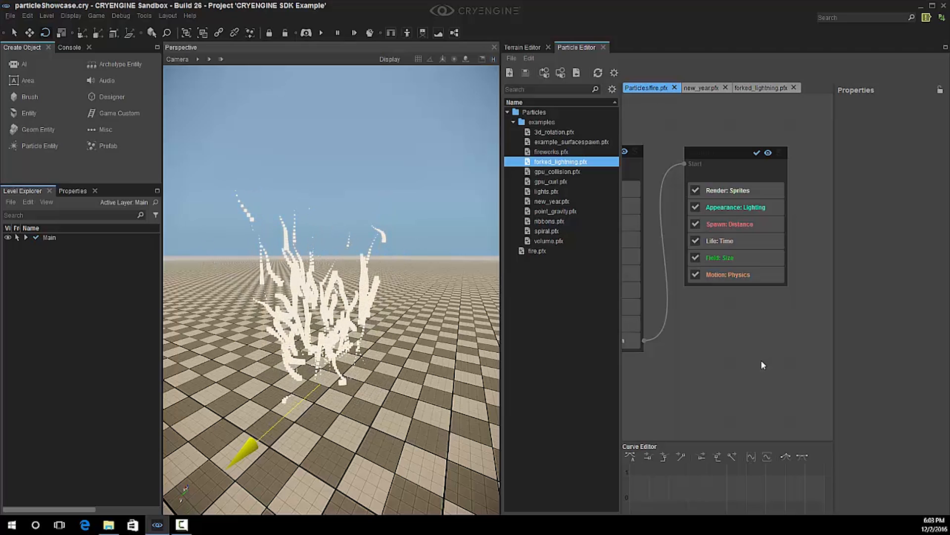
- Disable Render: Sprites in the child component and add a Render: Ribbon feature after it
{"action": "left_click", "coordinate": [697, 191]}
{"action": "right_click", "coordinate": [726, 192]}
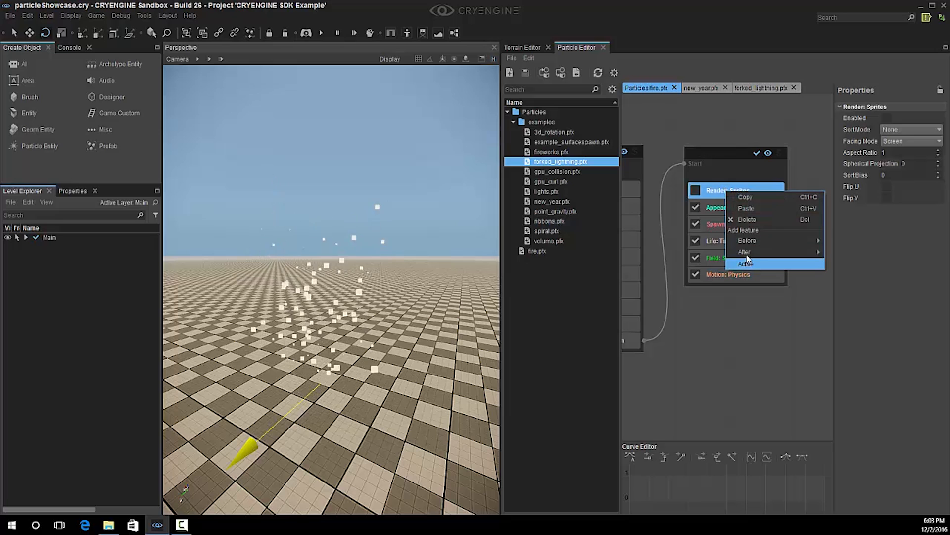
{"action": "mouse_move", "coordinate": [749, 257]}
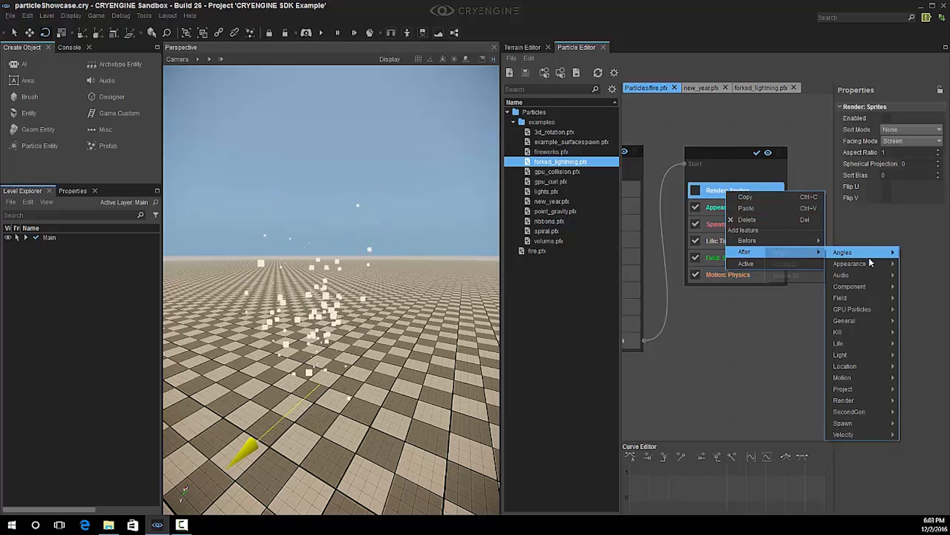
{"action": "mouse_move", "coordinate": [860, 401]}
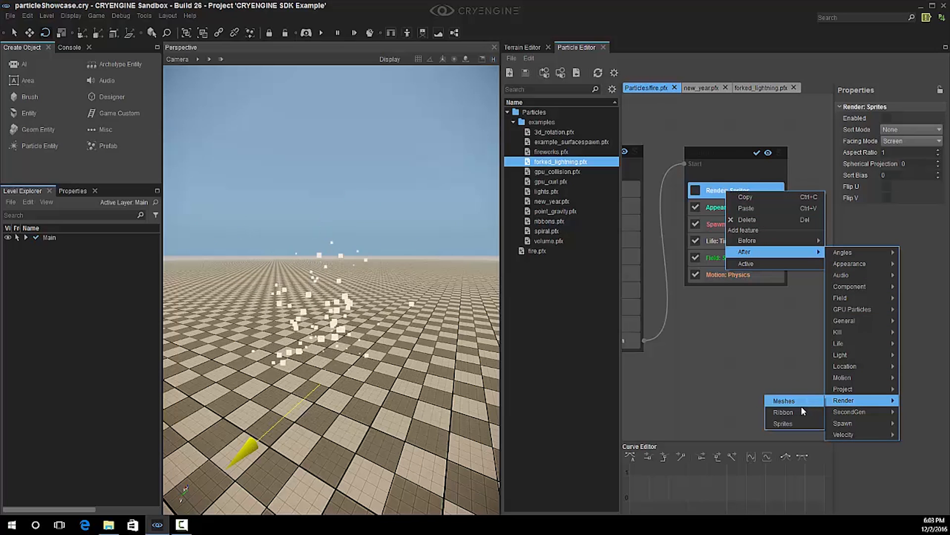
{"action": "left_click", "coordinate": [800, 413]}
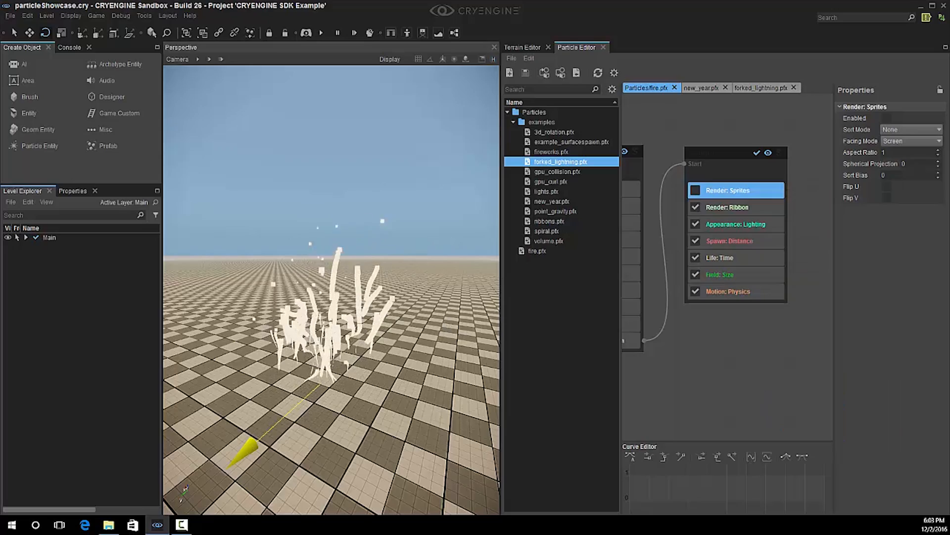
{"action": "right_click_drag", "start_coordinate": [331, 290], "coordinate": [472, 330]}
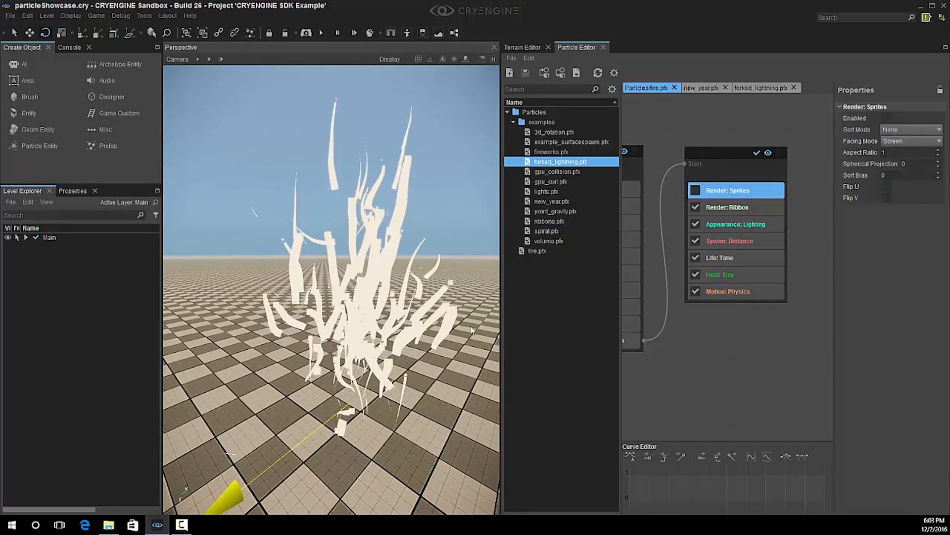
- Set the Amount of Spawn: Rate in the parent particle component to 25
{"action": "middle_click_drag", "start_coordinate": [693, 347], "coordinate": [765, 348]}
{"action": "left_click", "coordinate": [686, 222]}
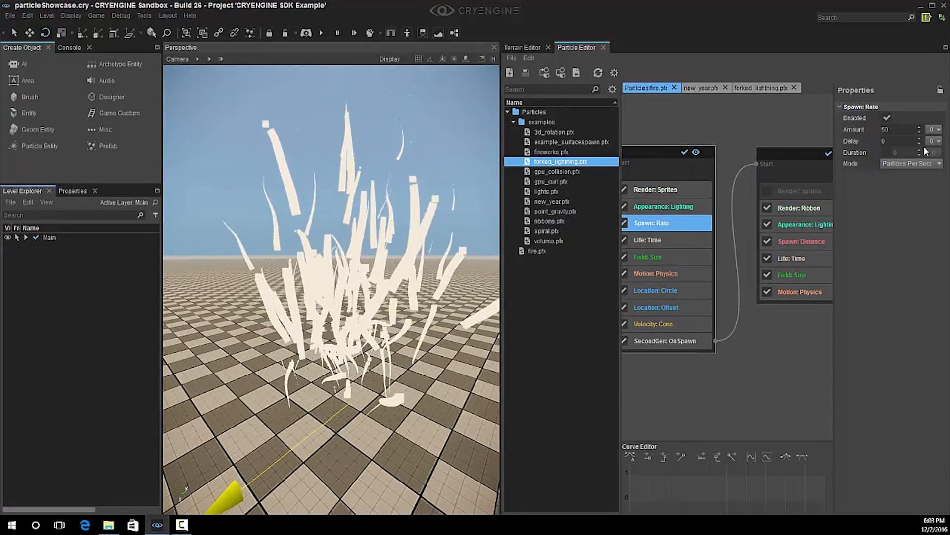
{"action": "double_click", "coordinate": [892, 130]}
{"action": "type", "text": "25"}
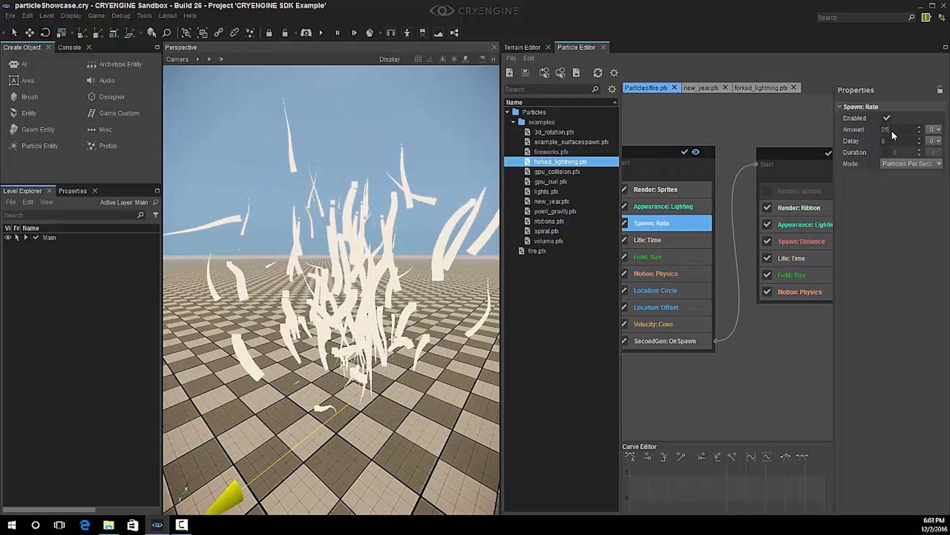
{"action": "key", "text": "Return"}
{"action": "right_click_drag", "start_coordinate": [368, 301], "coordinate": [376, 307]}
{"action": "key", "text": "s"}
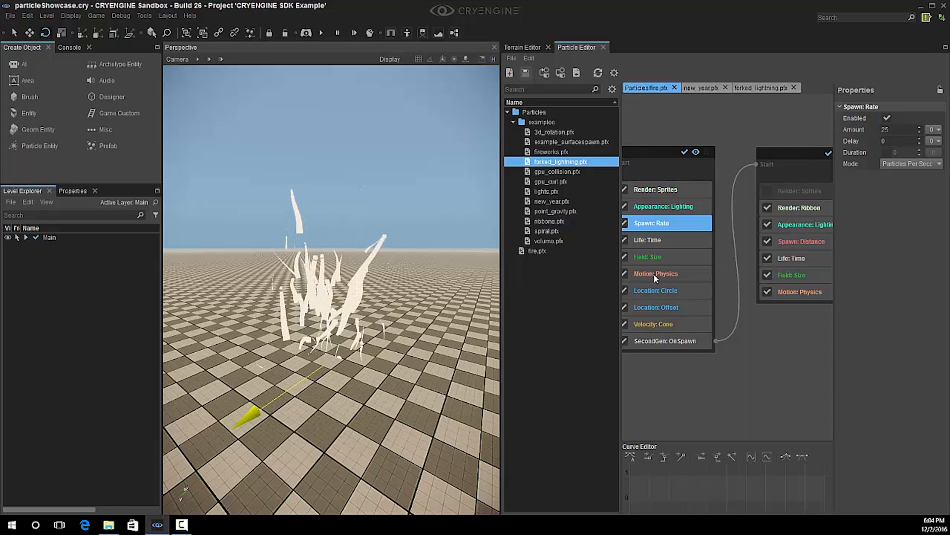
- Set the Field: Size value of the parent component to 0.02 to make the ribbons thinner
{"action": "middle_click_drag", "start_coordinate": [709, 375], "coordinate": [709, 381]}
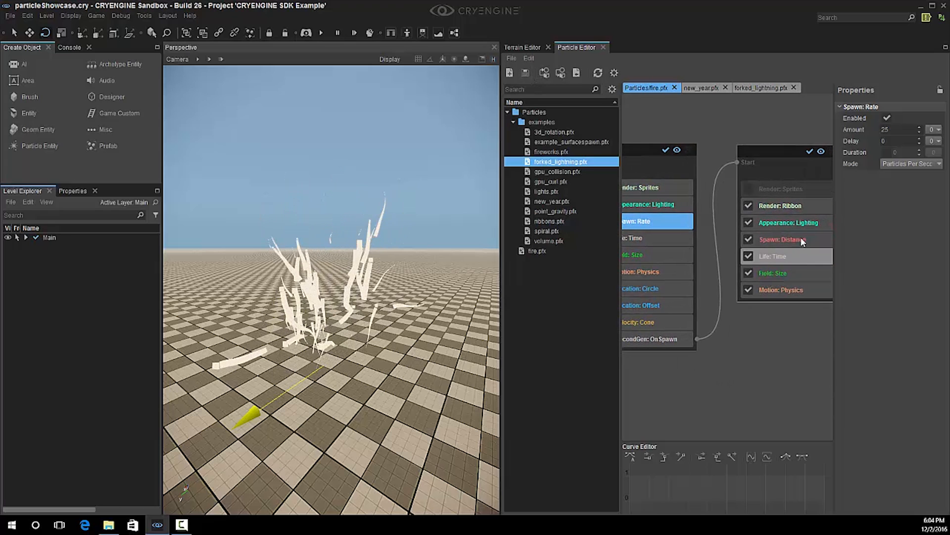
{"action": "left_click", "coordinate": [779, 272]}
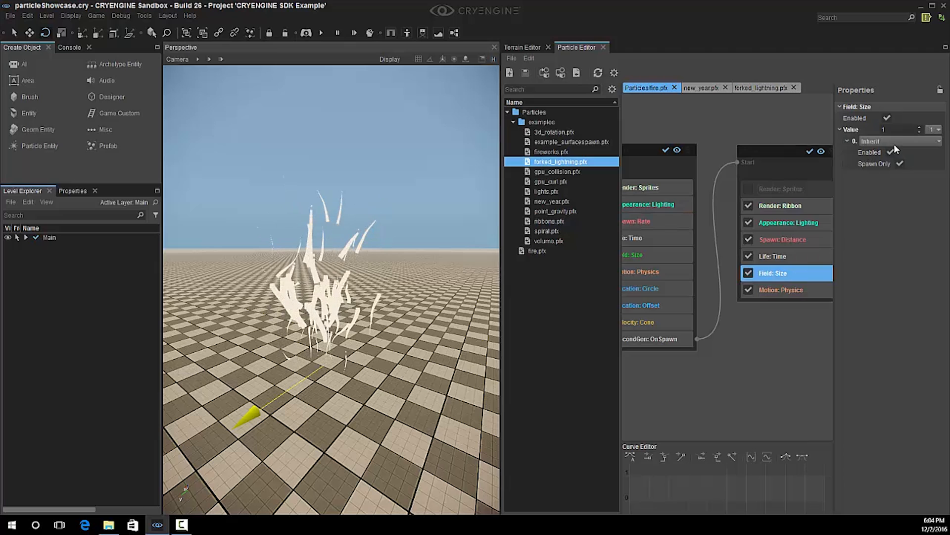
{"action": "left_click", "coordinate": [662, 414]}
{"action": "middle_click_drag", "start_coordinate": [663, 412], "coordinate": [712, 405]}
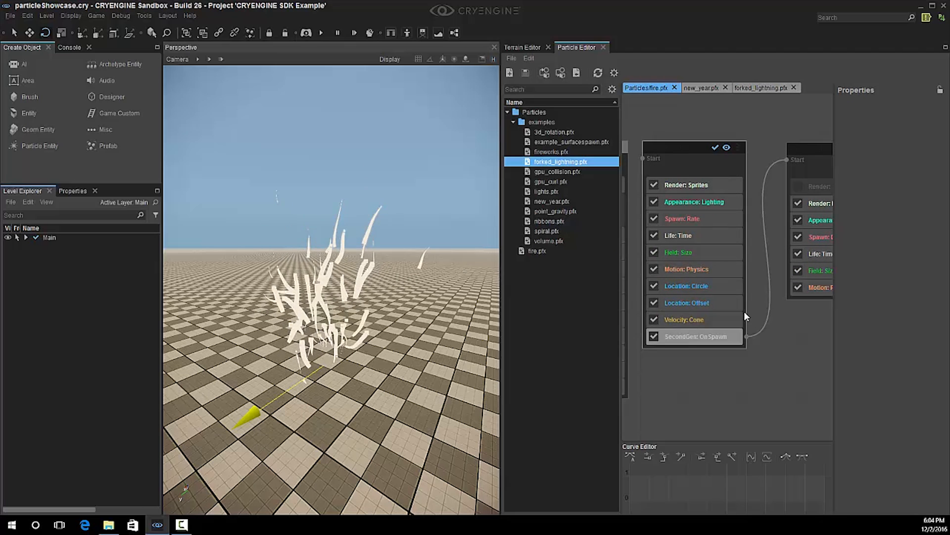
{"action": "left_click", "coordinate": [717, 252]}
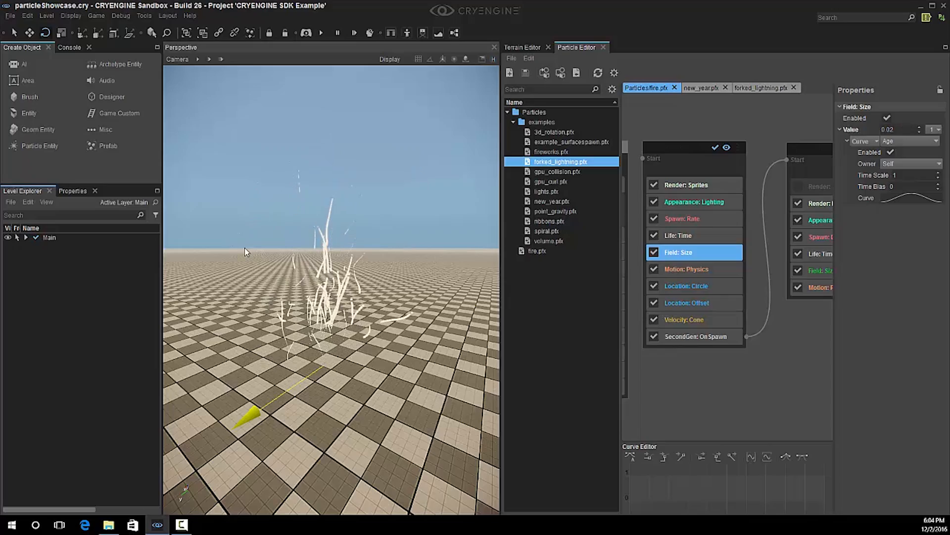
{"action": "key", "text": "a"}
{"action": "right_click_drag", "start_coordinate": [246, 252], "coordinate": [375, 246]}
{"action": "key", "text": "w"}
{"action": "key", "text": "d"}
{"action": "key", "text": "s"}
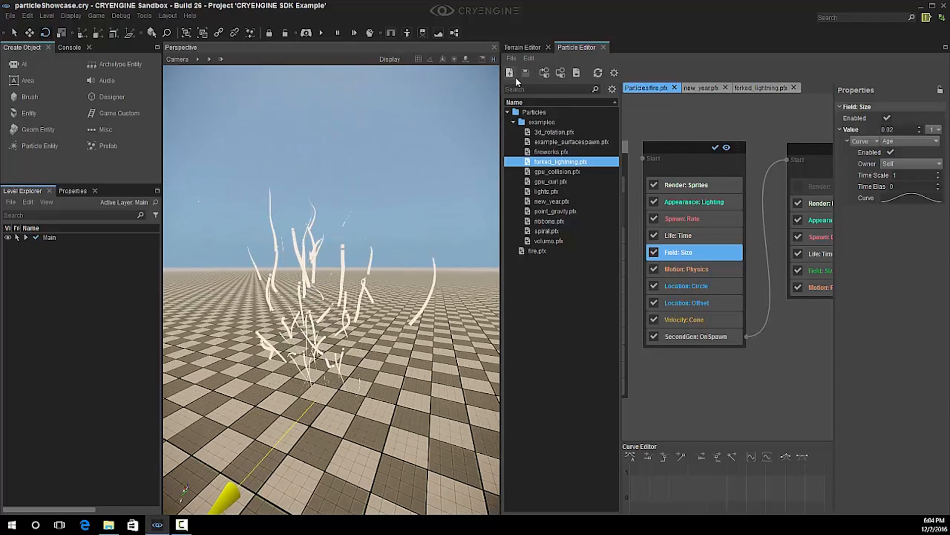
{"action": "right_click_drag", "start_coordinate": [454, 276], "coordinate": [436, 288]}
- Add a Curve modifier to the Field: Size value of the child ribbon component, below the Inherit modifier
{"action": "left_click", "coordinate": [771, 382]}
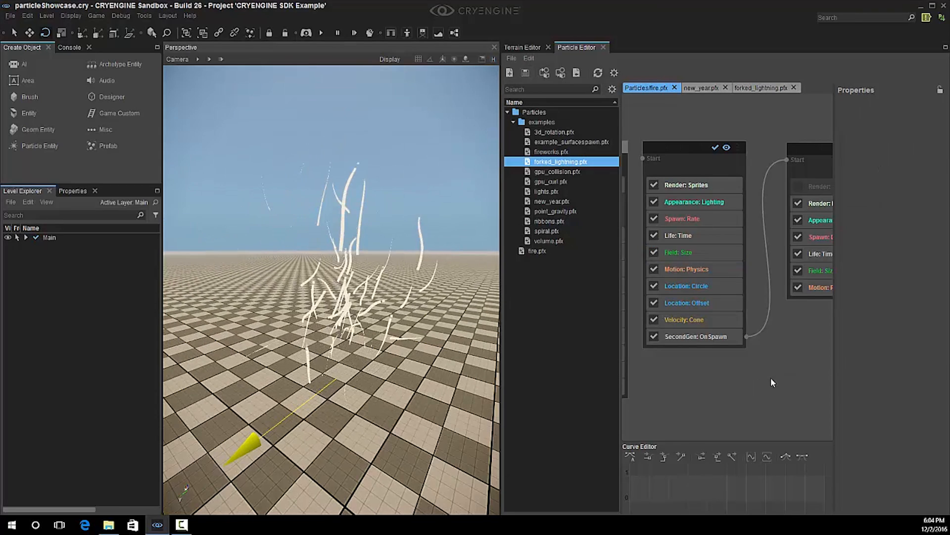
{"action": "middle_click_drag", "start_coordinate": [791, 332], "coordinate": [693, 330]}
{"action": "mouse_move", "coordinate": [421, 287]}
{"action": "right_mouse_down"}
{"action": "mouse_move", "coordinate": [406, 292]}
{"action": "mouse_move", "coordinate": [456, 274]}
{"action": "mouse_move", "coordinate": [438, 270]}
{"action": "mouse_move", "coordinate": [445, 278]}
{"action": "mouse_move", "coordinate": [430, 284]}
{"action": "mouse_move", "coordinate": [441, 265]}
{"action": "mouse_move", "coordinate": [440, 276]}
{"action": "mouse_move", "coordinate": [424, 275]}
{"action": "right_mouse_up"}
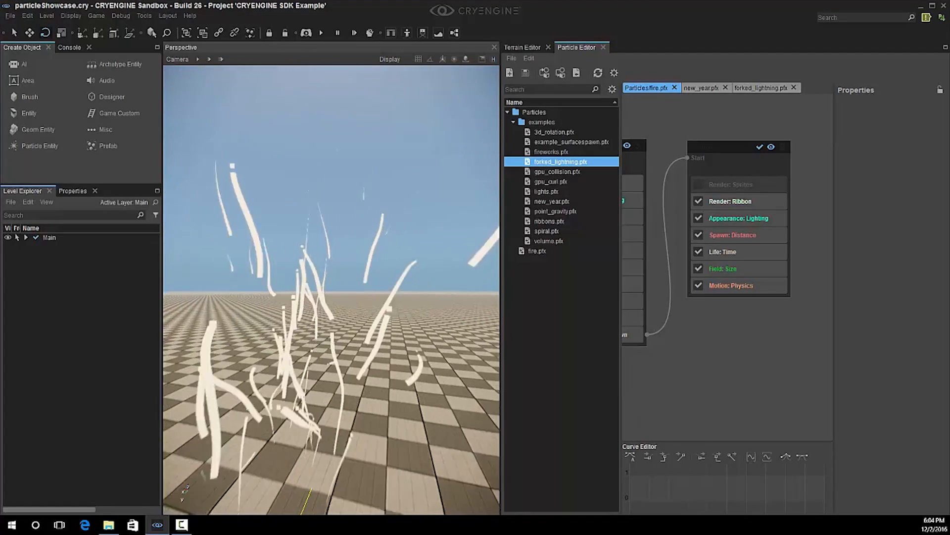
{"action": "right_click_drag", "start_coordinate": [283, 199], "coordinate": [278, 198]}
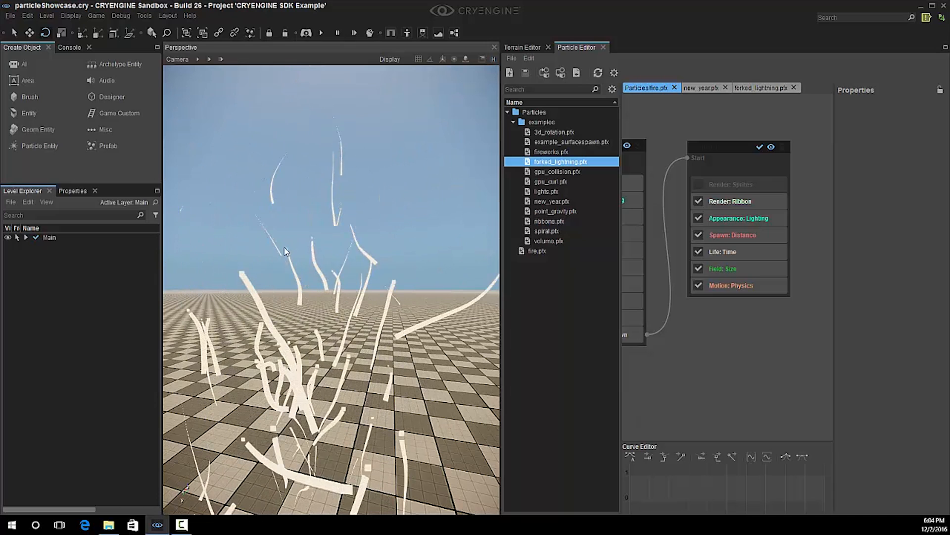
{"action": "right_click_drag", "start_coordinate": [353, 287], "coordinate": [347, 290]}
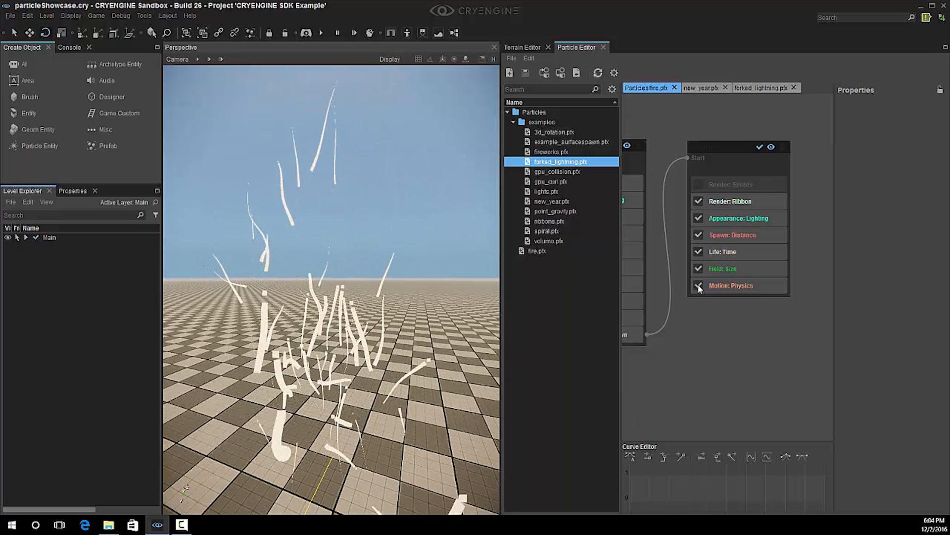
{"action": "left_click", "coordinate": [725, 269]}
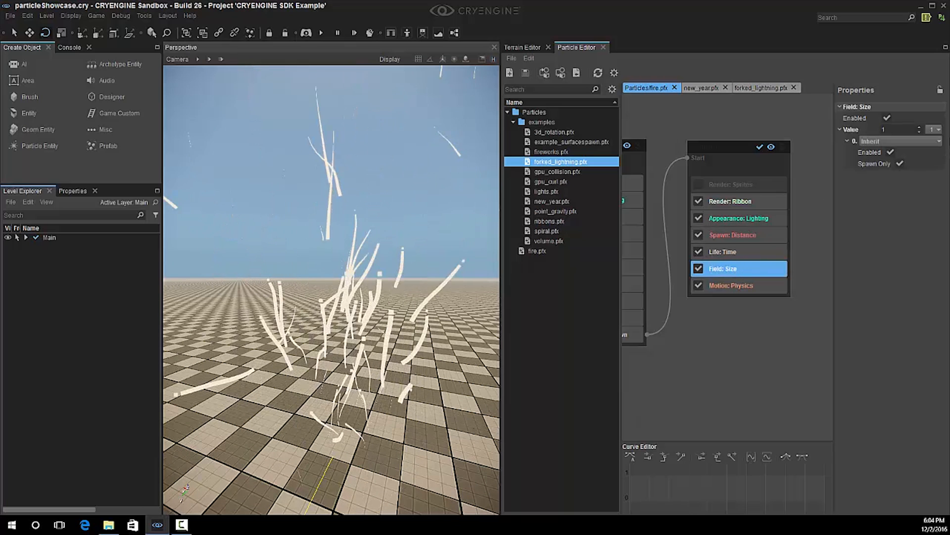
{"action": "right_click", "coordinate": [874, 136]}
{"action": "mouse_move", "coordinate": [891, 141]}
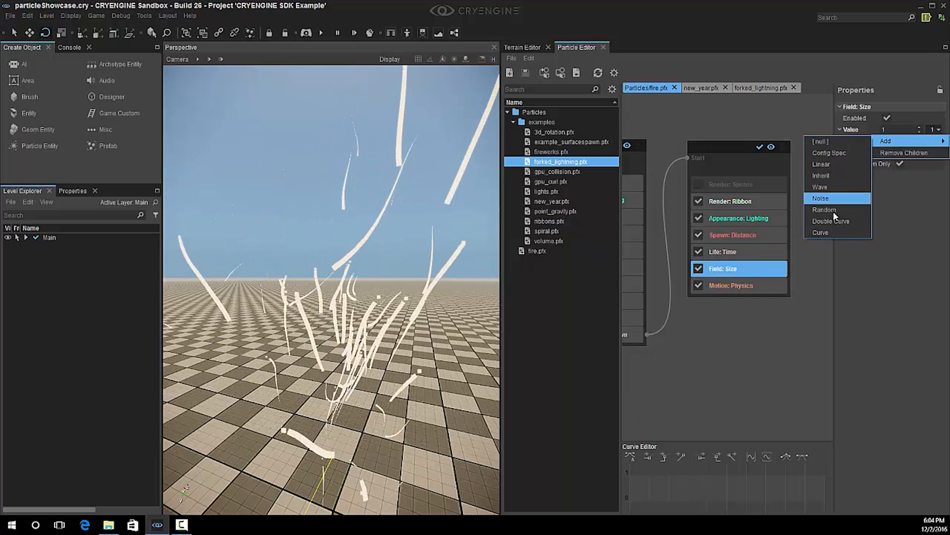
{"action": "left_click", "coordinate": [830, 231]}
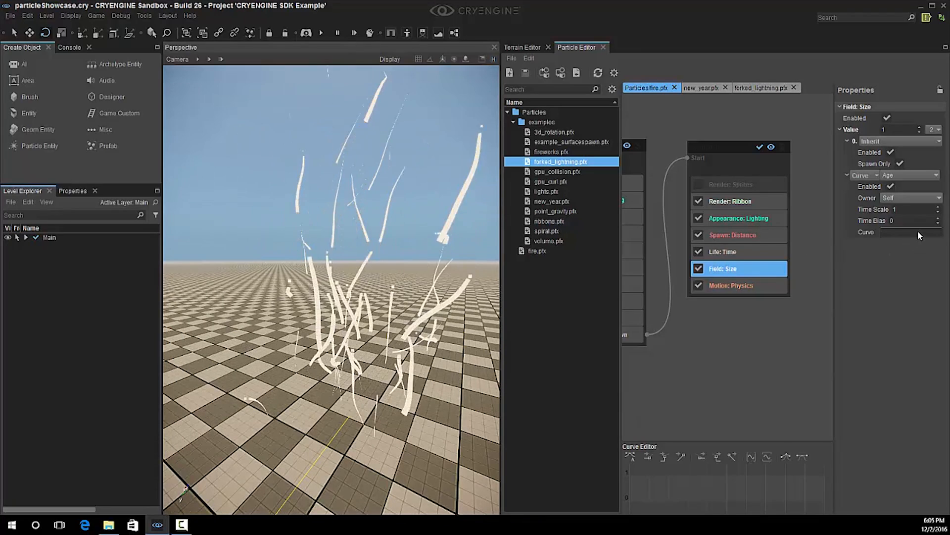
- Shape the child's size-over-age curve to rise from 0 to 1 at about 0.3 and fall to 0 at the end, and save the effect
{"action": "left_click", "coordinate": [918, 231]}
{"action": "left_click", "coordinate": [628, 476]}
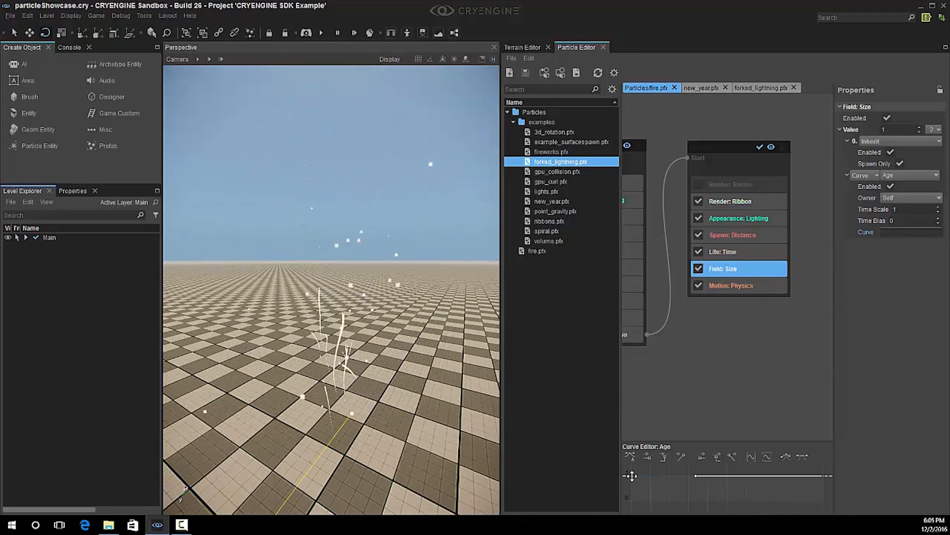
{"action": "left_click_drag", "start_coordinate": [628, 493], "coordinate": [698, 501]}
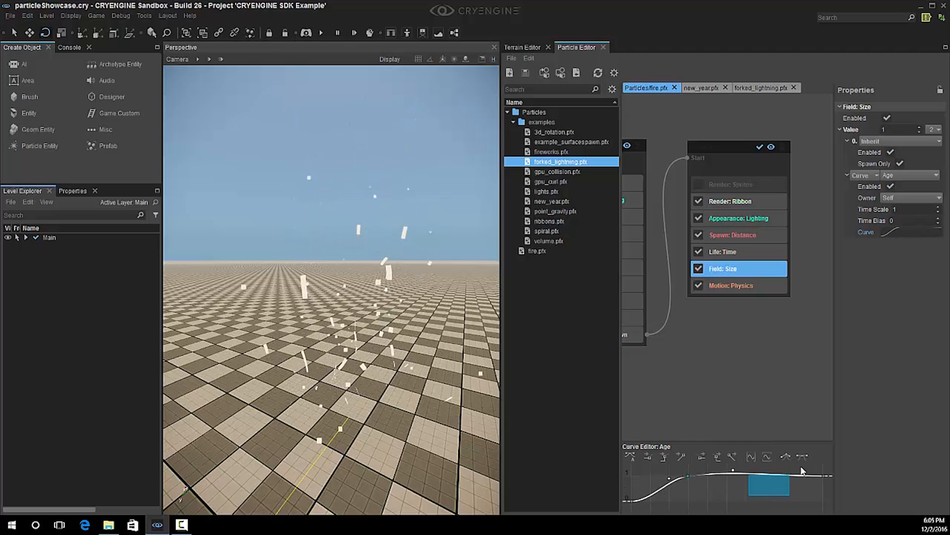
{"action": "left_click_drag", "start_coordinate": [801, 466], "coordinate": [825, 501]}
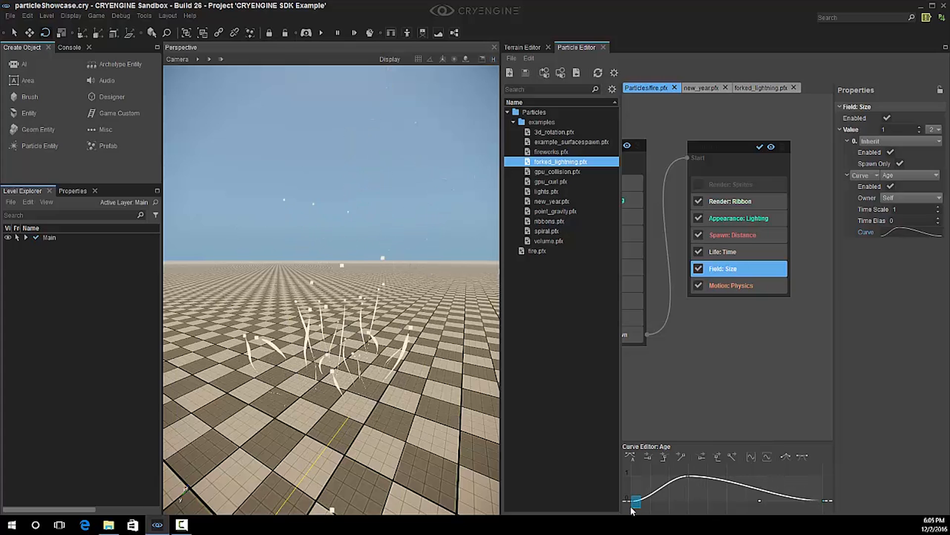
{"action": "left_click_drag", "start_coordinate": [667, 498], "coordinate": [642, 490]}
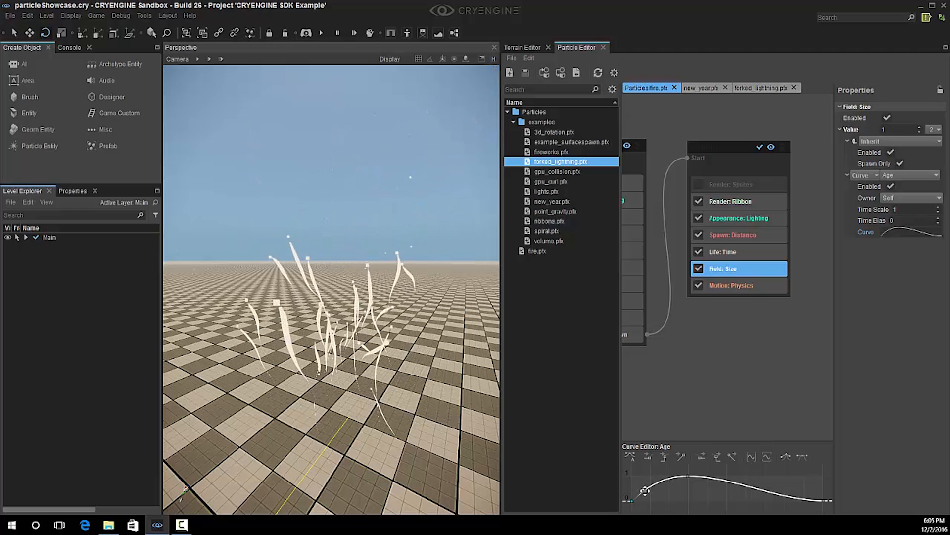
{"action": "left_click", "coordinate": [525, 72]}
- Hide the parent component so that only the ribbon trails are rendered
{"action": "right_click_drag", "start_coordinate": [456, 134], "coordinate": [483, 116]}
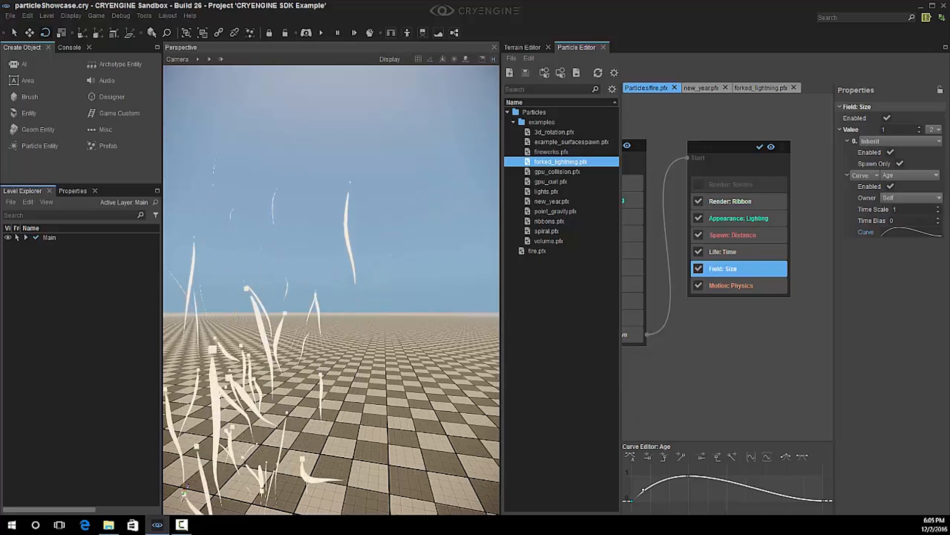
{"action": "right_click_drag", "start_coordinate": [341, 218], "coordinate": [383, 237]}
{"action": "key", "text": "w"}
{"action": "key", "text": "s"}
{"action": "key", "text": "s"}
{"action": "key", "text": "w"}
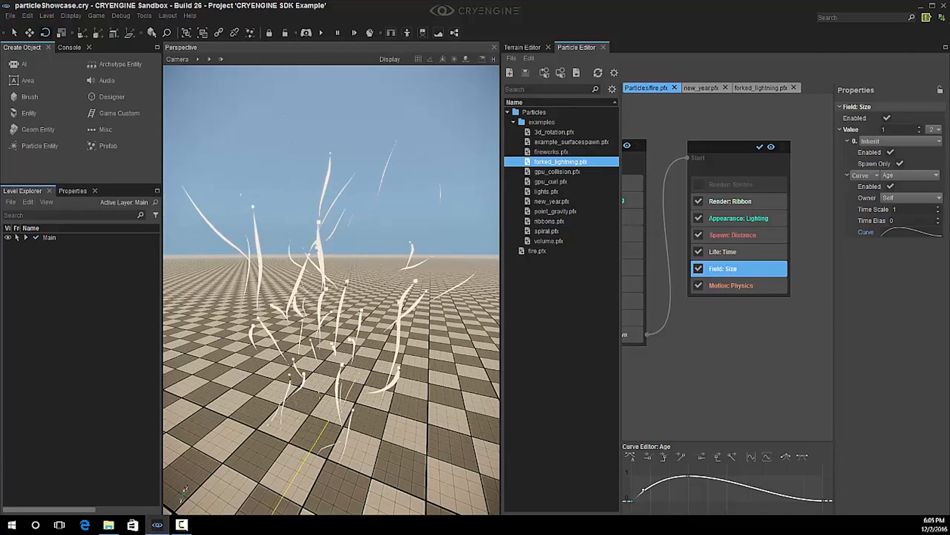
{"action": "right_click_drag", "start_coordinate": [653, 380], "coordinate": [713, 388]}
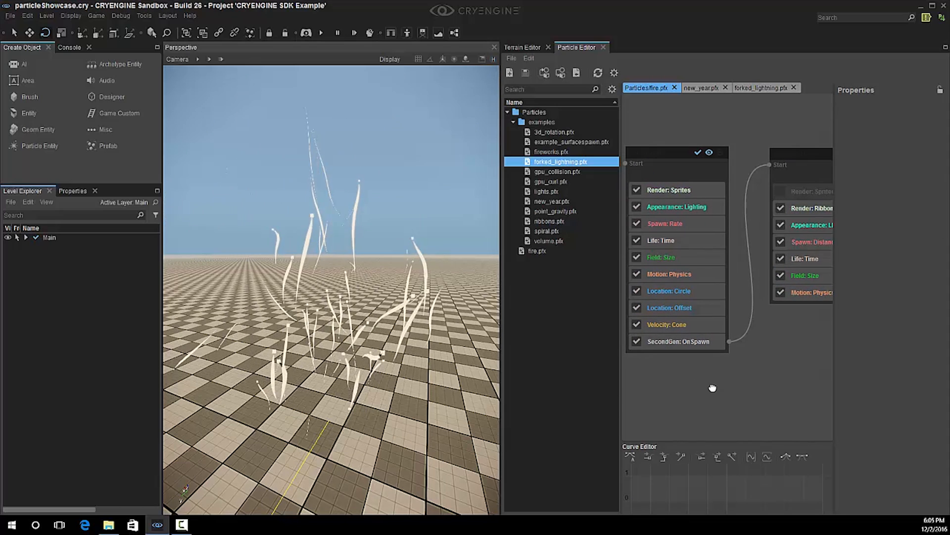
{"action": "left_click", "coordinate": [709, 152]}
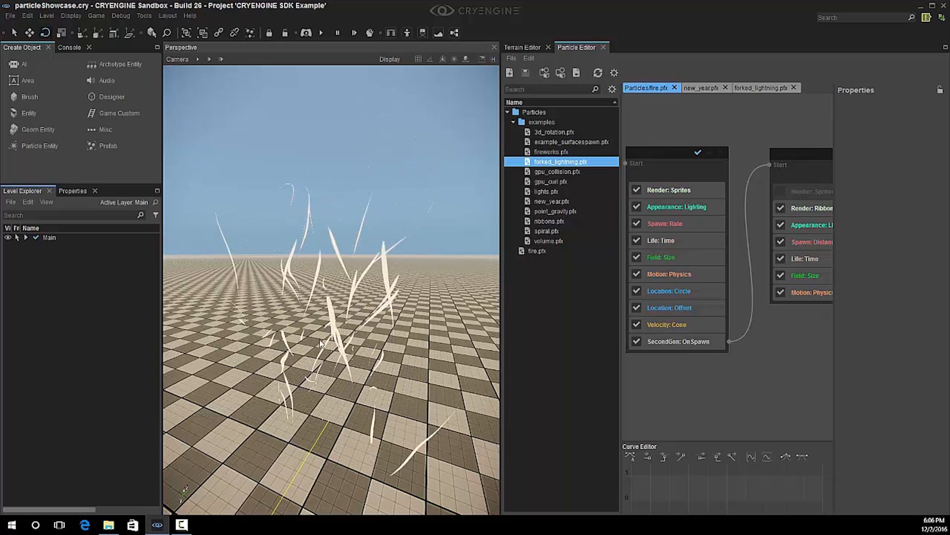
- Examine the ribbon trails without their parent particles from several angles and distances
{"action": "right_click_drag", "start_coordinate": [318, 387], "coordinate": [268, 405]}
{"action": "key", "text": "d"}
{"action": "key", "text": "s"}
{"action": "key", "text": "d"}
{"action": "key", "text": "a"}
{"action": "key", "text": "w"}
{"action": "key", "text": "d"}
{"action": "key", "text": "a"}
{"action": "key", "text": "w"}
{"action": "key", "text": "s"}
{"action": "key", "text": "a"}
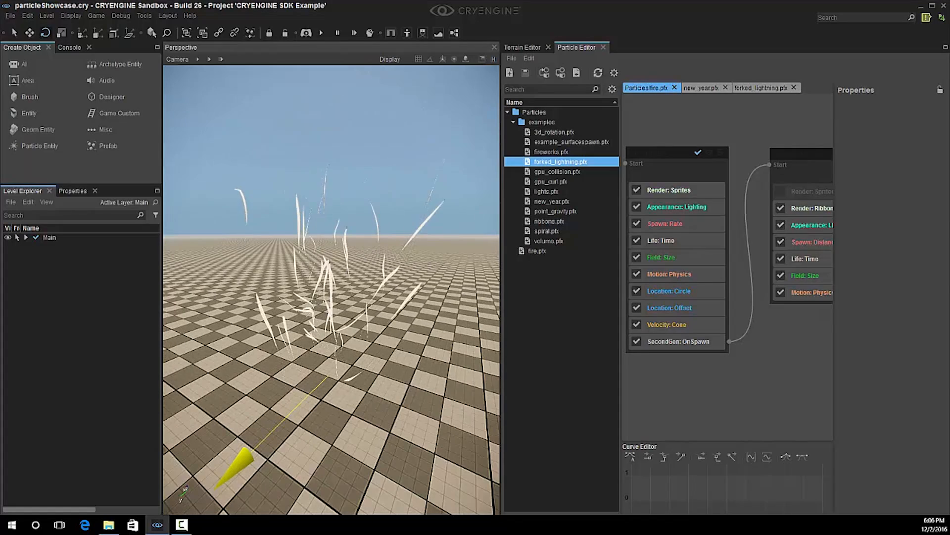
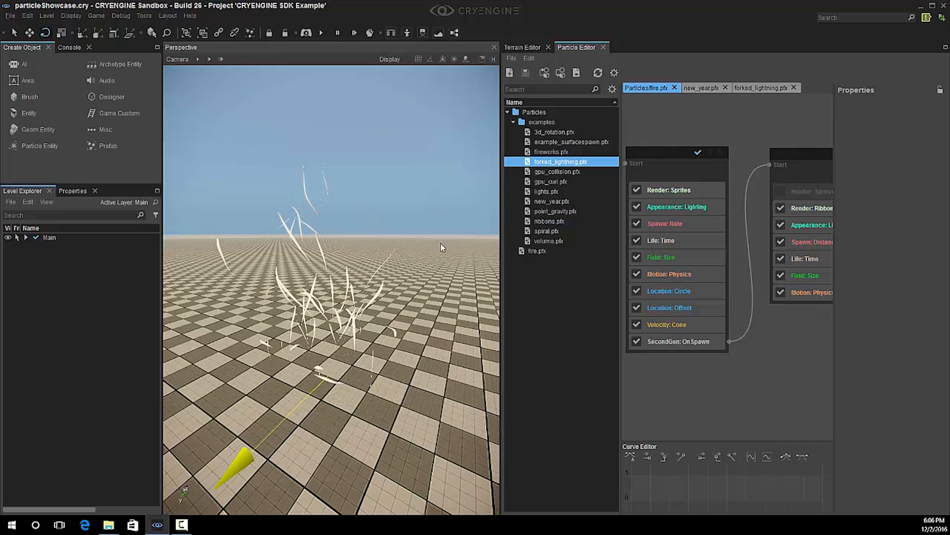
{"action": "right_click", "coordinate": [745, 410]}
{"action": "left_click", "coordinate": [691, 427]}
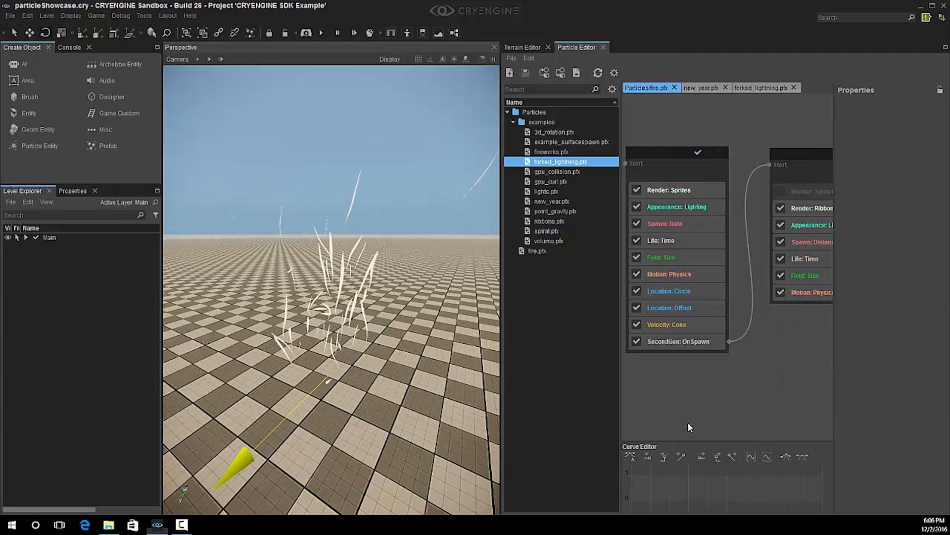
{"action": "right_click_drag", "start_coordinate": [431, 323], "coordinate": [445, 339]}
{"action": "key", "text": "w"}
{"action": "key", "text": "w"}
{"action": "key", "text": "s"}
{"action": "key", "text": "a"}
- Add a Field: PixelSize feature after Field: Size in the child ribbon component
{"action": "middle_click_drag", "start_coordinate": [742, 370], "coordinate": [617, 372]}
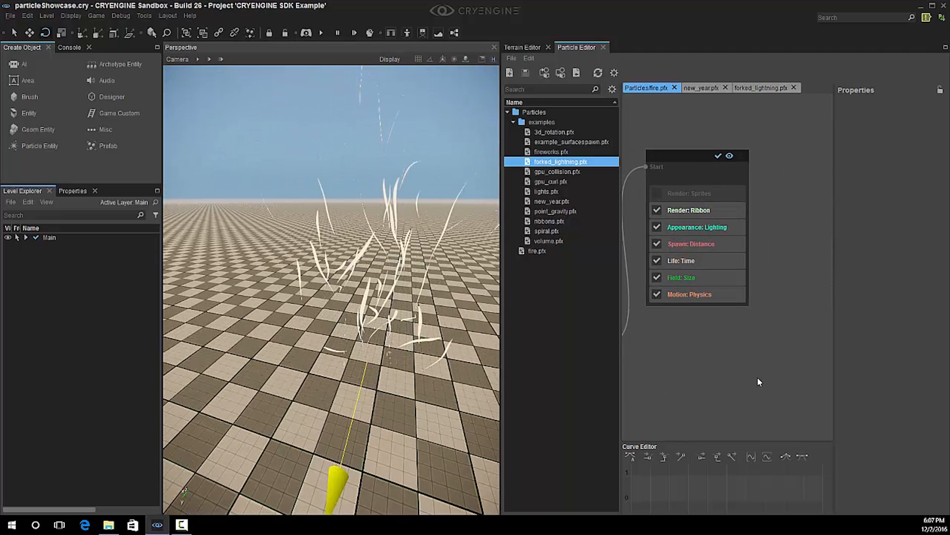
{"action": "left_click", "coordinate": [700, 272]}
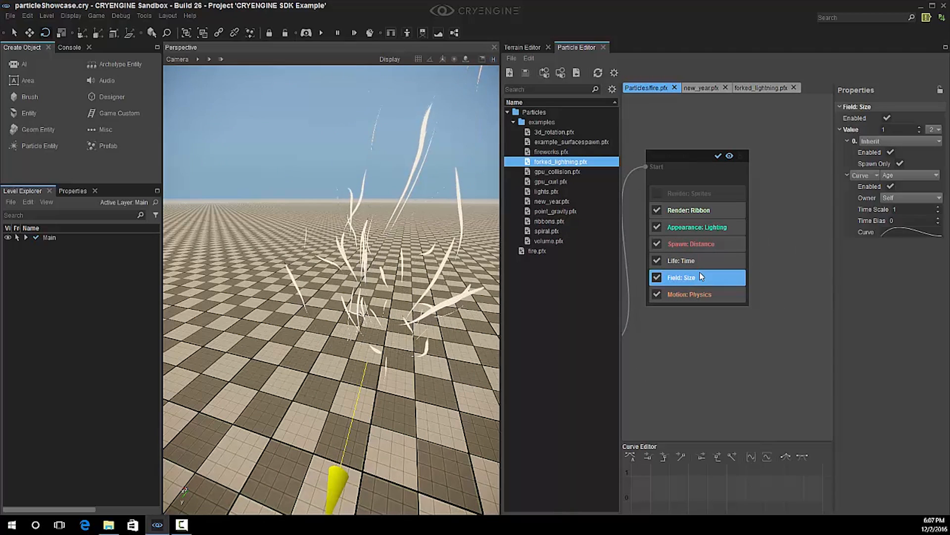
{"action": "right_click", "coordinate": [700, 273]}
{"action": "mouse_move", "coordinate": [754, 334]}
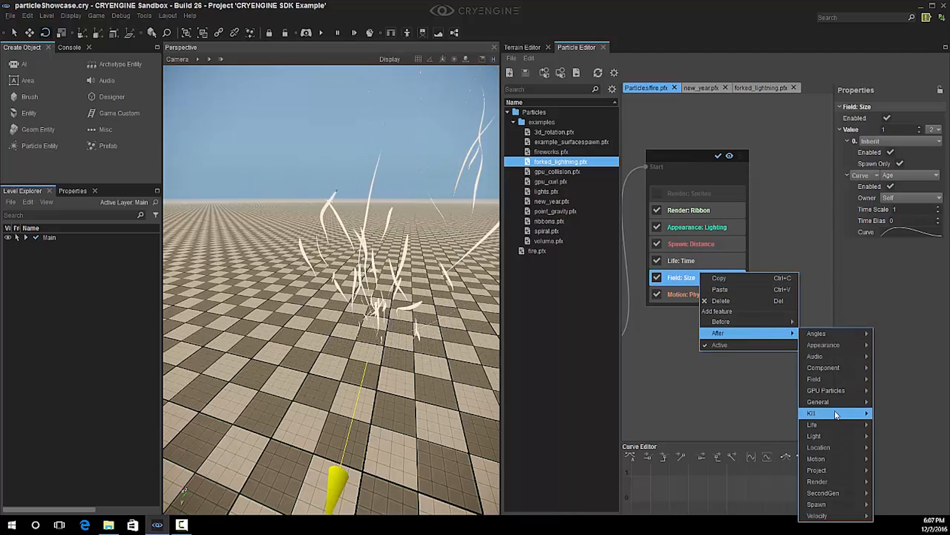
{"action": "mouse_move", "coordinate": [829, 446]}
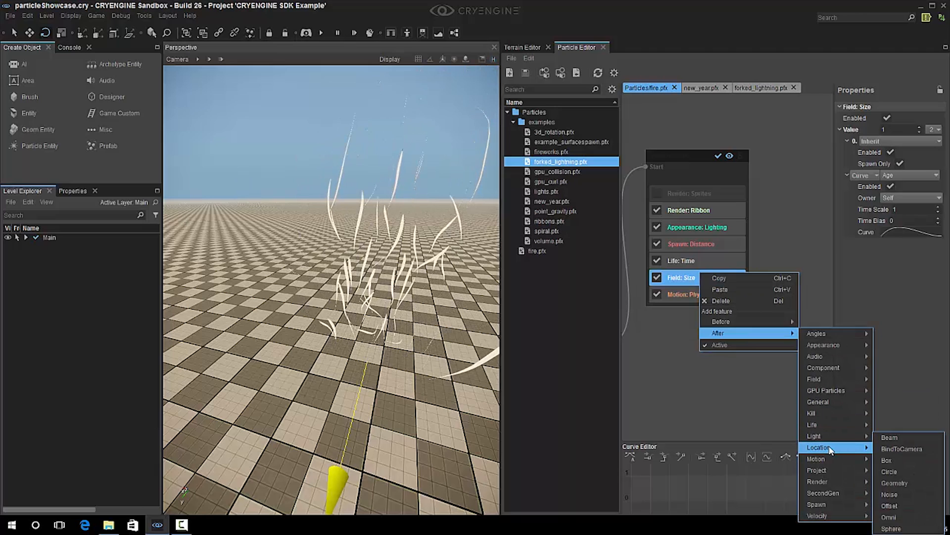
{"action": "mouse_move", "coordinate": [828, 380]}
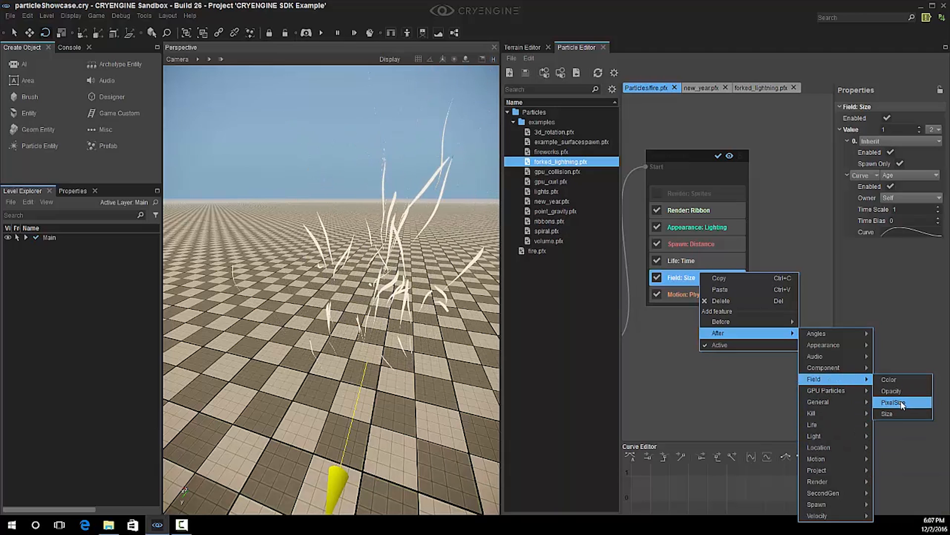
{"action": "left_click", "coordinate": [902, 402]}
{"action": "left_click", "coordinate": [708, 295]}
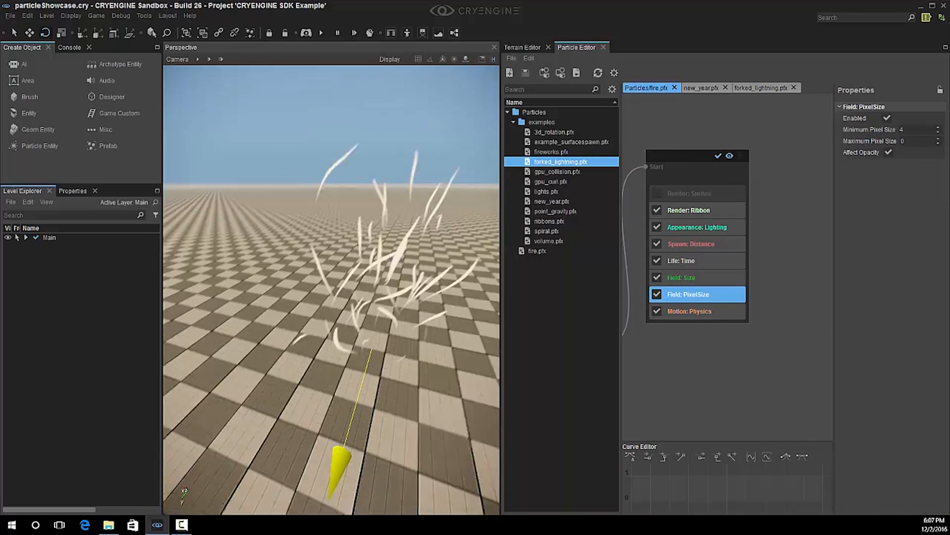
- Set the Minimum Pixel Size of the ribbon component's Field: PixelSize feature to 2
{"action": "right_click_drag", "start_coordinate": [332, 290], "coordinate": [326, 267]}
{"action": "key", "text": "w"}
{"action": "key", "text": "s"}
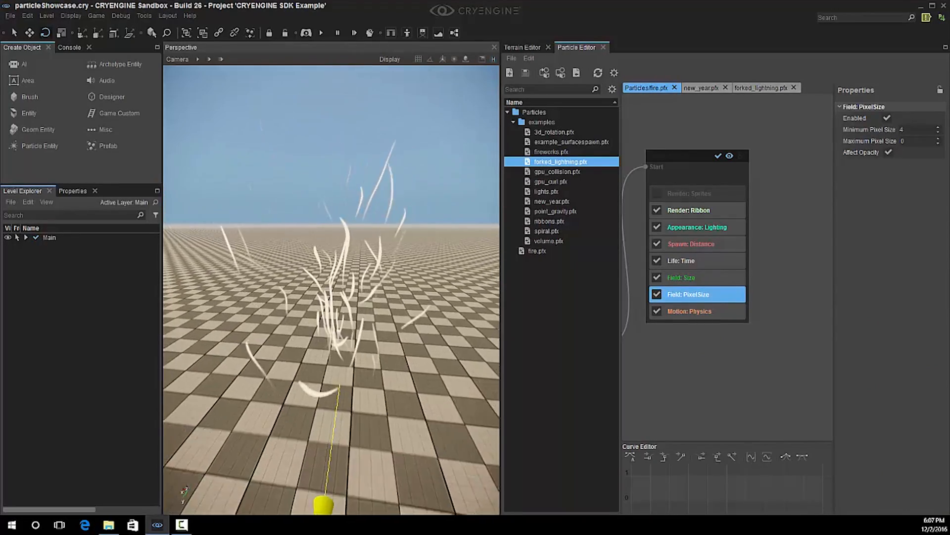
{"action": "key", "text": "w"}
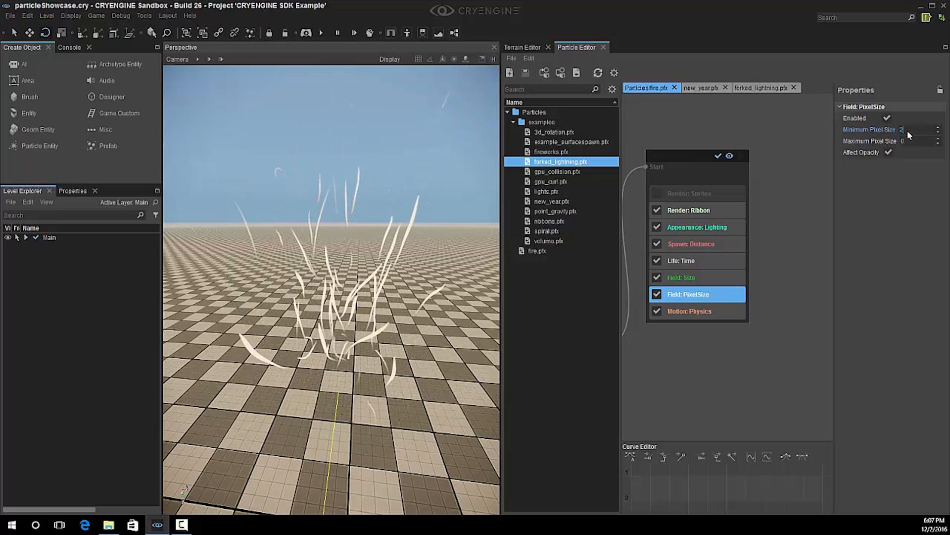
{"action": "right_click_drag", "start_coordinate": [406, 390], "coordinate": [346, 395]}
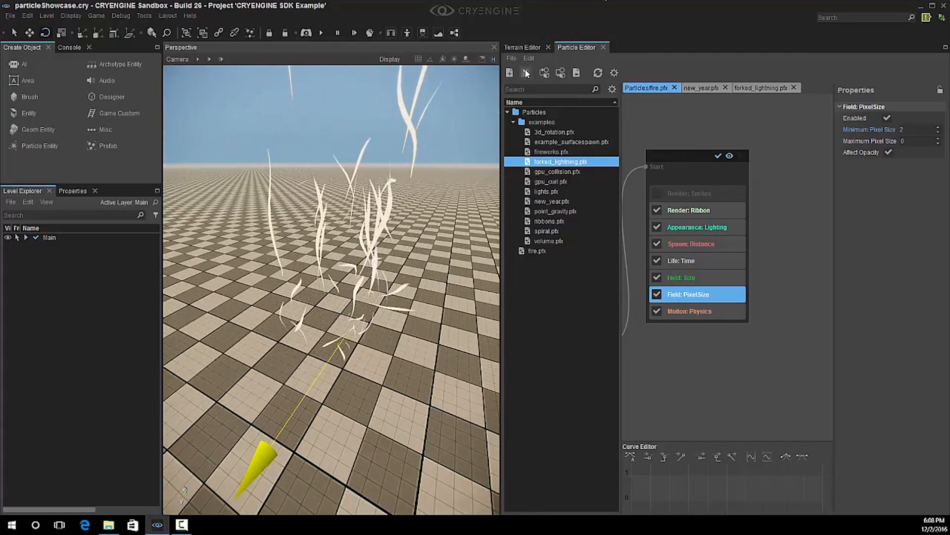
- Examine the ribbon trails from several angles and distances to check the effect of the minimum pixel size
{"action": "right_click_drag", "start_coordinate": [257, 326], "coordinate": [307, 312]}
{"action": "key", "text": "s"}
{"action": "key", "text": "w"}
{"action": "key", "text": "s"}
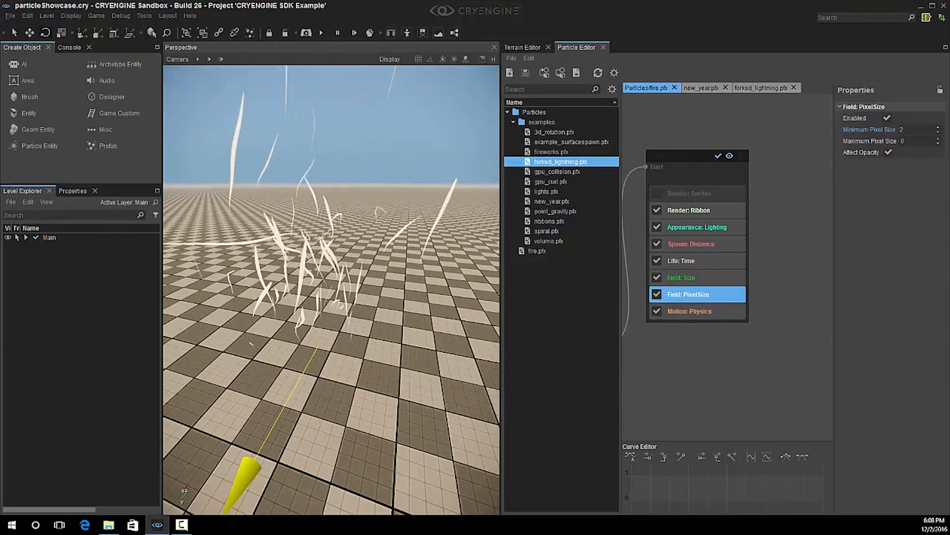
{"action": "mouse_move", "coordinate": [307, 312]}
{"action": "right_mouse_down"}
{"action": "mouse_move", "coordinate": [307, 292]}
{"action": "mouse_move", "coordinate": [305, 311]}
{"action": "mouse_move", "coordinate": [289, 309]}
{"action": "mouse_move", "coordinate": [323, 310]}
{"action": "mouse_move", "coordinate": [299, 309]}
{"action": "right_mouse_up"}
{"action": "key", "text": "w"}
{"action": "key", "text": "d"}
{"action": "key", "text": "a"}
{"action": "key", "text": "d"}
{"action": "key", "text": "d"}
{"action": "mouse_move", "coordinate": [243, 284]}
{"action": "right_mouse_down"}
{"action": "mouse_move", "coordinate": [230, 284]}
{"action": "mouse_move", "coordinate": [243, 284]}
{"action": "right_mouse_up"}
{"action": "key", "text": "a"}
{"action": "left_click", "coordinate": [688, 397]}
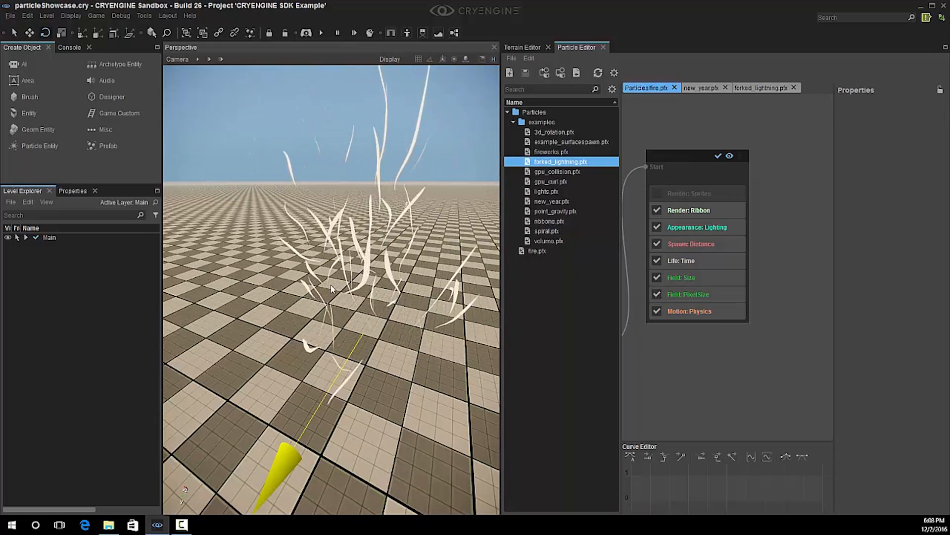
{"action": "key", "text": "d"}
{"action": "right_click_drag", "start_coordinate": [317, 302], "coordinate": [296, 307]}
{"action": "key", "text": "s"}
{"action": "key", "text": "d"}
{"action": "key", "text": "w"}
{"action": "key", "text": "s"}
- Add a Field: Color feature after Field: PixelSize in the child ribbon component
{"action": "right_click", "coordinate": [708, 294]}
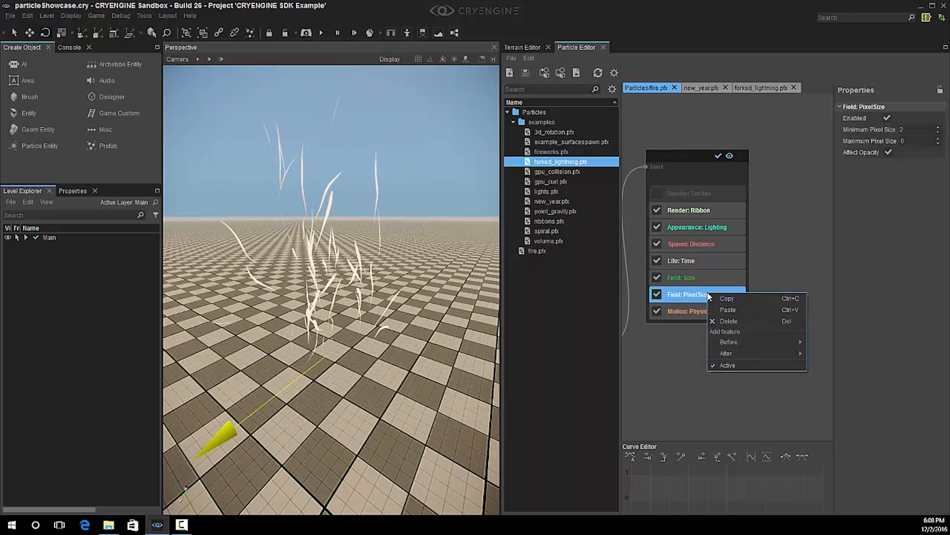
{"action": "mouse_move", "coordinate": [734, 352]}
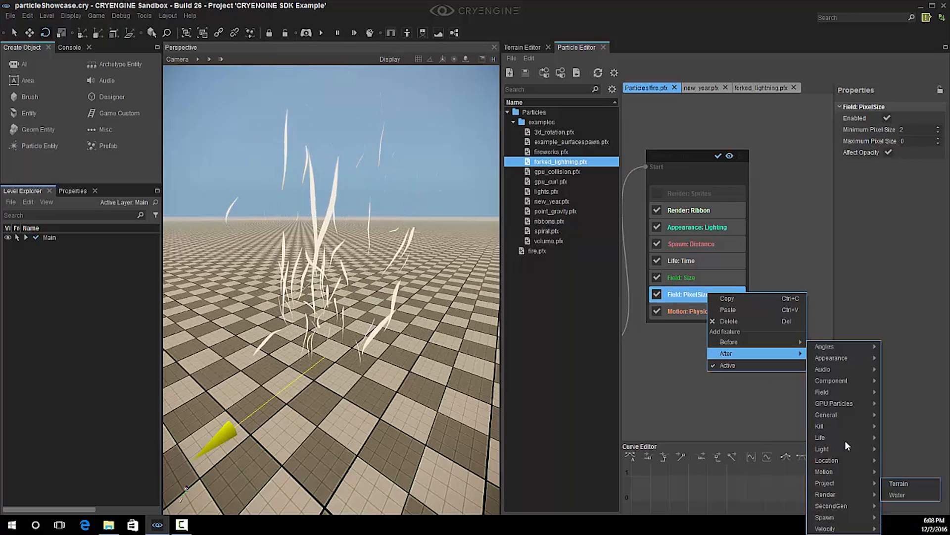
{"action": "mouse_move", "coordinate": [847, 426]}
{"action": "mouse_move", "coordinate": [823, 391]}
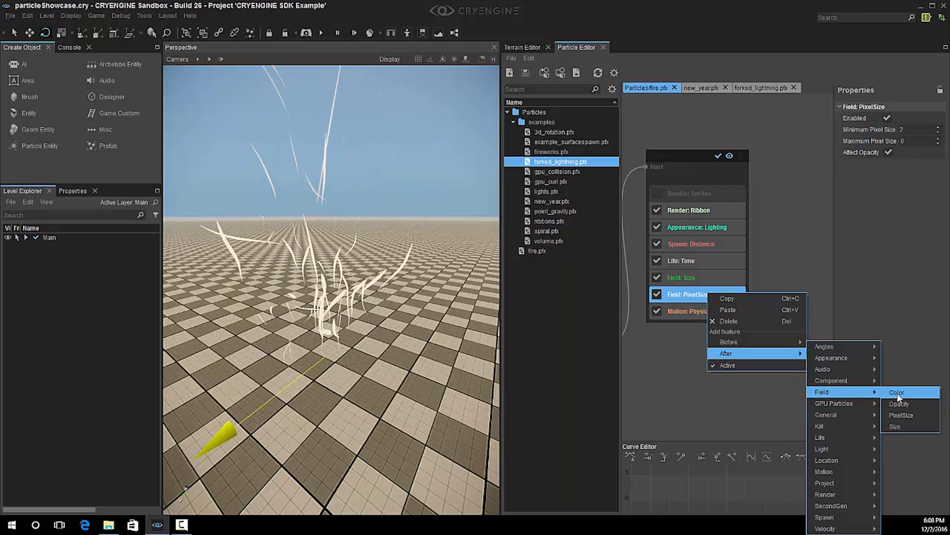
{"action": "left_click", "coordinate": [895, 390]}
{"action": "left_click", "coordinate": [695, 310]}
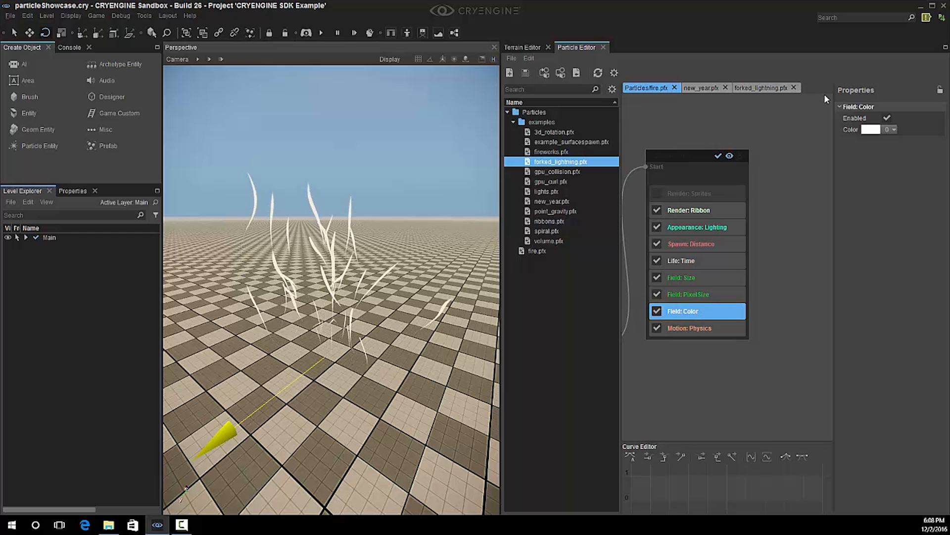
- Set the ribbon component's Field: Color to light yellow (#ffff7f)
{"action": "left_click", "coordinate": [871, 129]}
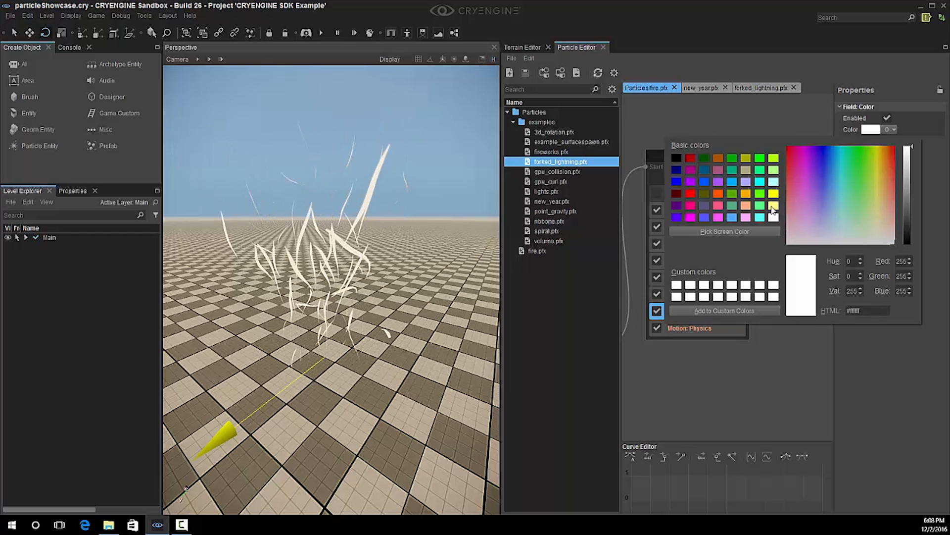
{"action": "left_click", "coordinate": [772, 206]}
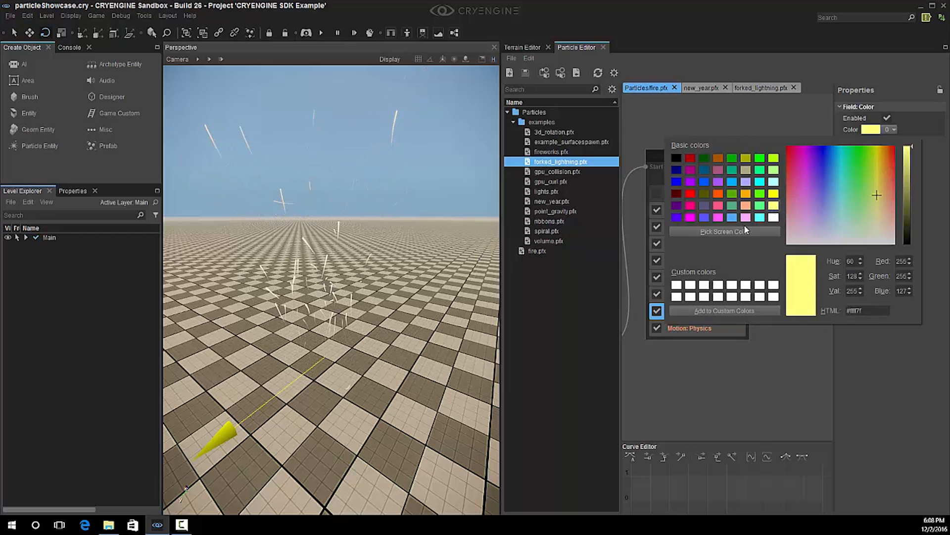
{"action": "left_click", "coordinate": [778, 361]}
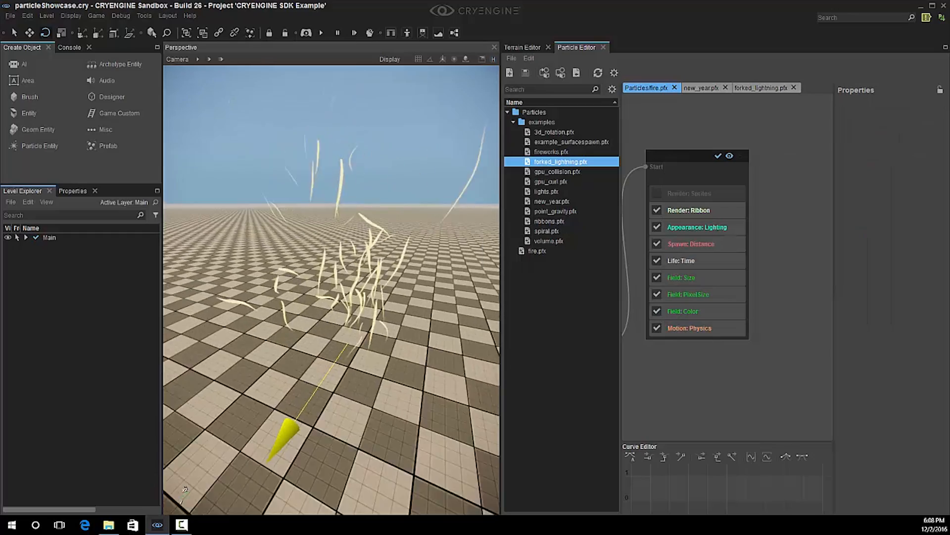
{"action": "right_click_drag", "start_coordinate": [331, 297], "coordinate": [275, 306]}
- Add a Color Curve modifier to the ribbon component's Field: Color and open its curve in an enlarged curve editor
{"action": "left_click", "coordinate": [705, 312]}
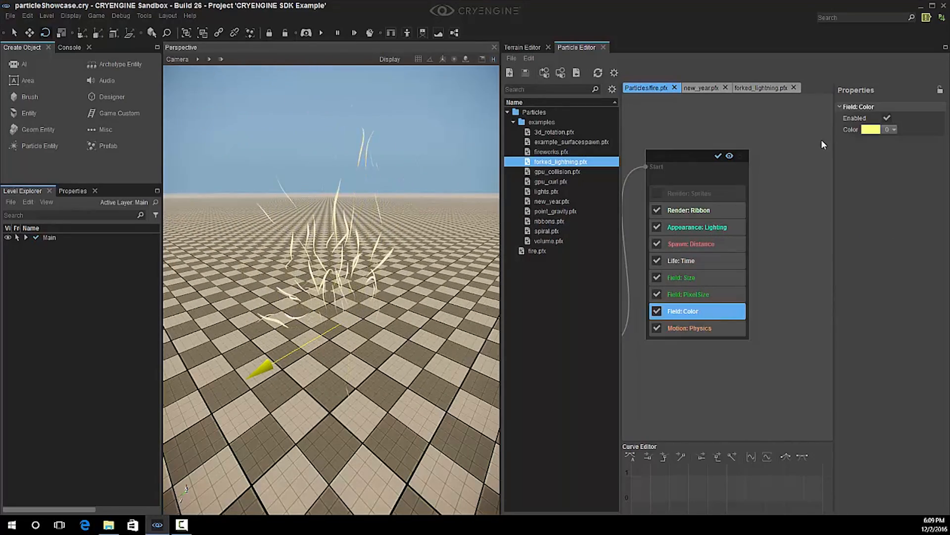
{"action": "right_click", "coordinate": [886, 129]}
{"action": "mouse_move", "coordinate": [883, 144]}
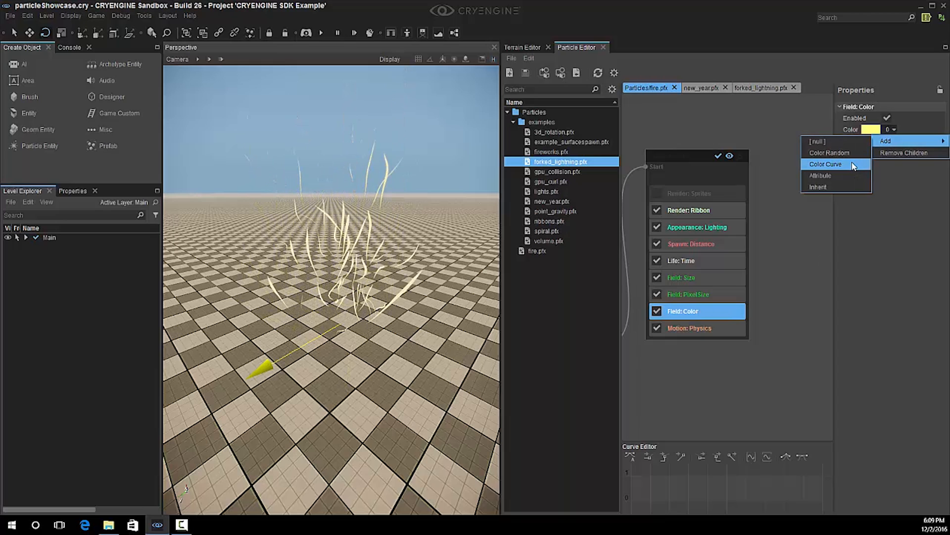
{"action": "left_click", "coordinate": [825, 164]}
{"action": "left_click", "coordinate": [903, 202]}
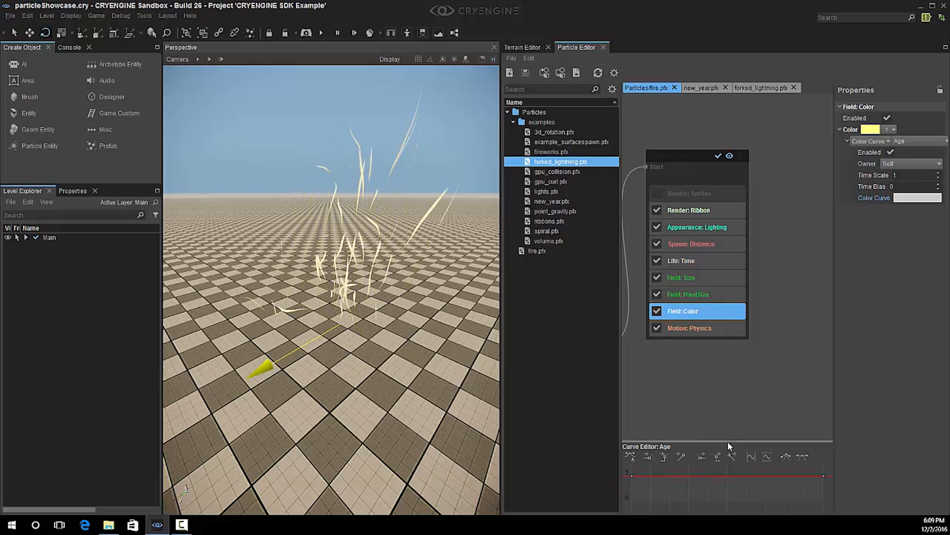
{"action": "left_click_drag", "start_coordinate": [727, 440], "coordinate": [734, 403]}
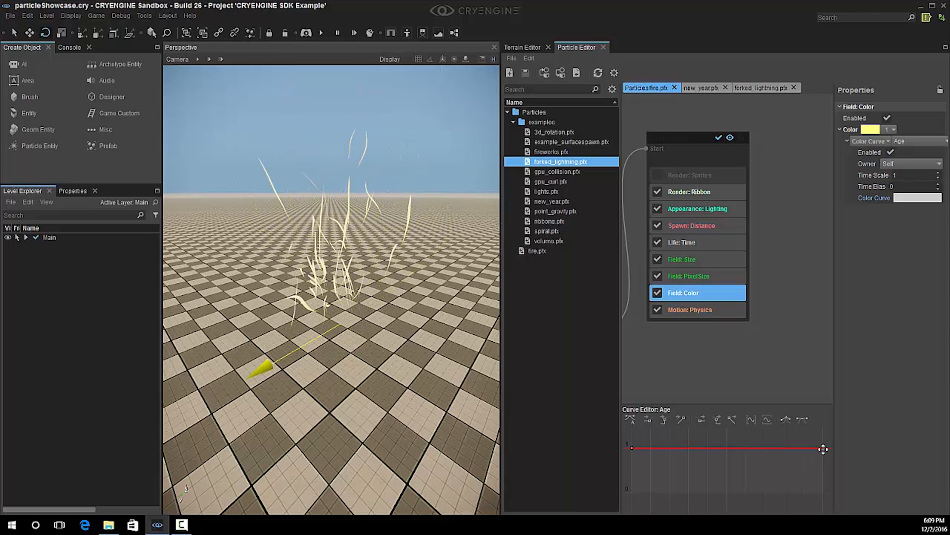
- Lower the ends of the red and green curves and drop blue to 0 just before mid-life, steepening its initial fall
{"action": "mouse_move", "coordinate": [823, 449]}
{"action": "left_mouse_down"}
{"action": "mouse_move", "coordinate": [799, 472]}
{"action": "mouse_move", "coordinate": [814, 459]}
{"action": "left_mouse_up"}
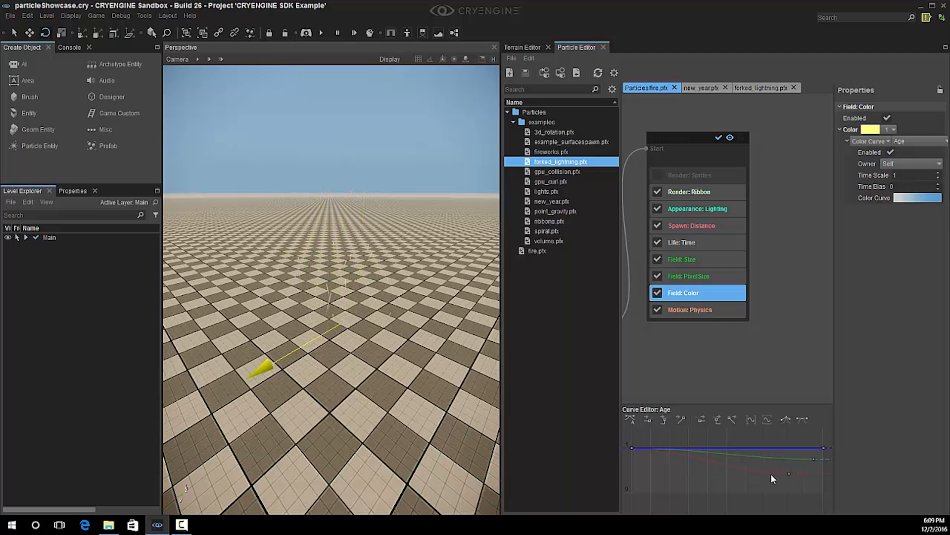
{"action": "left_click", "coordinate": [783, 459]}
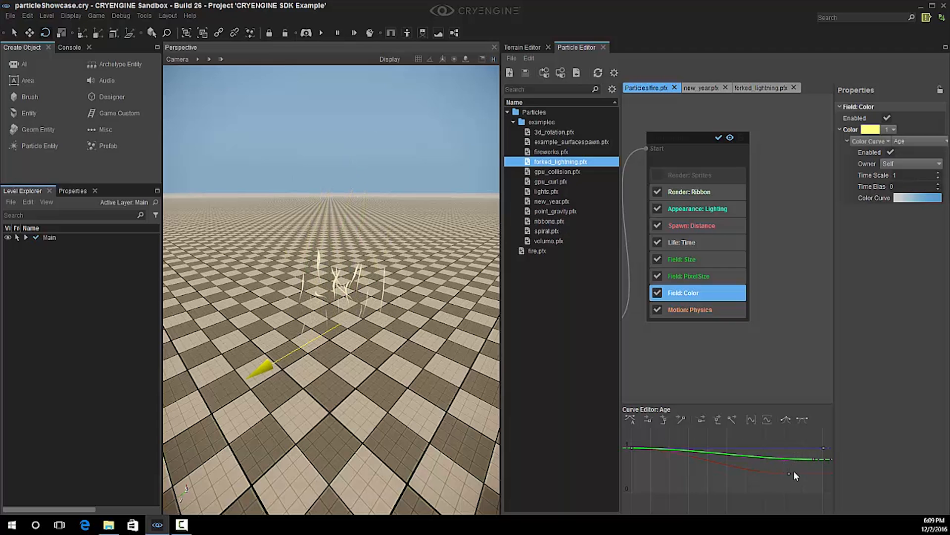
{"action": "left_click_drag", "start_coordinate": [823, 447], "coordinate": [717, 492]}
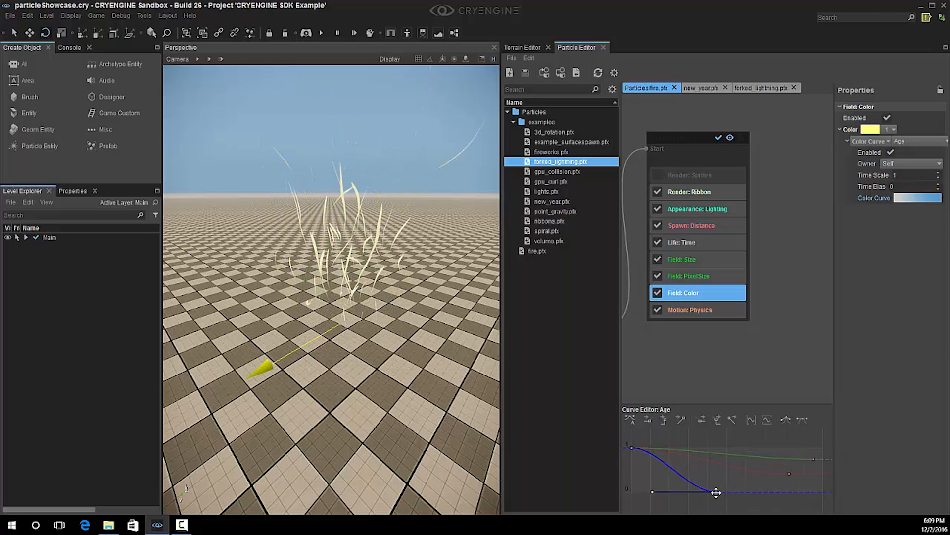
{"action": "left_click", "coordinate": [633, 448]}
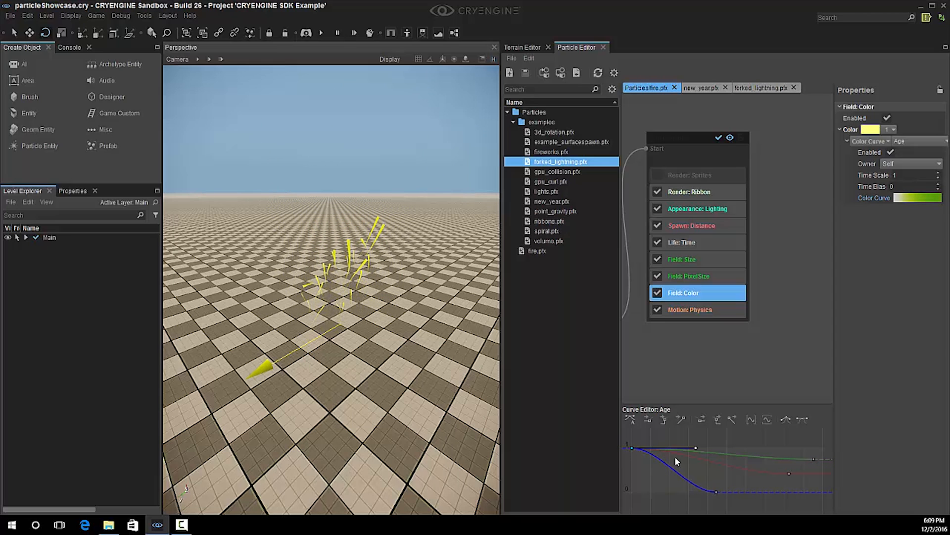
{"action": "left_click_drag", "start_coordinate": [697, 447], "coordinate": [697, 475]}
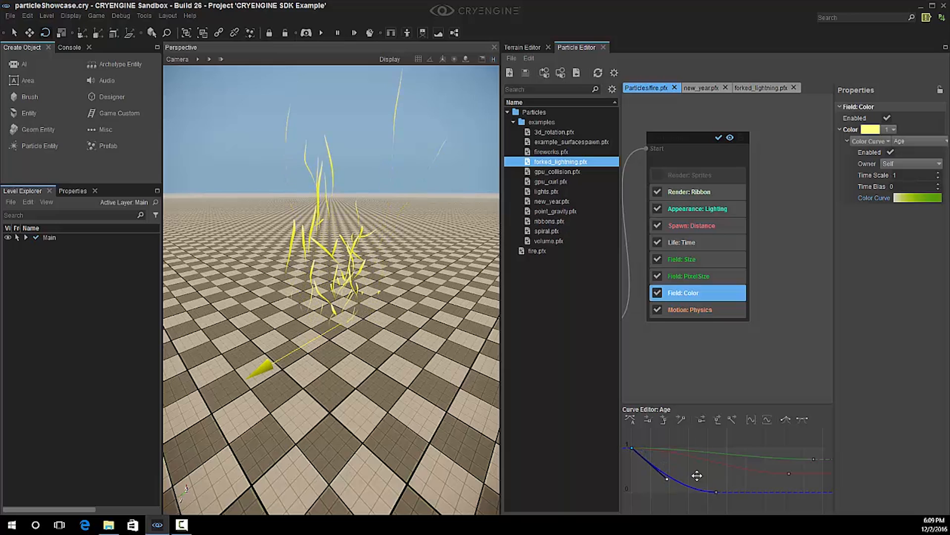
- Set the red curve's final key to about 0.7 at end of life, drop green to 0 at about three-quarters, and move blue's zero key earlier
{"action": "left_click_drag", "start_coordinate": [788, 474], "coordinate": [824, 467]}
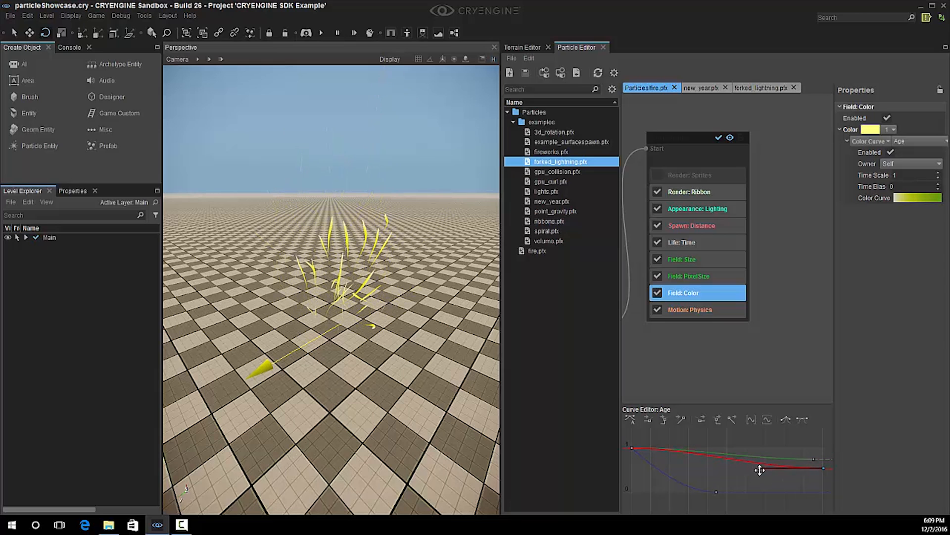
{"action": "left_click_drag", "start_coordinate": [760, 468], "coordinate": [779, 491]}
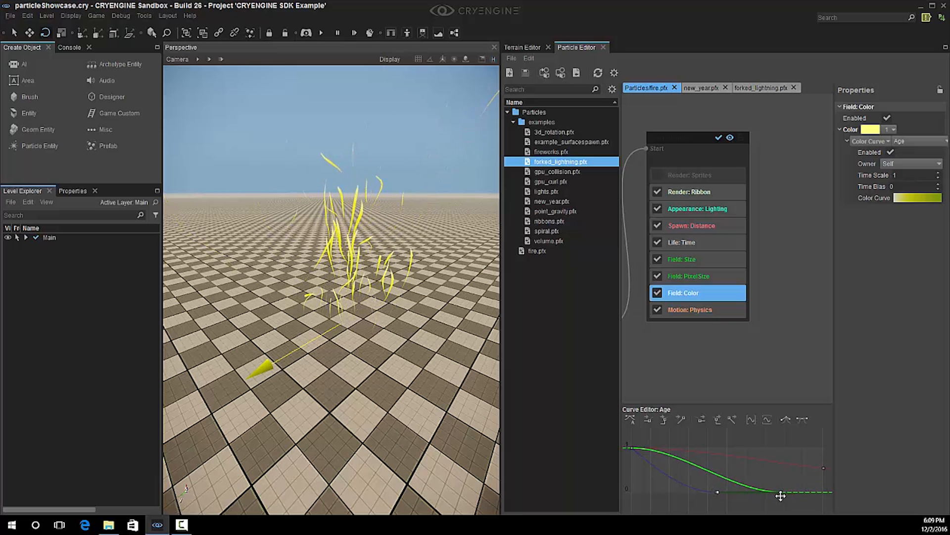
{"action": "mouse_move", "coordinate": [719, 490]}
{"action": "left_mouse_down"}
{"action": "mouse_move", "coordinate": [725, 475]}
{"action": "mouse_move", "coordinate": [719, 495]}
{"action": "left_mouse_up"}
{"action": "left_click", "coordinate": [779, 493]}
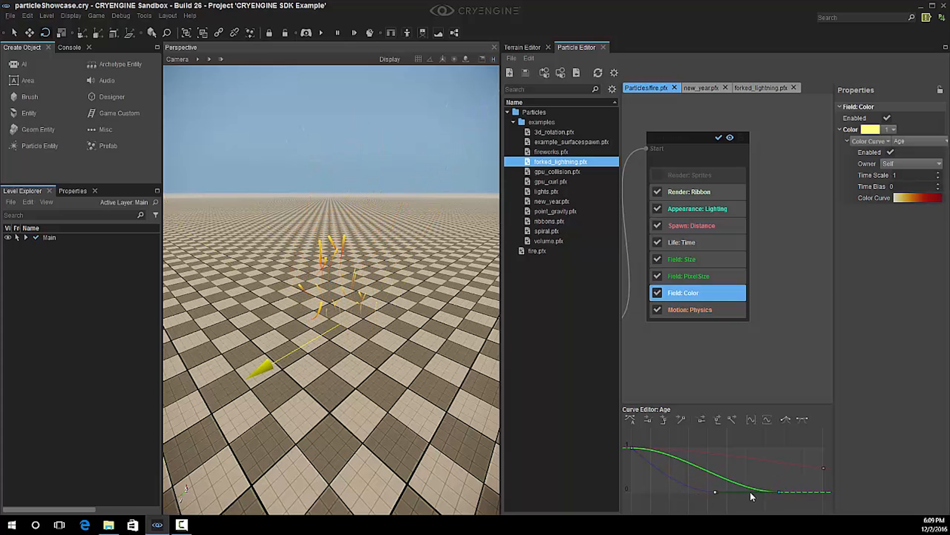
{"action": "left_click_drag", "start_coordinate": [715, 490], "coordinate": [728, 469]}
{"action": "left_click", "coordinate": [700, 491]}
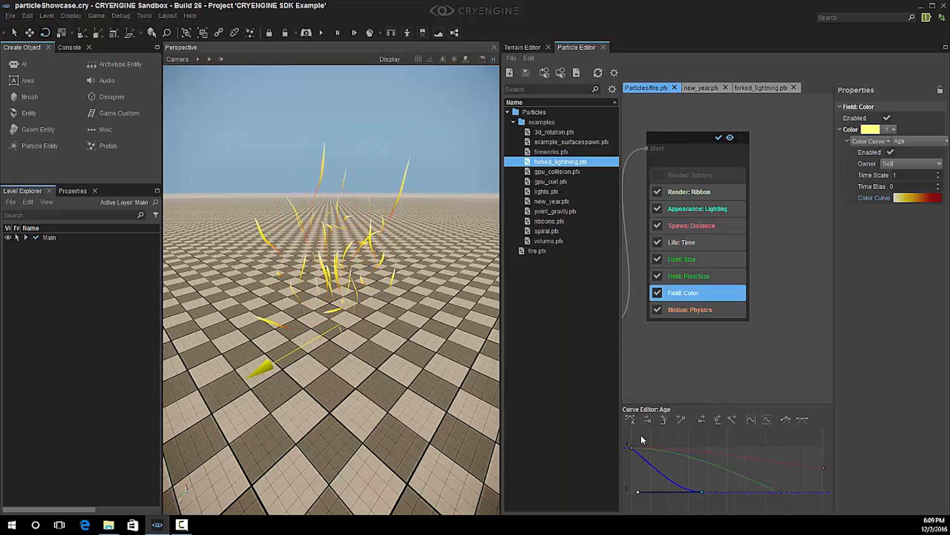
{"action": "mouse_move", "coordinate": [815, 461]}
{"action": "left_mouse_down"}
{"action": "mouse_move", "coordinate": [842, 484]}
{"action": "mouse_move", "coordinate": [827, 462]}
{"action": "left_mouse_up"}
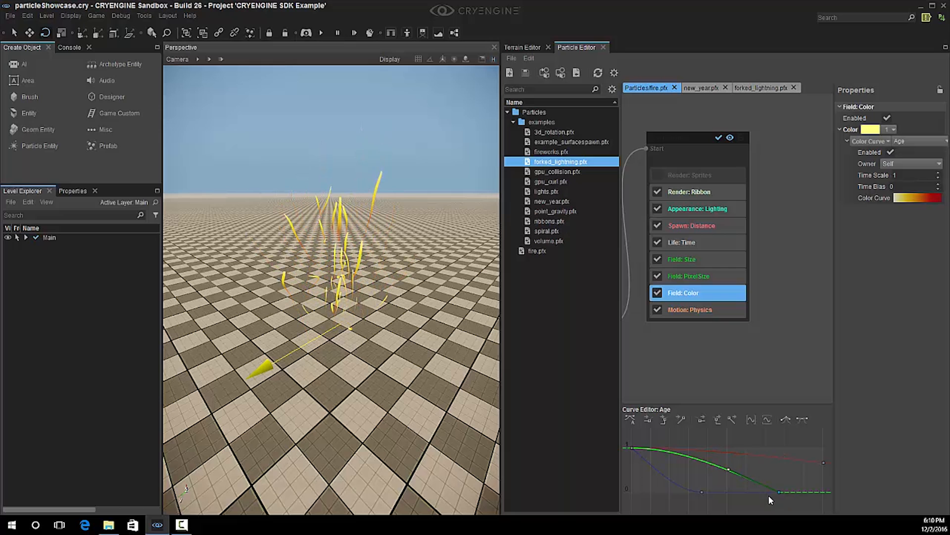
- Move the green curve's final key to 0 at about two-thirds of the lifetime and flatten its incoming tangent
{"action": "left_click_drag", "start_coordinate": [780, 492], "coordinate": [739, 492]}
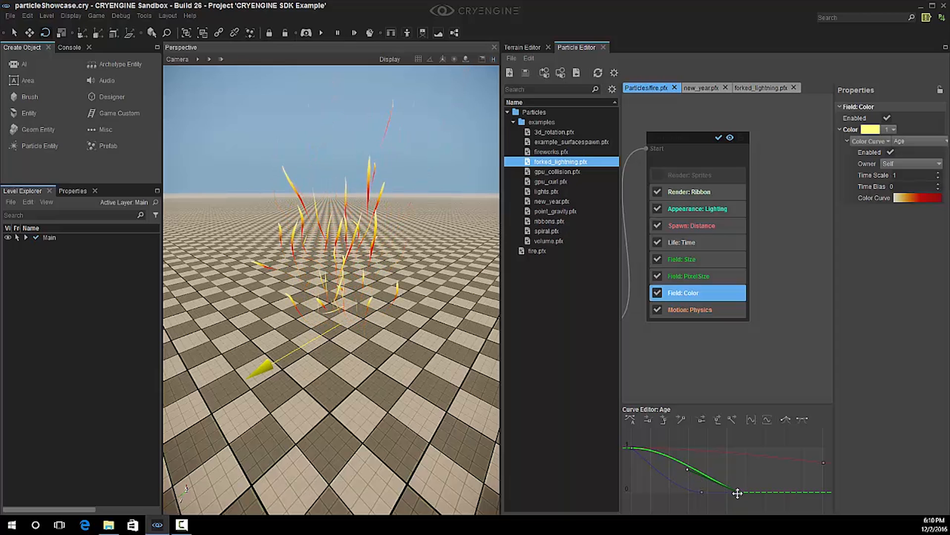
{"action": "left_click_drag", "start_coordinate": [738, 493], "coordinate": [753, 490]}
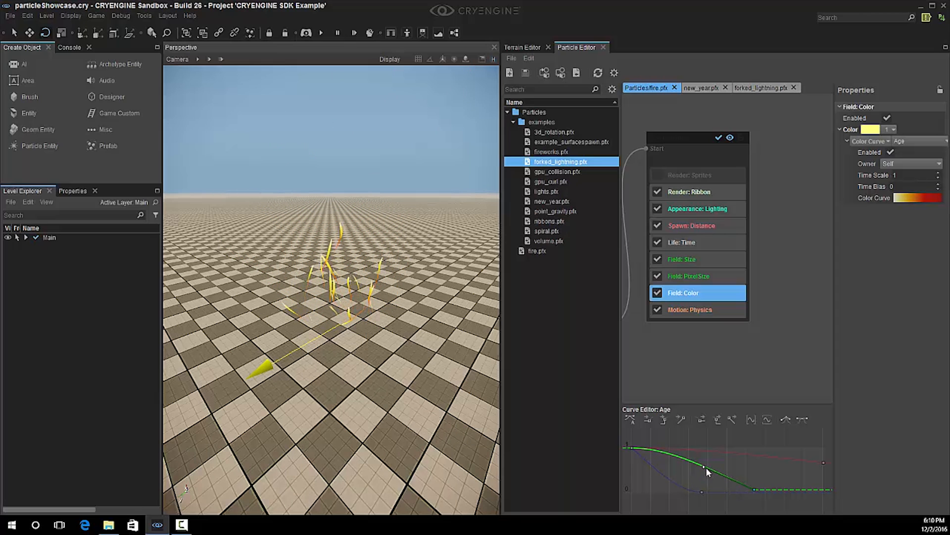
{"action": "left_click_drag", "start_coordinate": [704, 467], "coordinate": [718, 492]}
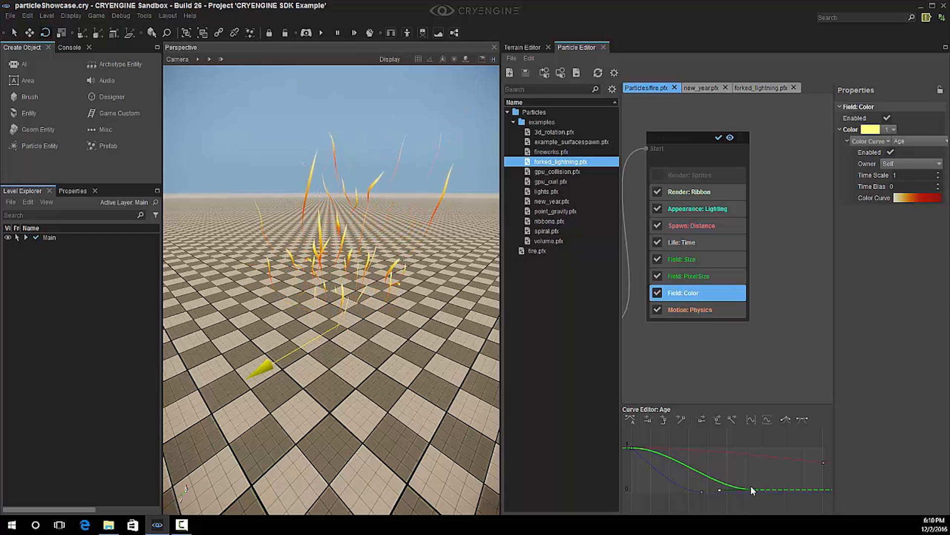
{"action": "left_click_drag", "start_coordinate": [754, 490], "coordinate": [756, 494]}
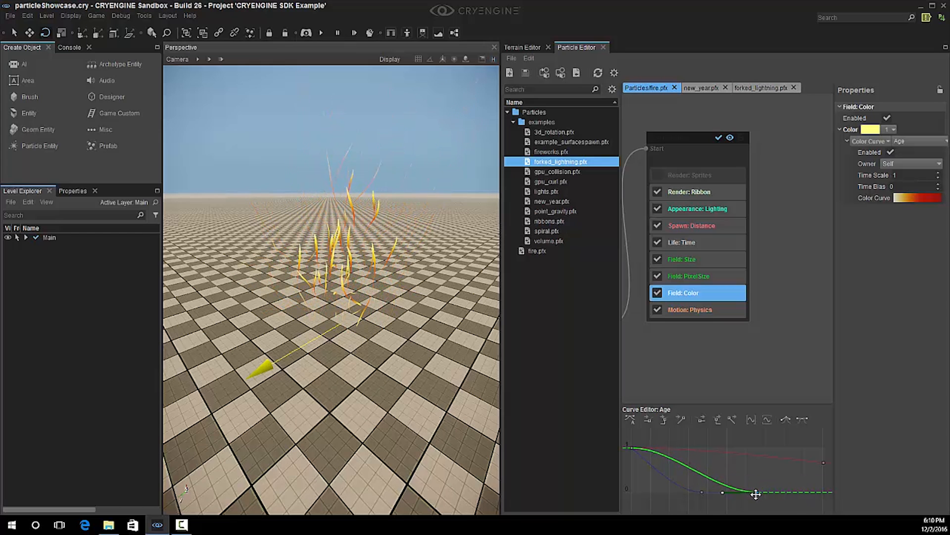
- Examine the colour gradient along the ribbon trails from several angles and distances
{"action": "key", "text": "w"}
{"action": "right_click_drag", "start_coordinate": [335, 295], "coordinate": [329, 268]}
{"action": "key", "text": "s"}
{"action": "key", "text": "w"}
{"action": "key", "text": "d"}
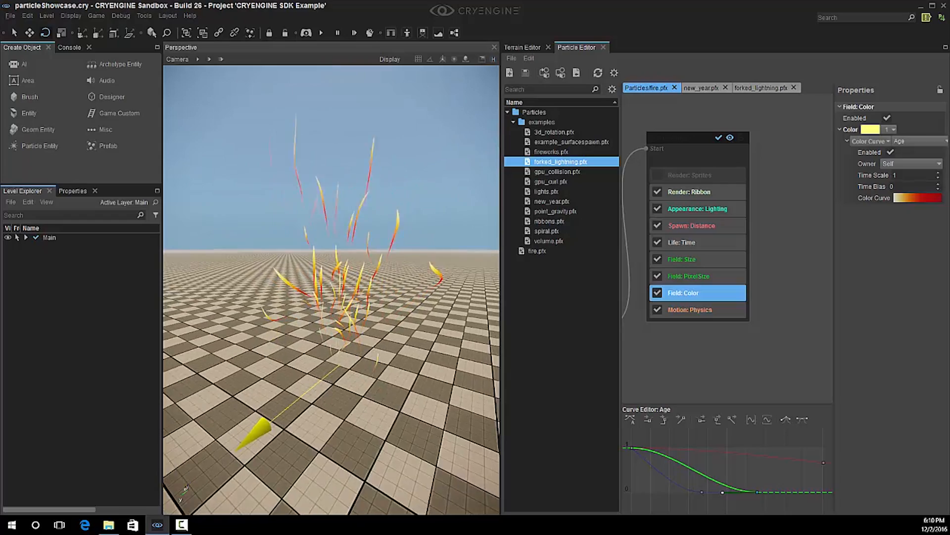
{"action": "mouse_move", "coordinate": [329, 268]}
{"action": "right_mouse_down"}
{"action": "mouse_move", "coordinate": [321, 278]}
{"action": "mouse_move", "coordinate": [312, 267]}
{"action": "right_mouse_up"}
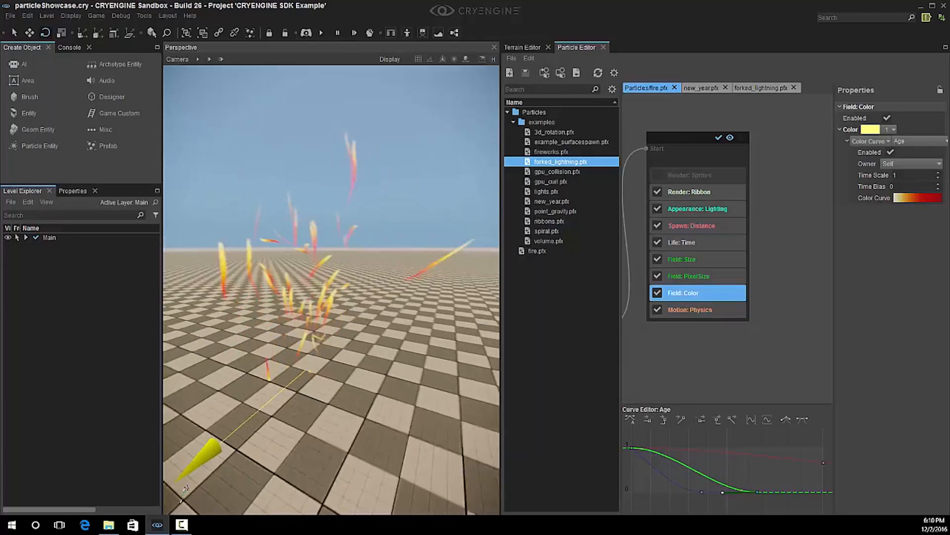
{"action": "right_click_drag", "start_coordinate": [312, 268], "coordinate": [289, 270]}
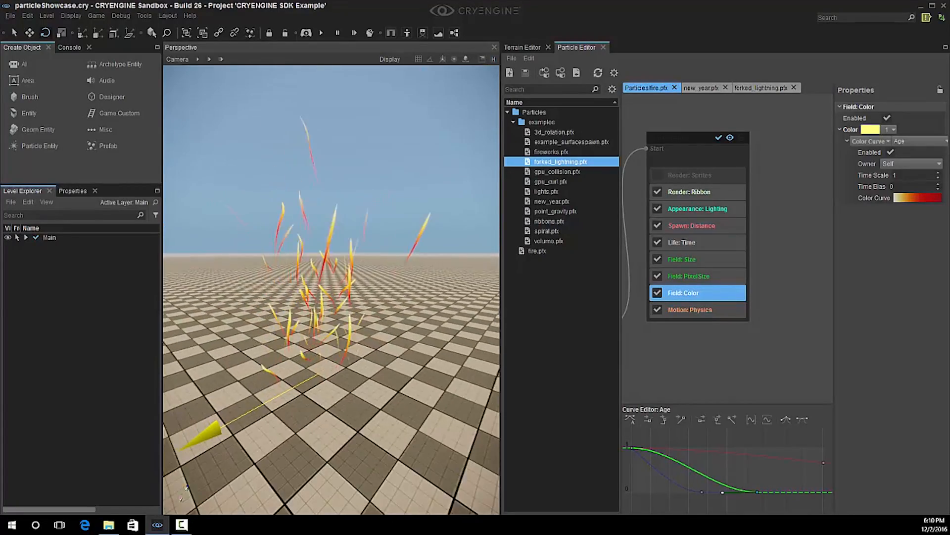
{"action": "right_click_drag", "start_coordinate": [289, 271], "coordinate": [289, 309]}
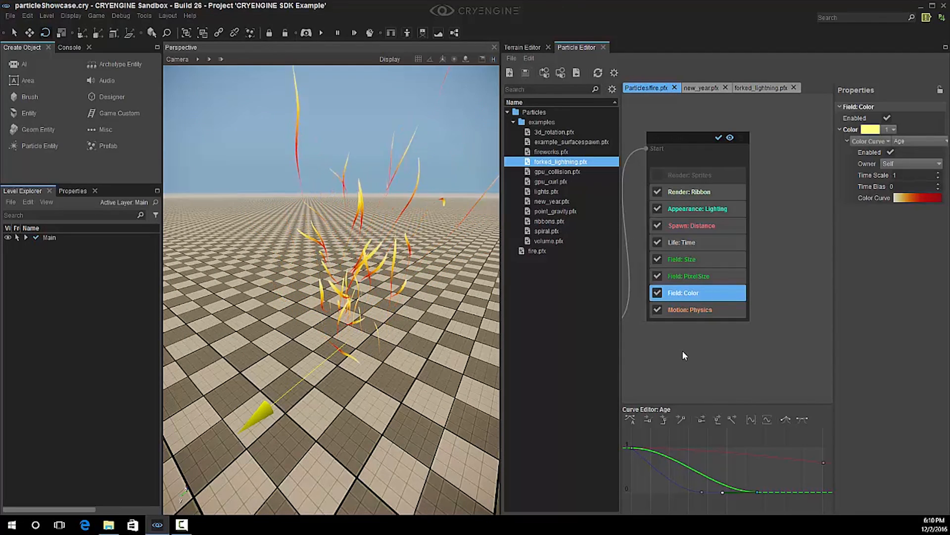
- Make Component and Component01 visible again and check the full fire together with the coloured ribbon trails
{"action": "left_click", "coordinate": [643, 372]}
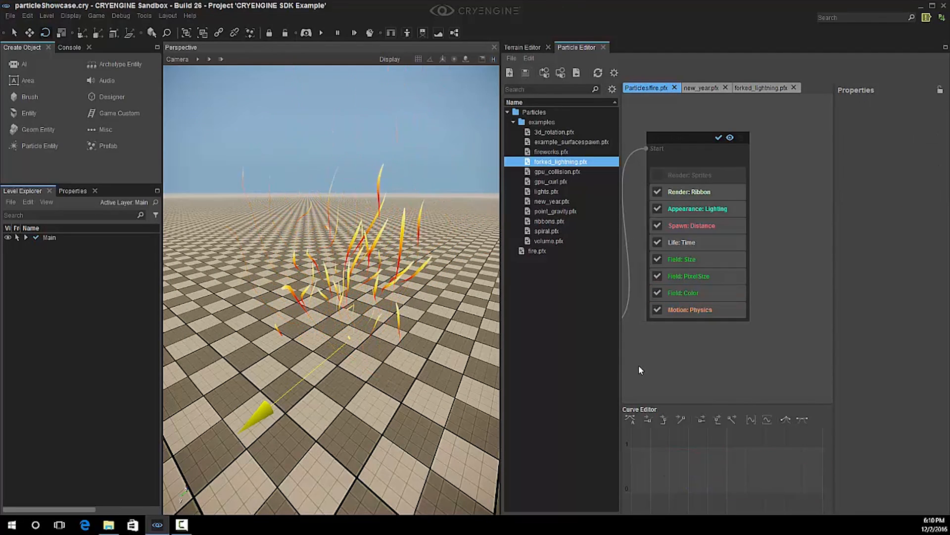
{"action": "middle_click_drag", "start_coordinate": [639, 366], "coordinate": [794, 361]}
{"action": "mouse_move", "coordinate": [699, 337]}
{"action": "middle_mouse_down"}
{"action": "mouse_move", "coordinate": [786, 351]}
{"action": "mouse_move", "coordinate": [831, 373]}
{"action": "middle_mouse_up"}
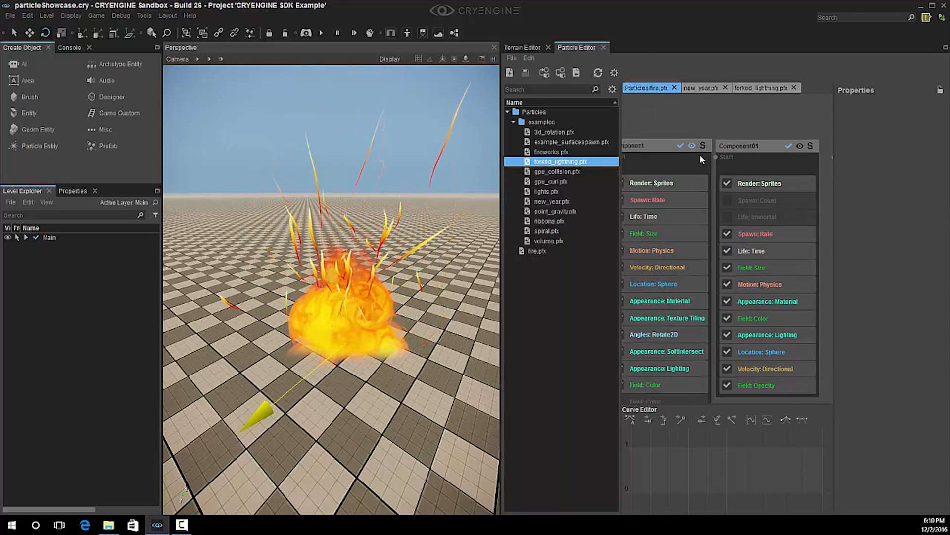
{"action": "left_click", "coordinate": [801, 146]}
{"action": "right_click_drag", "start_coordinate": [439, 362], "coordinate": [395, 350]}
{"action": "key", "text": "w"}
{"action": "key", "text": "s"}
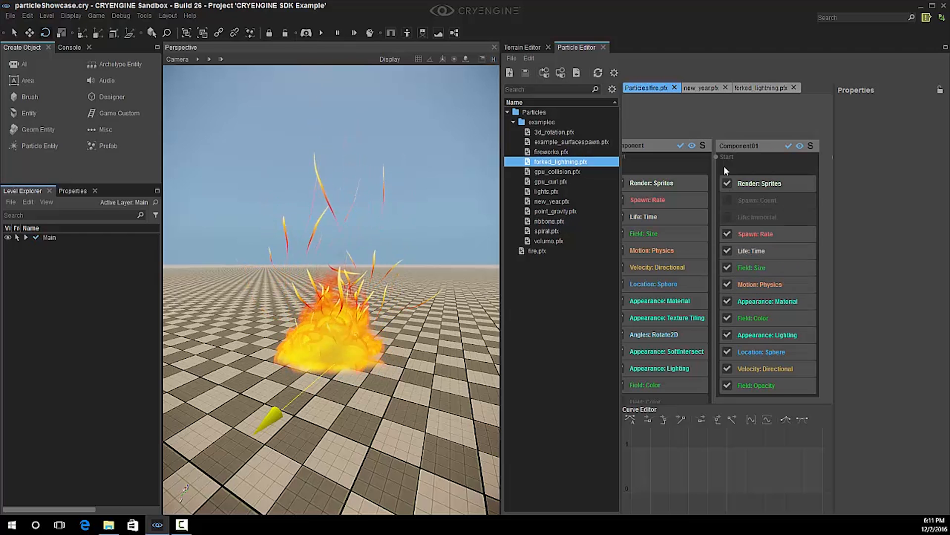
{"action": "middle_click_drag", "start_coordinate": [736, 121], "coordinate": [653, 114]}
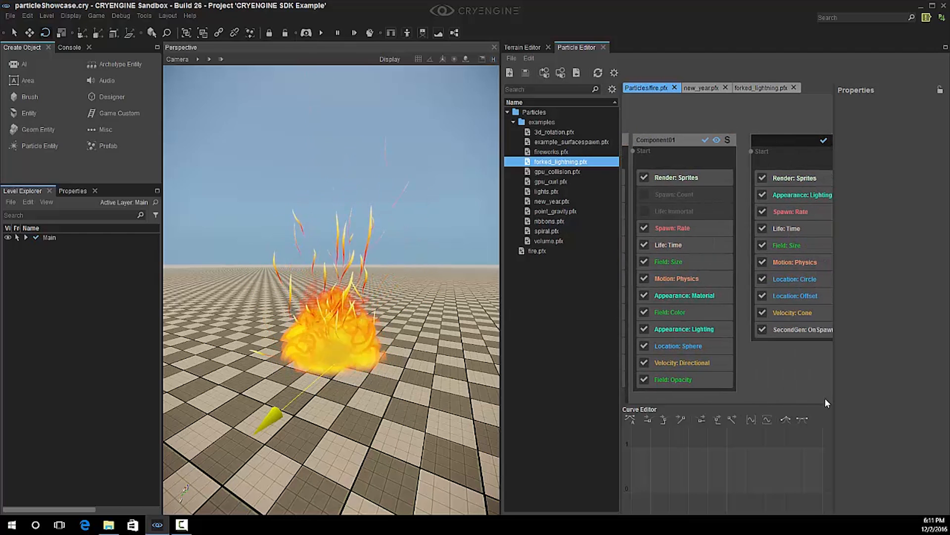
- Check the Life: Time feature of the component that spawns the ribbon trails and examine the complete fire from closer up
{"action": "middle_click_drag", "start_coordinate": [793, 376], "coordinate": [729, 369]}
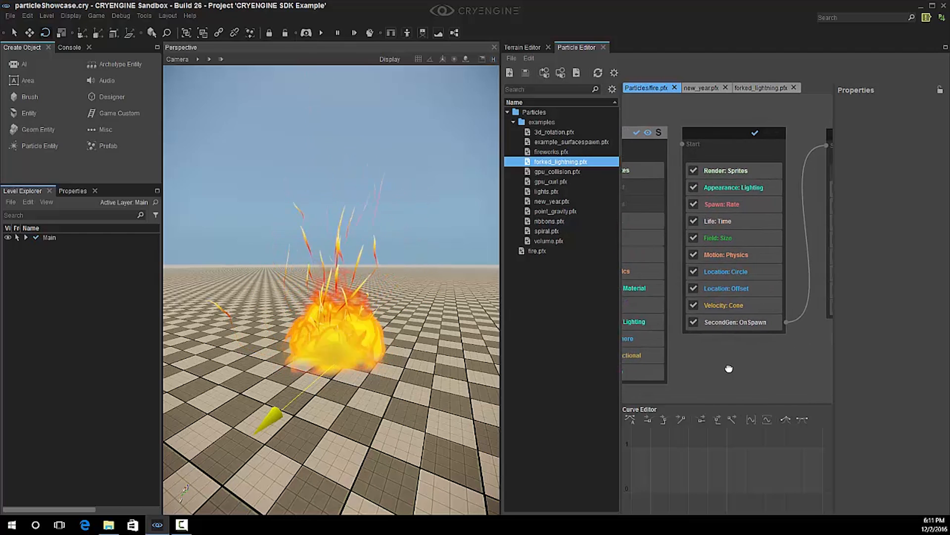
{"action": "left_click", "coordinate": [762, 226]}
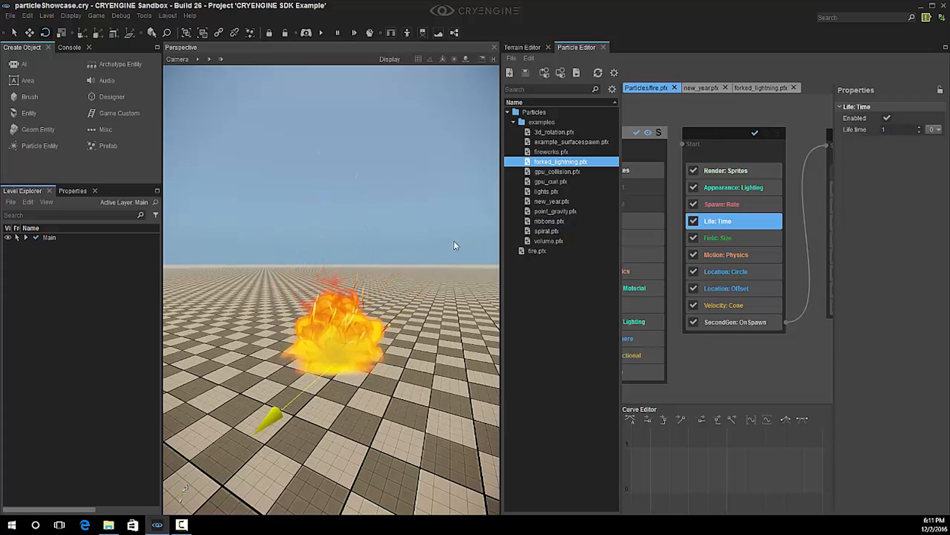
{"action": "right_click_drag", "start_coordinate": [456, 246], "coordinate": [458, 273]}
{"action": "key", "text": "w"}
{"action": "key", "text": "d"}
{"action": "key", "text": "a"}
{"action": "key", "text": "d"}
{"action": "key", "text": "s"}
{"action": "key", "text": "a"}
{"action": "scroll", "coordinate": [331, 290], "scroll_direction": "down", "scroll_amount": 3}
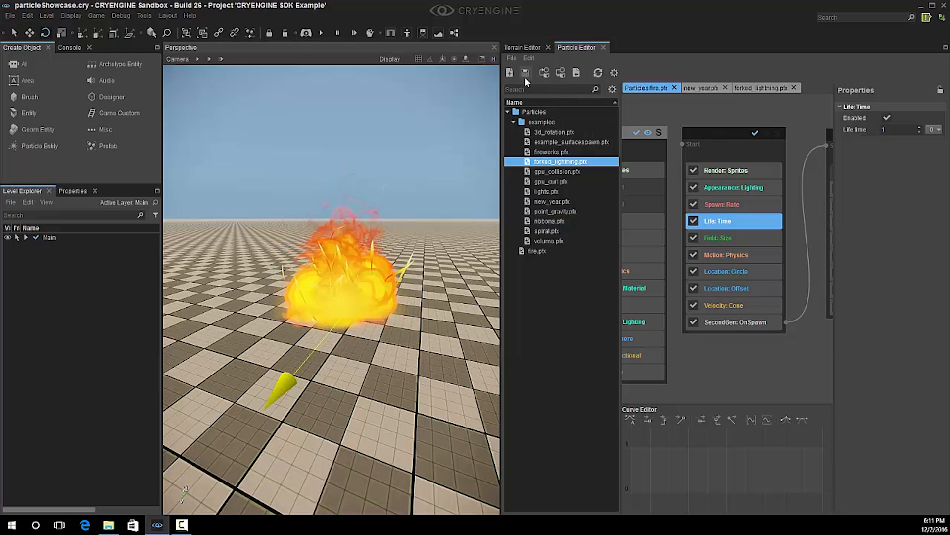
{"action": "middle_click_drag", "start_coordinate": [747, 381], "coordinate": [693, 382]}
{"action": "left_click", "coordinate": [733, 395]}
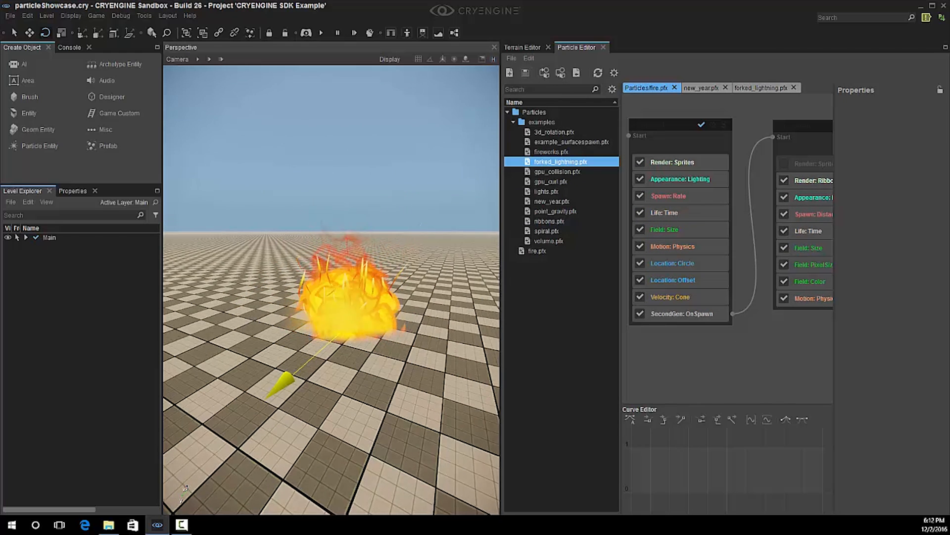
- Select the Fireworks particle entity in the level and make its particle effect active
{"action": "right_click_drag", "start_coordinate": [411, 208], "coordinate": [470, 224]}
{"action": "right_click_drag", "start_coordinate": [332, 277], "coordinate": [291, 311]}
{"action": "key", "text": "a"}
{"action": "key", "text": "w"}
{"action": "key", "text": "w"}
{"action": "key", "text": "w"}
{"action": "key", "text": "w"}
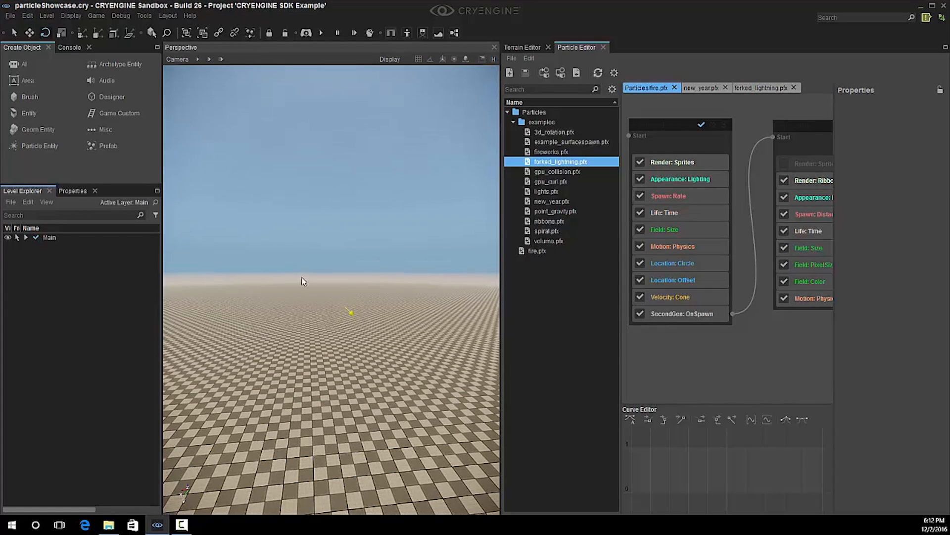
{"action": "left_click", "coordinate": [351, 312]}
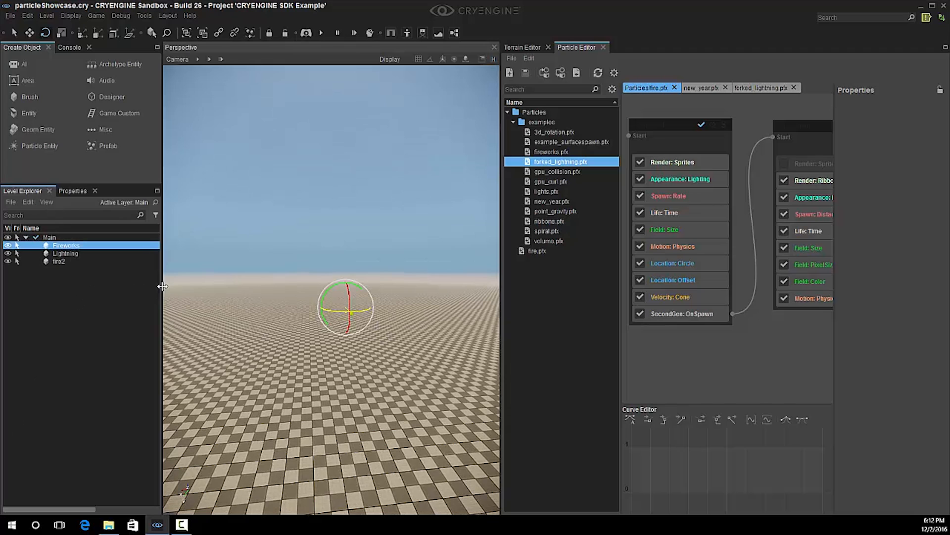
{"action": "left_click", "coordinate": [73, 191]}
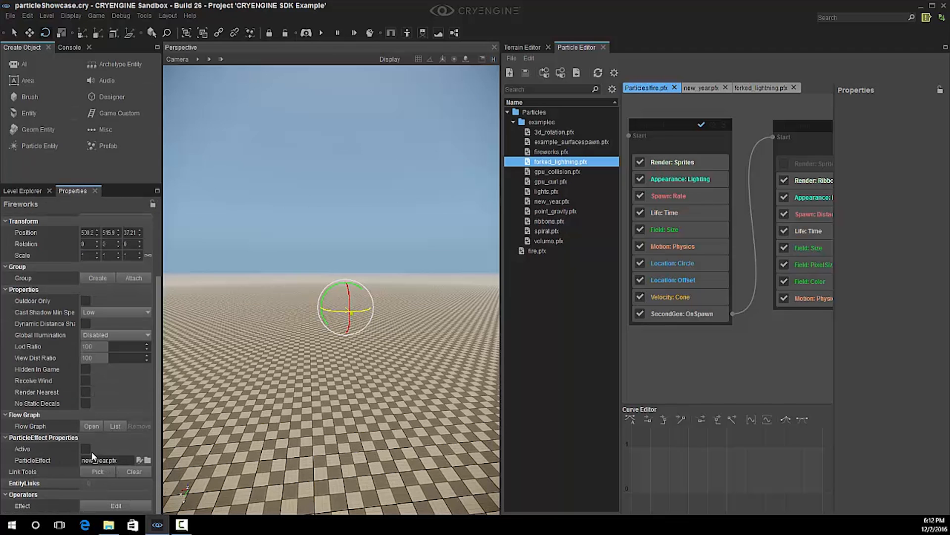
{"action": "left_click", "coordinate": [86, 449]}
{"action": "left_click", "coordinate": [426, 361]}
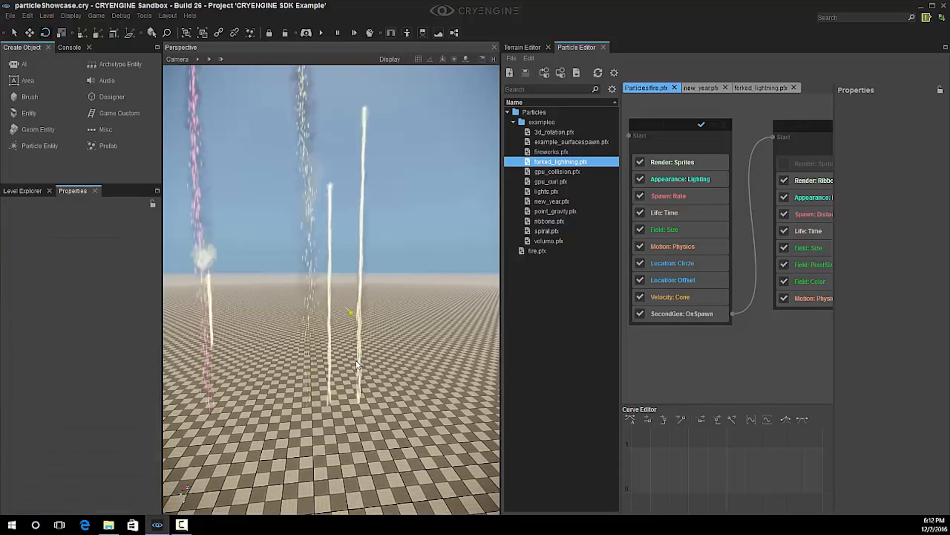
- Widen the perspective viewport and frame the whole fireworks show from farther back
{"action": "right_click_drag", "start_coordinate": [425, 361], "coordinate": [416, 318]}
{"action": "key", "text": "s"}
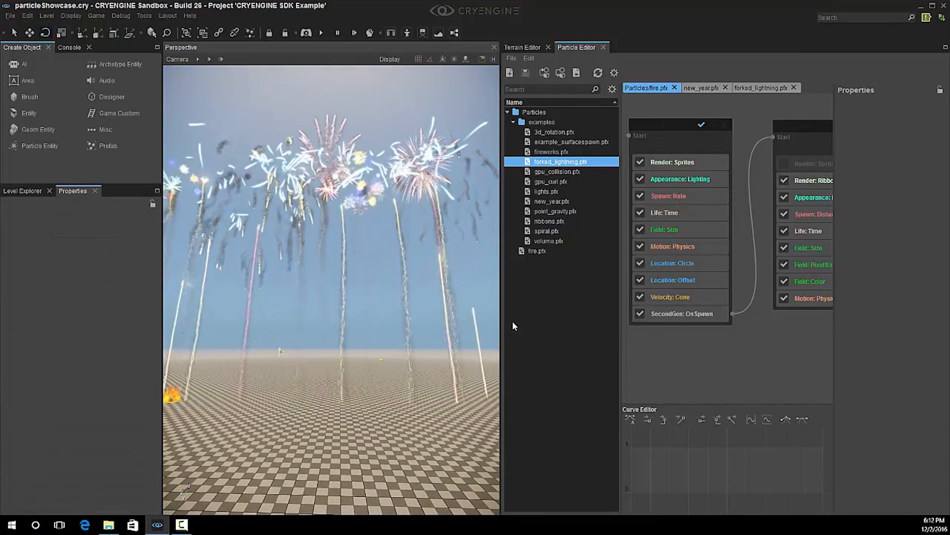
{"action": "left_click_drag", "start_coordinate": [502, 319], "coordinate": [540, 319]}
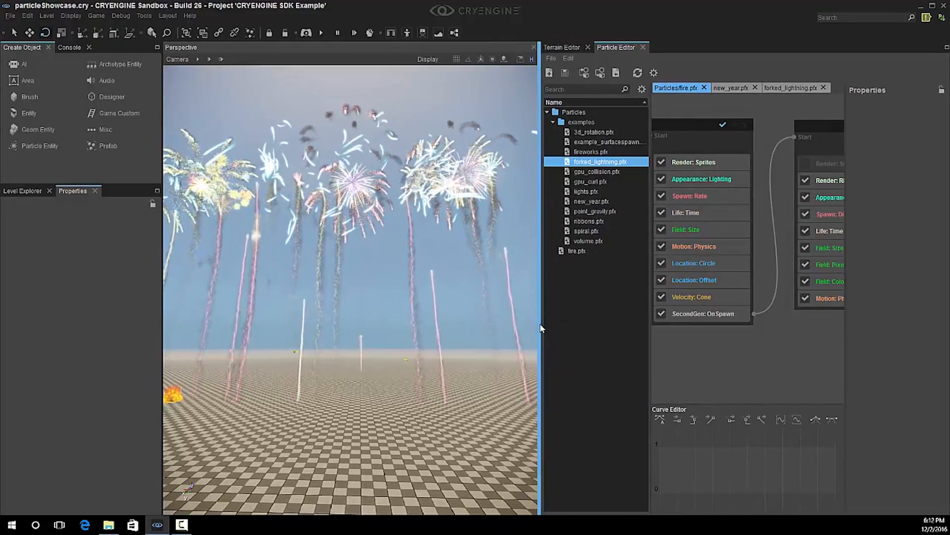
{"action": "key", "text": "s"}
{"action": "mouse_move", "coordinate": [435, 317]}
{"action": "right_mouse_down"}
{"action": "mouse_move", "coordinate": [445, 300]}
{"action": "mouse_move", "coordinate": [415, 330]}
{"action": "mouse_move", "coordinate": [424, 300]}
{"action": "mouse_move", "coordinate": [434, 299]}
{"action": "mouse_move", "coordinate": [424, 319]}
{"action": "right_mouse_up"}
{"action": "key", "text": "w"}
{"action": "key", "text": "s"}
- Open the new_year.pfx effect graph and examine how its components are linked to one another
{"action": "left_click", "coordinate": [730, 88]}
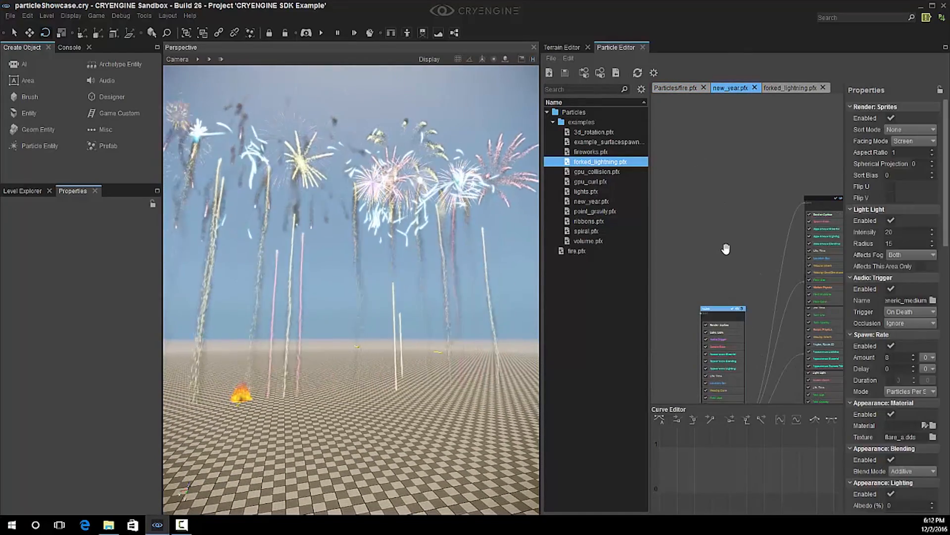
{"action": "left_click", "coordinate": [729, 263]}
{"action": "scroll", "coordinate": [765, 336], "scroll_direction": "up", "scroll_amount": 1}
{"action": "middle_click_drag", "start_coordinate": [721, 215], "coordinate": [741, 199]}
{"action": "scroll", "coordinate": [772, 250], "scroll_direction": "down", "scroll_amount": 1}
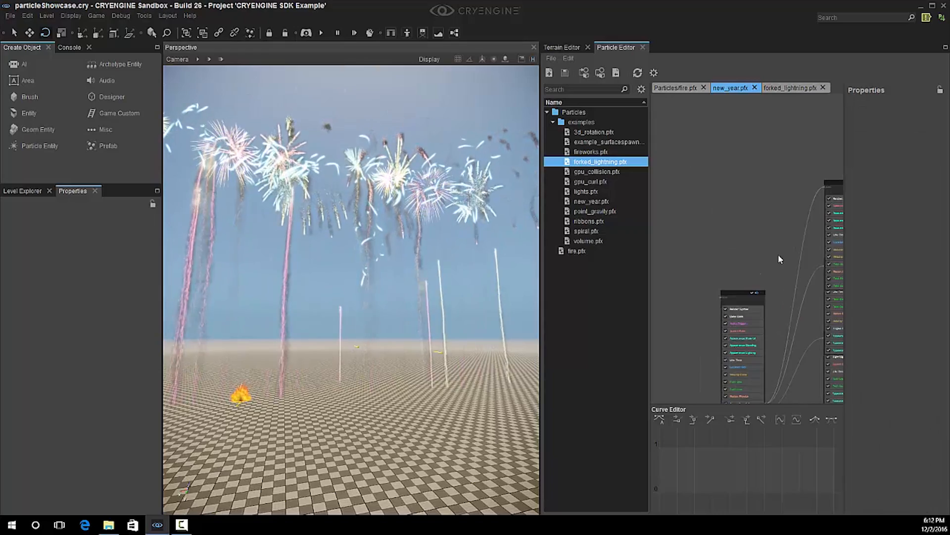
{"action": "middle_click_drag", "start_coordinate": [804, 334], "coordinate": [715, 221]}
{"action": "scroll", "coordinate": [767, 259], "scroll_direction": "down", "scroll_amount": 5}
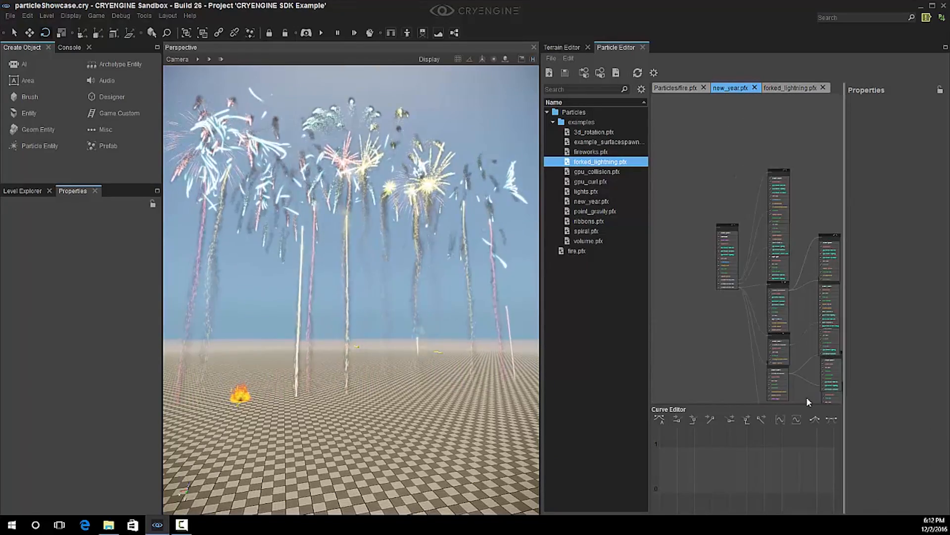
{"action": "middle_click_drag", "start_coordinate": [724, 343], "coordinate": [708, 316]}
{"action": "scroll", "coordinate": [764, 236], "scroll_direction": "up", "scroll_amount": 4}
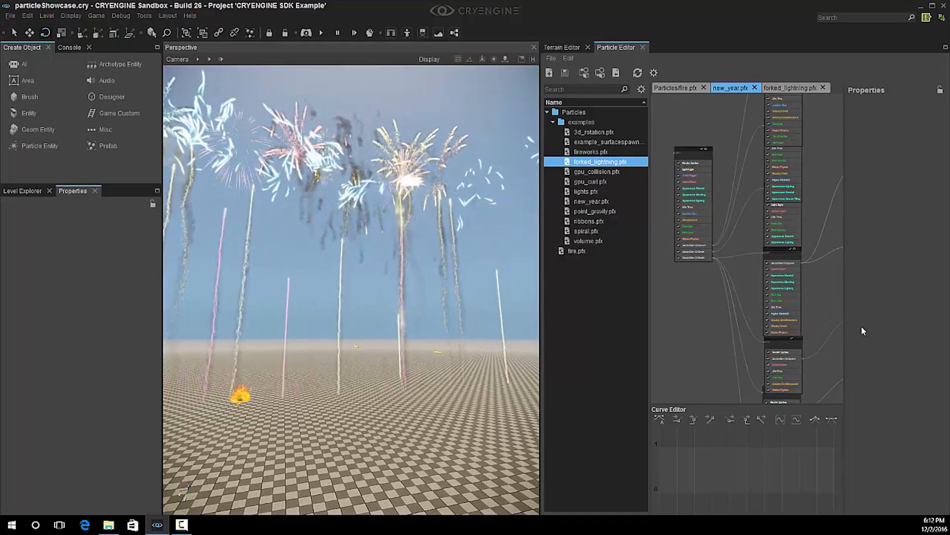
{"action": "middle_click_drag", "start_coordinate": [806, 293], "coordinate": [736, 251]}
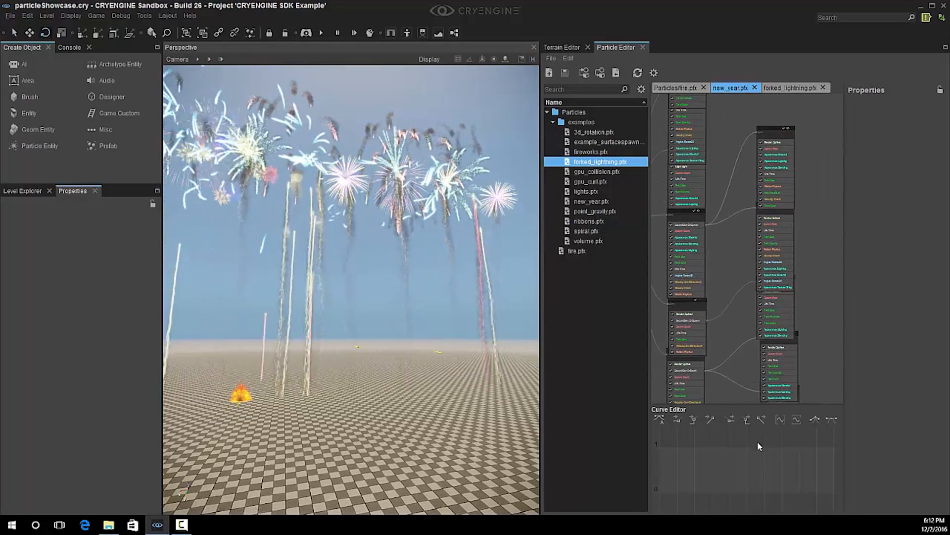
{"action": "middle_click_drag", "start_coordinate": [718, 278], "coordinate": [759, 279]}
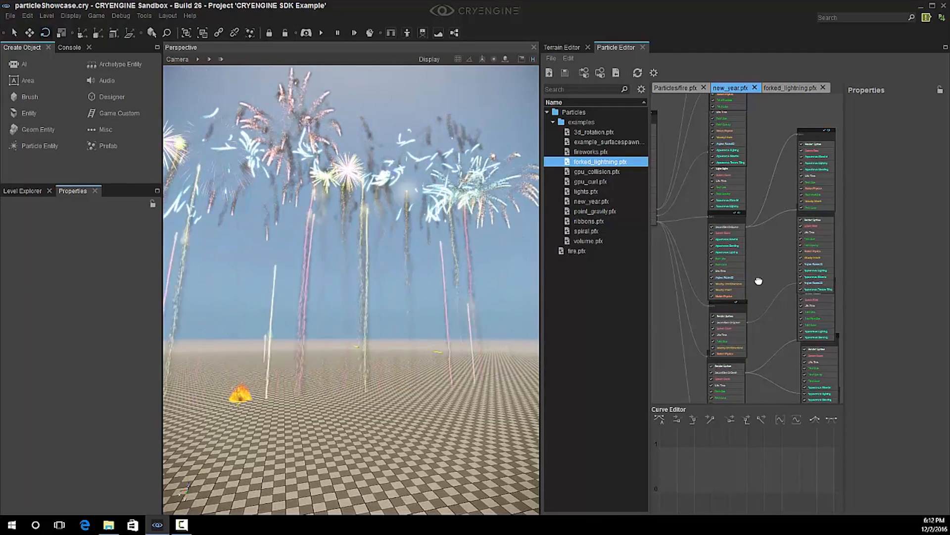
{"action": "middle_click_drag", "start_coordinate": [671, 319], "coordinate": [734, 337]}
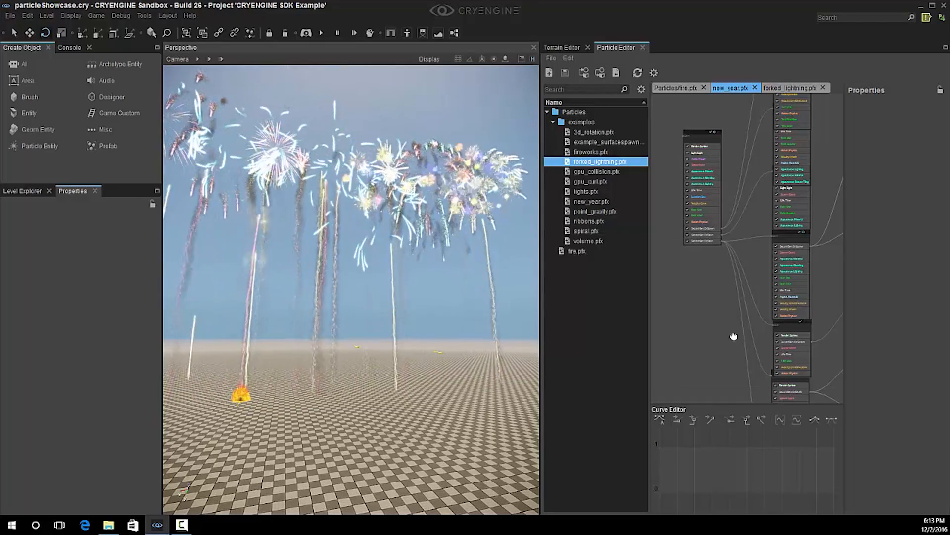
- Examine the first component's SecondGen: OnSpawn and OnDeath features and trace their connections to the child components
{"action": "scroll", "coordinate": [706, 257], "scroll_direction": "up", "scroll_amount": 6}
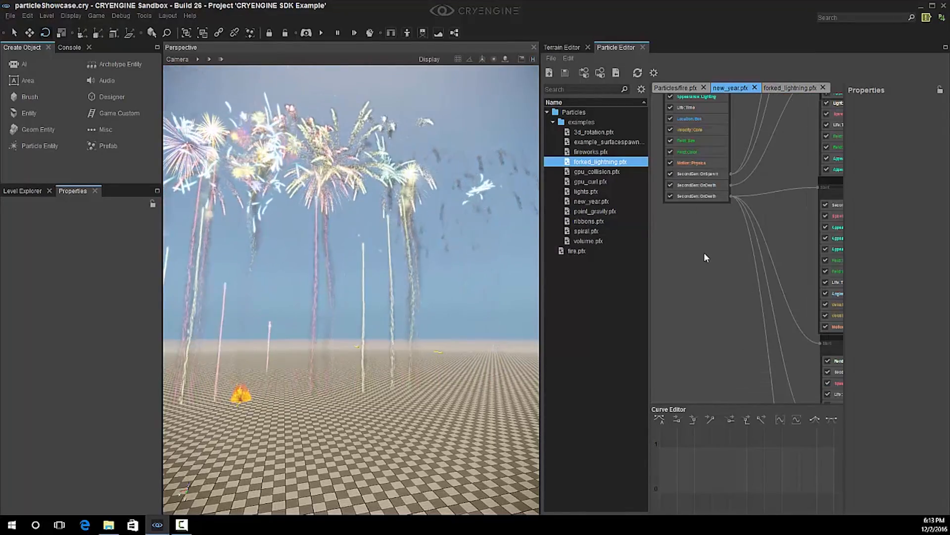
{"action": "middle_click_drag", "start_coordinate": [697, 338], "coordinate": [753, 329]}
{"action": "middle_click_drag", "start_coordinate": [753, 371], "coordinate": [748, 335]}
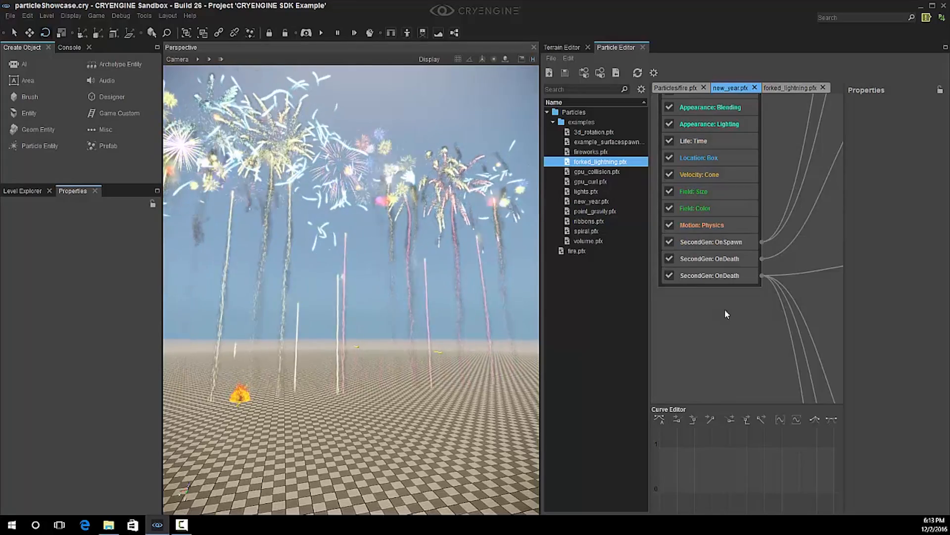
{"action": "middle_click_drag", "start_coordinate": [748, 352], "coordinate": [707, 365]}
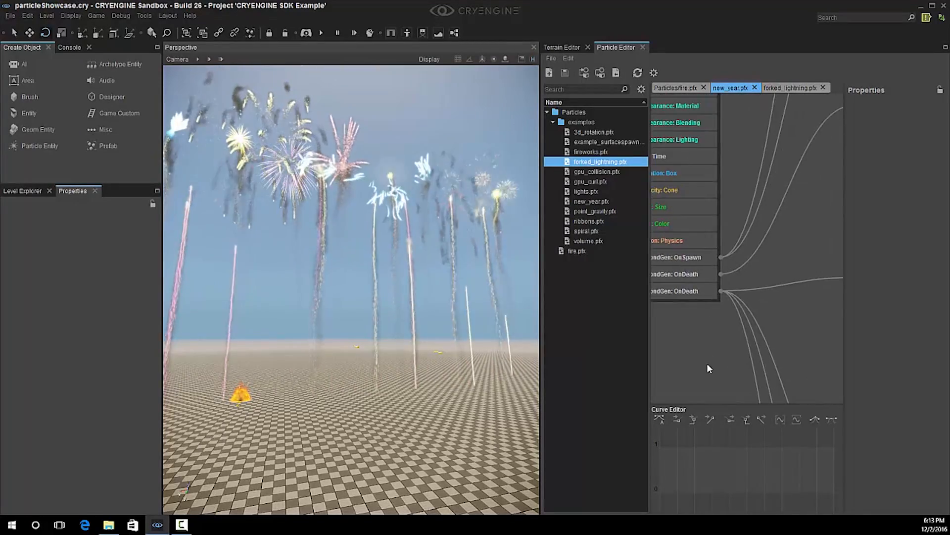
{"action": "scroll", "coordinate": [713, 355], "scroll_direction": "down", "scroll_amount": 4}
{"action": "middle_click_drag", "start_coordinate": [759, 281], "coordinate": [729, 345]}
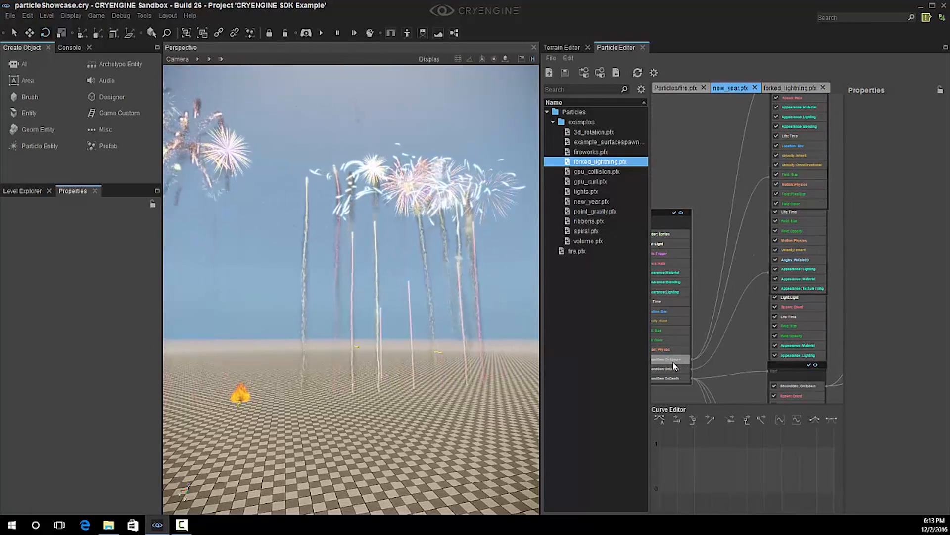
- Move the glitter component upward in the graph so it no longer overlaps the component beneath it
{"action": "middle_click_drag", "start_coordinate": [732, 212], "coordinate": [712, 309]}
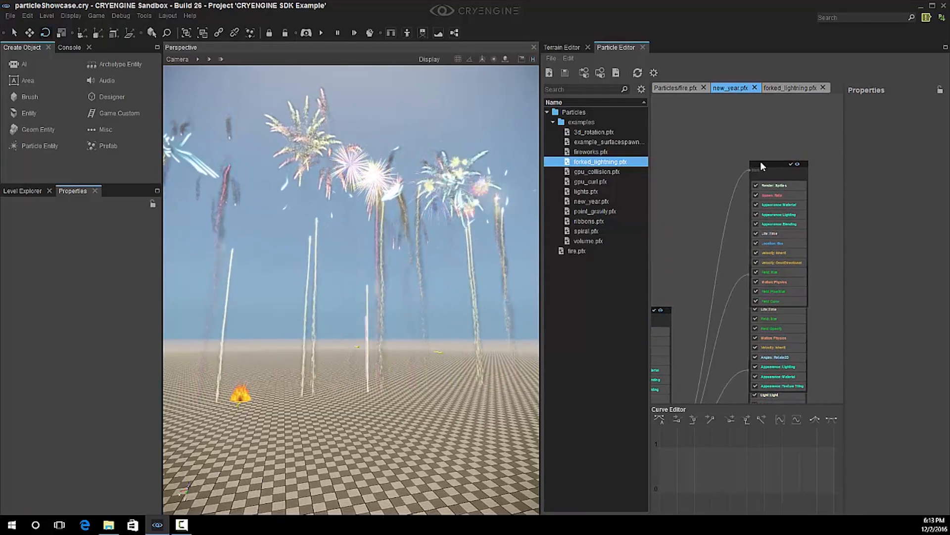
{"action": "left_click_drag", "start_coordinate": [765, 169], "coordinate": [765, 113]}
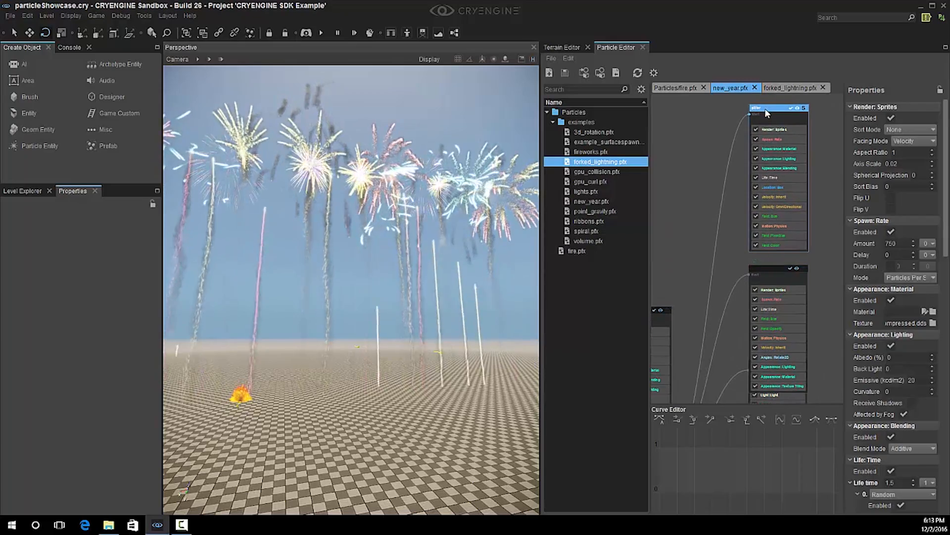
{"action": "left_click", "coordinate": [731, 218]}
- Inspect the mode and component list of the first component's last SecondGen: OnDeath feature and its SecondGen: OnSpawn feature
{"action": "middle_click_drag", "start_coordinate": [712, 355], "coordinate": [785, 235]}
{"action": "scroll", "coordinate": [738, 332], "scroll_direction": "up", "scroll_amount": 2}
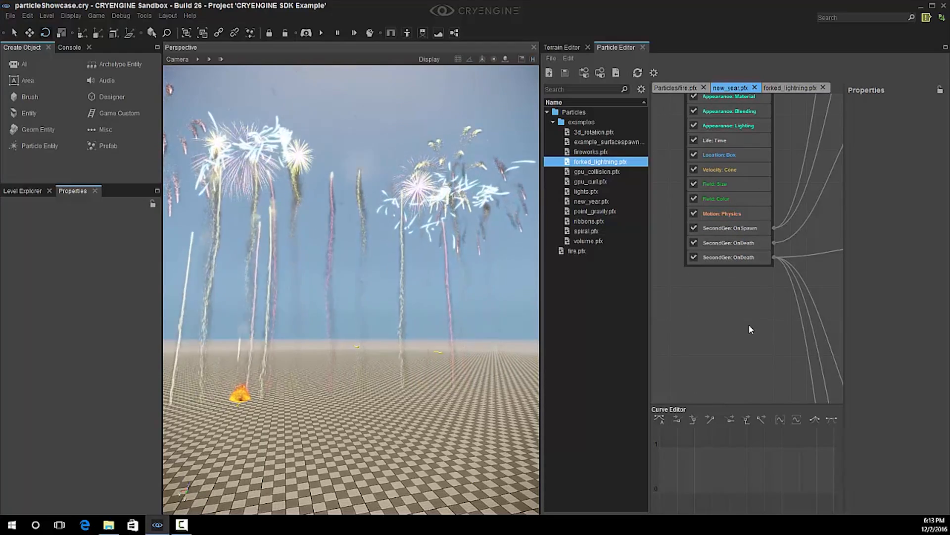
{"action": "left_click", "coordinate": [743, 261]}
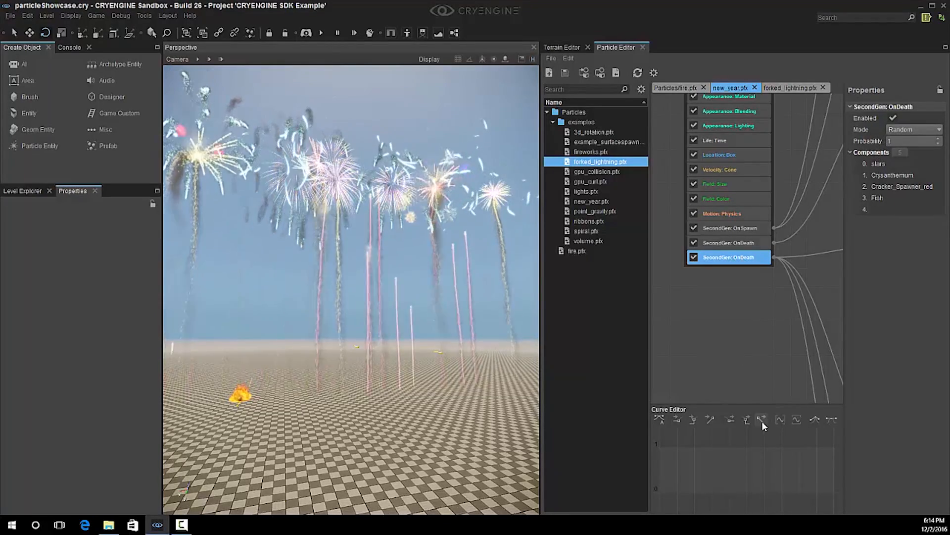
{"action": "left_click", "coordinate": [731, 228]}
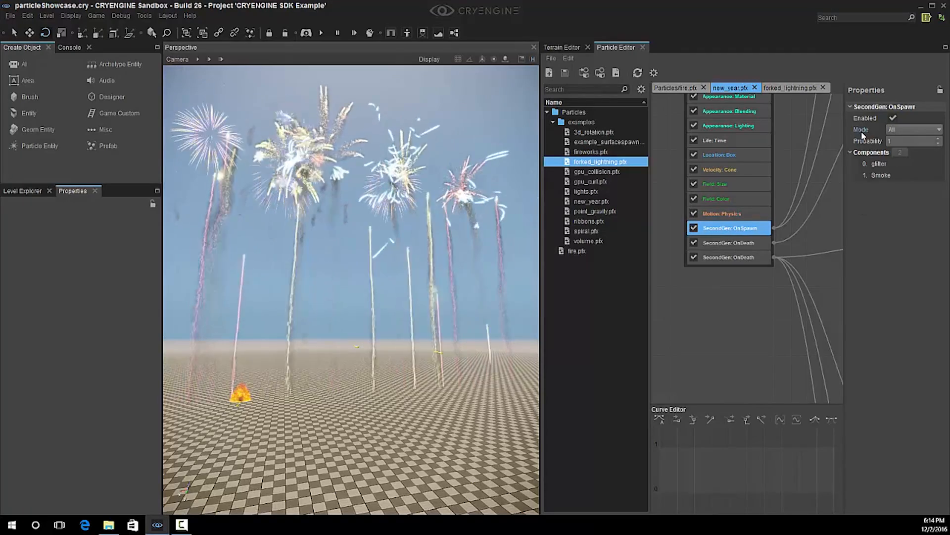
{"action": "middle_click_drag", "start_coordinate": [782, 311], "coordinate": [691, 350]}
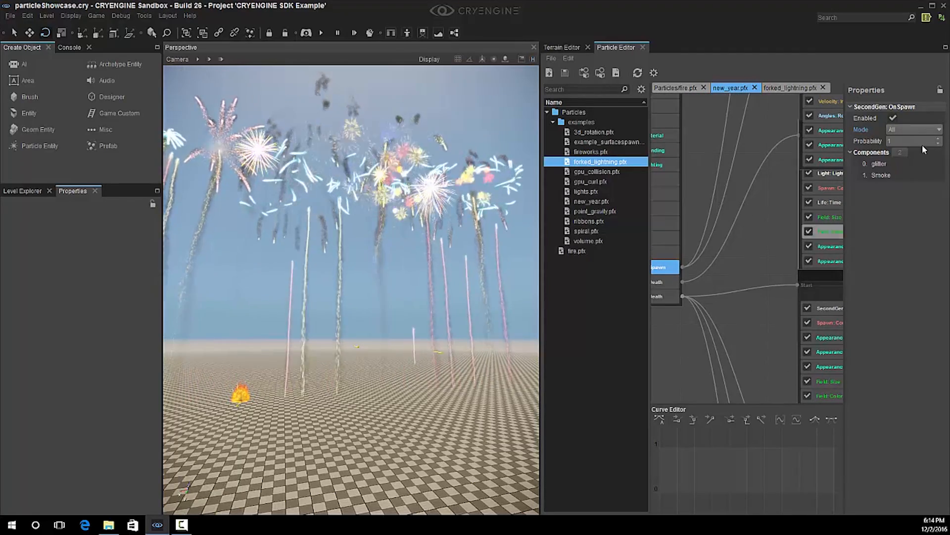
{"action": "scroll", "coordinate": [739, 224], "scroll_direction": "down", "scroll_amount": 3}
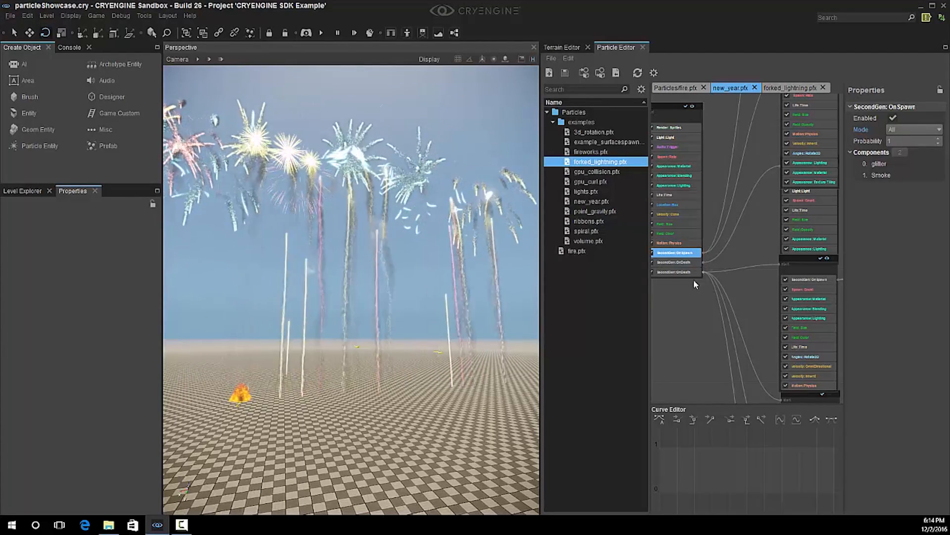
- Look over the components spawned by OnSpawn, then compare them with the mode and components of the last SecondGen: OnDeath feature
{"action": "middle_click_drag", "start_coordinate": [746, 242], "coordinate": [697, 397]}
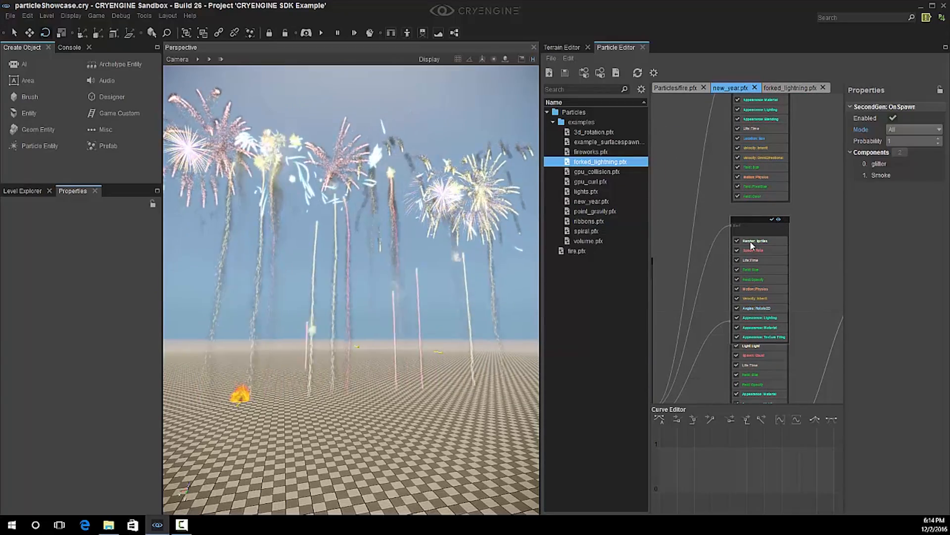
{"action": "middle_click_drag", "start_coordinate": [743, 267], "coordinate": [824, 104]}
{"action": "scroll", "coordinate": [708, 257], "scroll_direction": "up", "scroll_amount": 2}
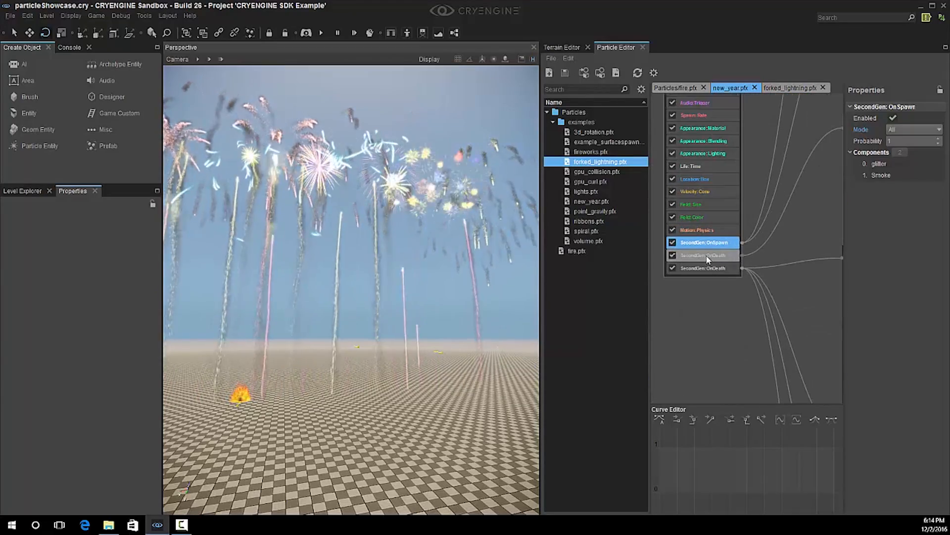
{"action": "left_click", "coordinate": [709, 265]}
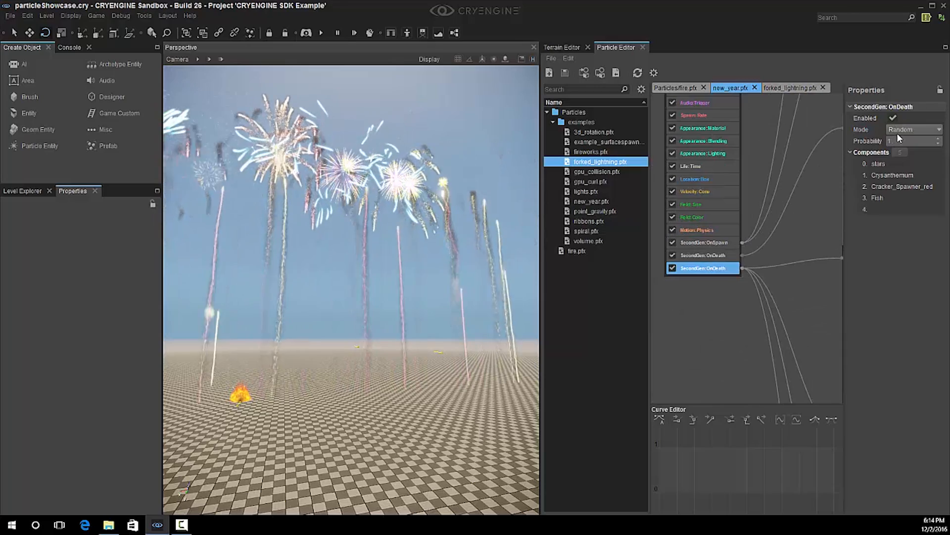
{"action": "middle_click_drag", "start_coordinate": [722, 343], "coordinate": [715, 339]}
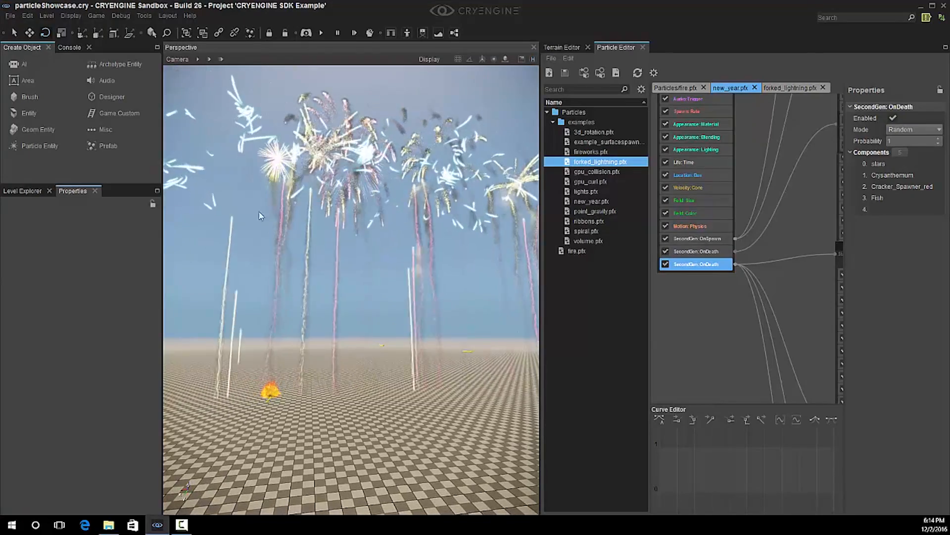
- Examine the different firework bursts in the viewport and locate the components spawned on death in the graph
{"action": "right_click_drag", "start_coordinate": [259, 212], "coordinate": [289, 224]}
{"action": "right_click_drag", "start_coordinate": [474, 301], "coordinate": [500, 299]}
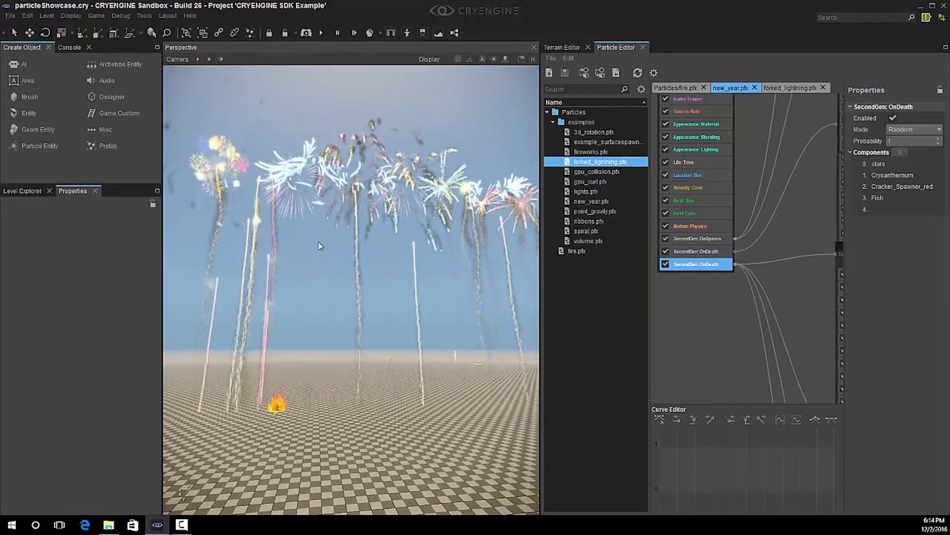
{"action": "right_click_drag", "start_coordinate": [321, 246], "coordinate": [374, 207]}
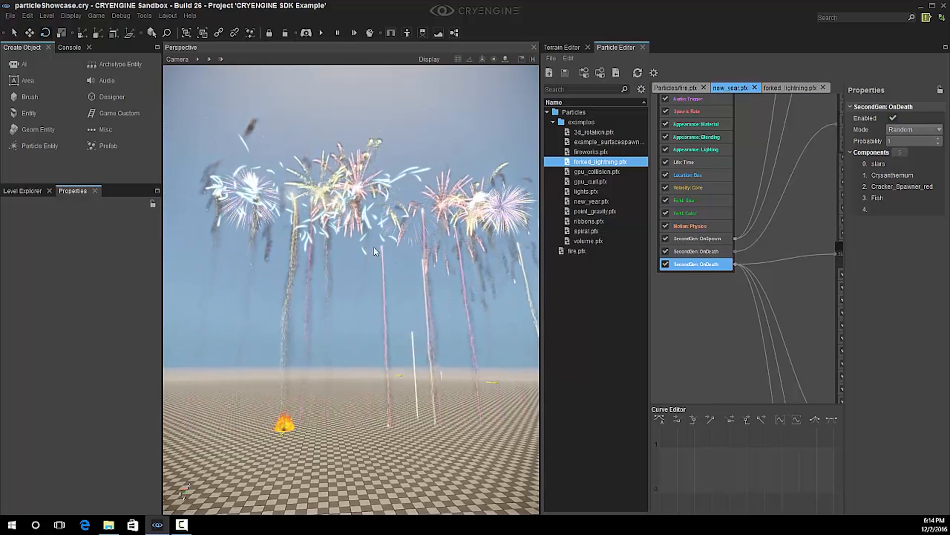
{"action": "right_click_drag", "start_coordinate": [804, 326], "coordinate": [737, 168]}
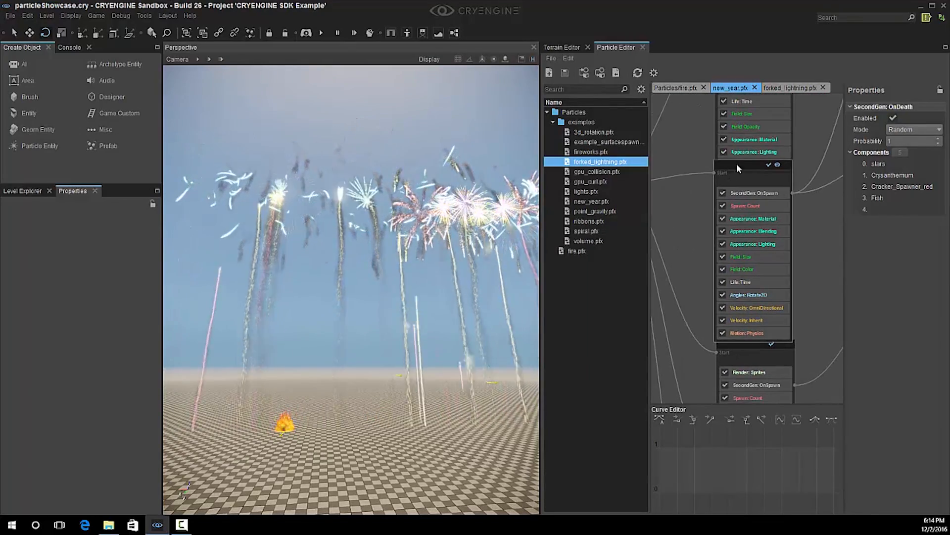
- Trace the links in new_year.pfx back to the first component with the SecondGen: OnSpawn and OnDeath features, leaving no feature selected
{"action": "left_click", "coordinate": [737, 165]}
{"action": "right_click_drag", "start_coordinate": [715, 243], "coordinate": [796, 178]}
{"action": "right_click_drag", "start_coordinate": [759, 283], "coordinate": [708, 275]}
{"action": "left_click", "coordinate": [737, 188]}
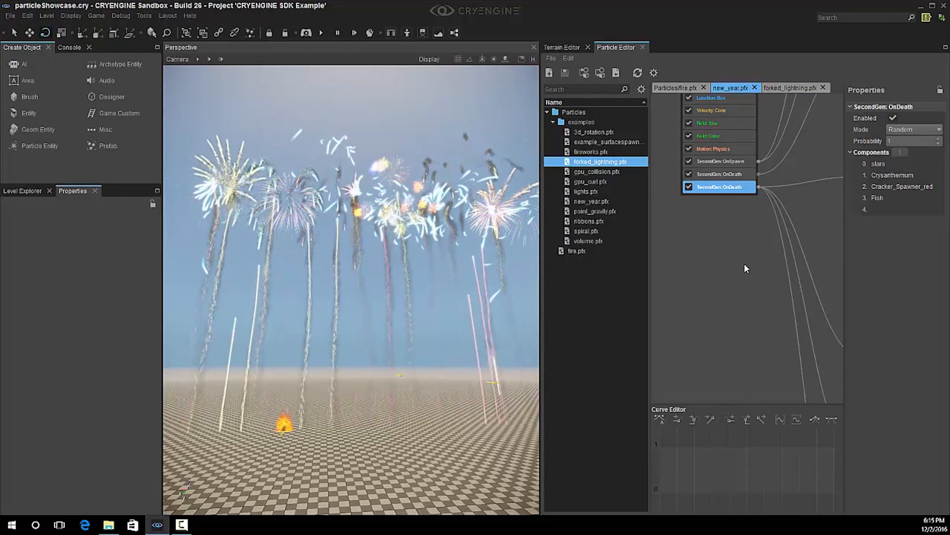
{"action": "middle_click_drag", "start_coordinate": [744, 264], "coordinate": [761, 352]}
{"action": "middle_click_drag", "start_coordinate": [668, 201], "coordinate": [664, 274]}
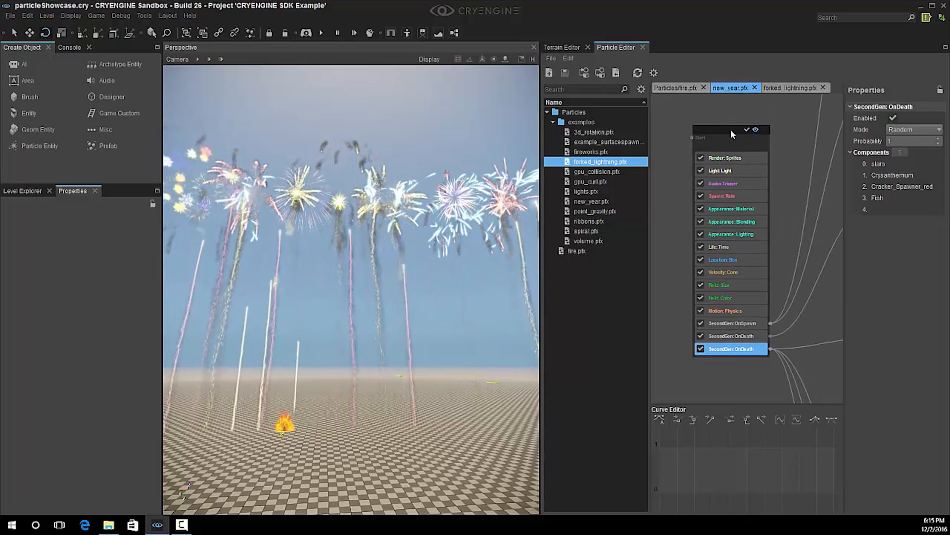
{"action": "left_click", "coordinate": [820, 328]}
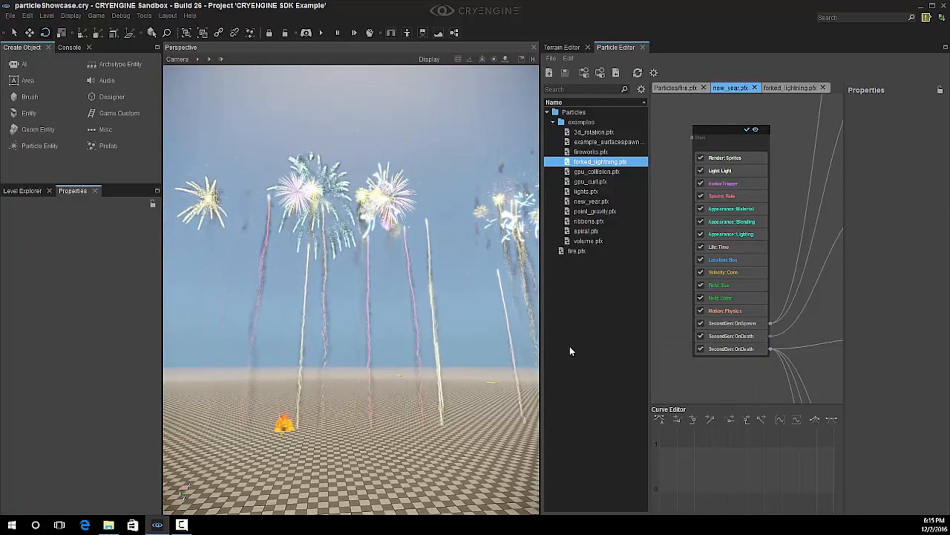
- Follow the first component's last OnDeath links through the child components to the lowest GPU particle component in the graph
{"action": "middle_click_drag", "start_coordinate": [769, 293], "coordinate": [690, 158]}
{"action": "scroll", "coordinate": [728, 219], "scroll_direction": "down", "scroll_amount": 6}
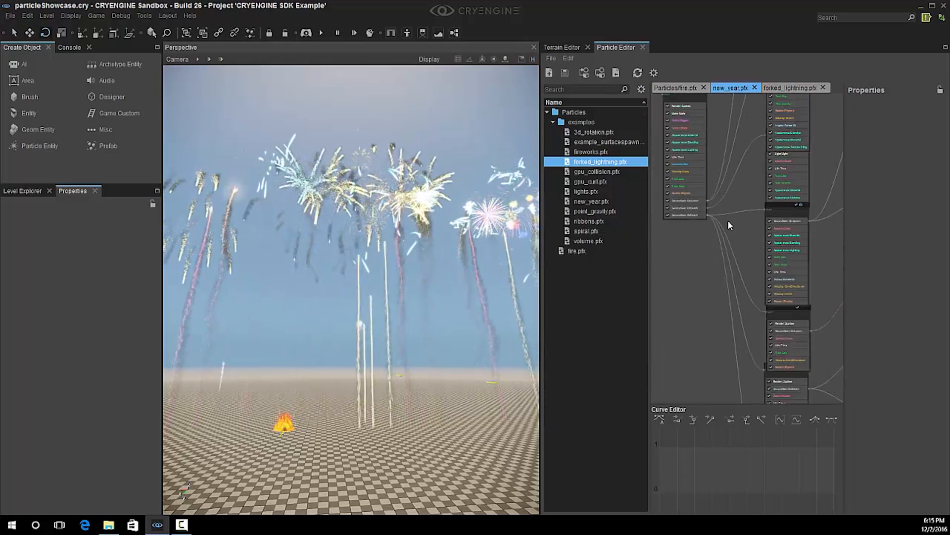
{"action": "scroll", "coordinate": [728, 220], "scroll_direction": "up", "scroll_amount": 2}
{"action": "scroll", "coordinate": [734, 342], "scroll_direction": "up", "scroll_amount": 1}
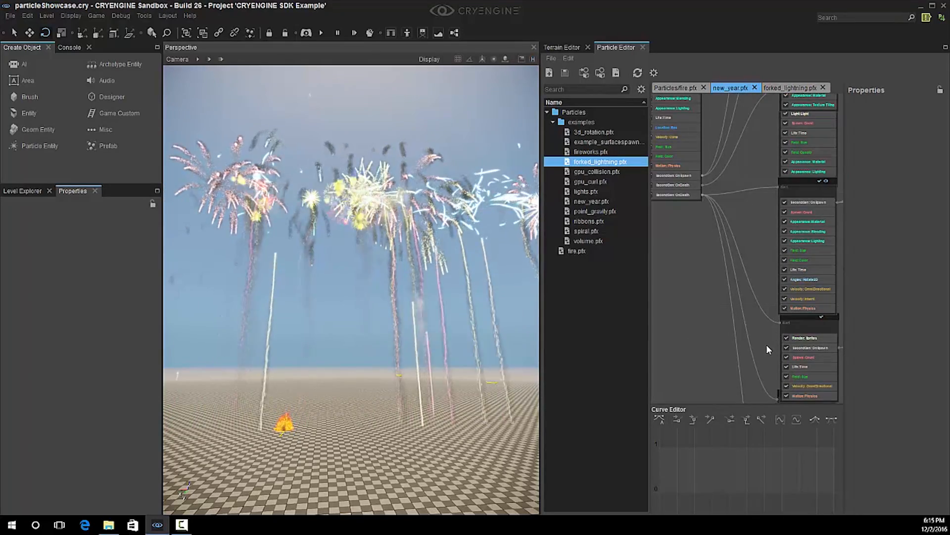
{"action": "middle_click_drag", "start_coordinate": [766, 344], "coordinate": [673, 200]}
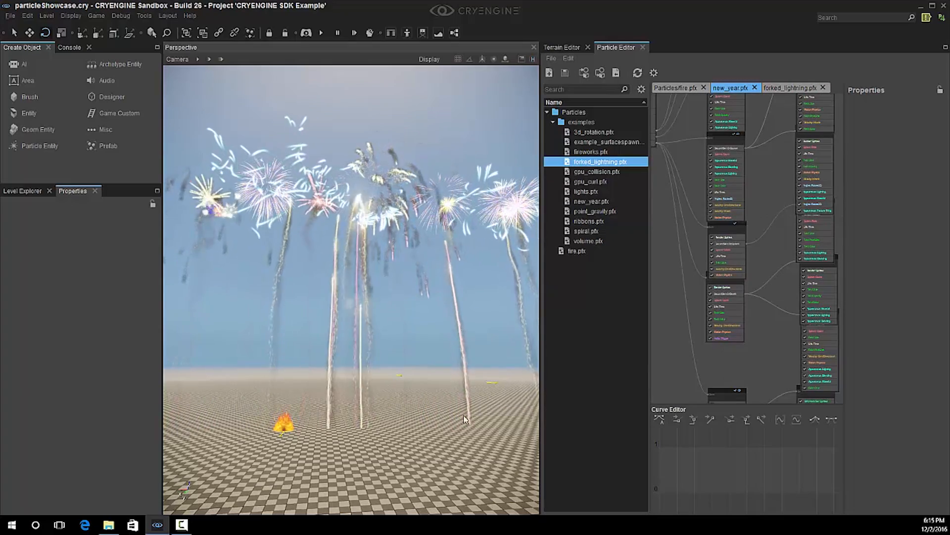
{"action": "middle_click_drag", "start_coordinate": [763, 350], "coordinate": [664, 176]}
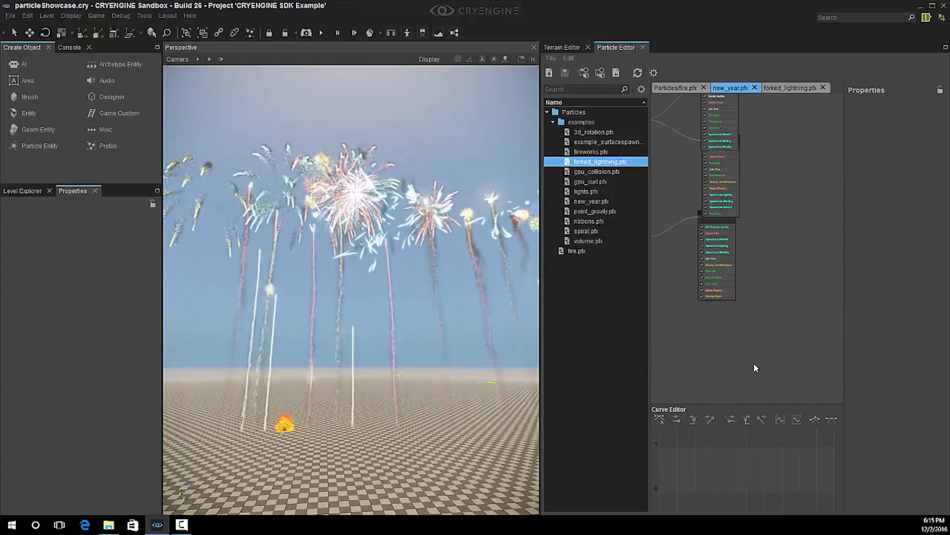
{"action": "scroll", "coordinate": [753, 362], "scroll_direction": "up", "scroll_amount": 3}
{"action": "middle_click_drag", "start_coordinate": [752, 363], "coordinate": [797, 424]}
{"action": "scroll", "coordinate": [742, 264], "scroll_direction": "up", "scroll_amount": 2}
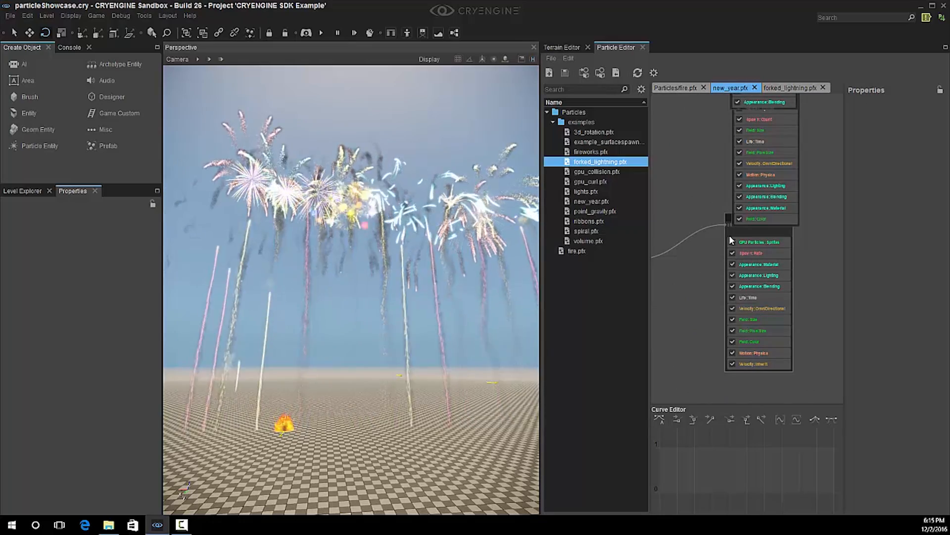
- Inspect the GPU Particles: Sprites and Spawn: Rate settings of the Fish_glitter component, comparing them with the fireworks in the viewport
{"action": "left_click", "coordinate": [744, 249]}
{"action": "left_click", "coordinate": [706, 287]}
{"action": "scroll", "coordinate": [705, 289], "scroll_direction": "up", "scroll_amount": 2}
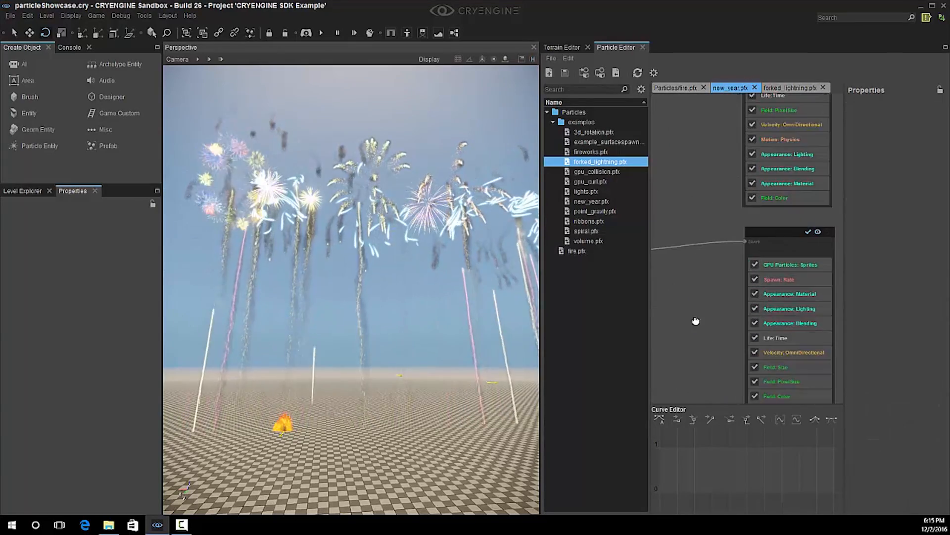
{"action": "middle_click_drag", "start_coordinate": [696, 321], "coordinate": [665, 264]}
{"action": "left_click", "coordinate": [777, 214]}
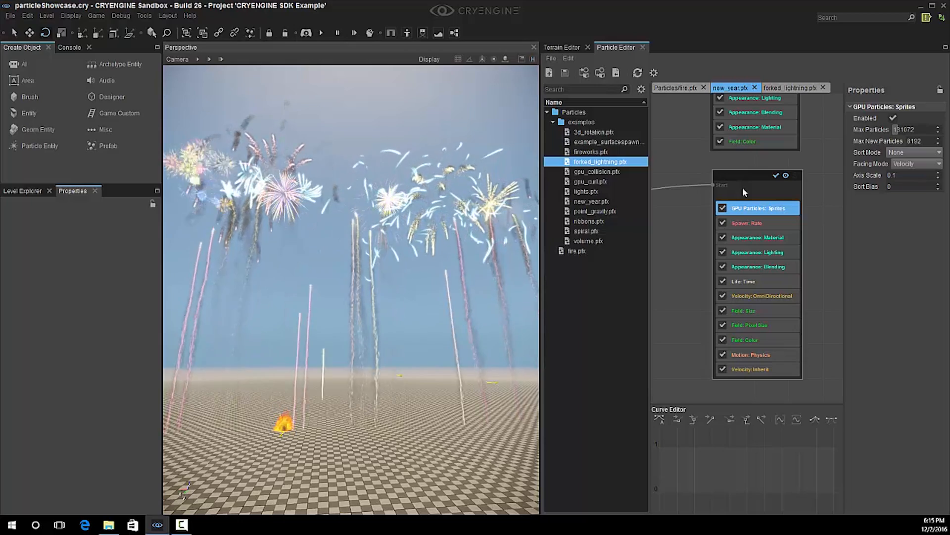
{"action": "left_click", "coordinate": [785, 177]}
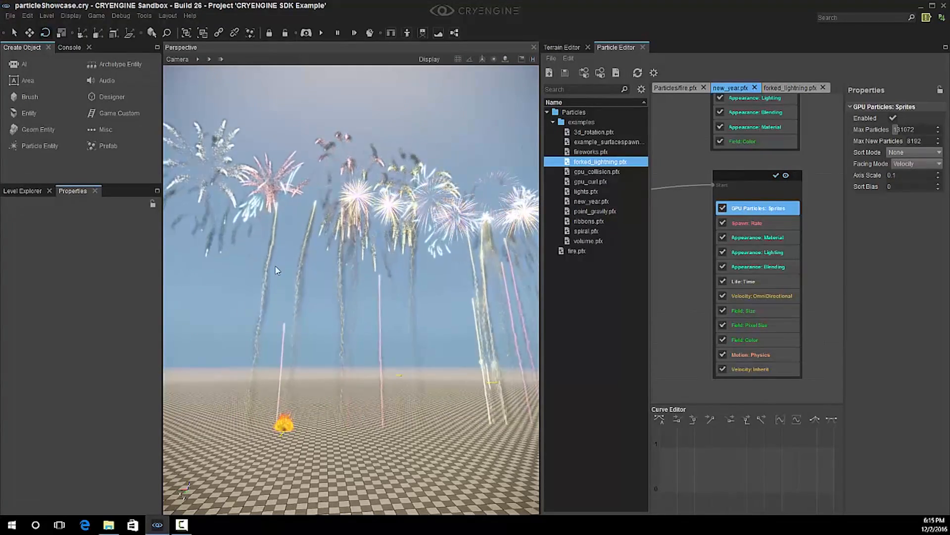
{"action": "key", "text": "w"}
{"action": "right_click_drag", "start_coordinate": [360, 239], "coordinate": [404, 223]}
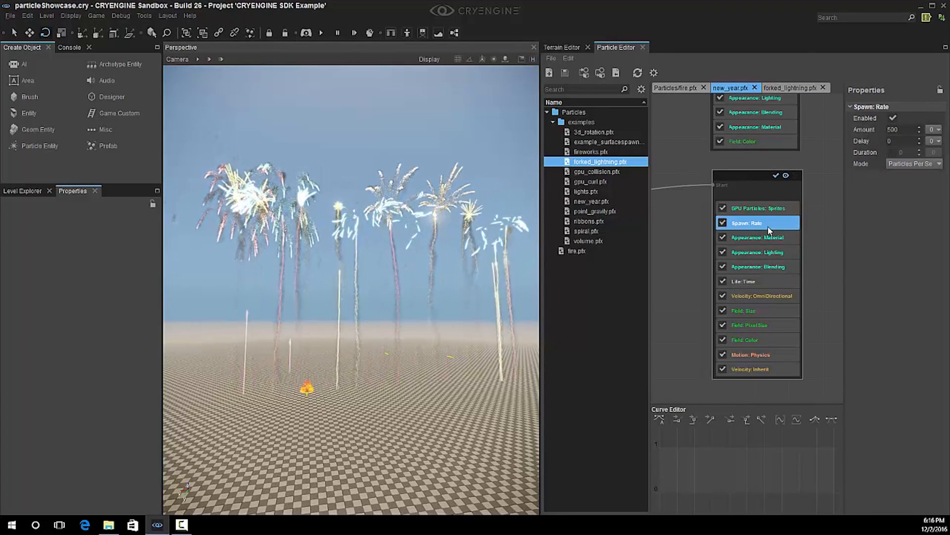
{"action": "left_click", "coordinate": [771, 209]}
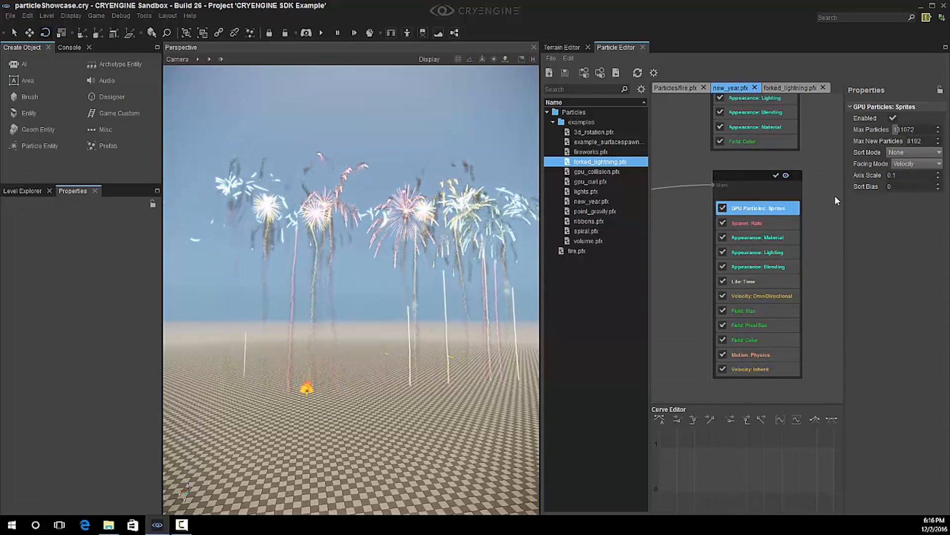
{"action": "left_click", "coordinate": [789, 174]}
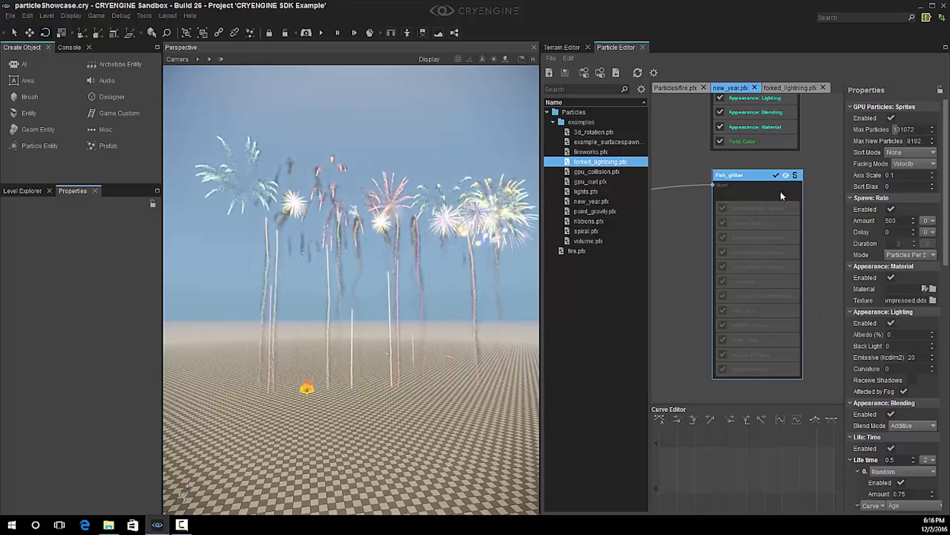
- Examine the firework trails and bursts in the viewport, both up close and from a distance
{"action": "scroll", "coordinate": [780, 191], "scroll_direction": "down", "scroll_amount": 4}
{"action": "right_click_drag", "start_coordinate": [661, 156], "coordinate": [673, 306]}
{"action": "key", "text": "w"}
{"action": "right_click_drag", "start_coordinate": [382, 306], "coordinate": [416, 285]}
{"action": "key", "text": "w"}
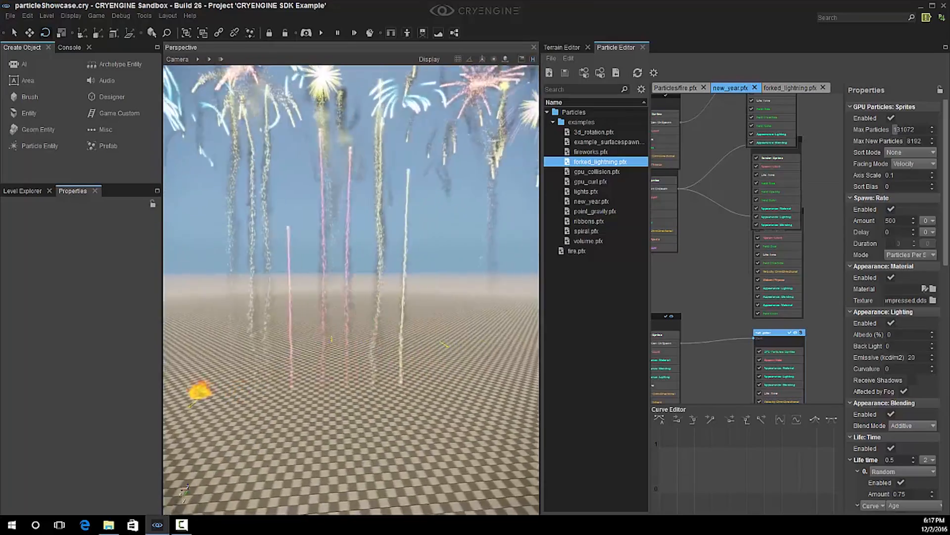
{"action": "key", "text": "w"}
{"action": "right_click_drag", "start_coordinate": [329, 320], "coordinate": [340, 348]}
{"action": "key", "text": "s"}
{"action": "key", "text": "s"}
{"action": "key", "text": "a"}
{"action": "key", "text": "s"}
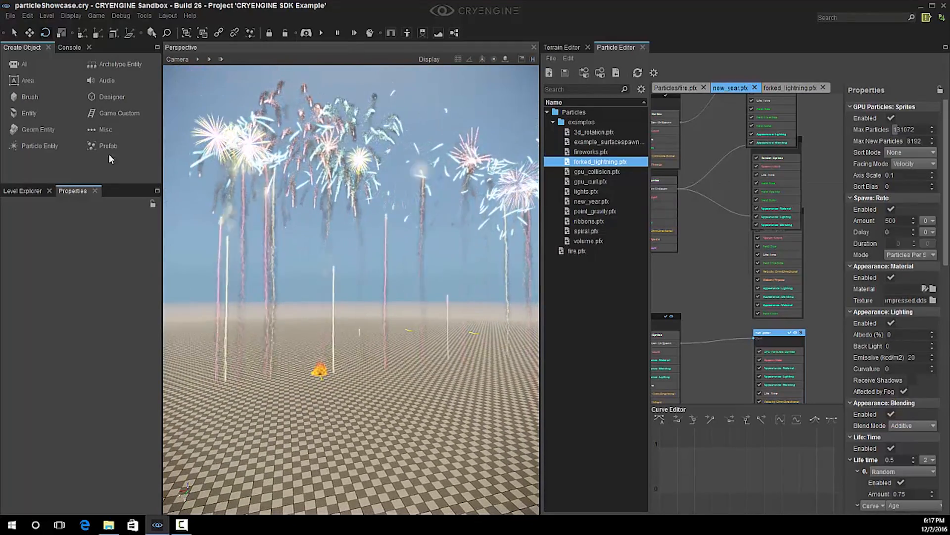
- Open the Environment Editor docked beside the Particle Editor and set the time of day to 0.3 for a night scene
{"action": "left_click", "coordinate": [149, 15]}
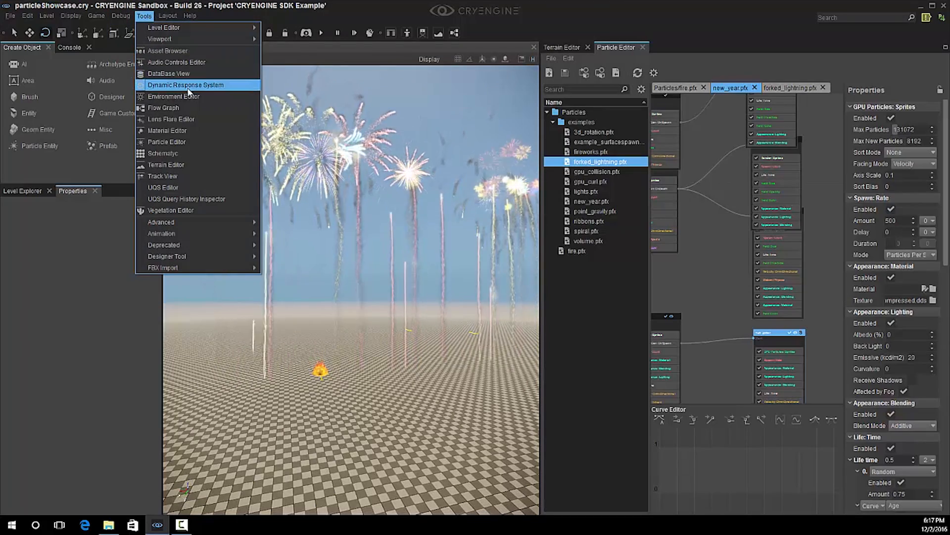
{"action": "left_click", "coordinate": [216, 97]}
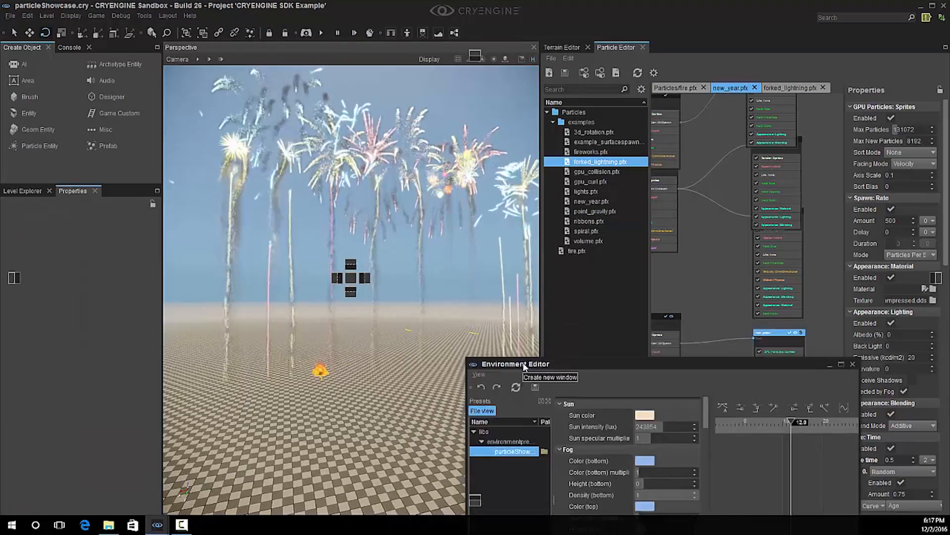
{"action": "left_click_drag", "start_coordinate": [532, 367], "coordinate": [691, 50]}
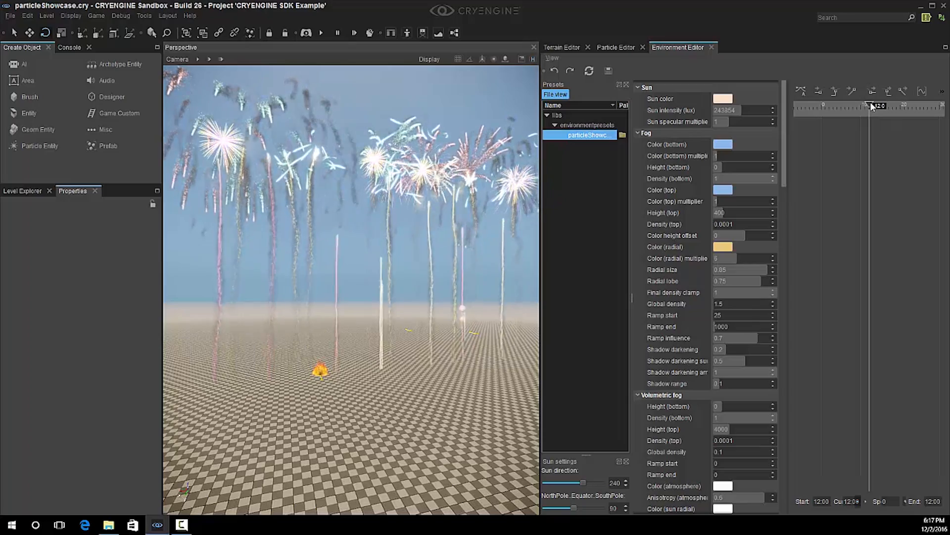
{"action": "left_click_drag", "start_coordinate": [872, 108], "coordinate": [824, 107]}
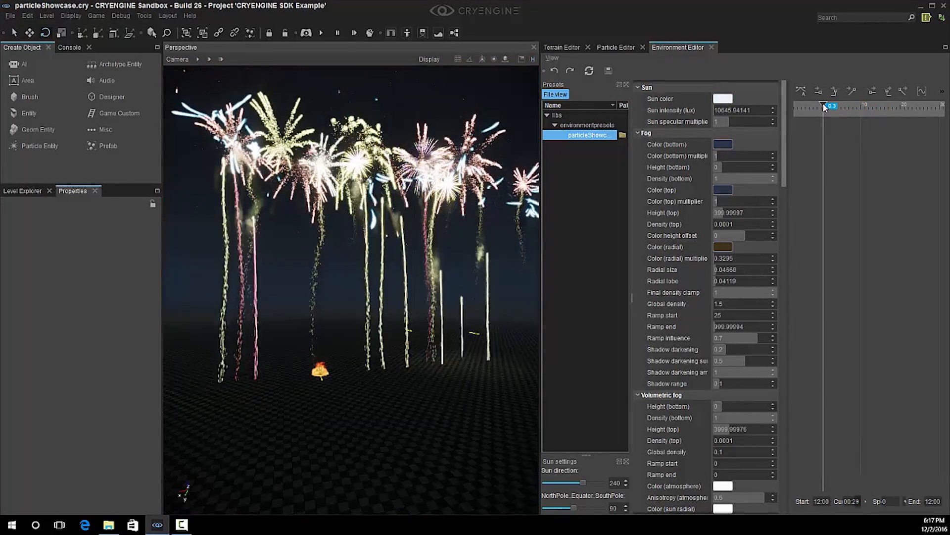
- Activate the Lightning particle effect entity in the level and frame its bolts in the viewport
{"action": "right_click_drag", "start_coordinate": [426, 287], "coordinate": [538, 296]}
{"action": "key", "text": "w"}
{"action": "key", "text": "w"}
{"action": "key", "text": "w"}
{"action": "left_click", "coordinate": [322, 280]}
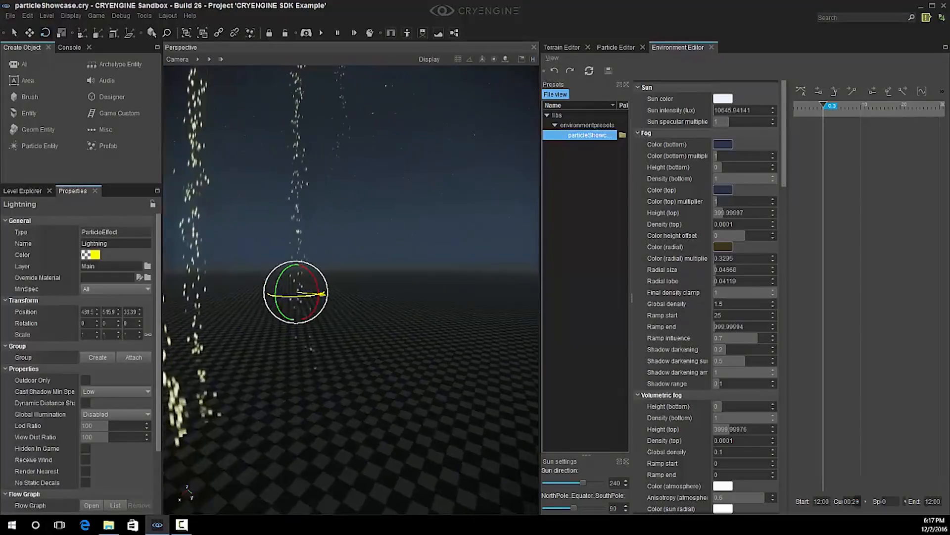
{"action": "scroll", "coordinate": [121, 399], "scroll_direction": "down", "scroll_amount": 2}
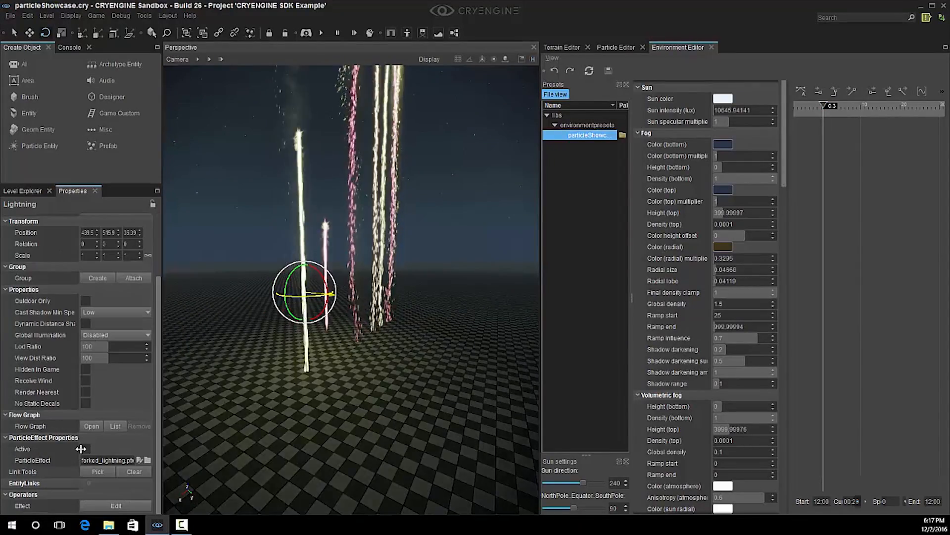
{"action": "left_click", "coordinate": [86, 449]}
{"action": "left_click", "coordinate": [315, 428]}
{"action": "right_click_drag", "start_coordinate": [316, 429], "coordinate": [373, 429]}
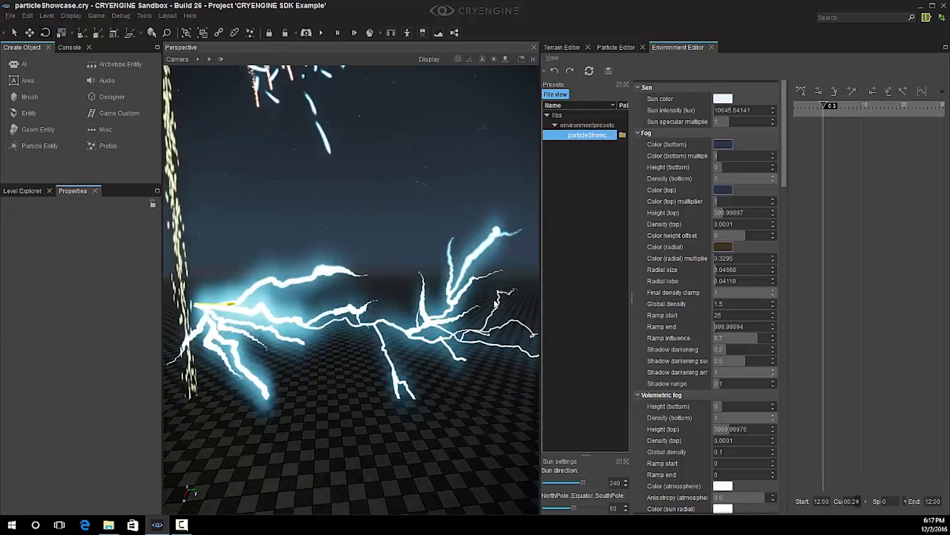
- Return to the Particle Editor and show the forked_lightning.pfx graph with the lightning in view
{"action": "left_click", "coordinate": [614, 47]}
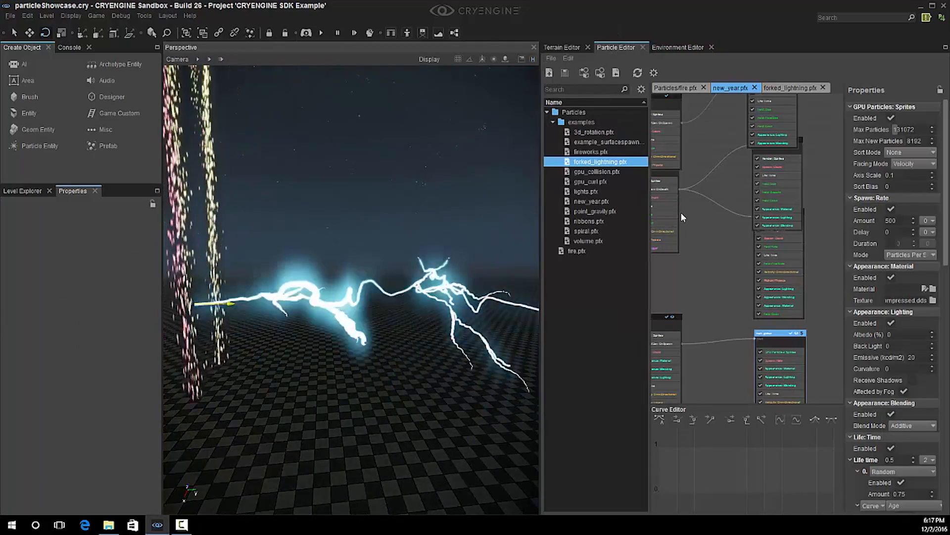
{"action": "right_click_drag", "start_coordinate": [353, 412], "coordinate": [288, 413]}
{"action": "key", "text": "d"}
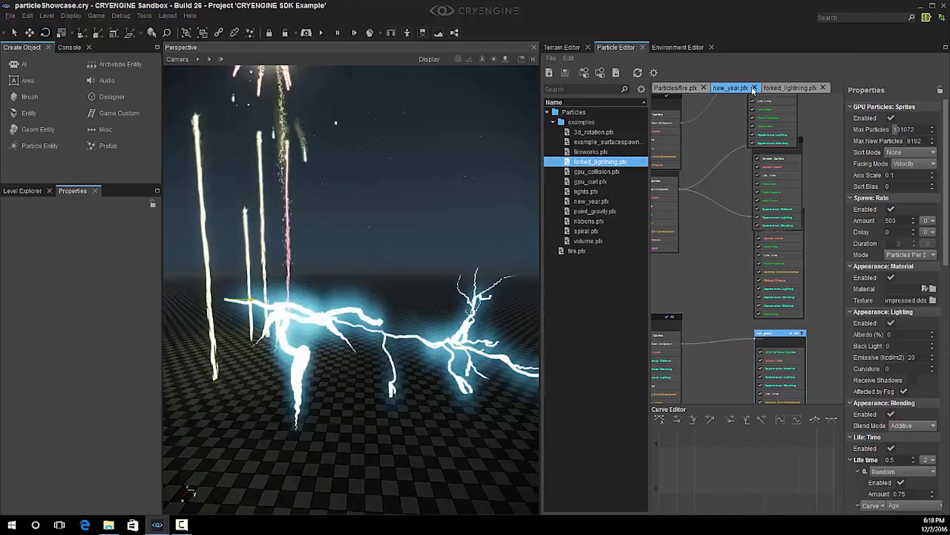
{"action": "left_click", "coordinate": [780, 88]}
{"action": "right_click_drag", "start_coordinate": [373, 343], "coordinate": [350, 349]}
{"action": "key", "text": "d"}
{"action": "middle_click_drag", "start_coordinate": [684, 322], "coordinate": [756, 355]}
{"action": "scroll", "coordinate": [719, 236], "scroll_direction": "down", "scroll_amount": 5}
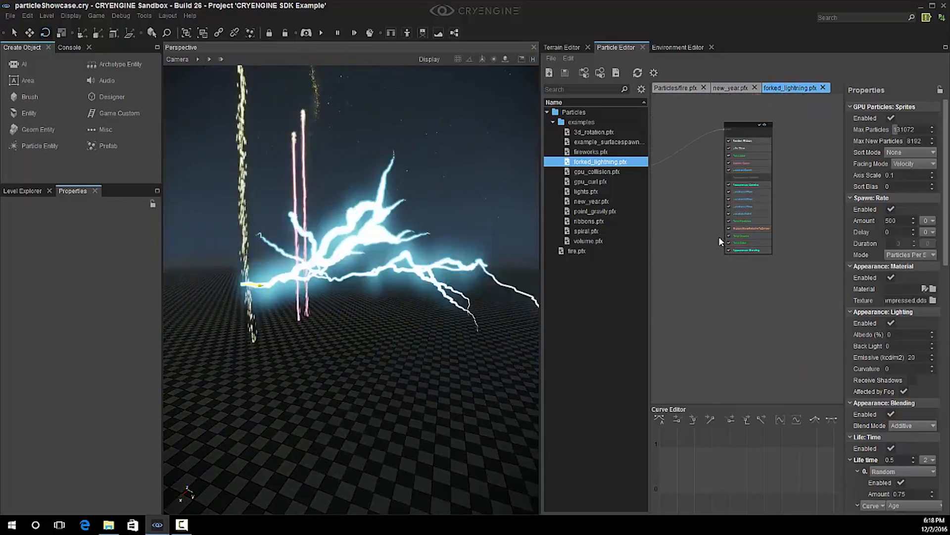
- Locate the first component of forked_lightning.pfx and inspect the mode and component list of its SecondGen: OnSpawn feature
{"action": "scroll", "coordinate": [703, 290], "scroll_direction": "down", "scroll_amount": 3}
{"action": "middle_click_drag", "start_coordinate": [693, 300], "coordinate": [775, 320]}
{"action": "scroll", "coordinate": [673, 317], "scroll_direction": "up", "scroll_amount": 1}
{"action": "scroll", "coordinate": [673, 317], "scroll_direction": "up", "scroll_amount": 1}
{"action": "middle_click_drag", "start_coordinate": [686, 299], "coordinate": [783, 375]}
{"action": "scroll", "coordinate": [750, 279], "scroll_direction": "up", "scroll_amount": 2}
{"action": "middle_click_drag", "start_coordinate": [735, 273], "coordinate": [751, 352]}
{"action": "scroll", "coordinate": [749, 256], "scroll_direction": "up", "scroll_amount": 3}
{"action": "scroll", "coordinate": [686, 299], "scroll_direction": "up", "scroll_amount": 2}
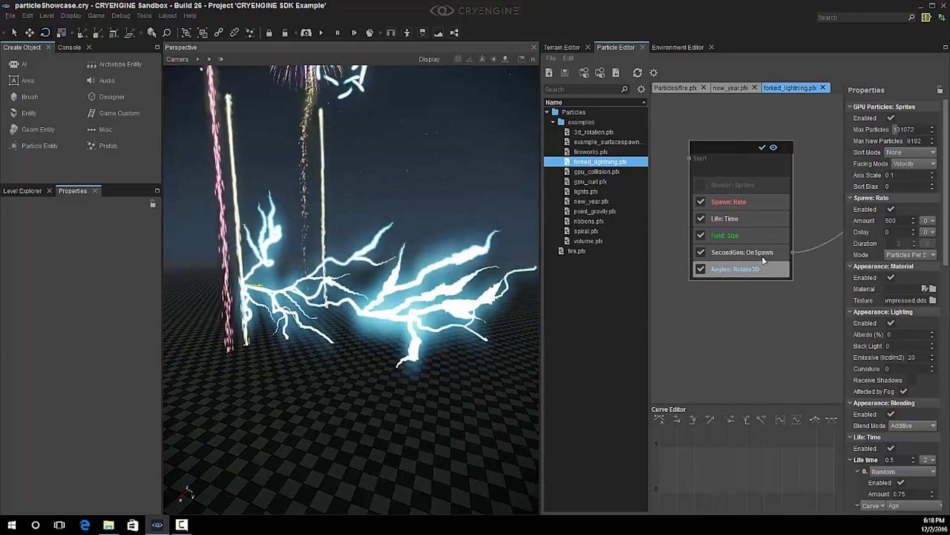
{"action": "left_click", "coordinate": [762, 254]}
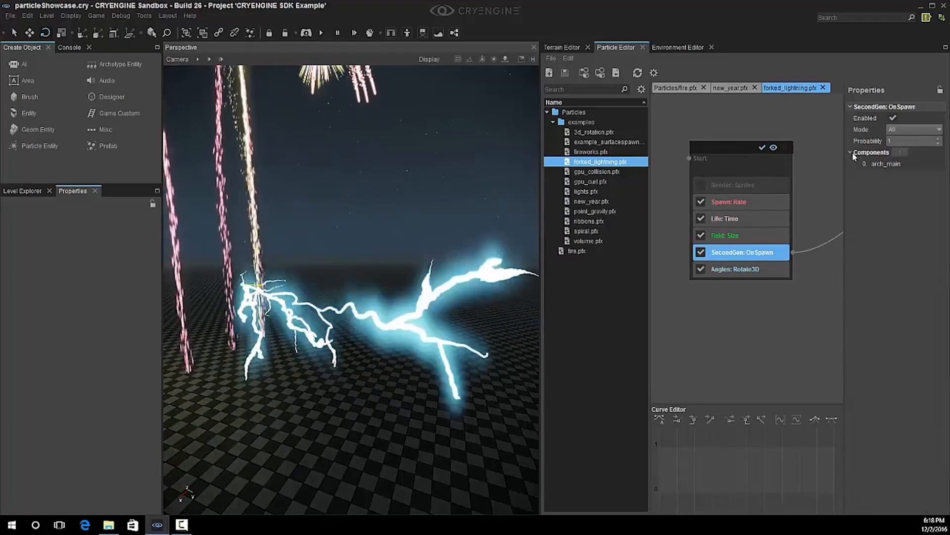
- Set the probability to 1 for the SecondGen: OnSpawn feature that spawns arch_branch in the main arc component
{"action": "middle_click_drag", "start_coordinate": [746, 315], "coordinate": [637, 209]}
{"action": "scroll", "coordinate": [637, 210], "scroll_direction": "down", "scroll_amount": 3}
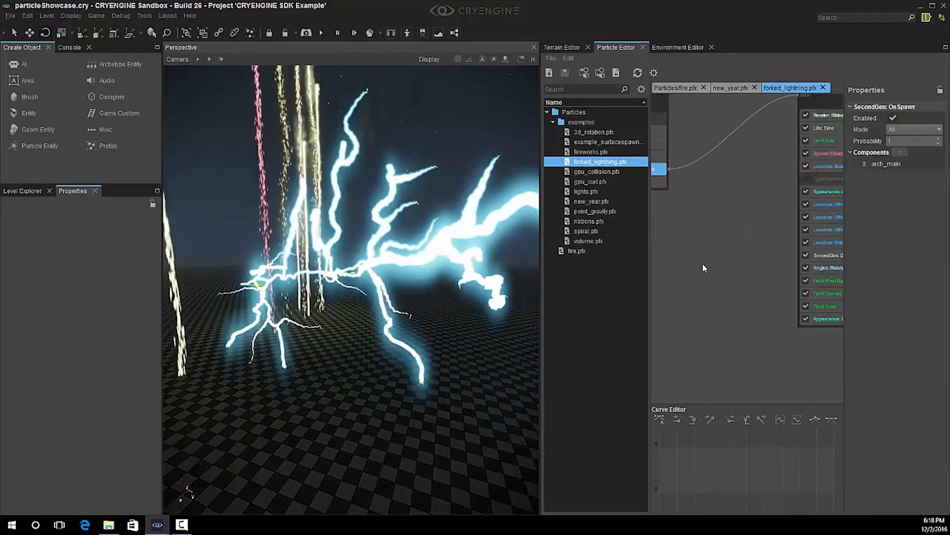
{"action": "middle_click_drag", "start_coordinate": [781, 345], "coordinate": [620, 339]}
{"action": "left_click", "coordinate": [674, 231]}
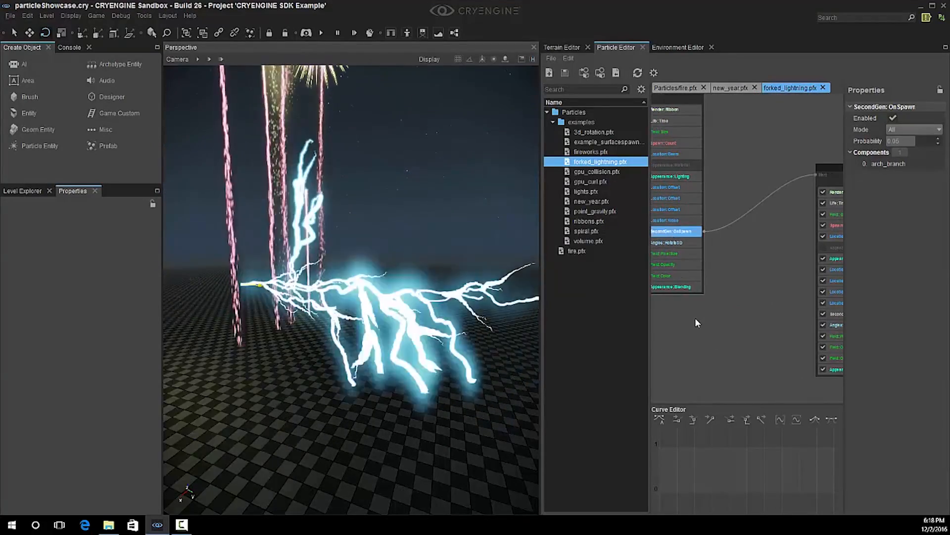
{"action": "scroll", "coordinate": [695, 316], "scroll_direction": "up", "scroll_amount": 3}
{"action": "middle_click_drag", "start_coordinate": [755, 349], "coordinate": [756, 277]}
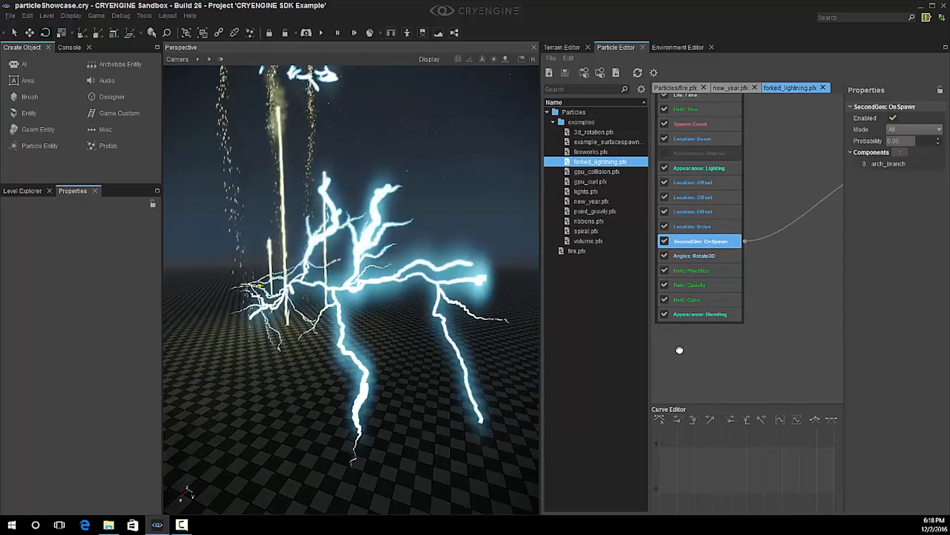
{"action": "middle_click_drag", "start_coordinate": [679, 350], "coordinate": [709, 356]}
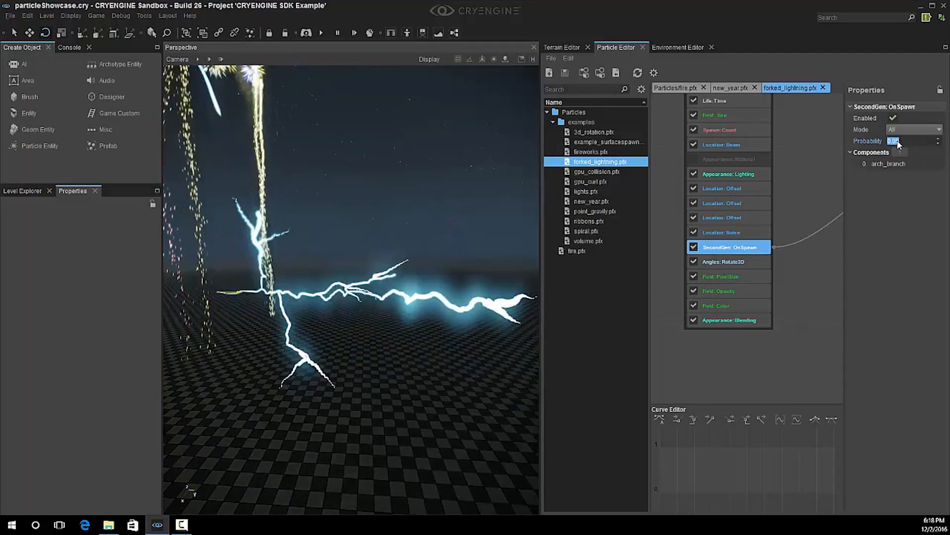
{"action": "key", "text": "Return"}
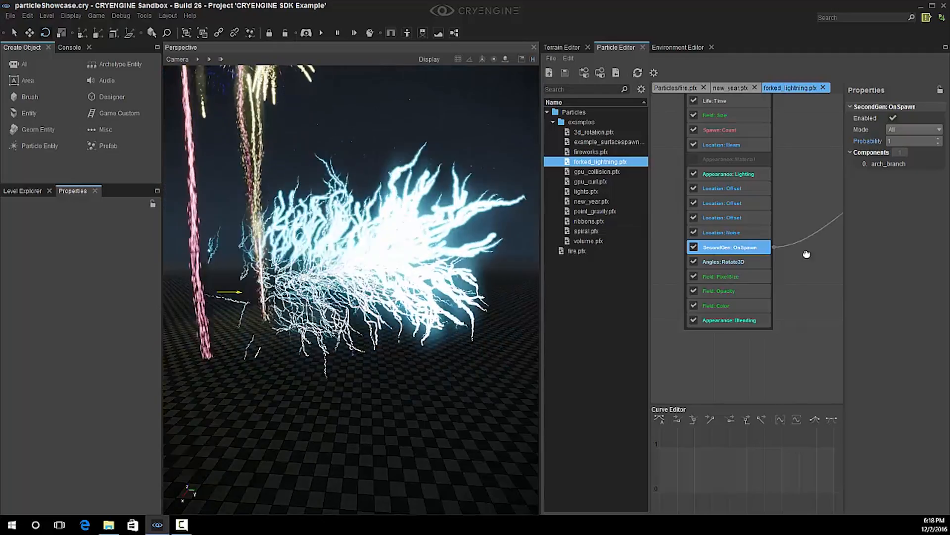
{"action": "right_click_drag", "start_coordinate": [807, 254], "coordinate": [821, 332]}
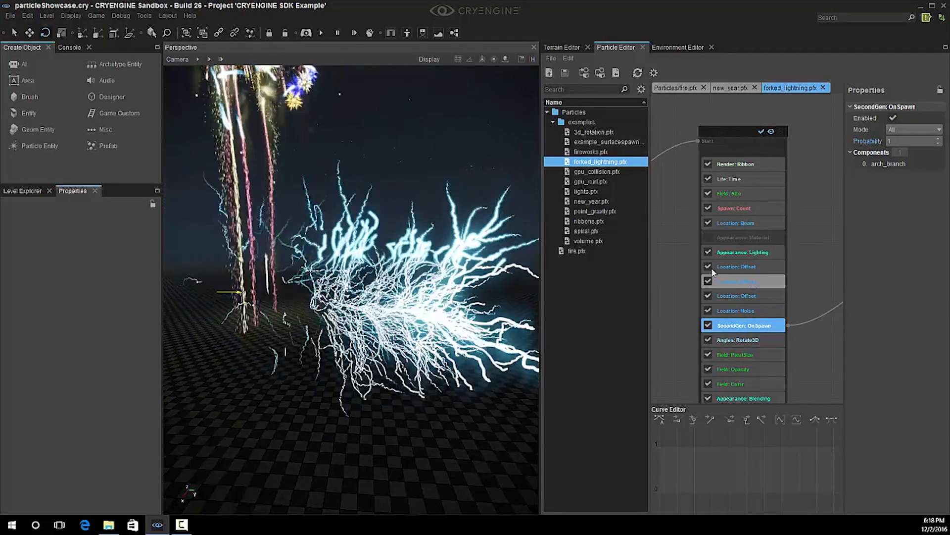
{"action": "left_click", "coordinate": [781, 131]}
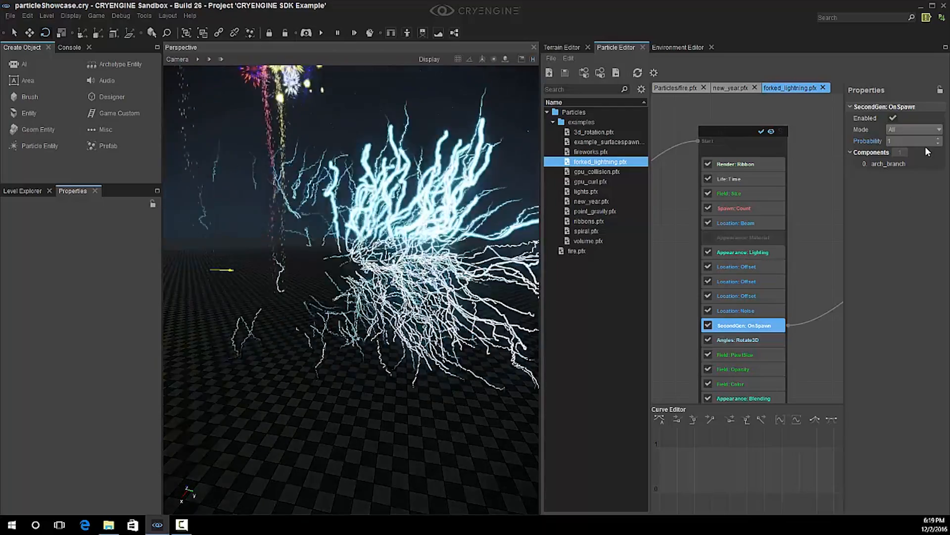
- Set the probability to 0.05 for the SecondGen: OnSpawn feature that spawns arch_branch
{"action": "double_click", "coordinate": [913, 142]}
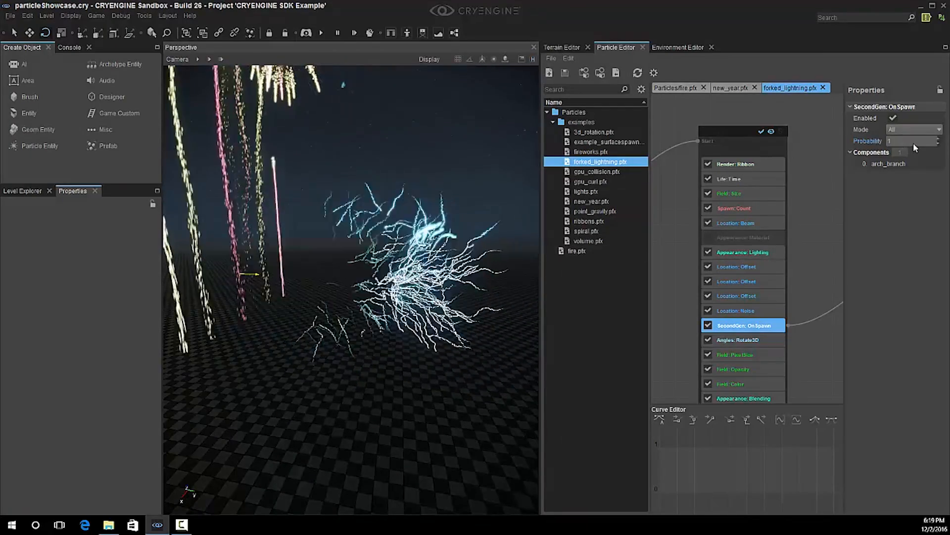
{"action": "type", "text": "0.05"}
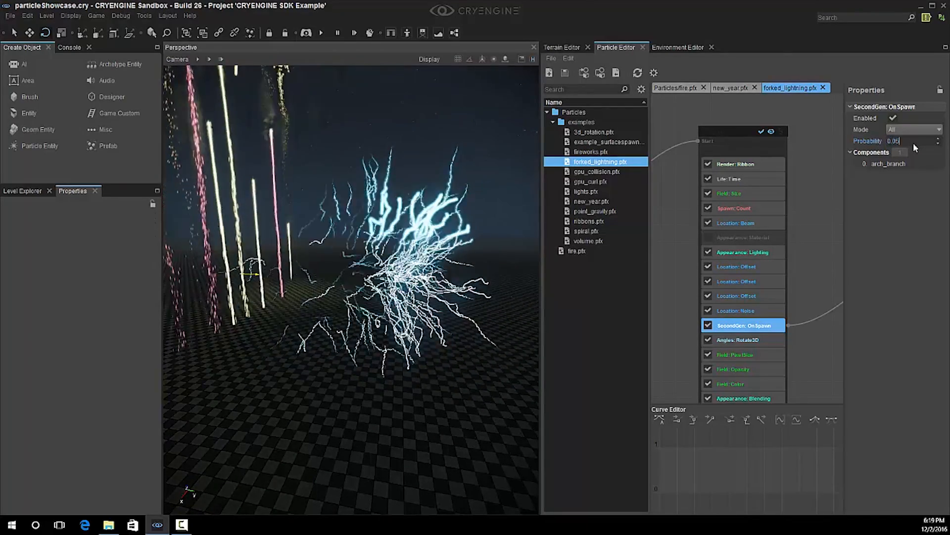
{"action": "key", "text": "Return"}
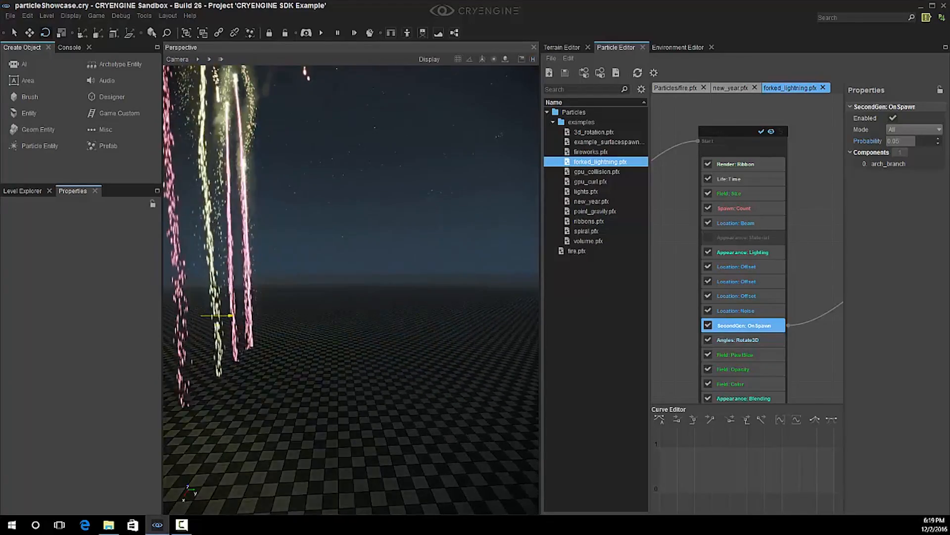
- Move the Location: Beam feature below Appearance: Lighting in the main arc component, directly above the Location: Offset features
{"action": "left_click", "coordinate": [810, 311]}
{"action": "middle_click_drag", "start_coordinate": [799, 278], "coordinate": [776, 230]}
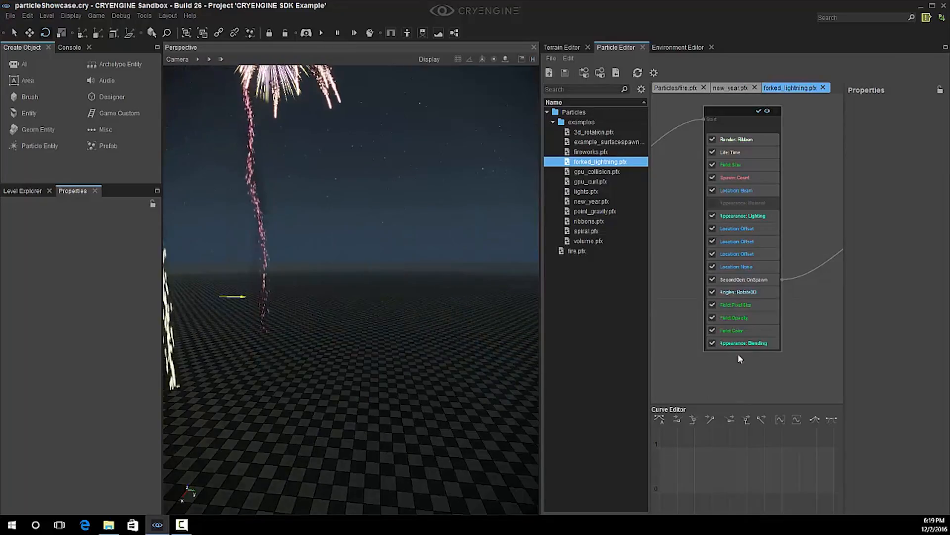
{"action": "middle_click_drag", "start_coordinate": [770, 374], "coordinate": [754, 376]}
{"action": "scroll", "coordinate": [763, 351], "scroll_direction": "up", "scroll_amount": 2}
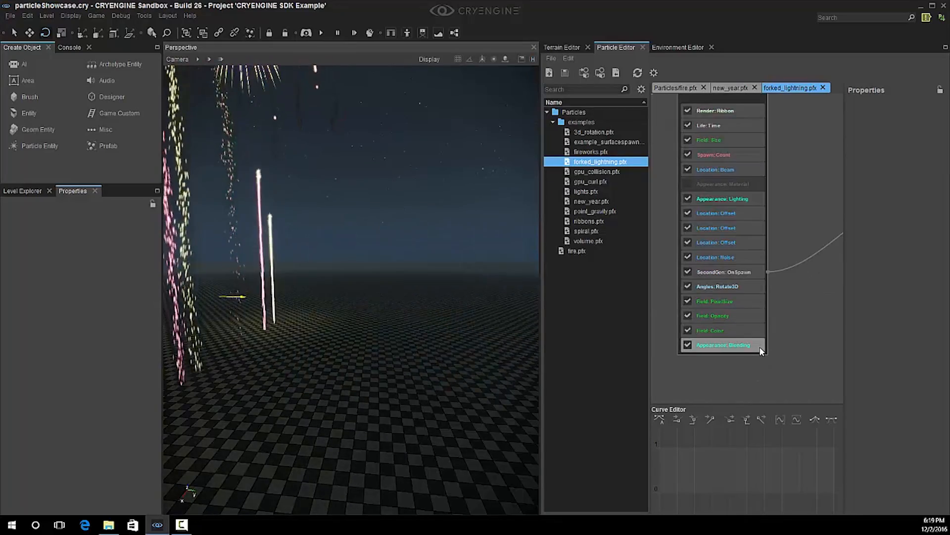
{"action": "middle_click_drag", "start_coordinate": [804, 206], "coordinate": [808, 226]}
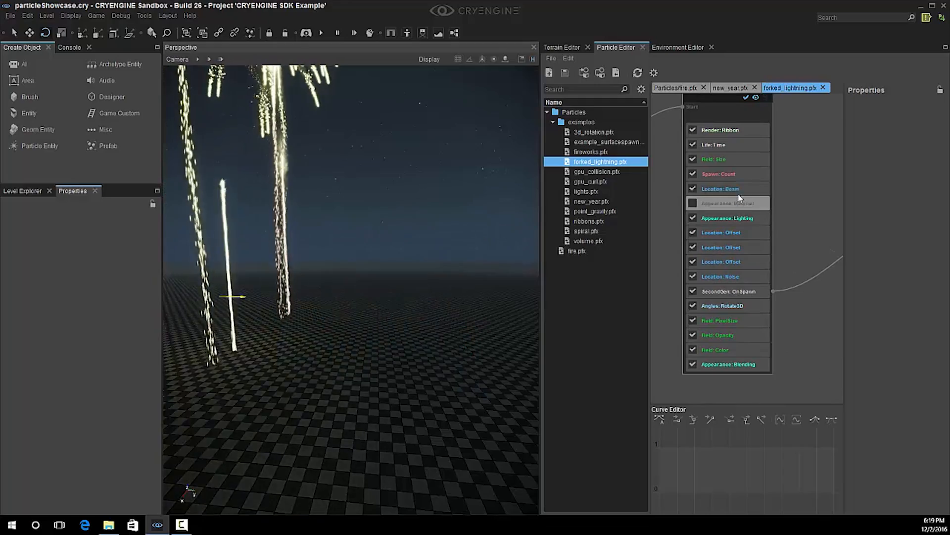
{"action": "left_click", "coordinate": [739, 194]}
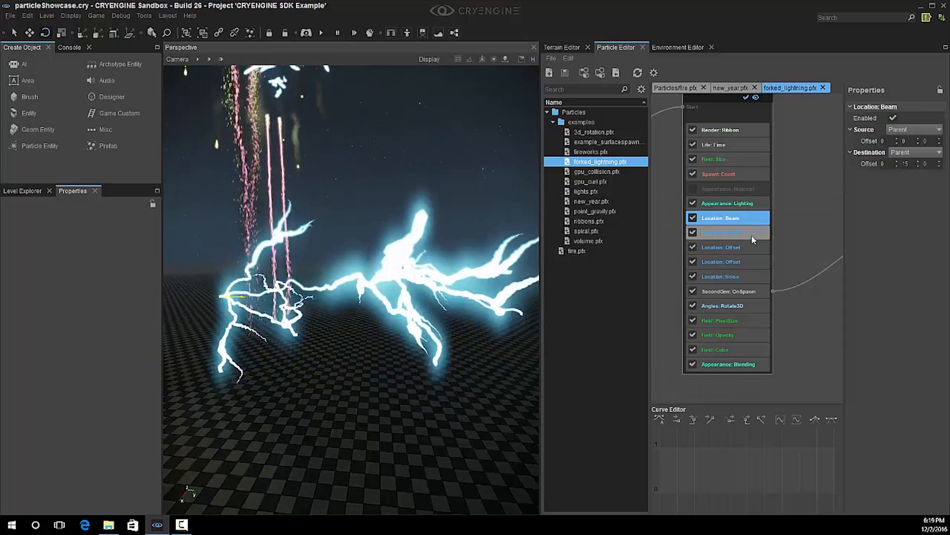
- Inspect the scale modifiers of the three Location: Offset features and the amplitude settings of Location: Noise
{"action": "left_click", "coordinate": [752, 239]}
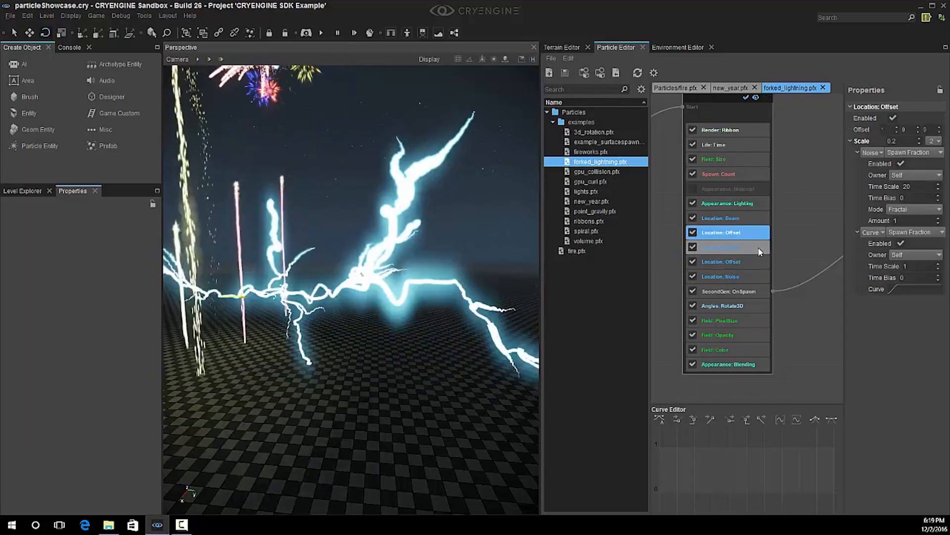
{"action": "left_click", "coordinate": [748, 248]}
{"action": "left_click", "coordinate": [746, 263]}
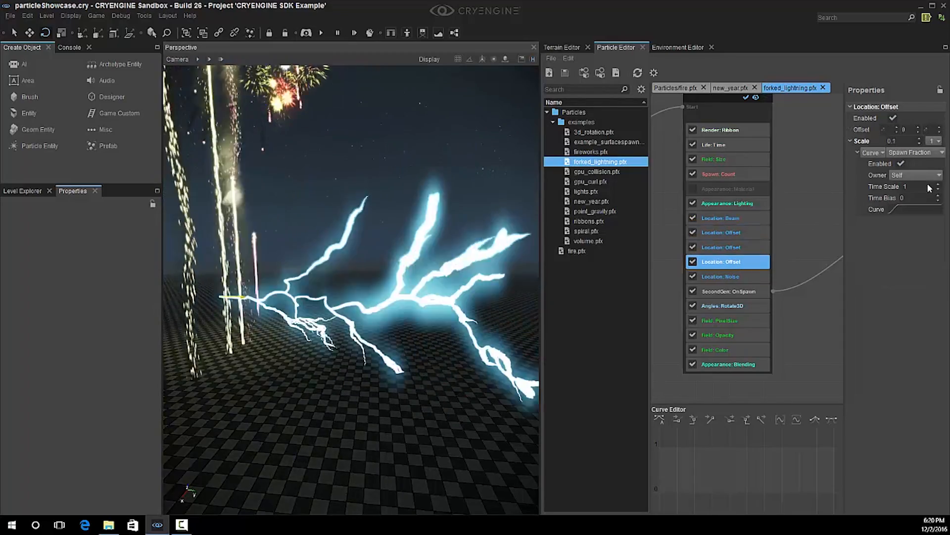
{"action": "left_click", "coordinate": [728, 277]}
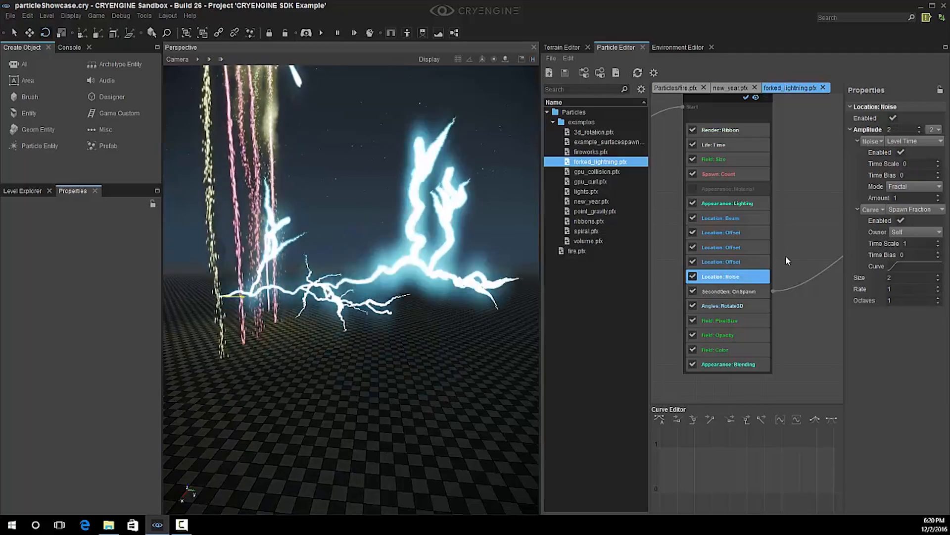
- Solo the main arc component and disable its Location: Noise feature and all three Location: Offset features
{"action": "left_click_drag", "start_coordinate": [761, 97], "coordinate": [765, 119]}
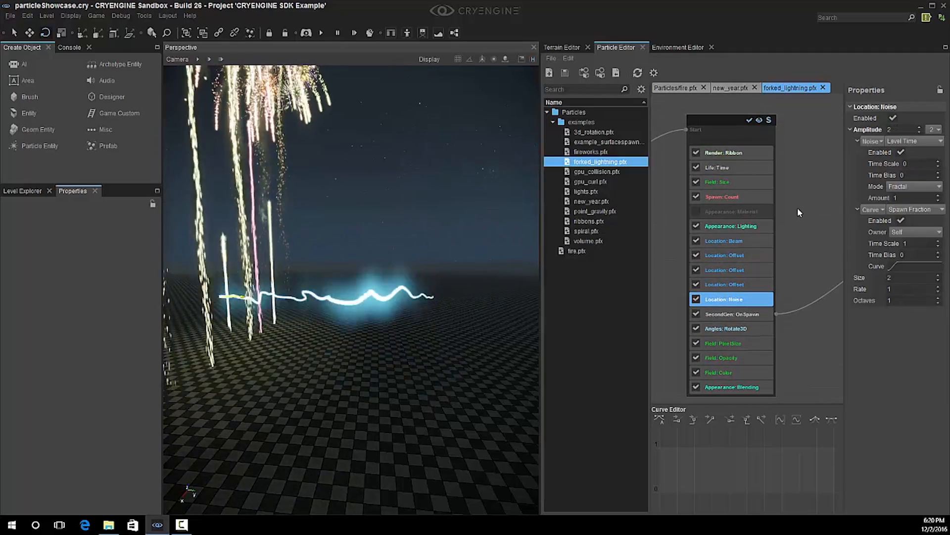
{"action": "left_click", "coordinate": [696, 299]}
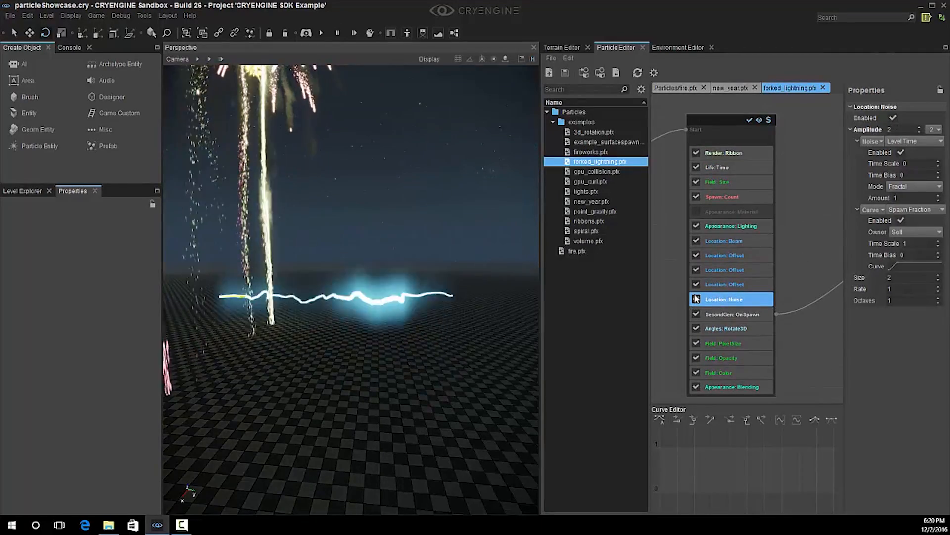
{"action": "left_click", "coordinate": [696, 284]}
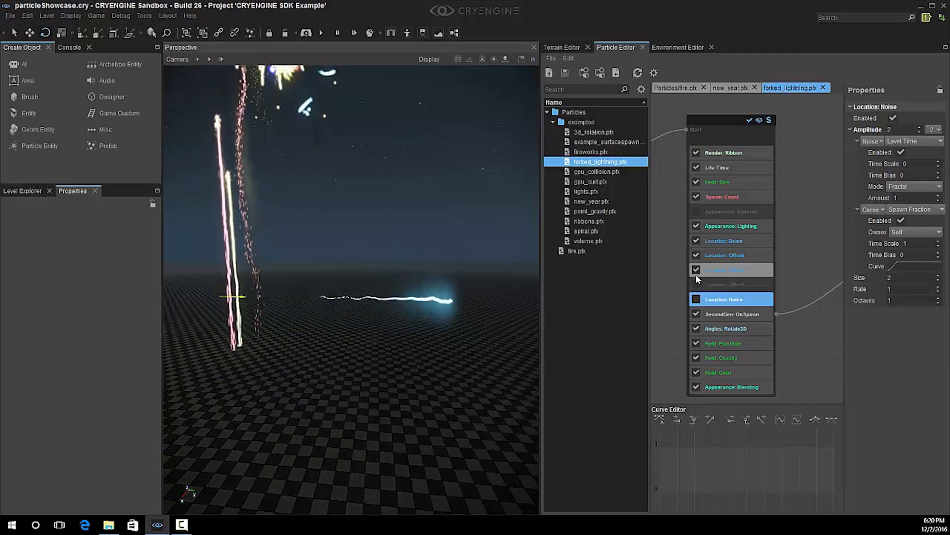
{"action": "left_click", "coordinate": [696, 270]}
{"action": "left_click", "coordinate": [696, 255]}
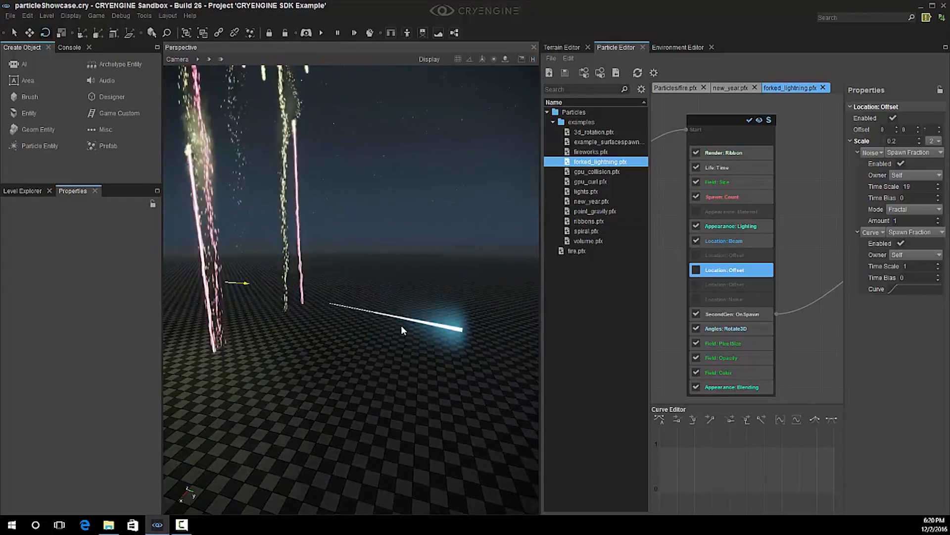
{"action": "left_click", "coordinate": [795, 203]}
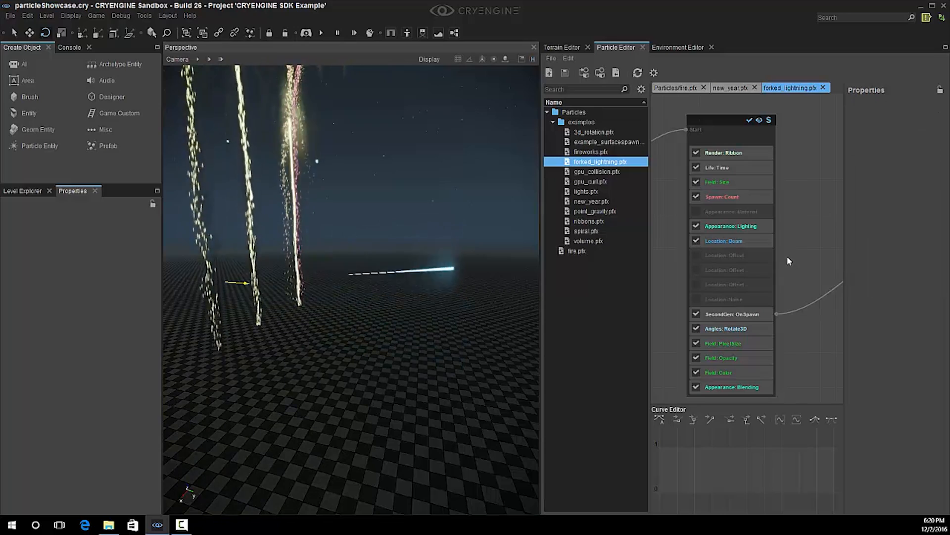
- Examine the first Age curve of Field: Size and the emissive settings of Appearance: Lighting in the main arc component
{"action": "left_click", "coordinate": [752, 183]}
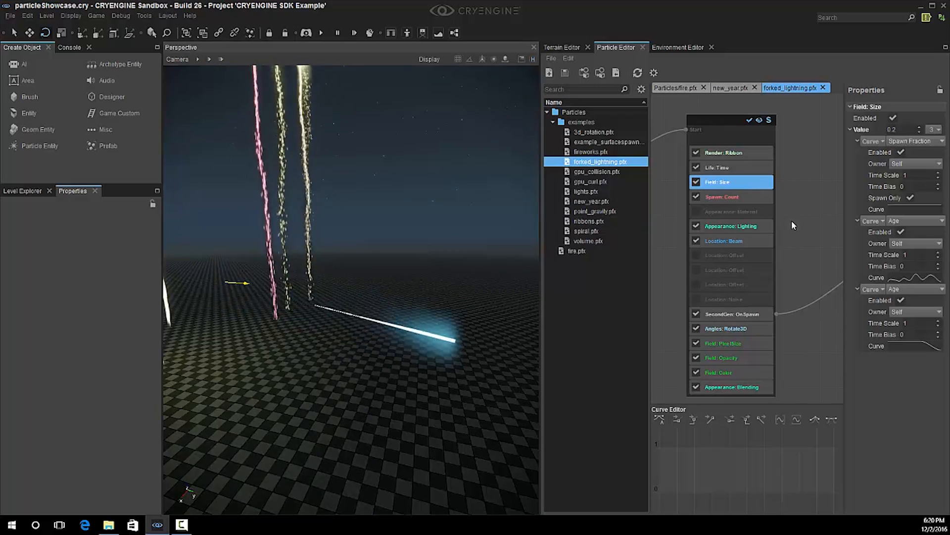
{"action": "left_click", "coordinate": [905, 279]}
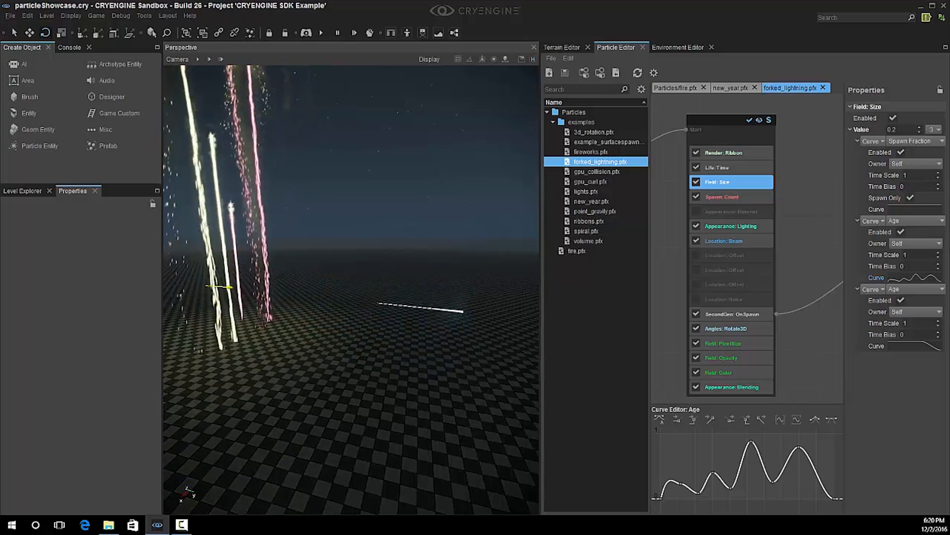
{"action": "left_click", "coordinate": [751, 227]}
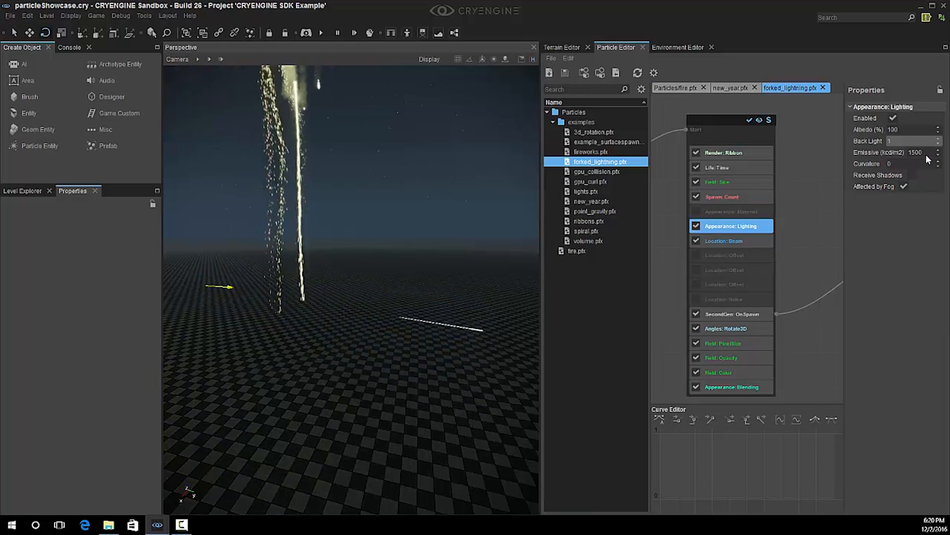
{"action": "left_click", "coordinate": [770, 317]}
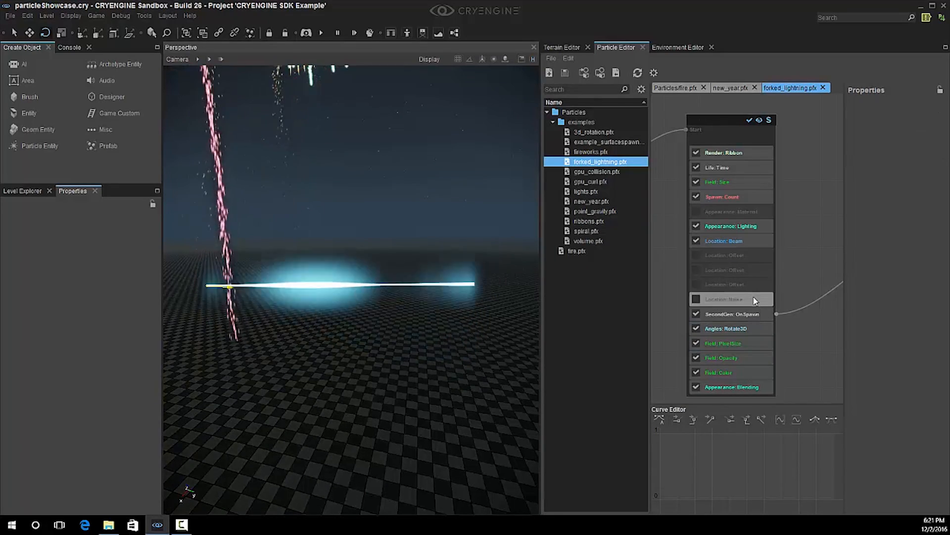
- Re-enable the three Location: Offset features and the Location: Noise feature in the main arc component
{"action": "left_click", "coordinate": [699, 258]}
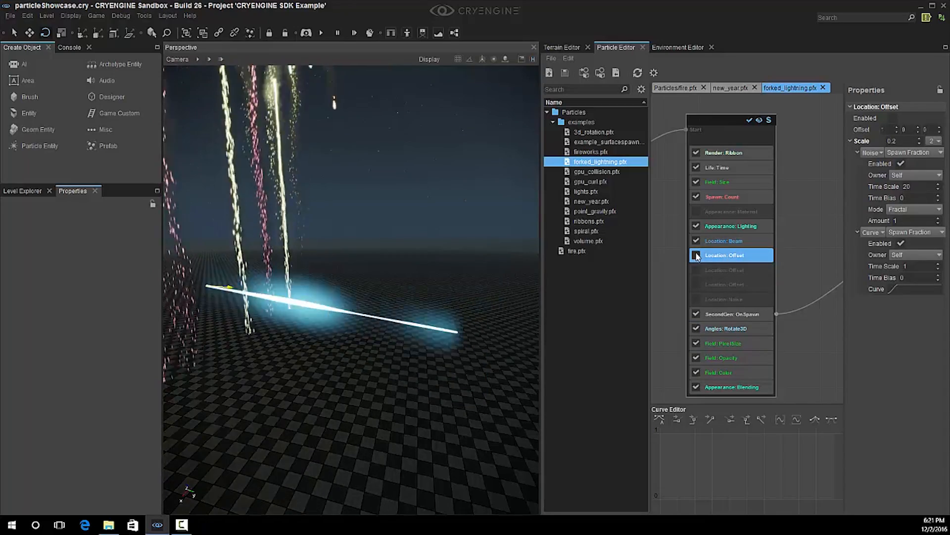
{"action": "left_click", "coordinate": [696, 269]}
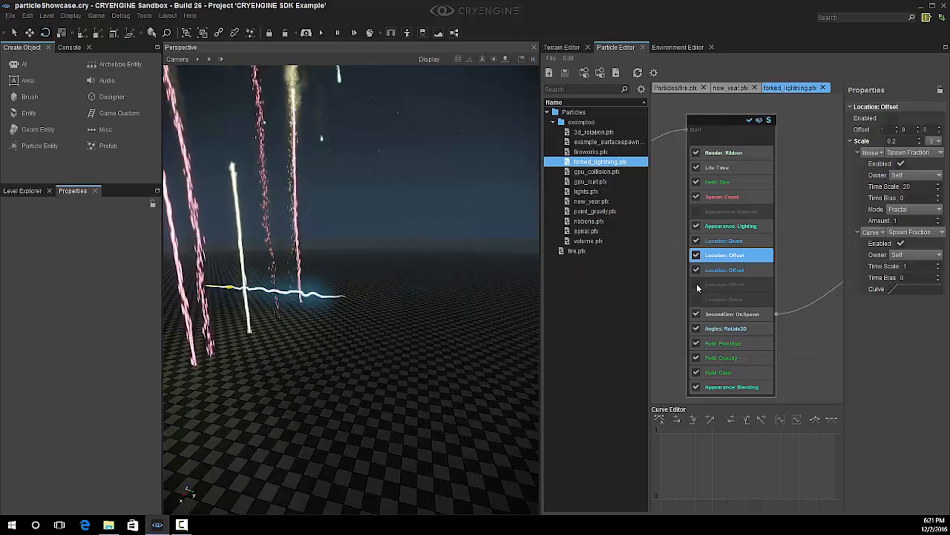
{"action": "left_click", "coordinate": [697, 285]}
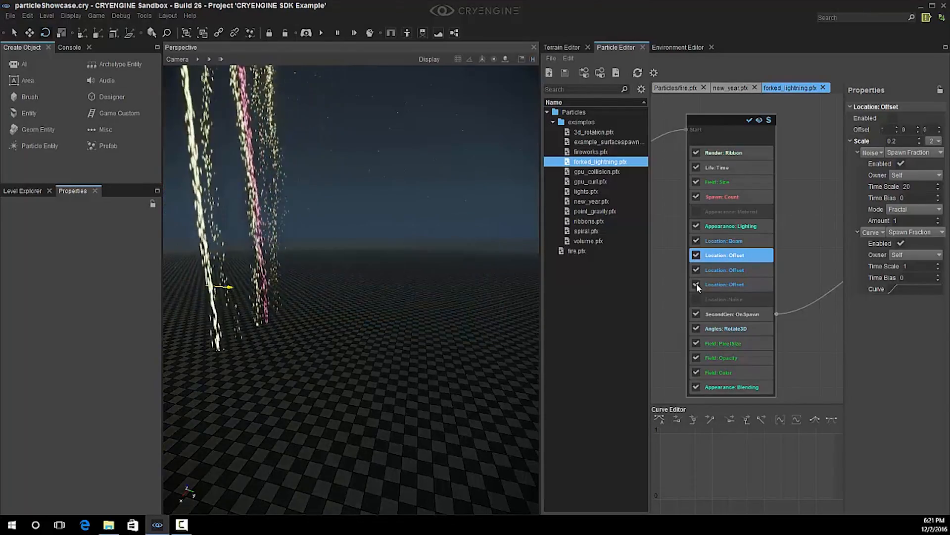
{"action": "left_click", "coordinate": [696, 302]}
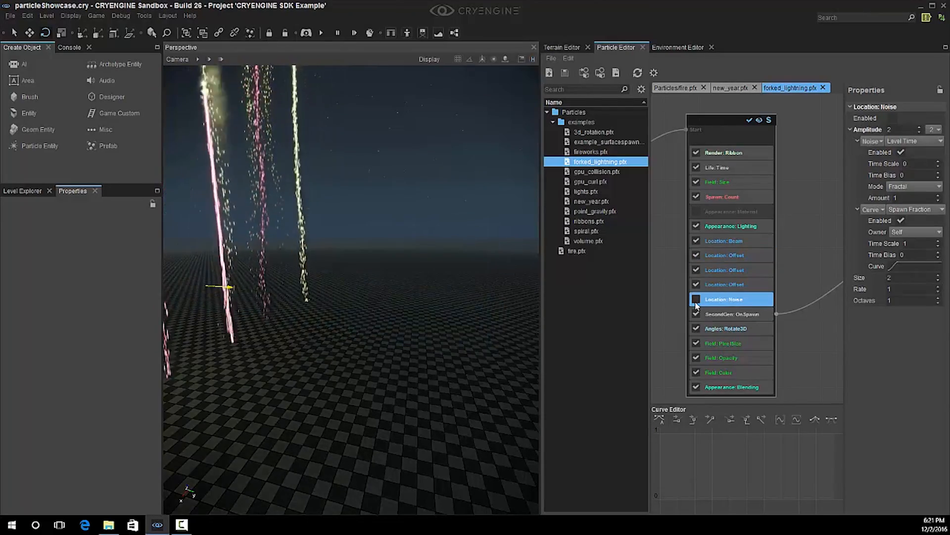
{"action": "left_click", "coordinate": [696, 300]}
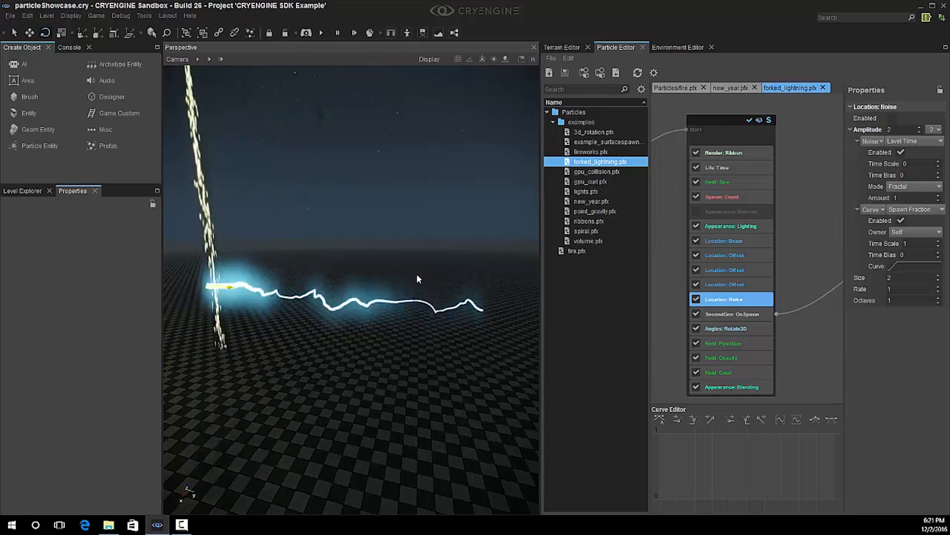